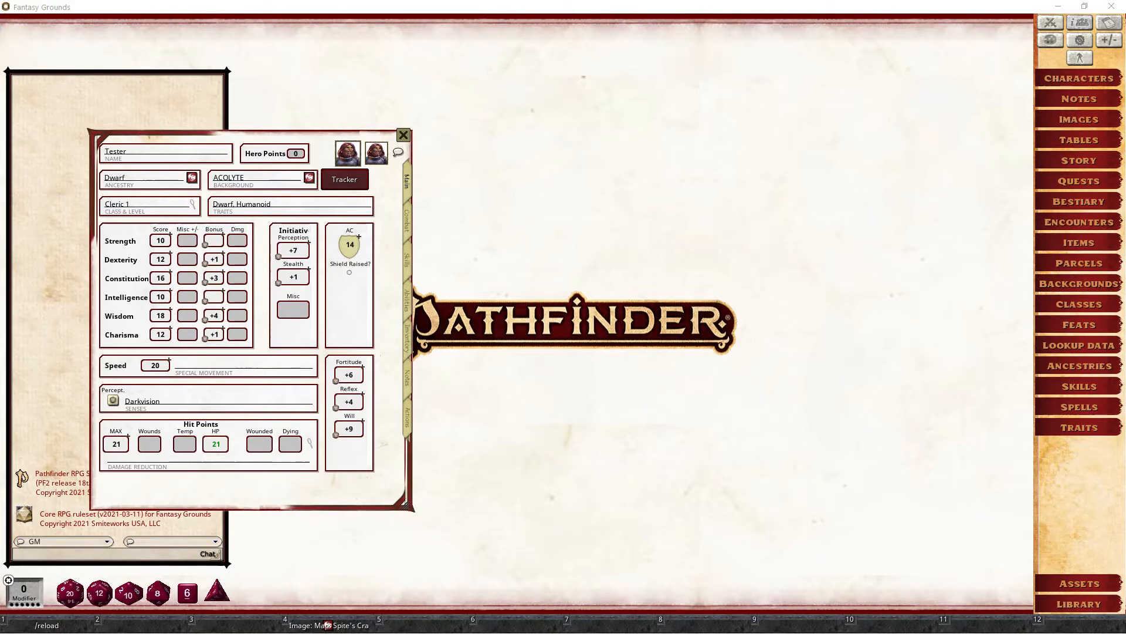
- Create a new feat in the feats list and bring its Automation field into view
left_click(1090, 330)
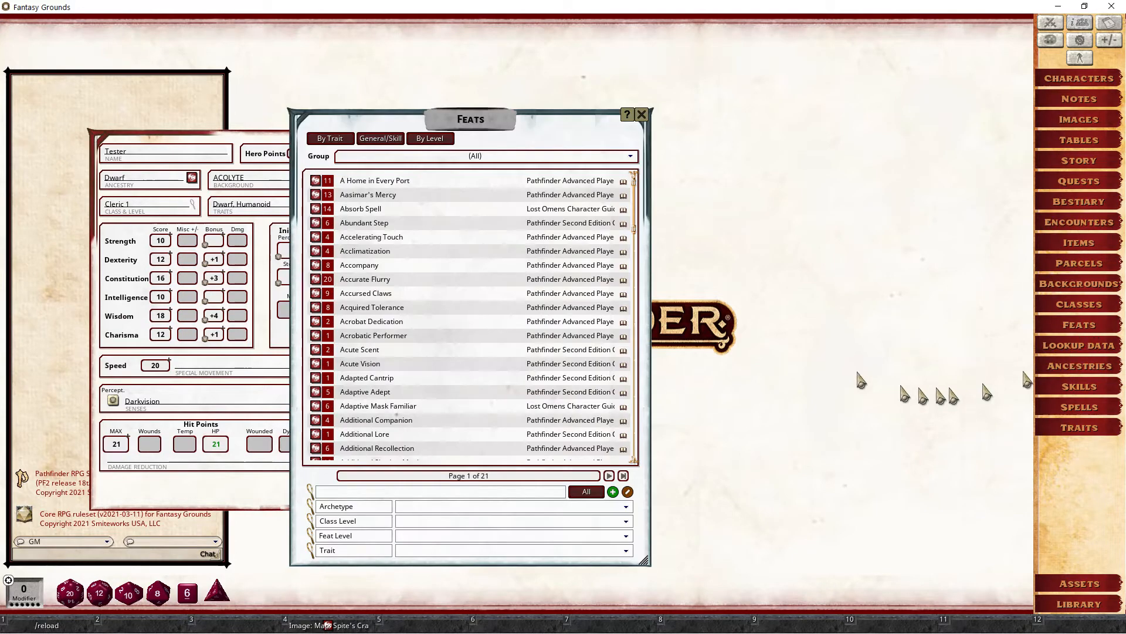
left_click_drag(523, 128, 823, 79)
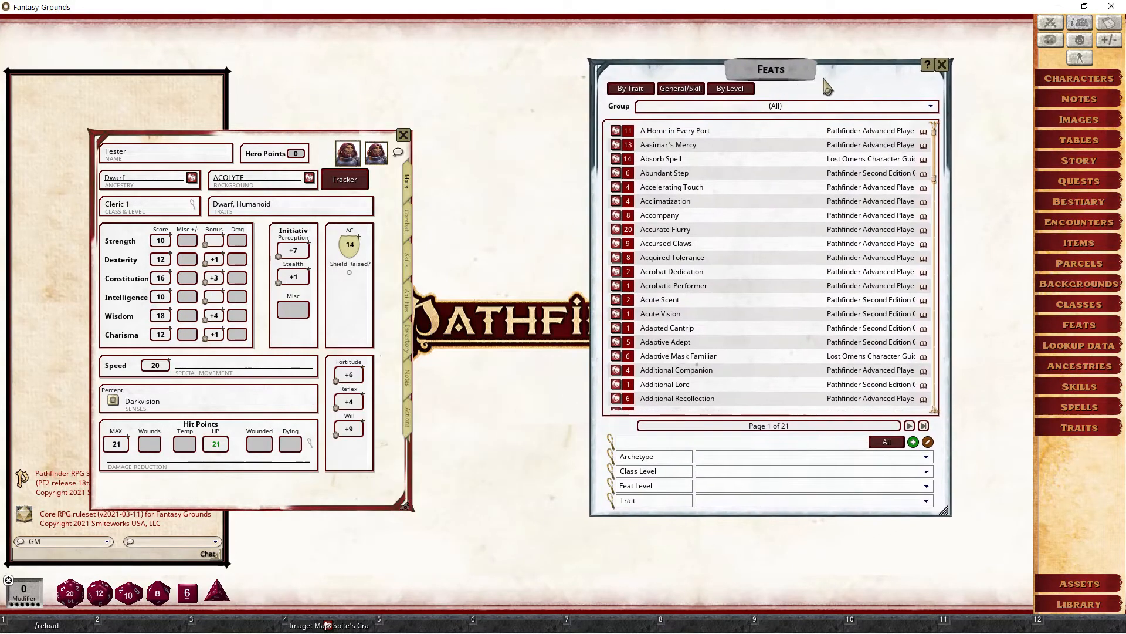
left_click(913, 441)
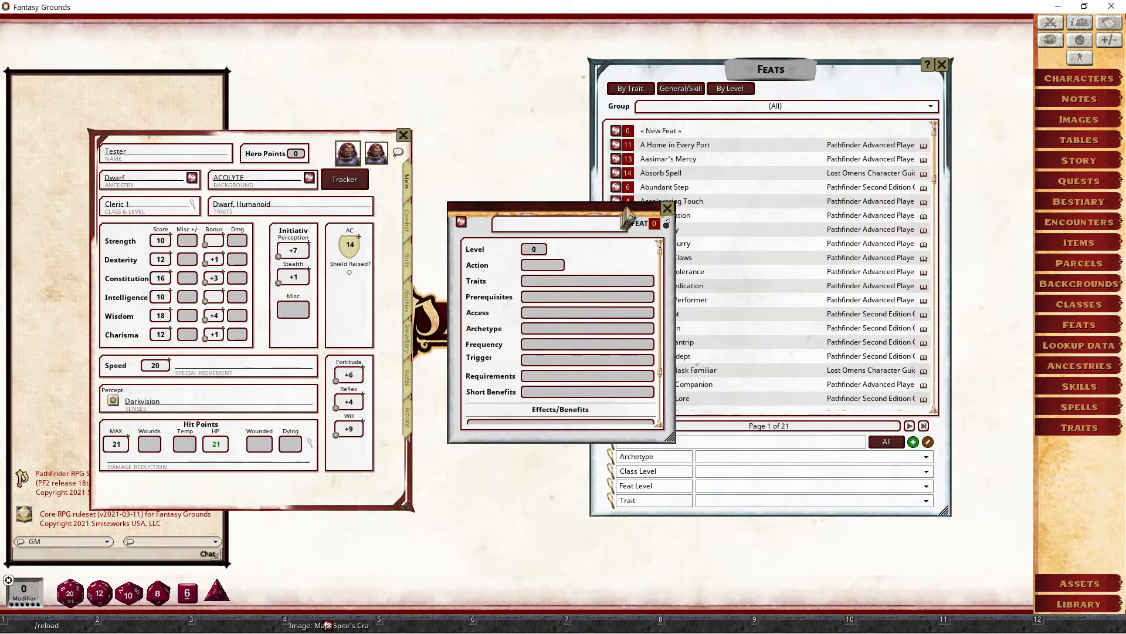
left_click_drag(623, 212, 792, 165)
scroll(793, 223, "down", 2)
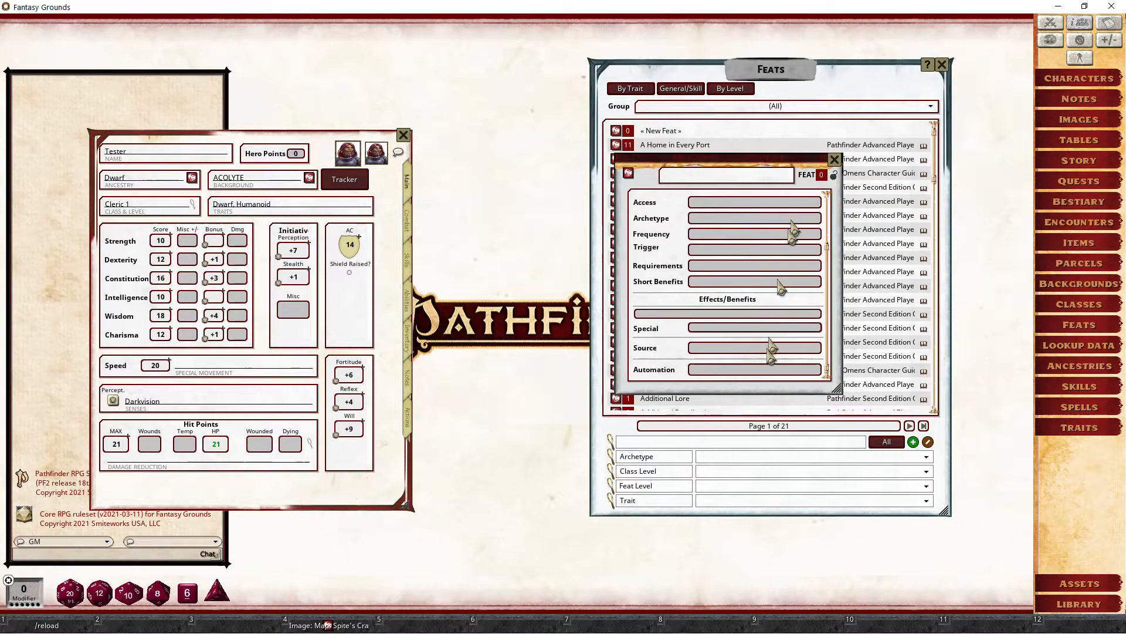
left_click(745, 376)
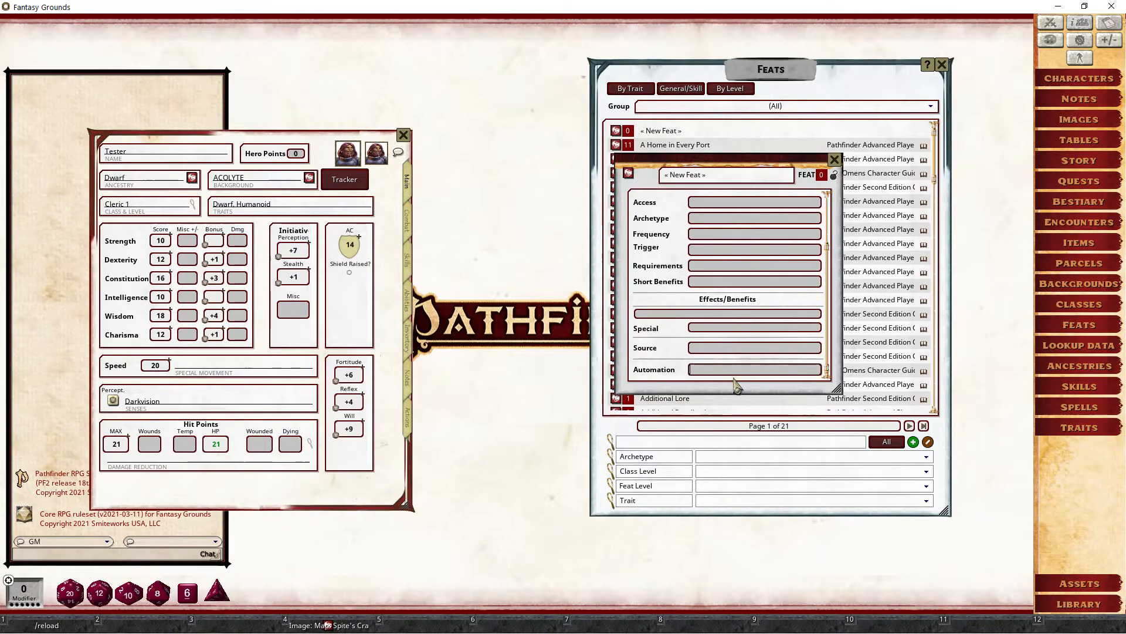
- Set the Show Ability Automation Field option to Off and check the new feat in its locked and unlocked states
left_click(1079, 46)
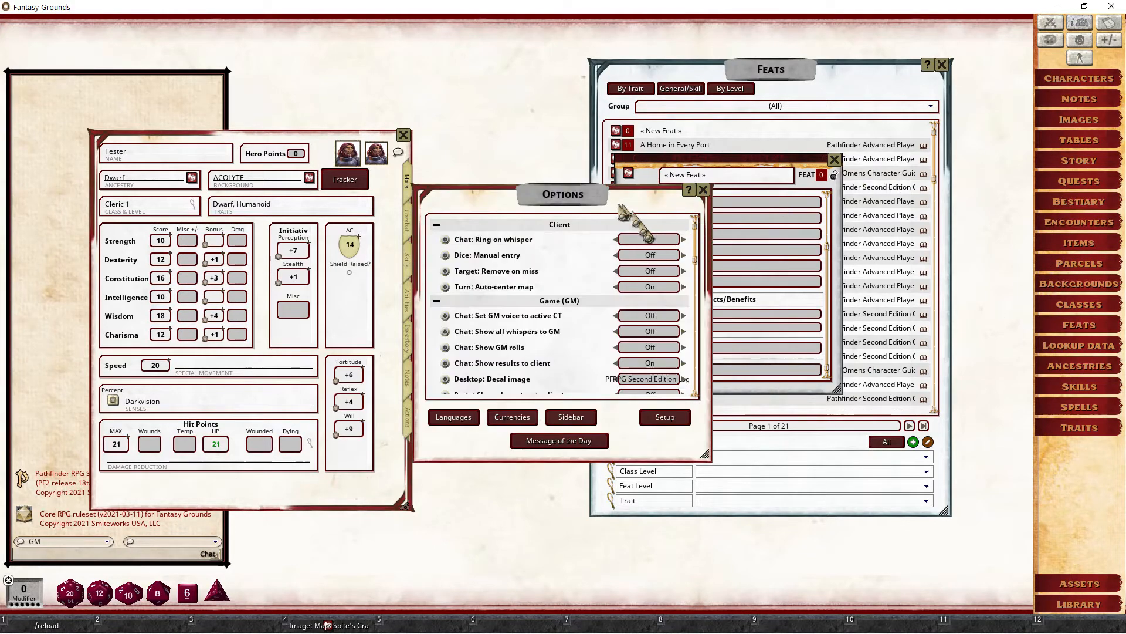
left_click_drag(584, 213, 494, 206)
scroll(499, 294, "down", 15)
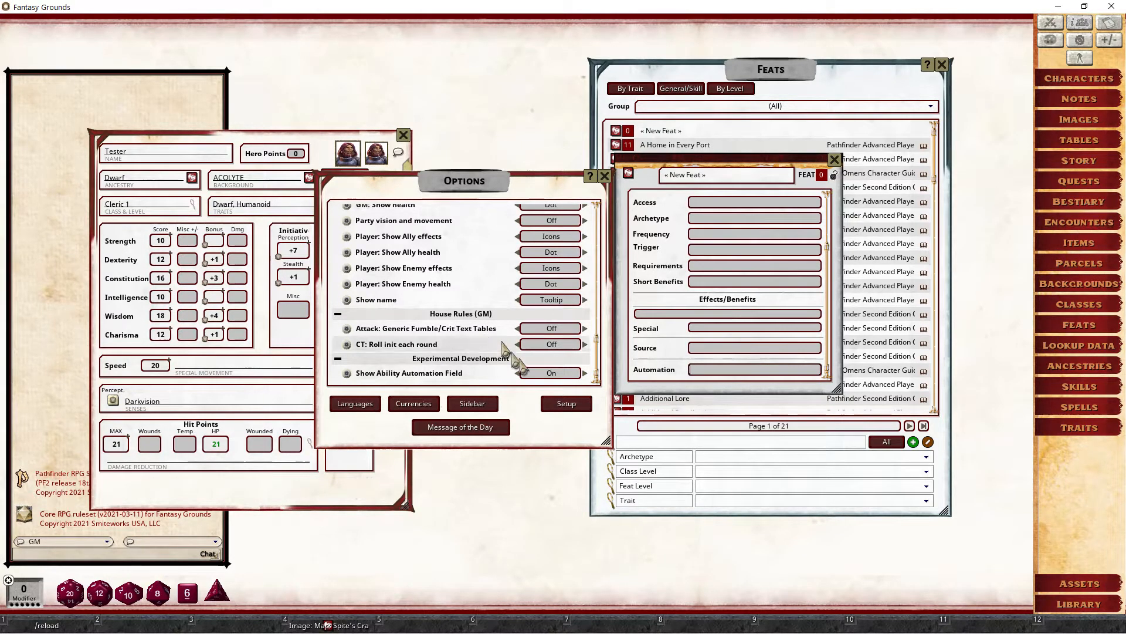
left_click(567, 377)
left_click(566, 375)
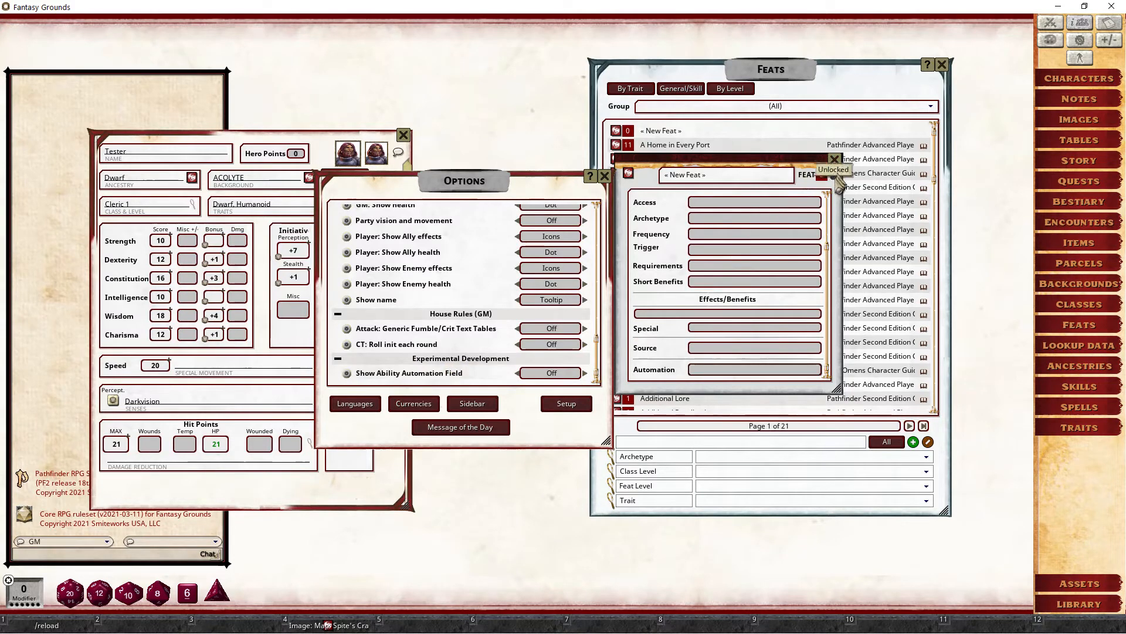
left_click(833, 175)
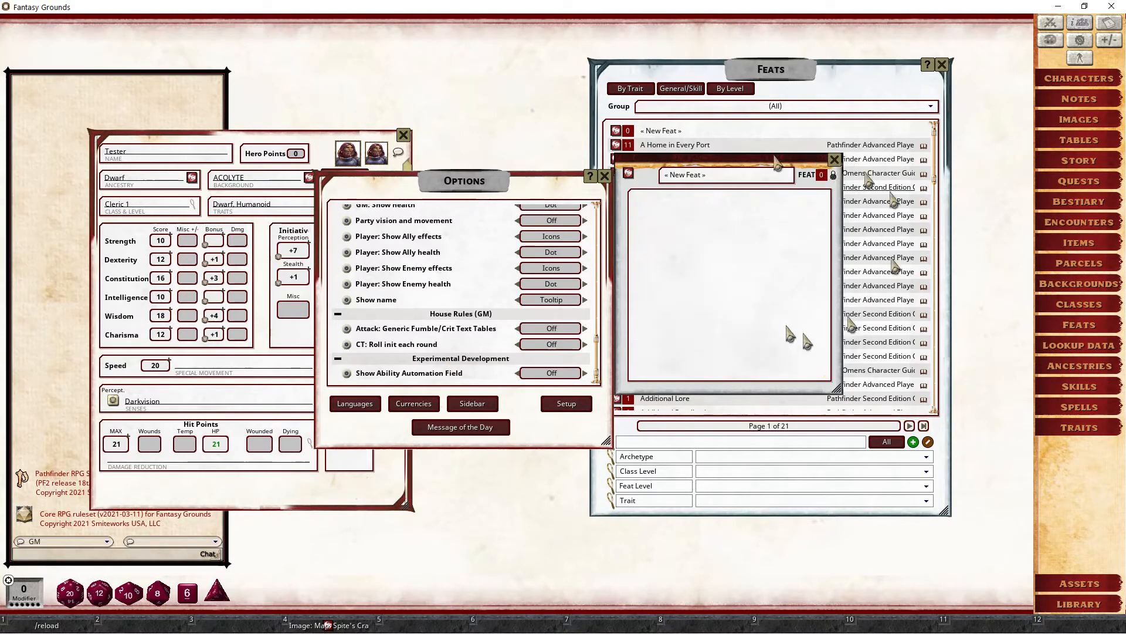
left_click(834, 174)
scroll(792, 237, "down", 2)
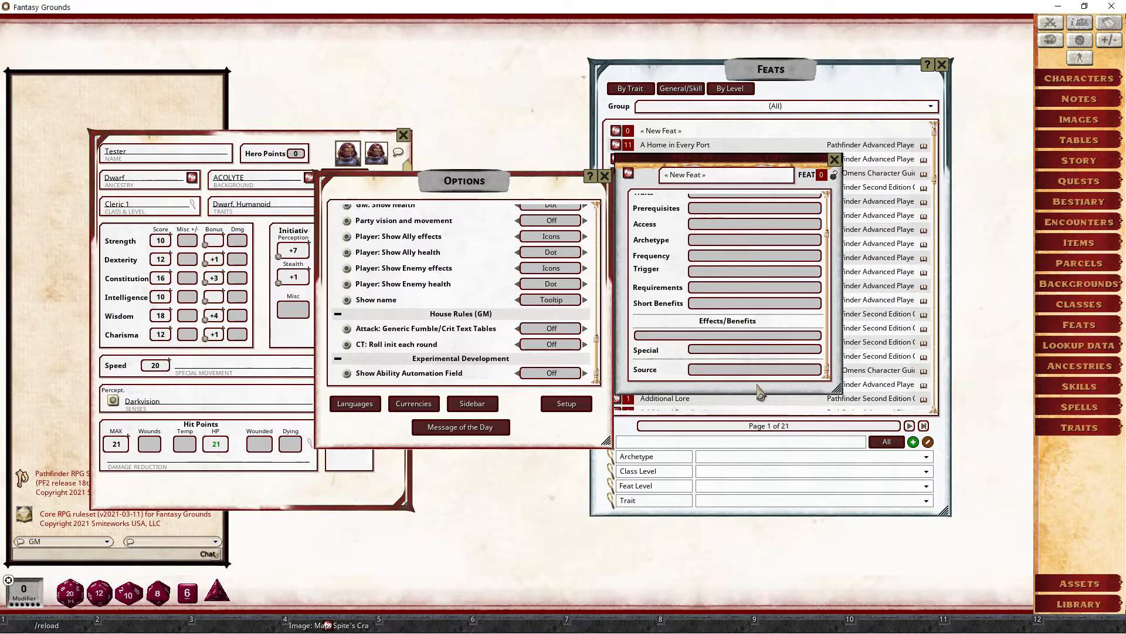
- Set Show Ability Automation Field to On, then enter "xxxx" as the new feat's automation text and lock the feat
left_click(552, 373)
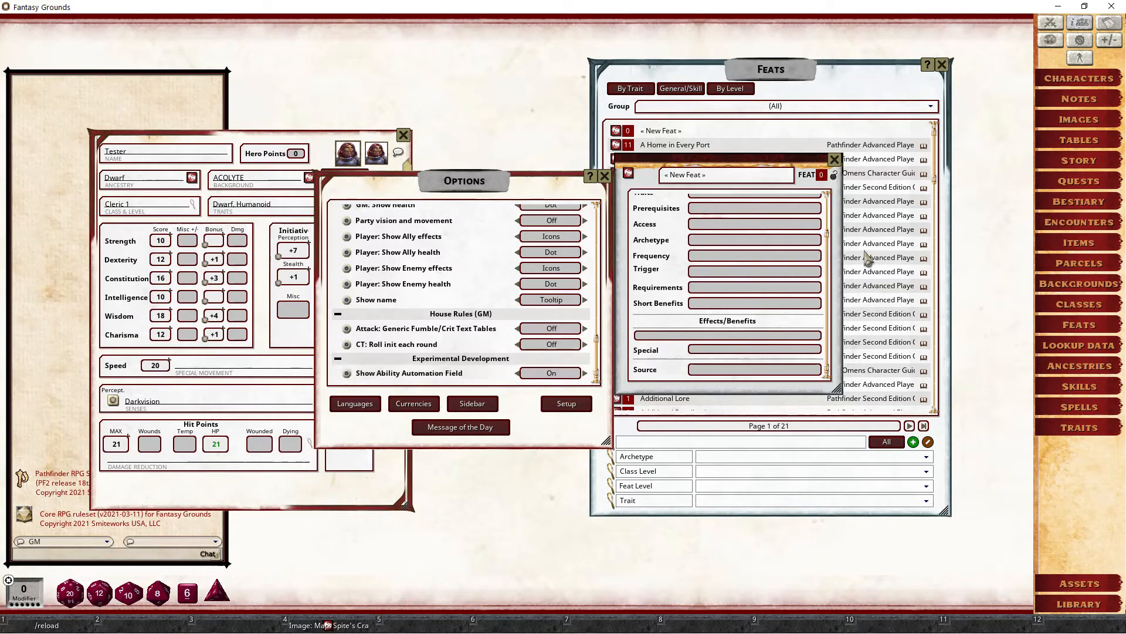
left_click(833, 175)
left_click(833, 175)
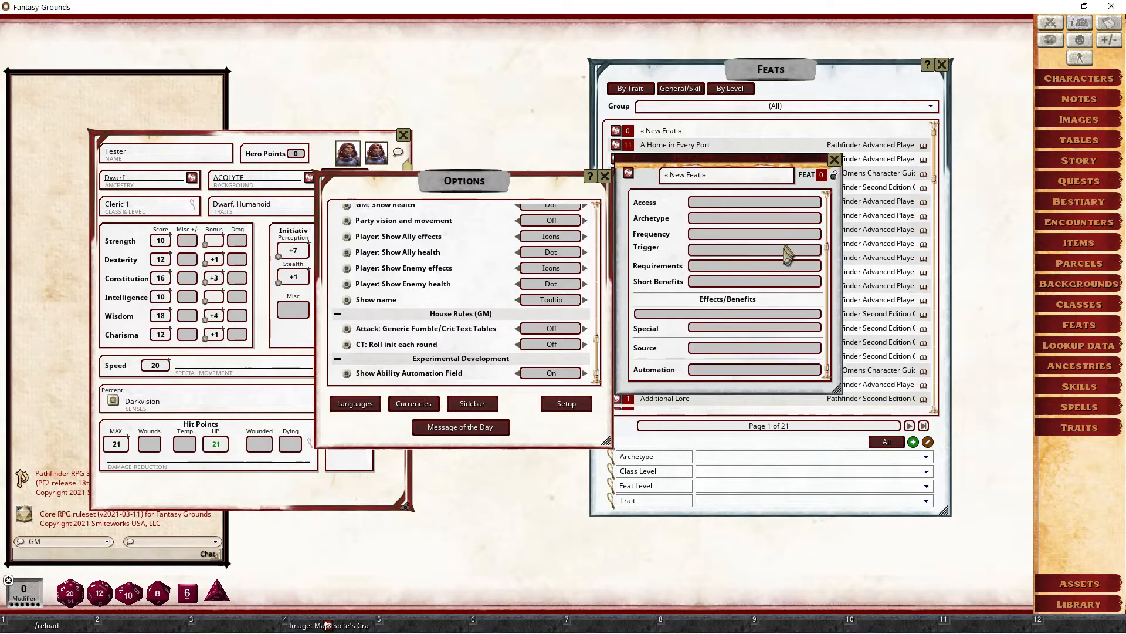
left_click(756, 368)
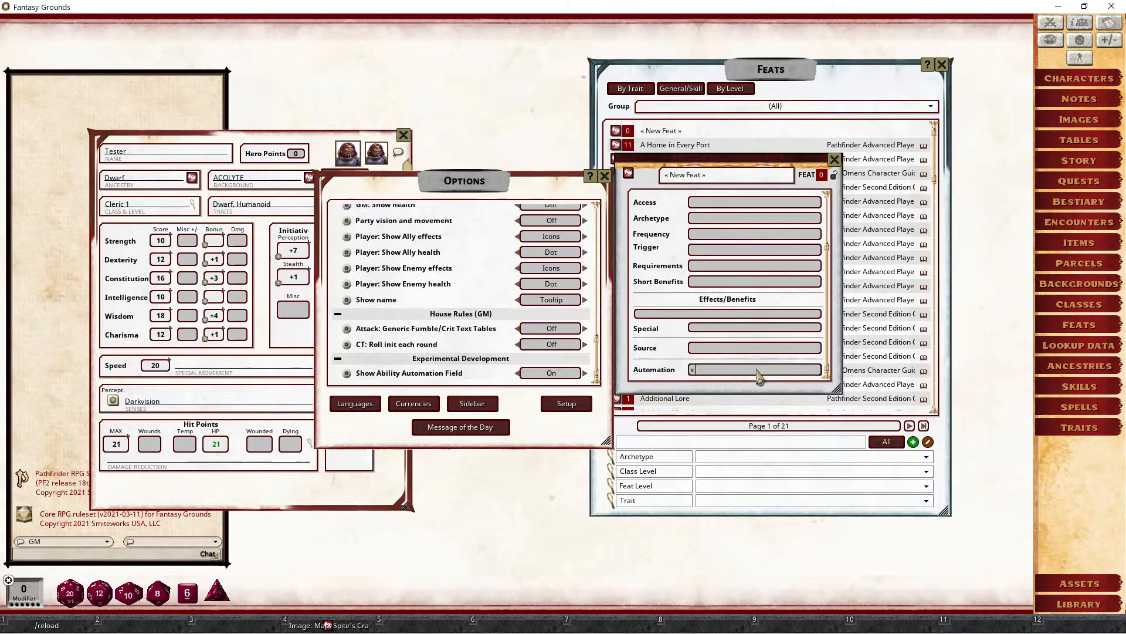
left_click(833, 175)
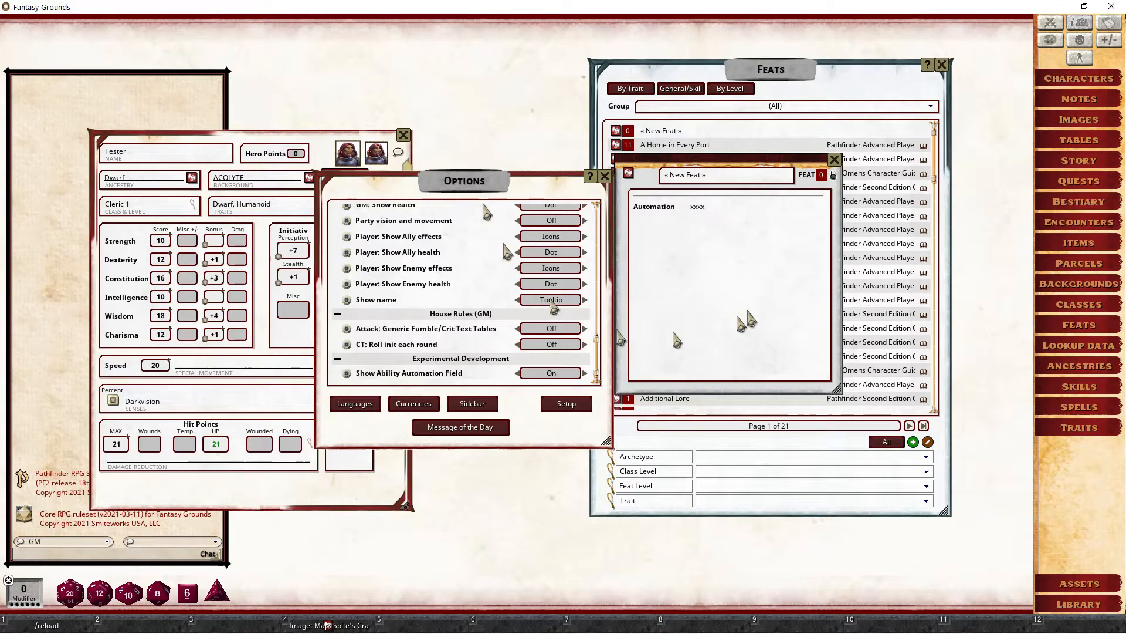
- Set Show Ability Automation Field to Edit Only and compare the new feat's Automation field when unlocked and locked
left_click(834, 176)
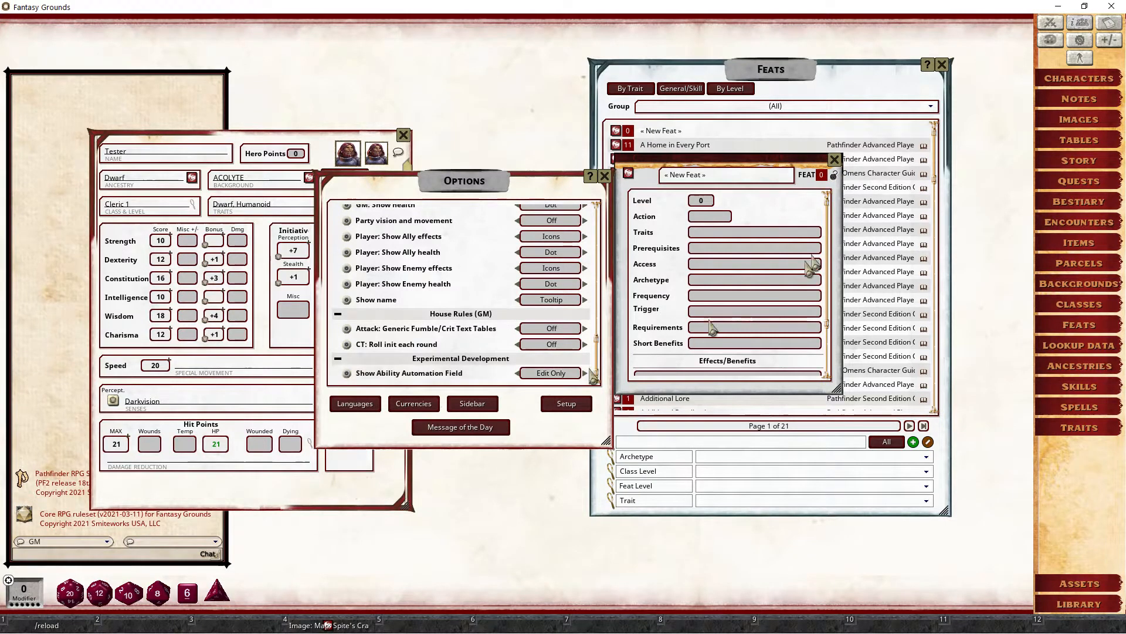
scroll(810, 308, "down", 2)
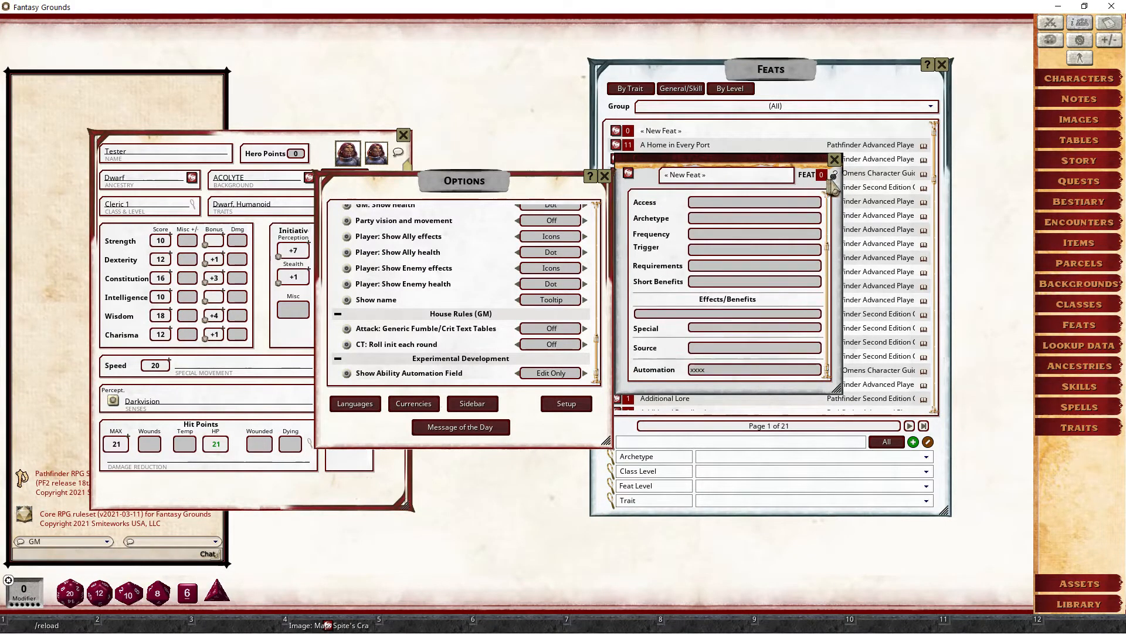
left_click(833, 176)
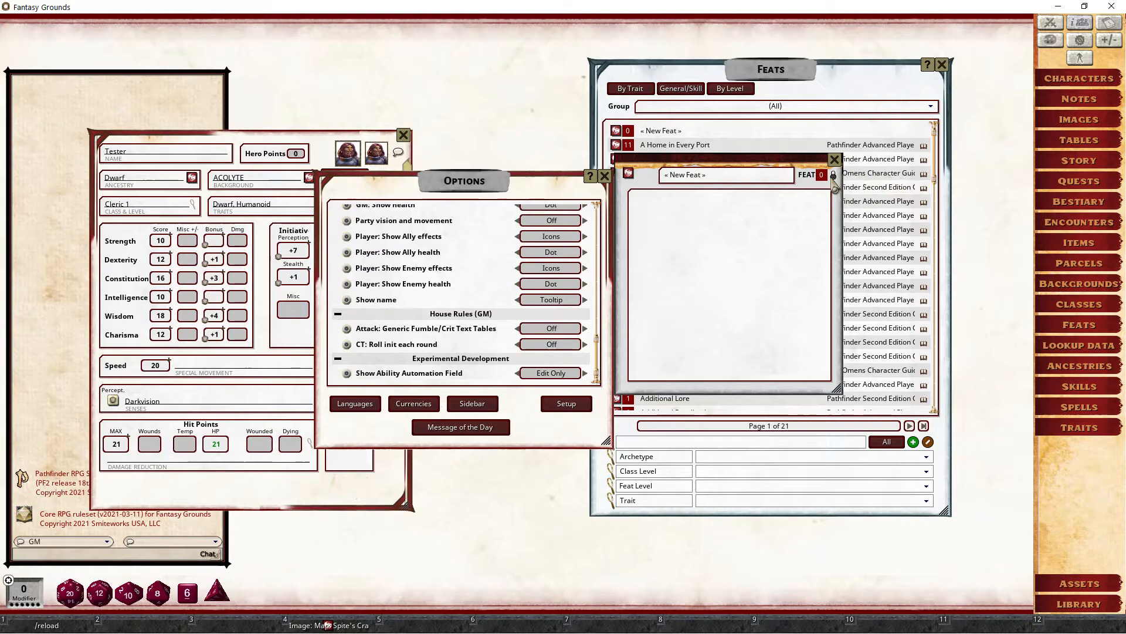
left_click(833, 175)
scroll(756, 343, "down", 2)
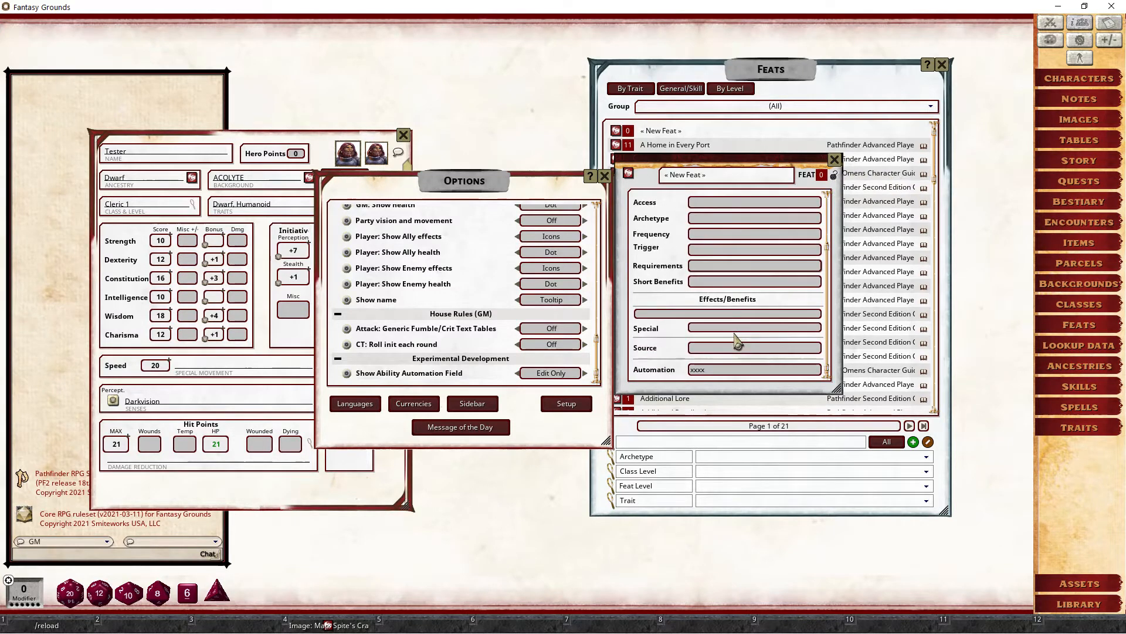
left_click(834, 176)
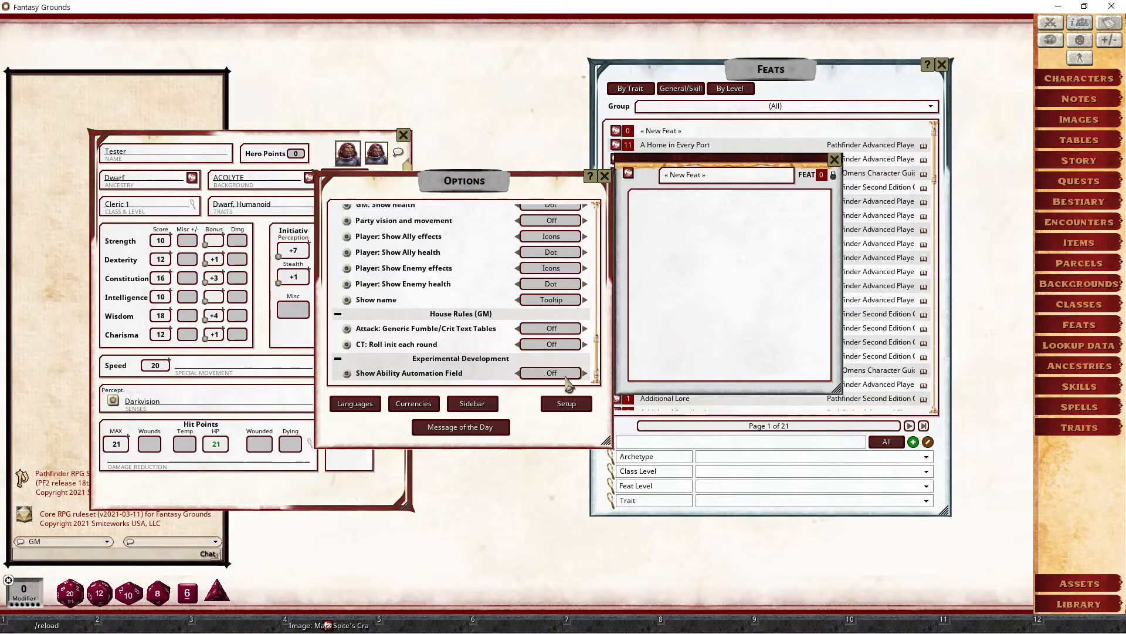
- Set Show Ability Automation Field back to On, check the locked new feat, and close its record
left_click(833, 175)
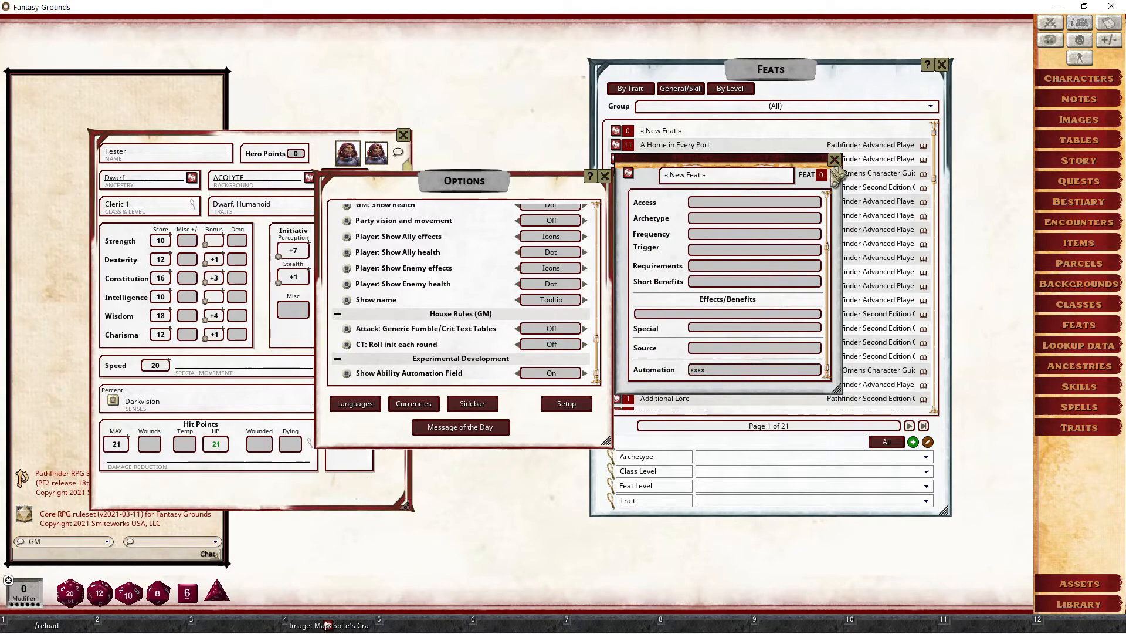
left_click(834, 175)
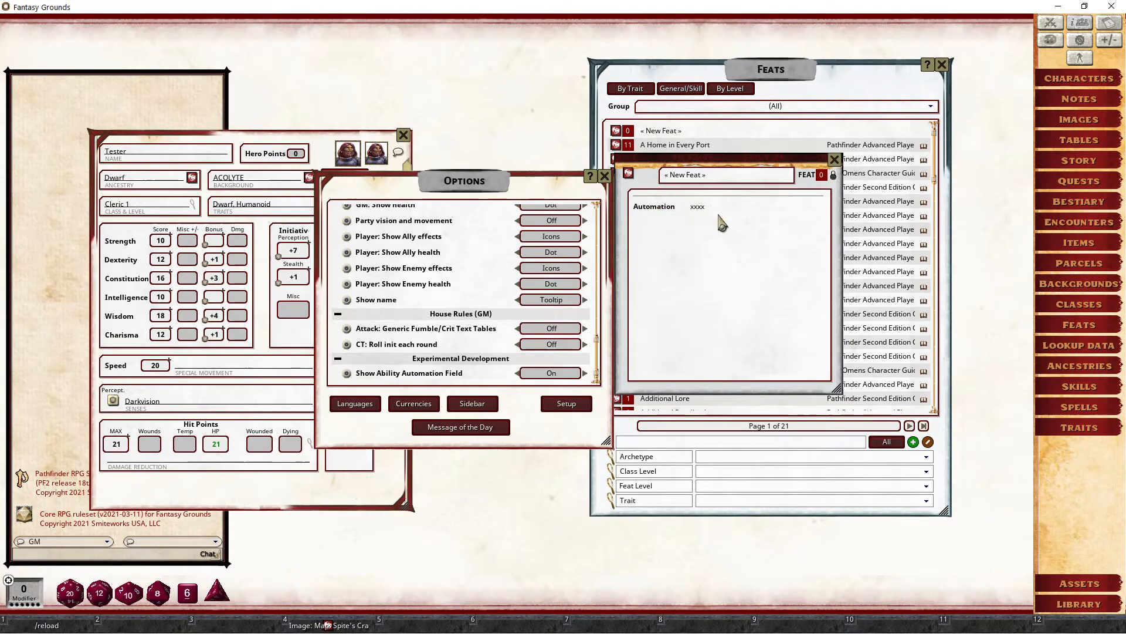
left_click_drag(795, 162, 858, 276)
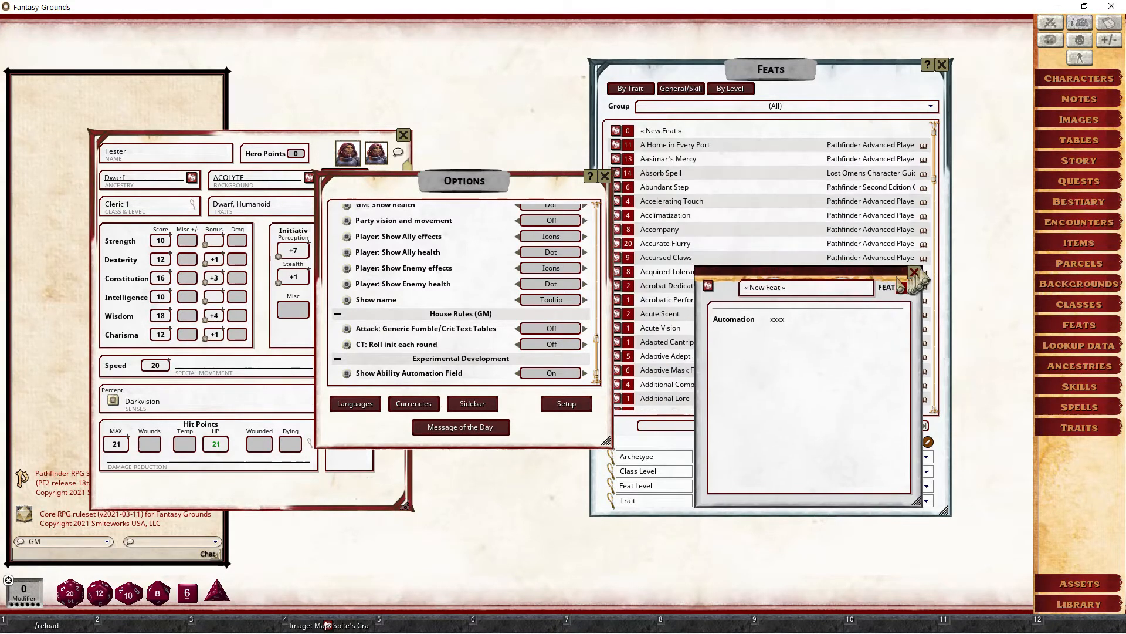
left_click(897, 274)
- Filter the feats list to feat level 1 and look through it for feats marked with an A
left_click_drag(787, 81, 830, 72)
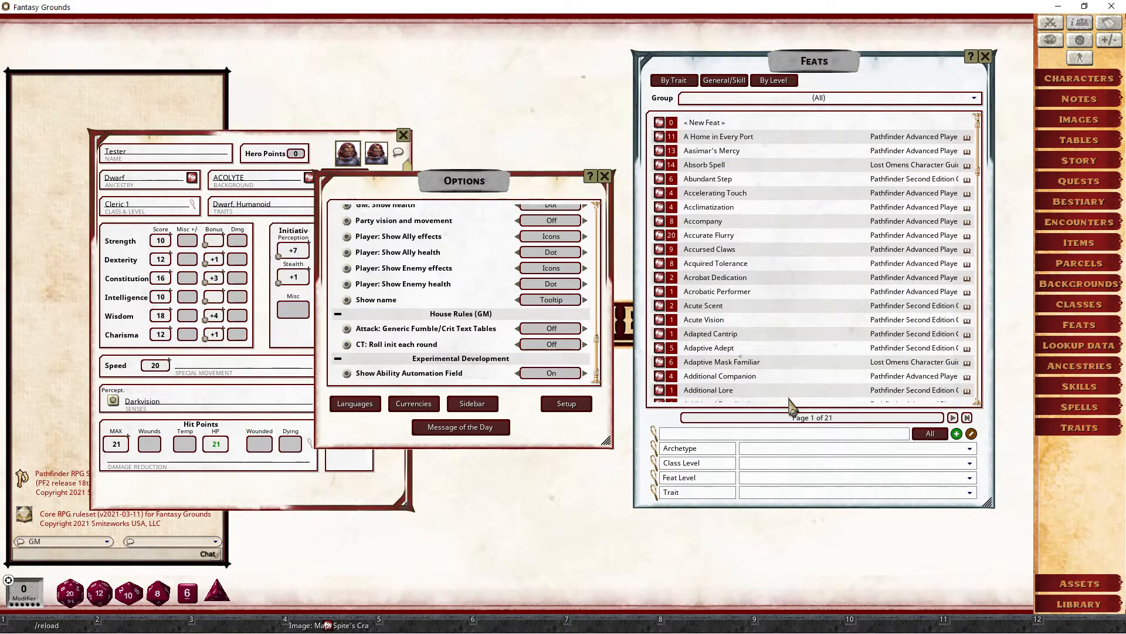
scroll(776, 321, "down", 5)
scroll(776, 322, "down", 10)
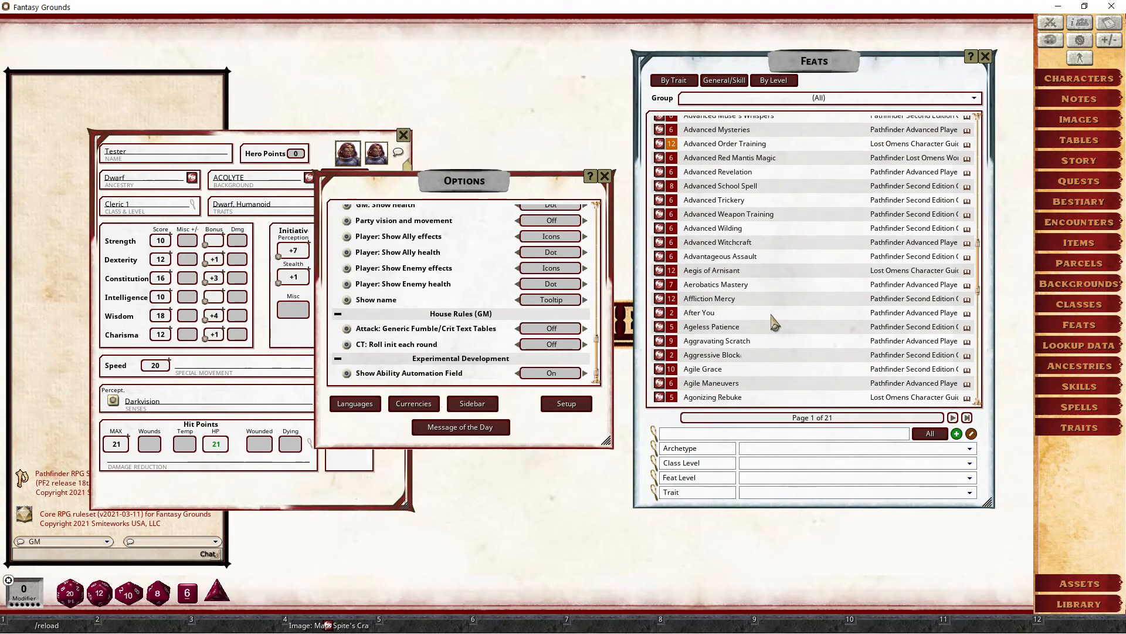
left_click(865, 478)
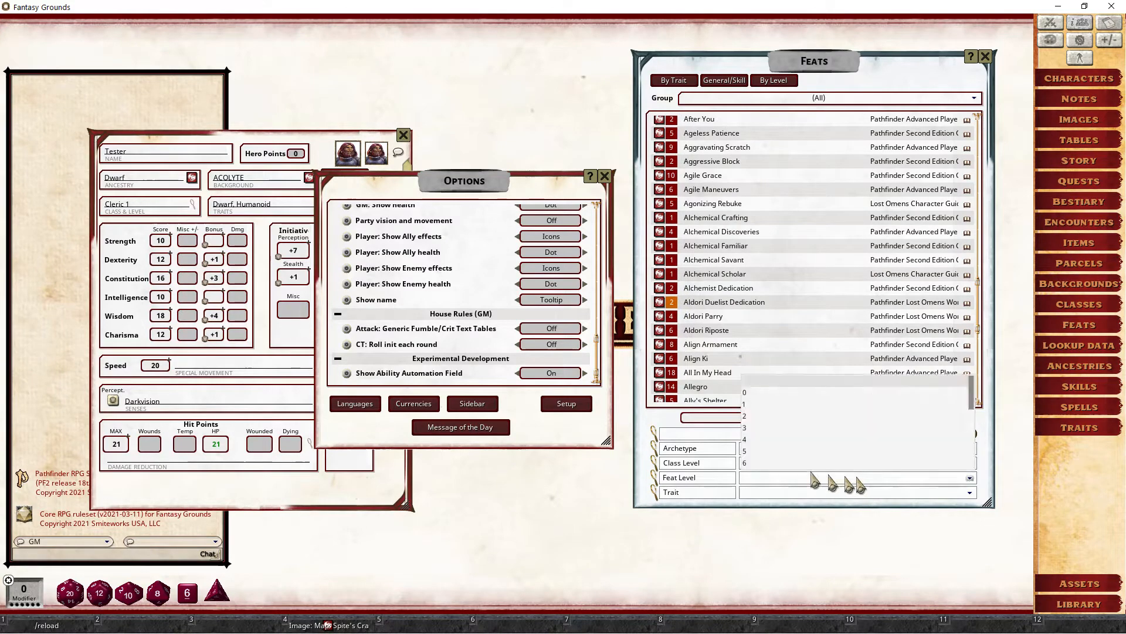
left_click(766, 407)
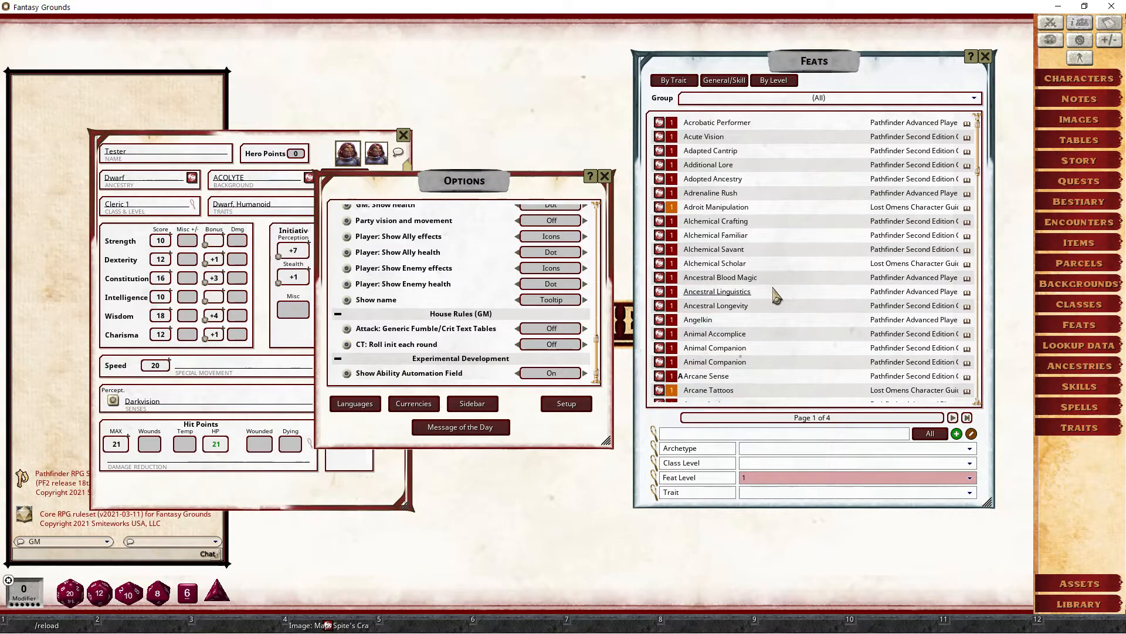
scroll(780, 294, "down", 4)
mouse_move(680, 318)
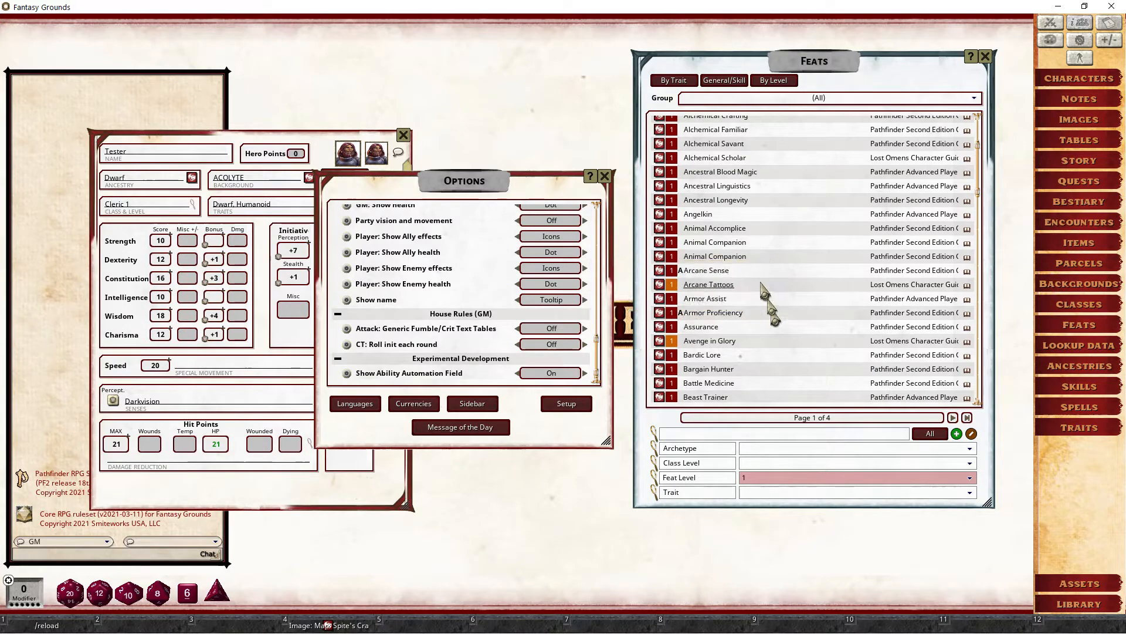
- Search the level 1 feats for "tough" and open the Toughness feat, placing its record clear of the character sheet
left_click(799, 435)
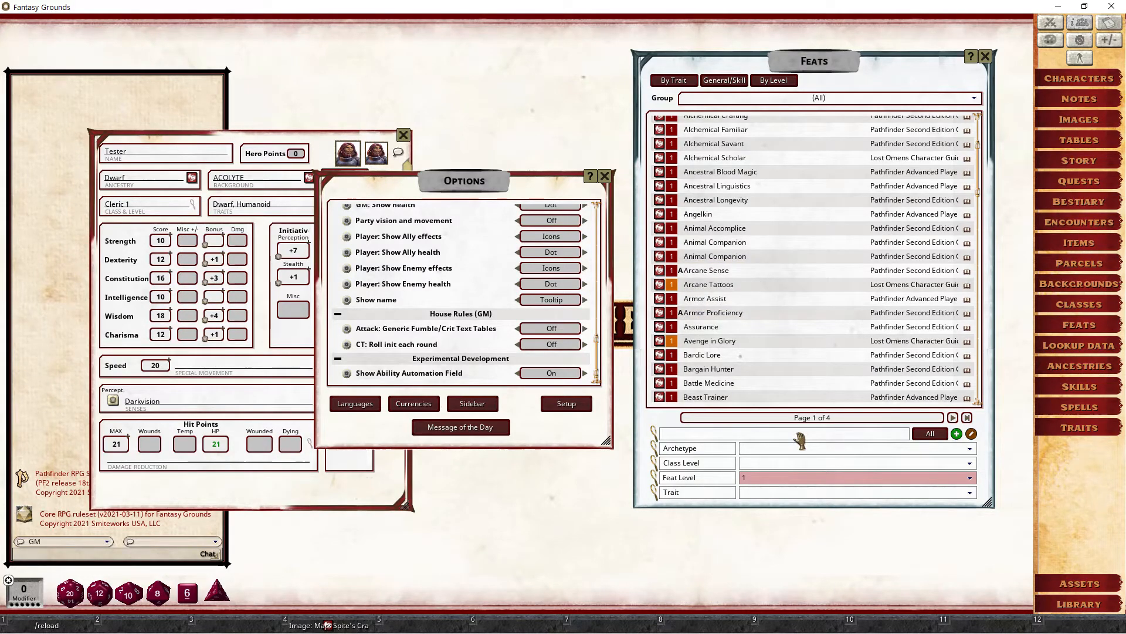
type("tough")
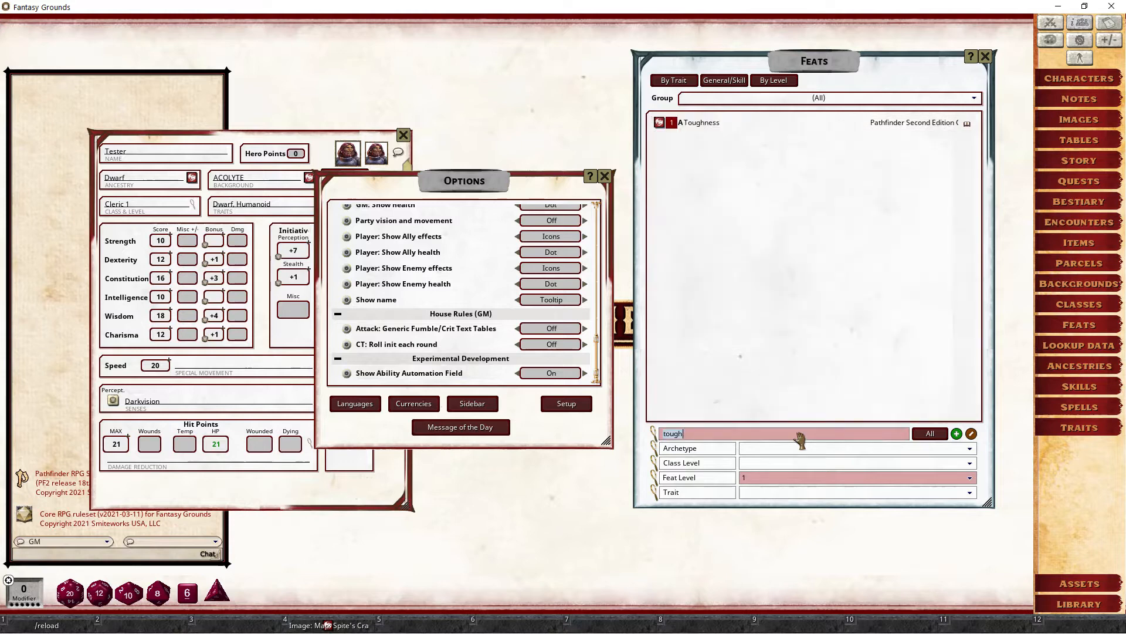
left_click(660, 122)
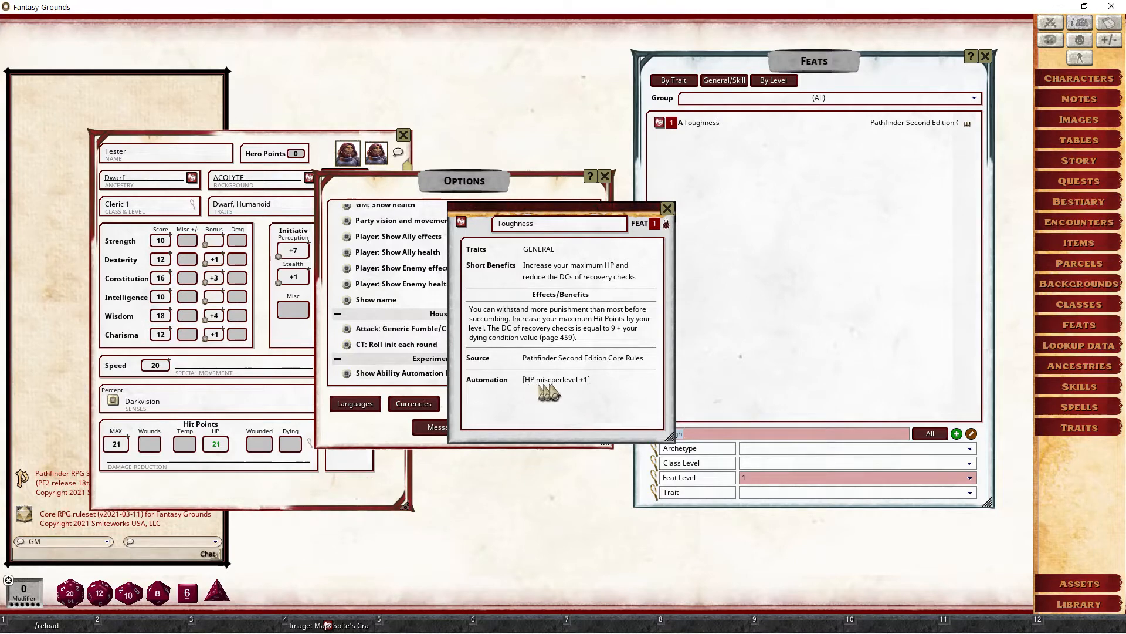
left_click_drag(576, 208, 787, 273)
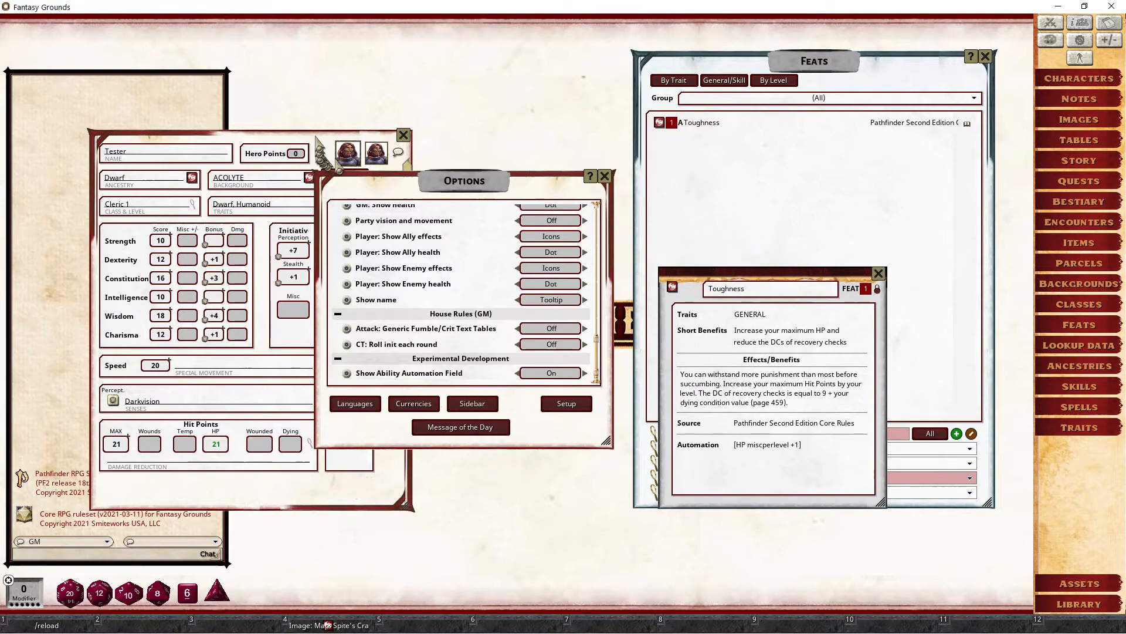
- Examine the hit point calculation on the Tester character sheet, including its per-level modifier, and close it
left_click(286, 388)
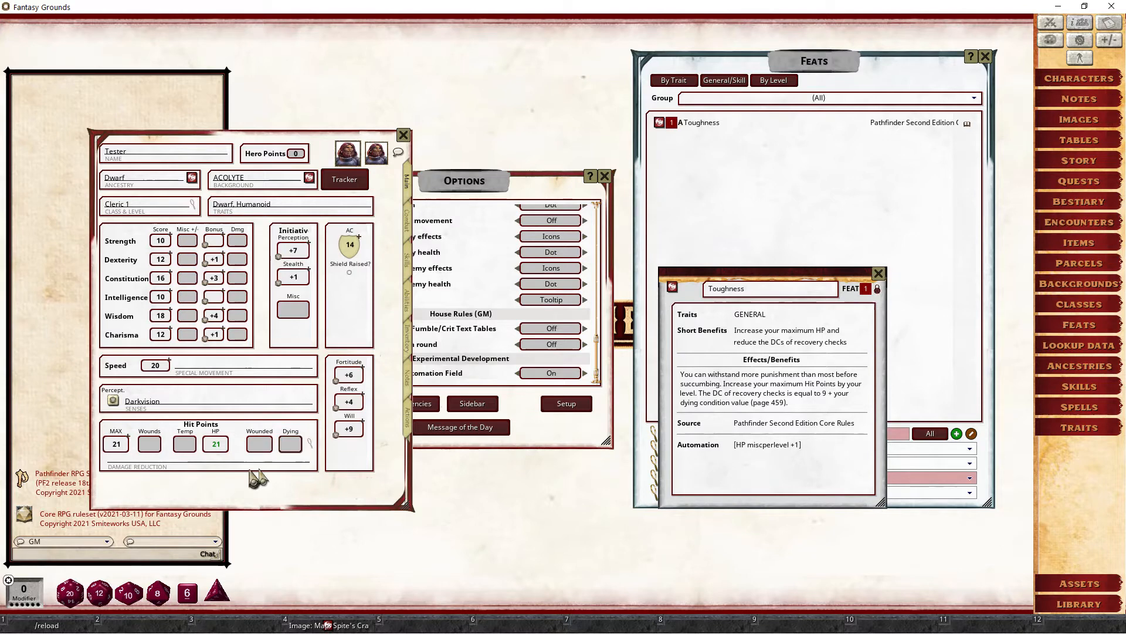
left_click(308, 444)
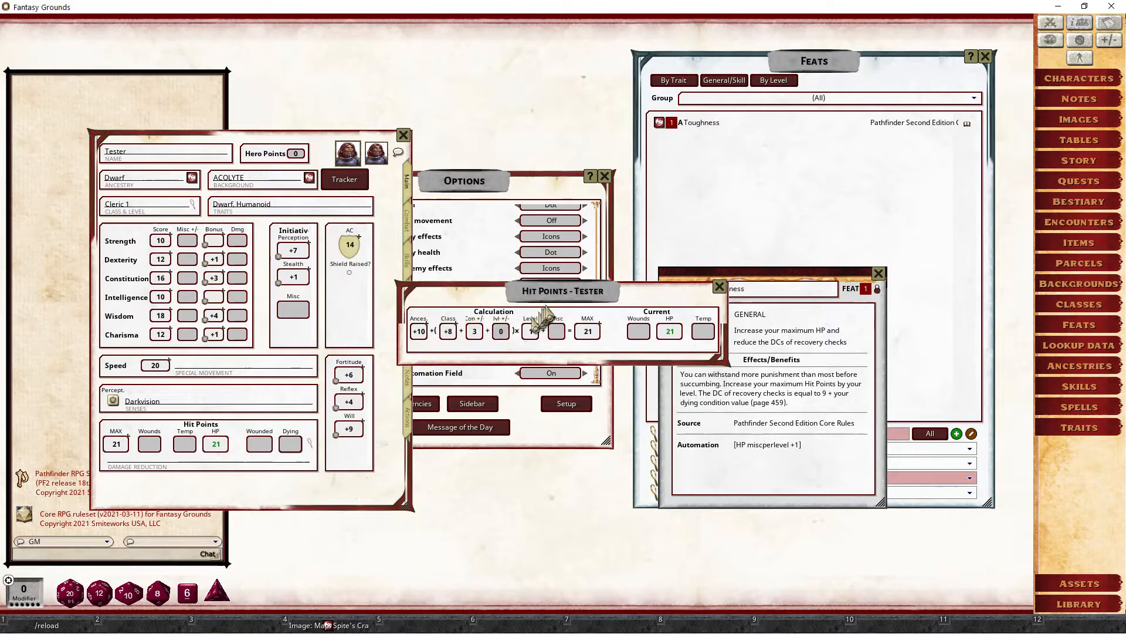
left_click_drag(559, 304, 449, 481)
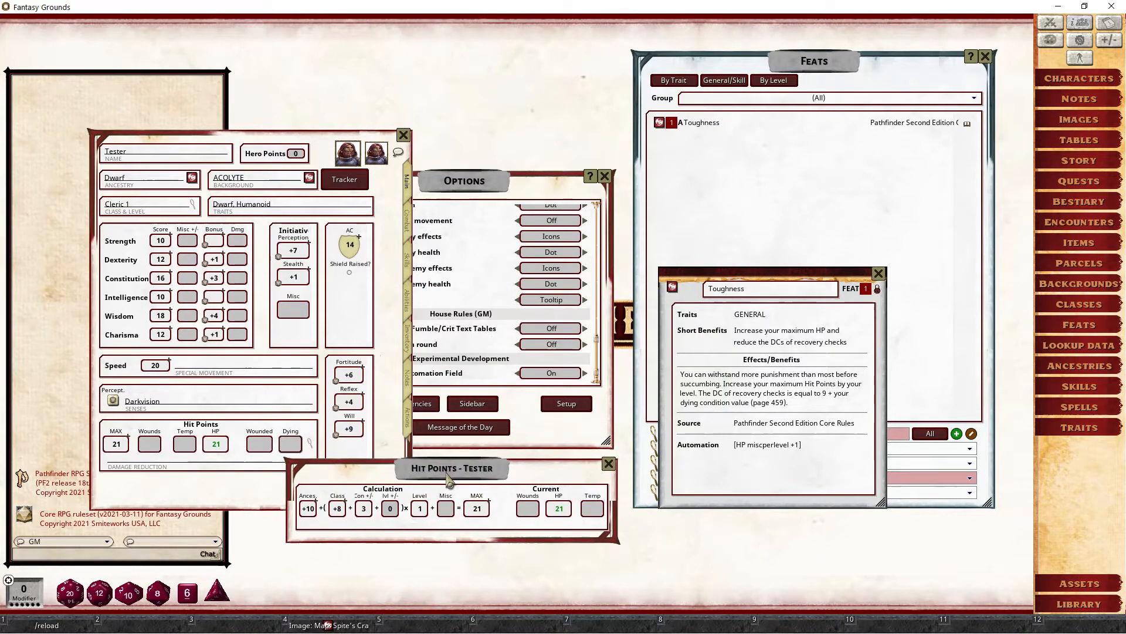
left_click(609, 464)
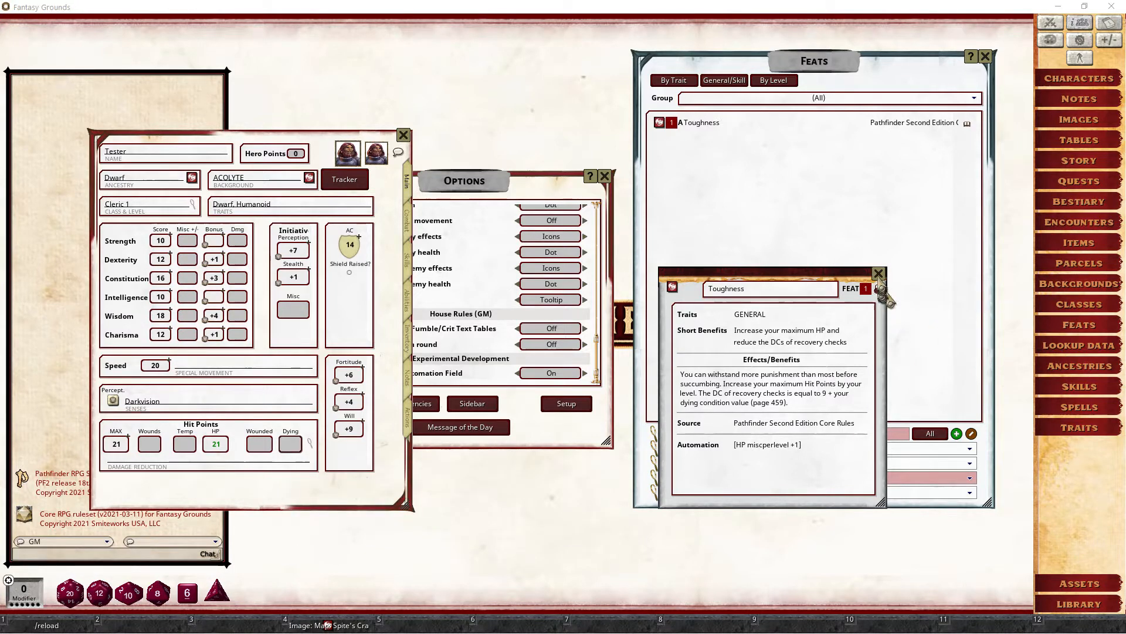
- Close the Toughness record and the options window, and place the feats list beside the Tester character sheet
left_click(878, 274)
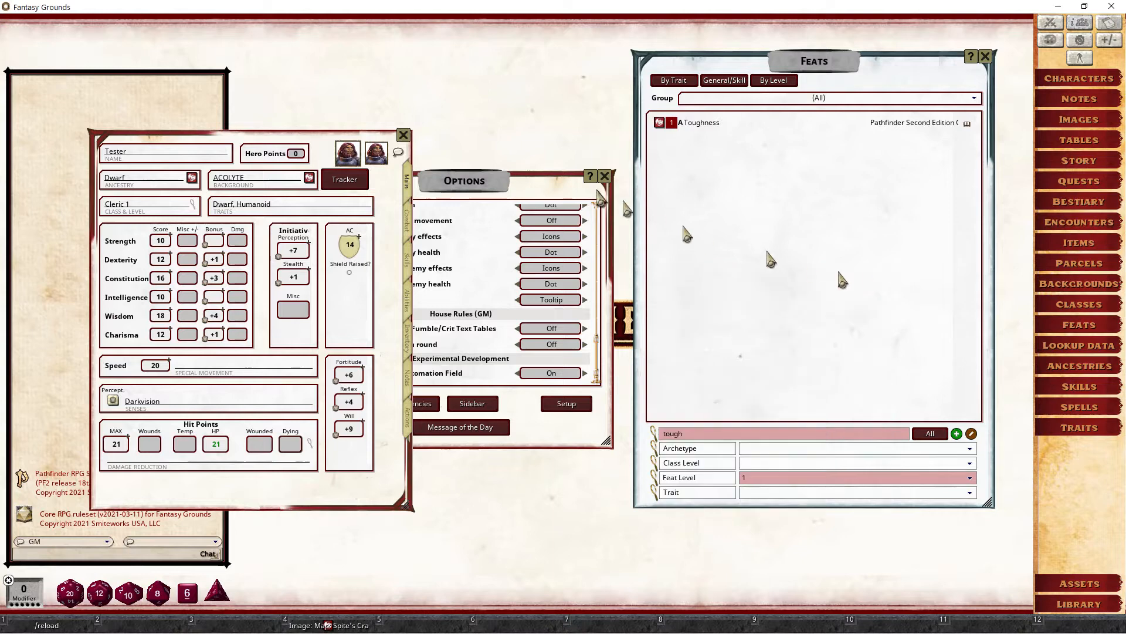
left_click(605, 177)
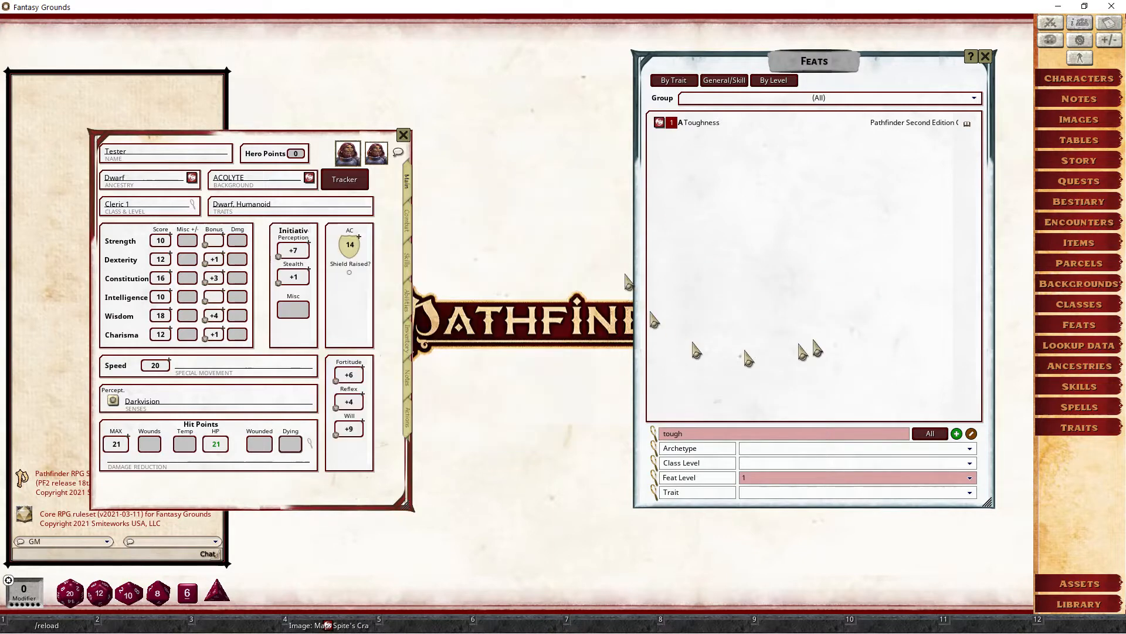
left_click_drag(845, 67, 634, 98)
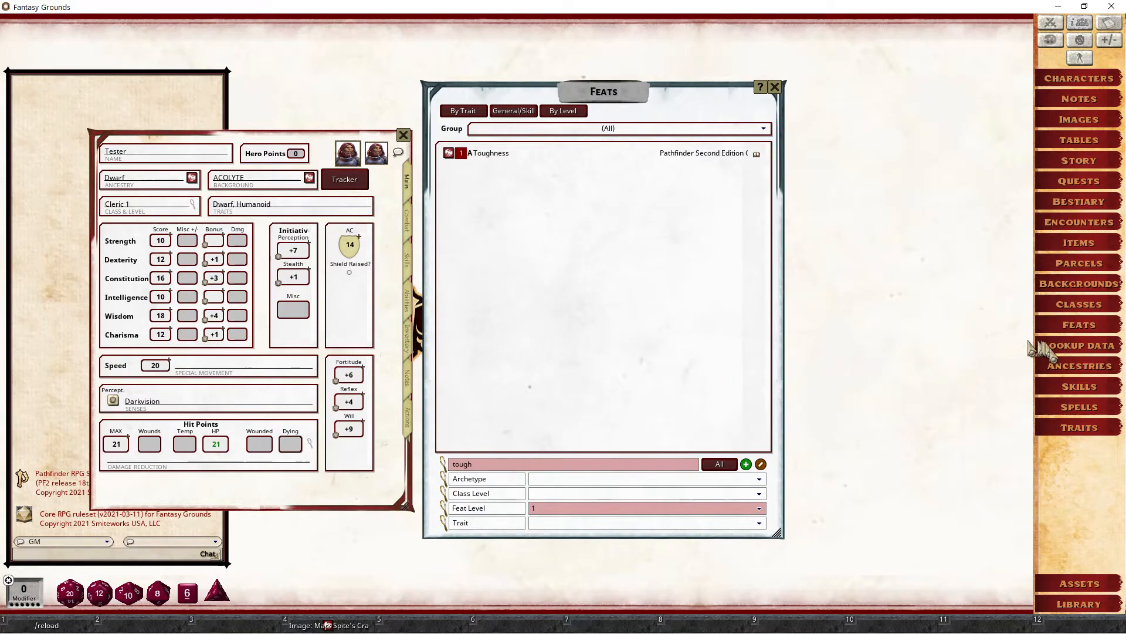
- Look through the Cleric class record for features marked with an A, and close the record and the classes list
left_click(1079, 303)
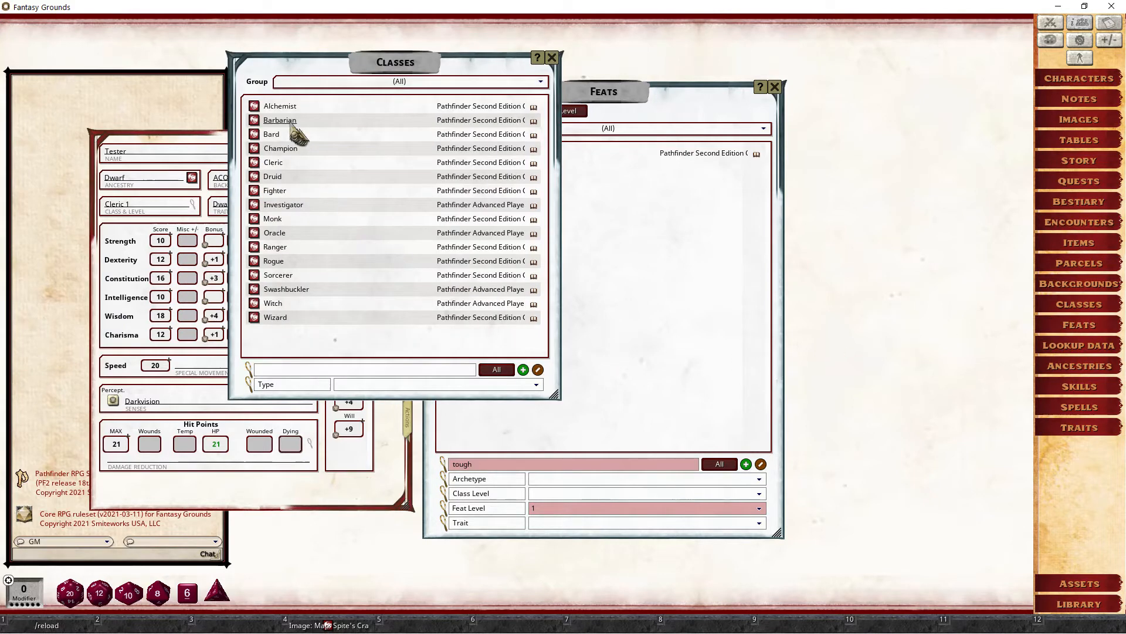
left_click(273, 163)
scroll(613, 352, "down", 12)
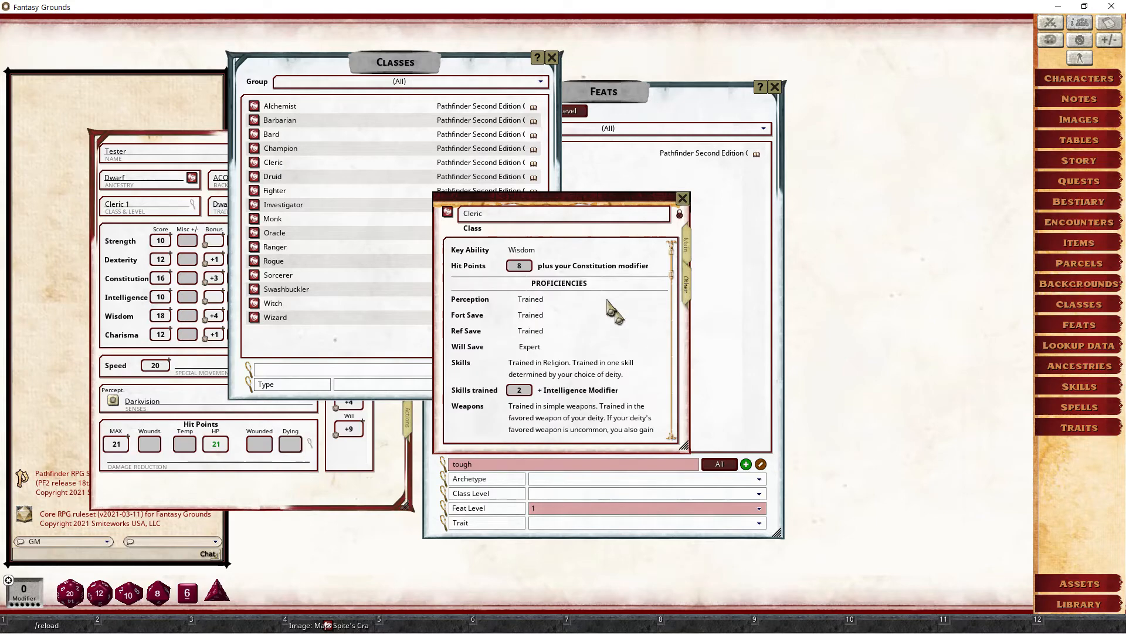
scroll(610, 307, "down", 4)
scroll(573, 326, "up", 3)
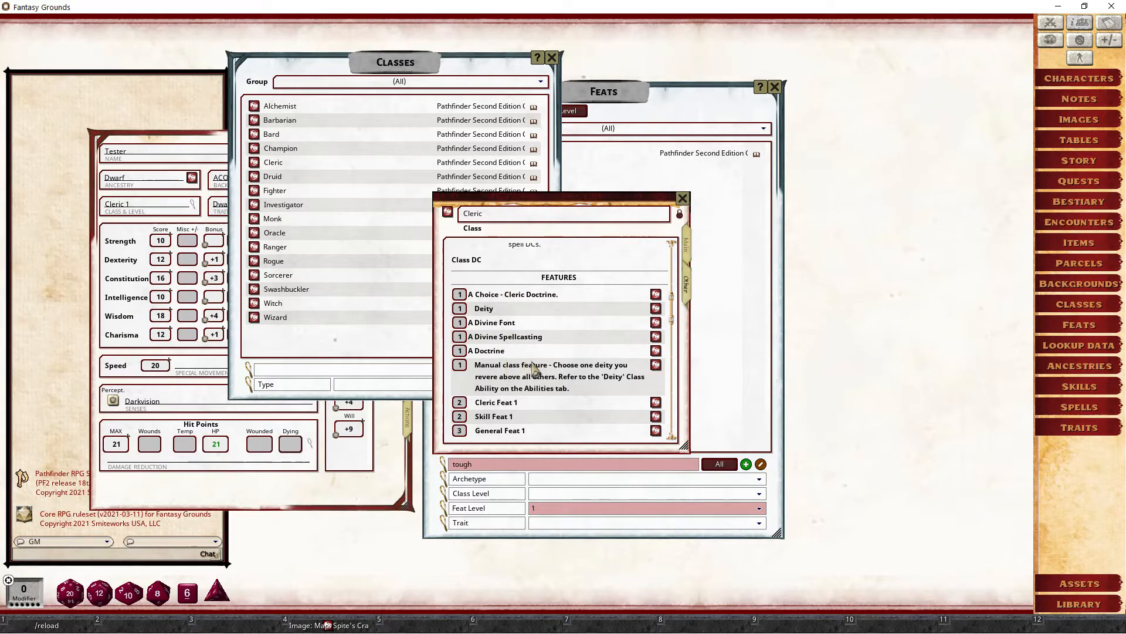
scroll(531, 368, "down", 8)
scroll(534, 369, "up", 7)
scroll(534, 368, "up", 6)
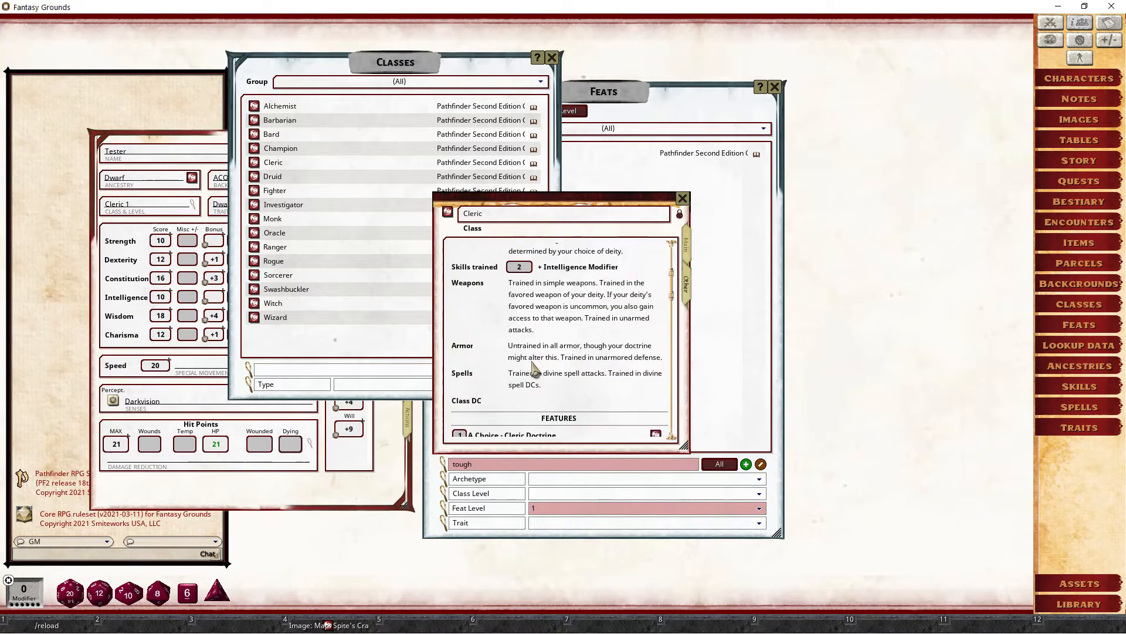
scroll(540, 368, "down", 5)
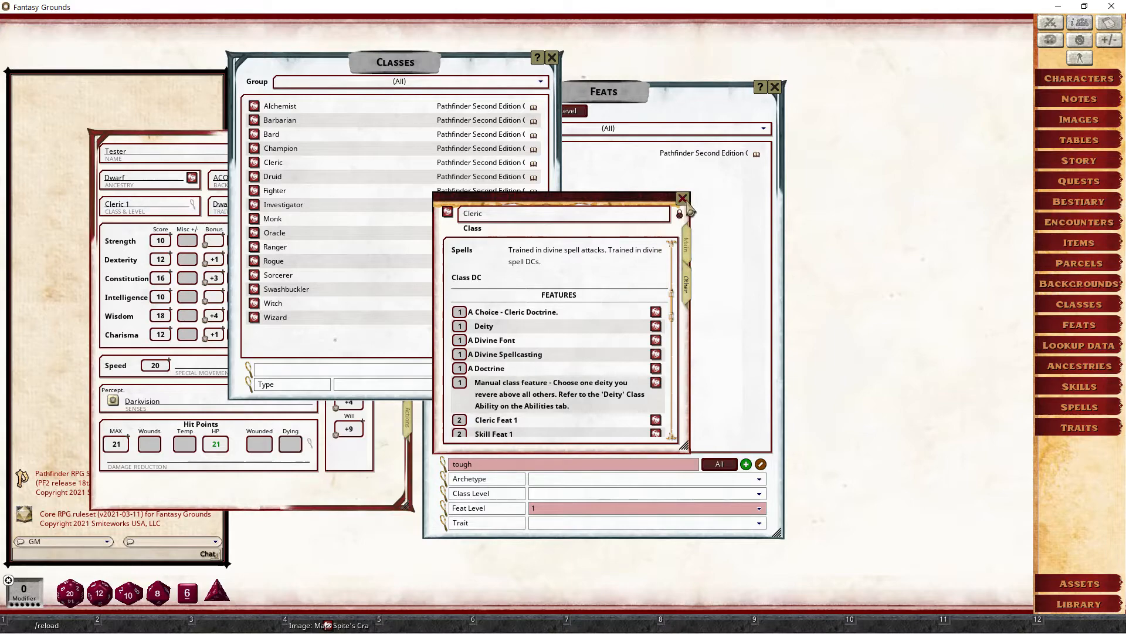
left_click(682, 199)
left_click(552, 58)
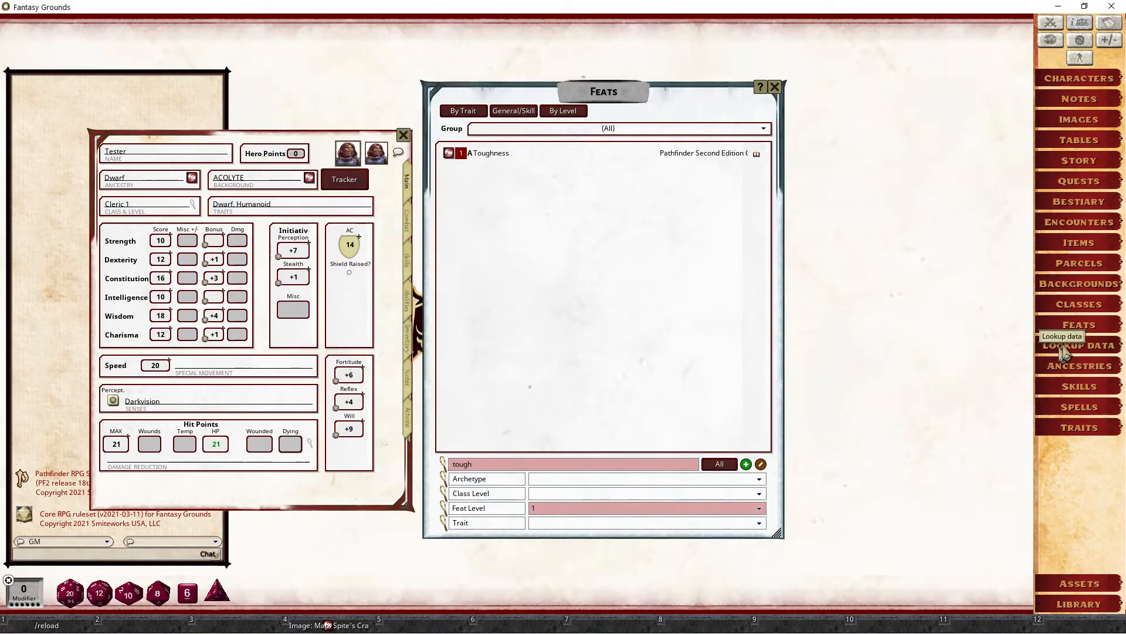
- Filter the lookup data to the Class data type, examine the Animal Order record's automation and features, and close the record
left_click(1065, 345)
left_click(315, 402)
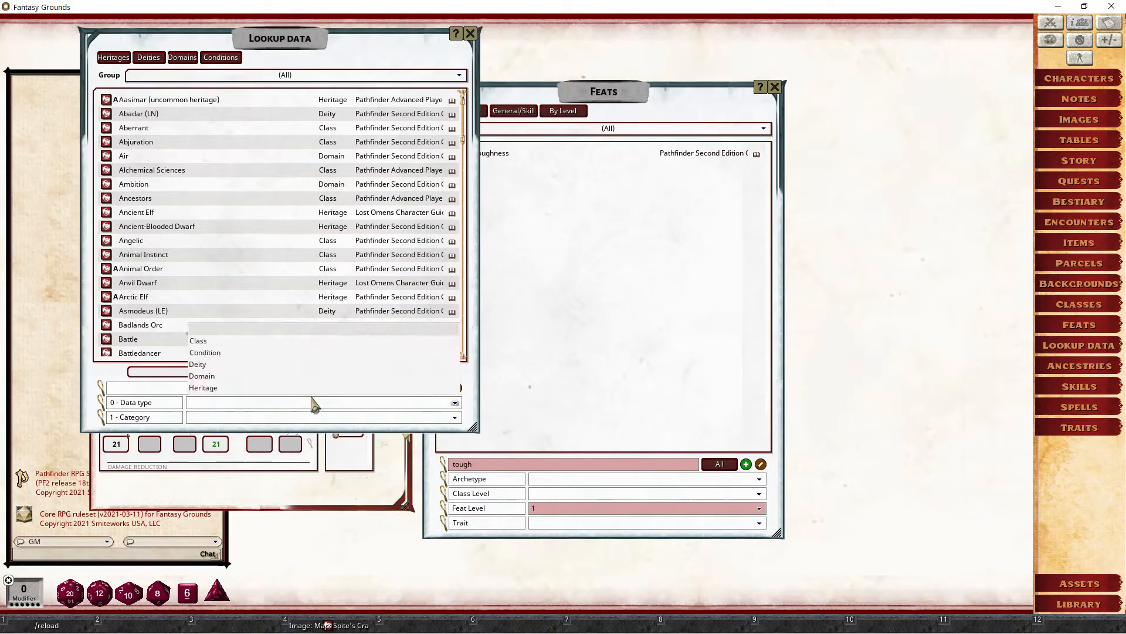
left_click(198, 340)
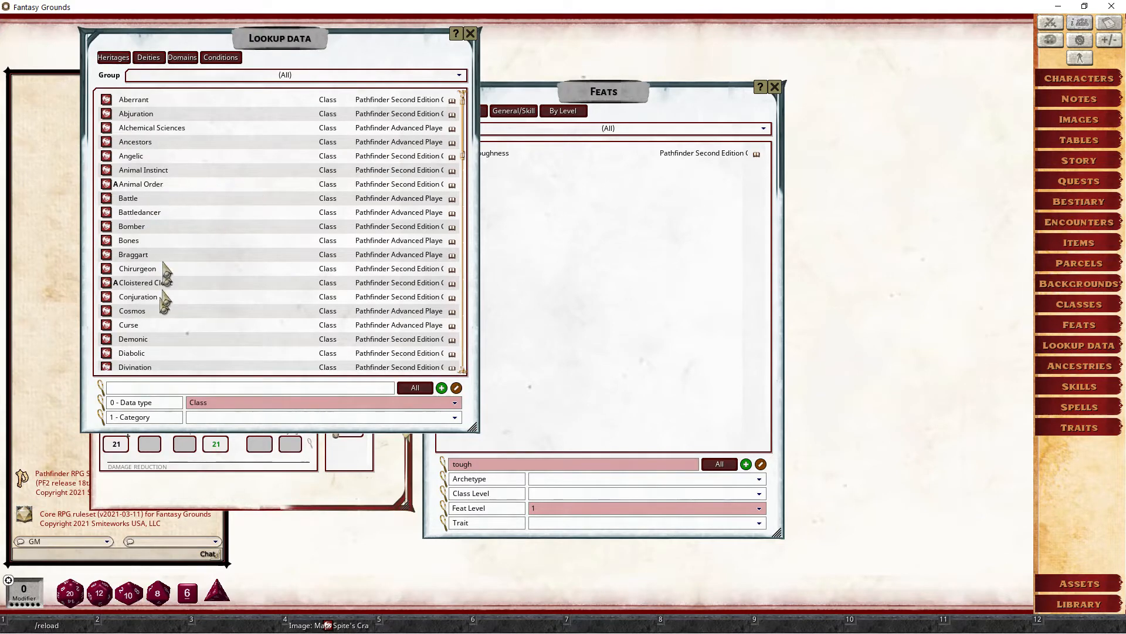
left_click(146, 184)
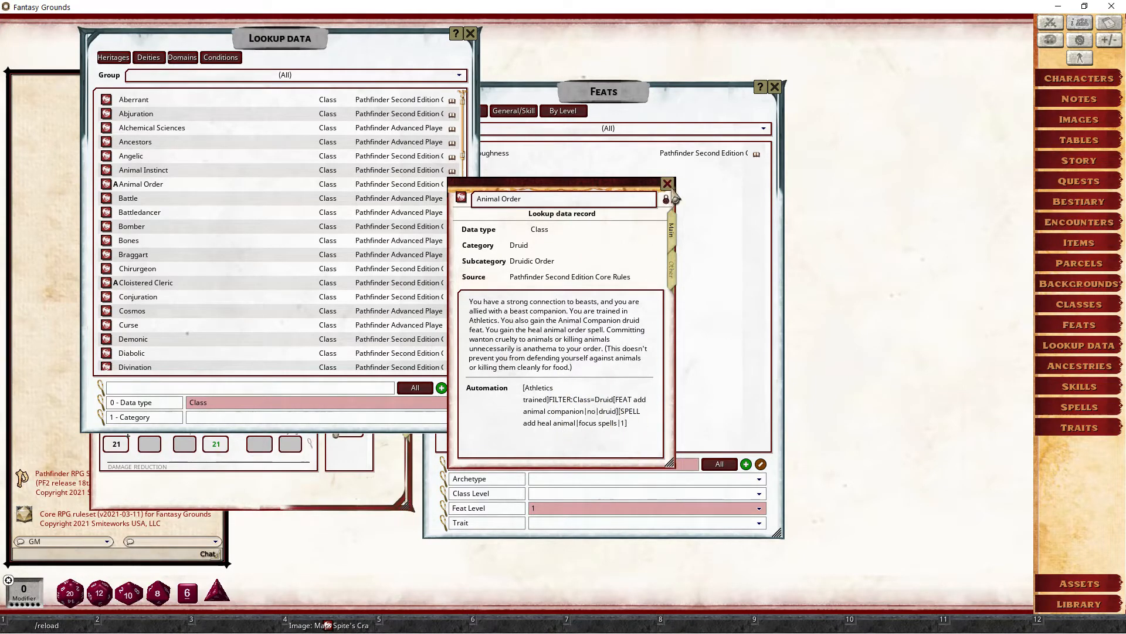
left_click(672, 270)
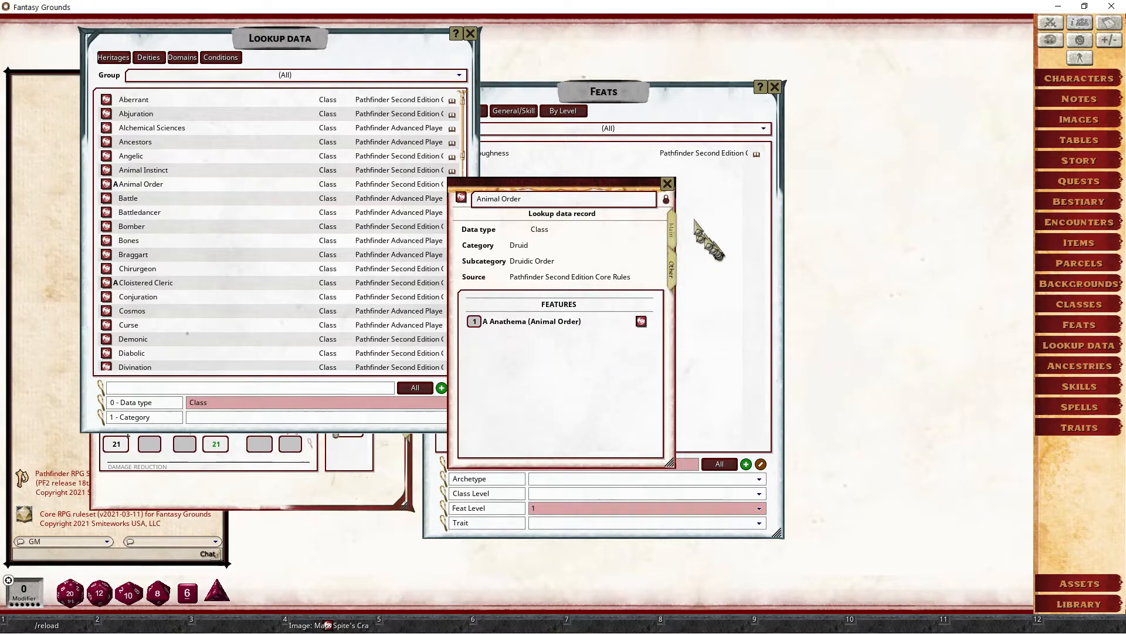
left_click(667, 183)
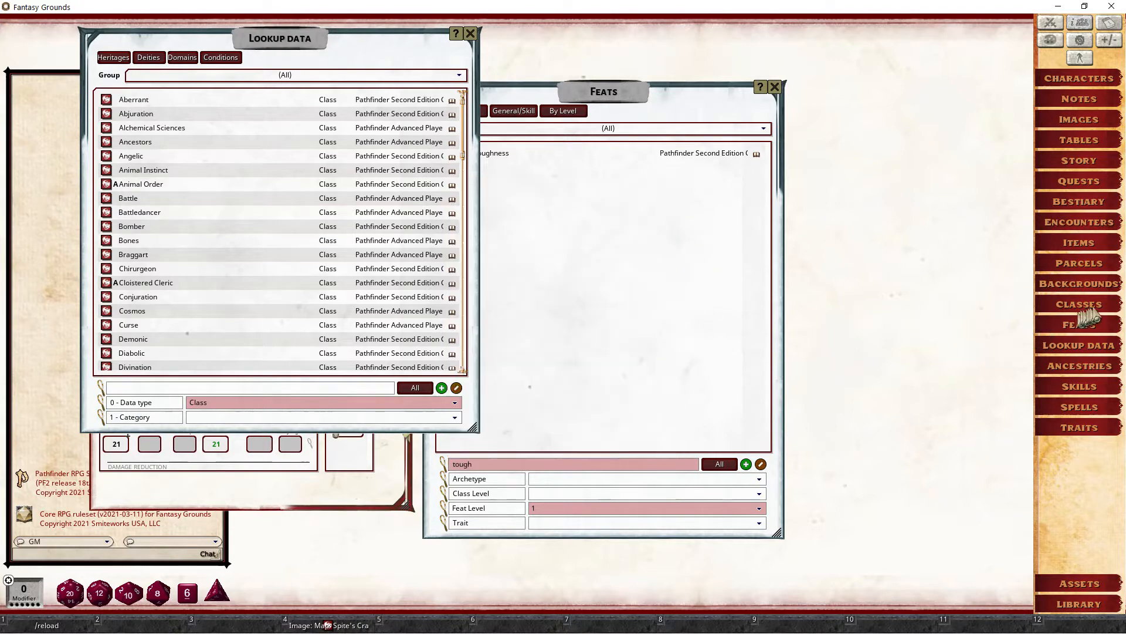
- Search the items for "torch", examine the Automation field of the plain Torch record, and close the record
left_click(1085, 243)
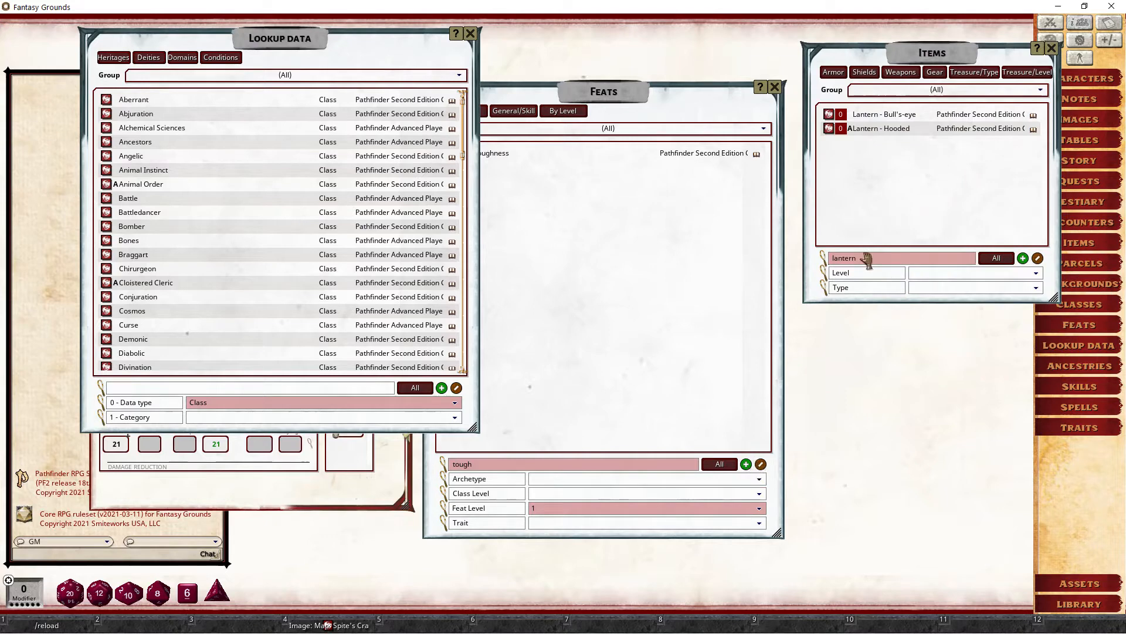
mouse_move(853, 131)
left_click(880, 261)
key("Return")
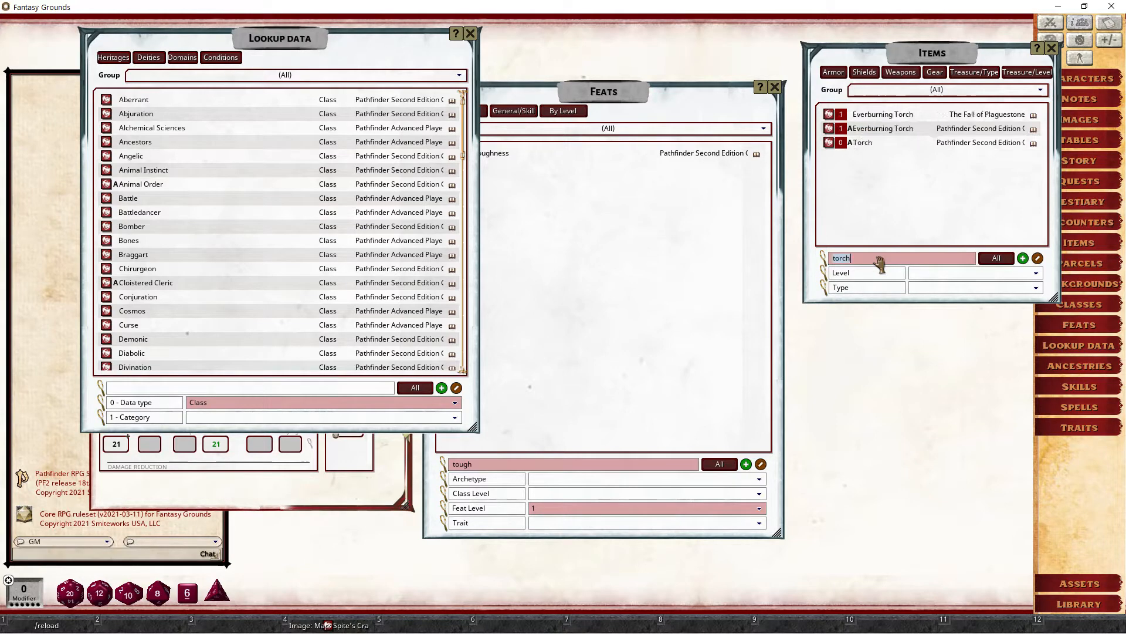
left_click(862, 143)
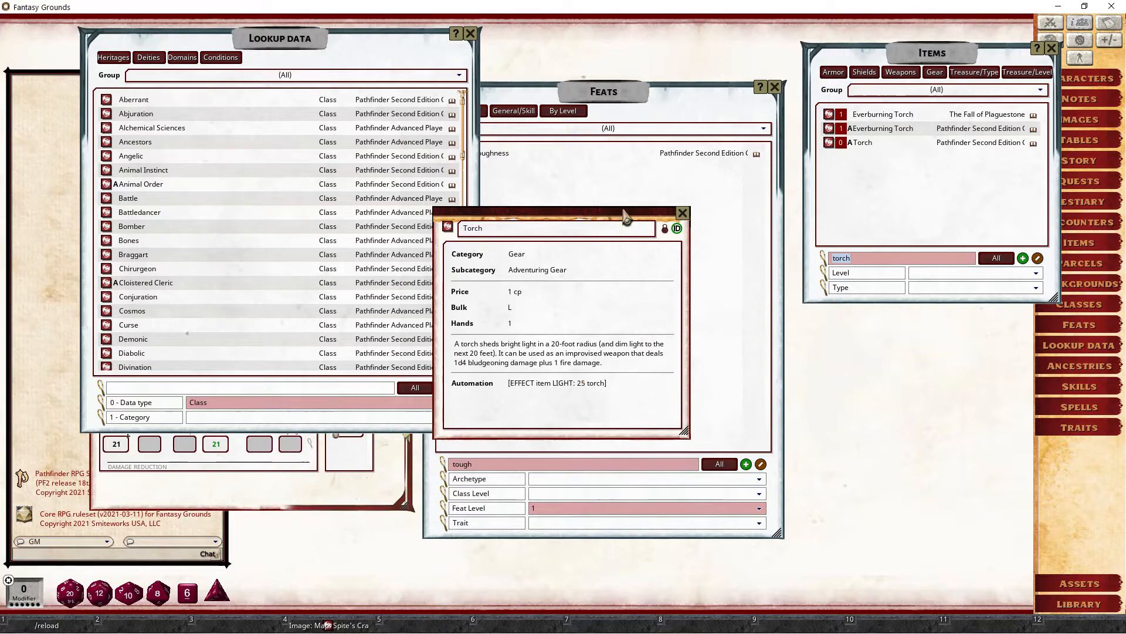
left_click_drag(628, 217, 890, 286)
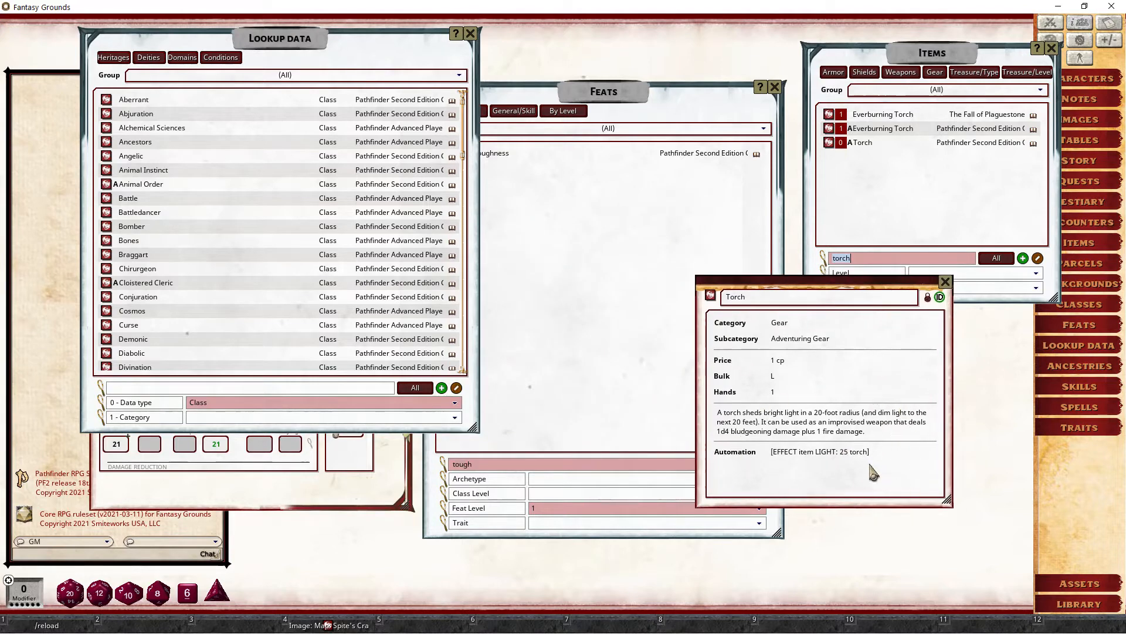
left_click(945, 281)
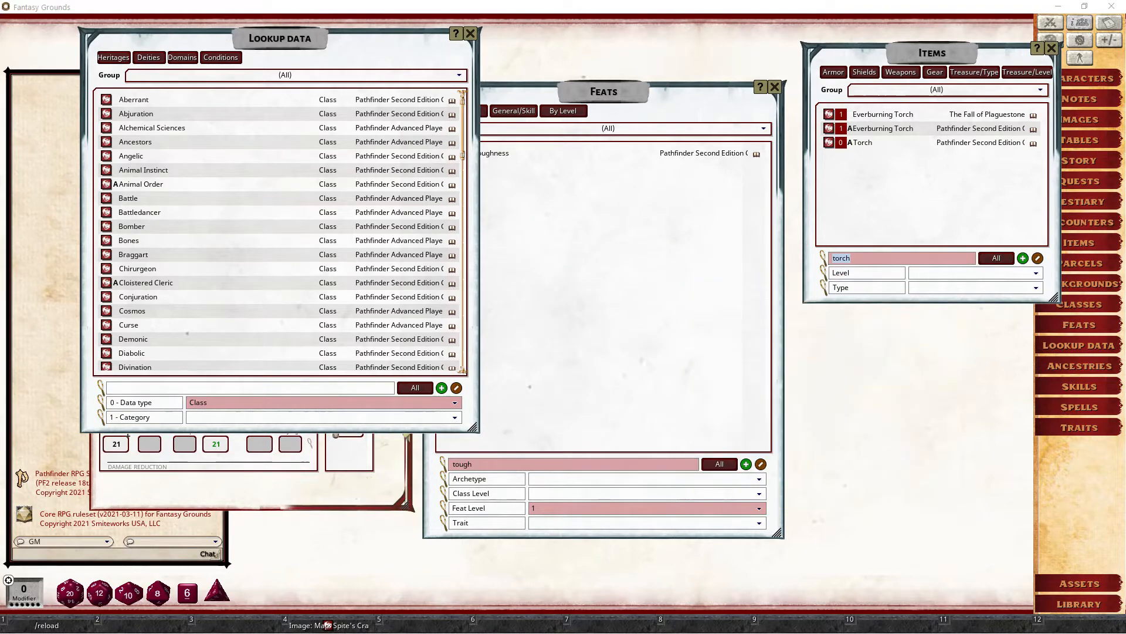
- Bring the feats list forward, close the lookup data and items lists, and move the feats list well clear of the character sheet
left_click(1088, 325)
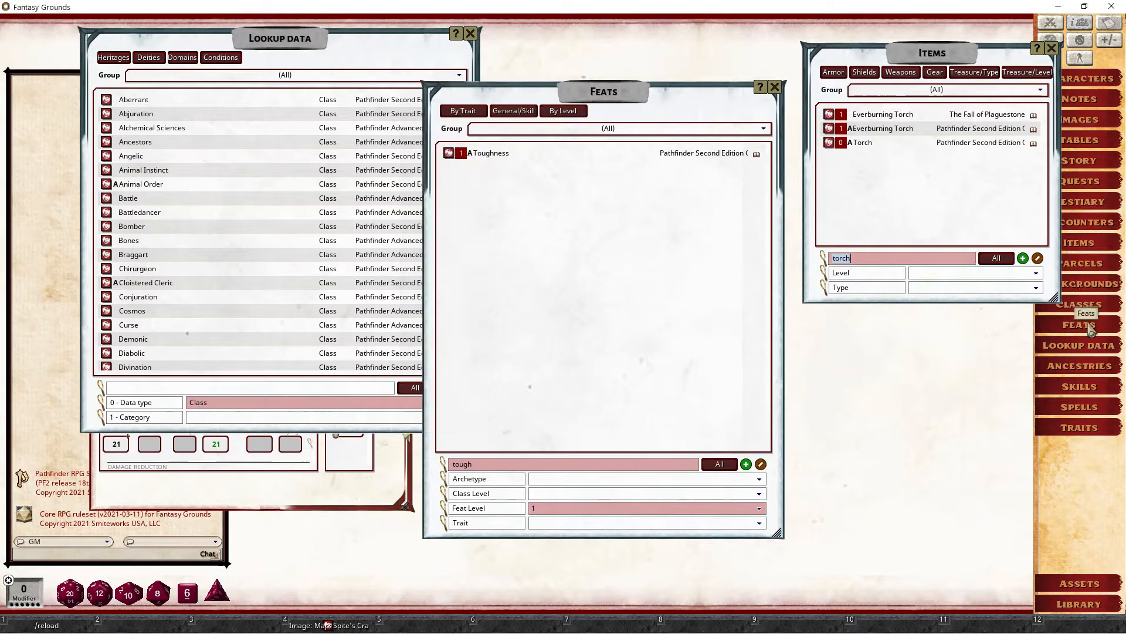
left_click_drag(621, 108, 764, 106)
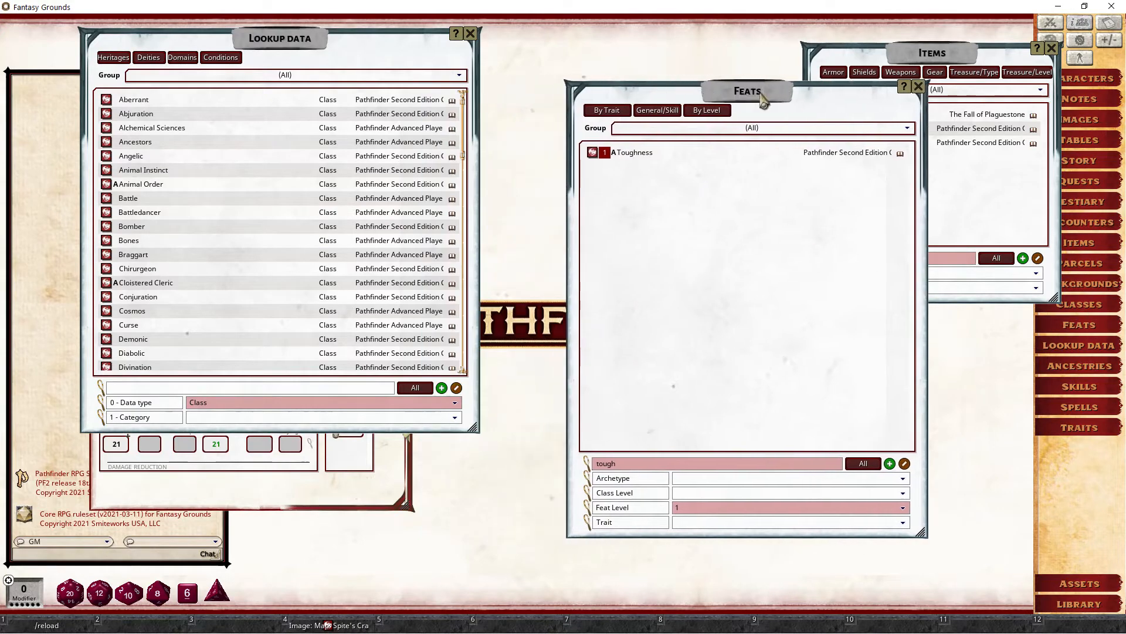
left_click(471, 34)
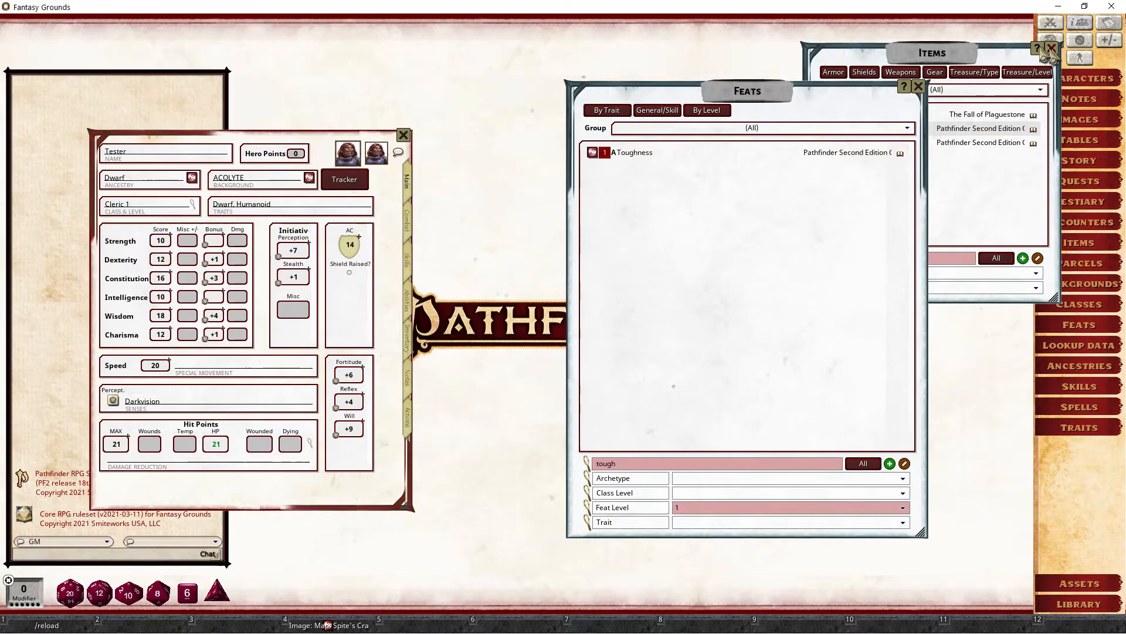
left_click(1051, 48)
left_click_drag(788, 221, 890, 282)
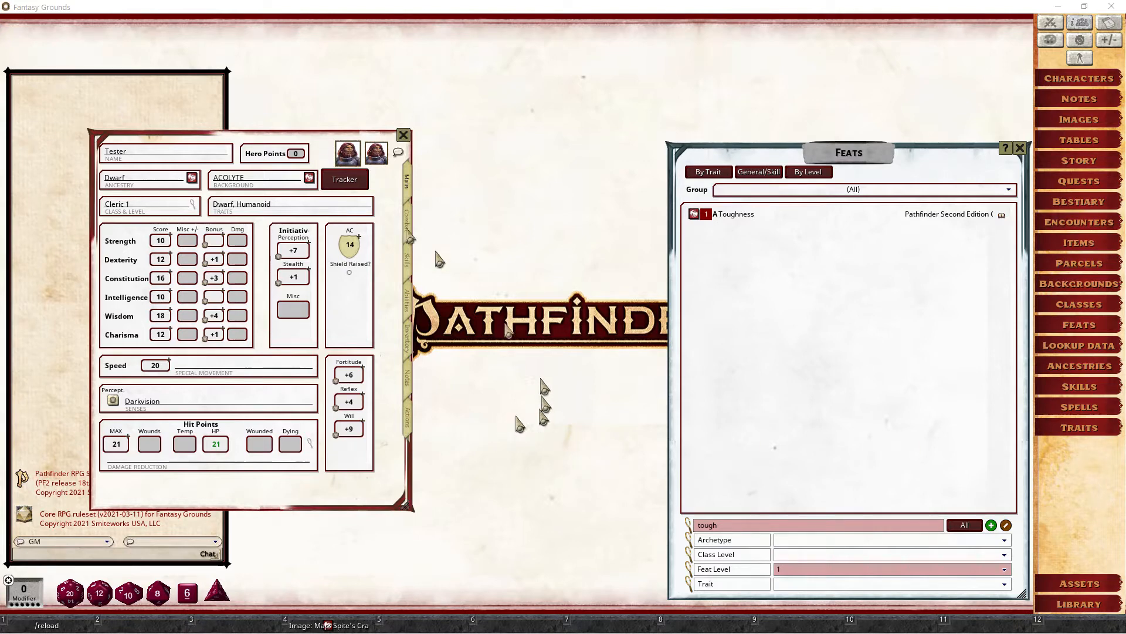
- Open the Tester character's tracker and review its message log down to the starting entry and back up
left_click(348, 180)
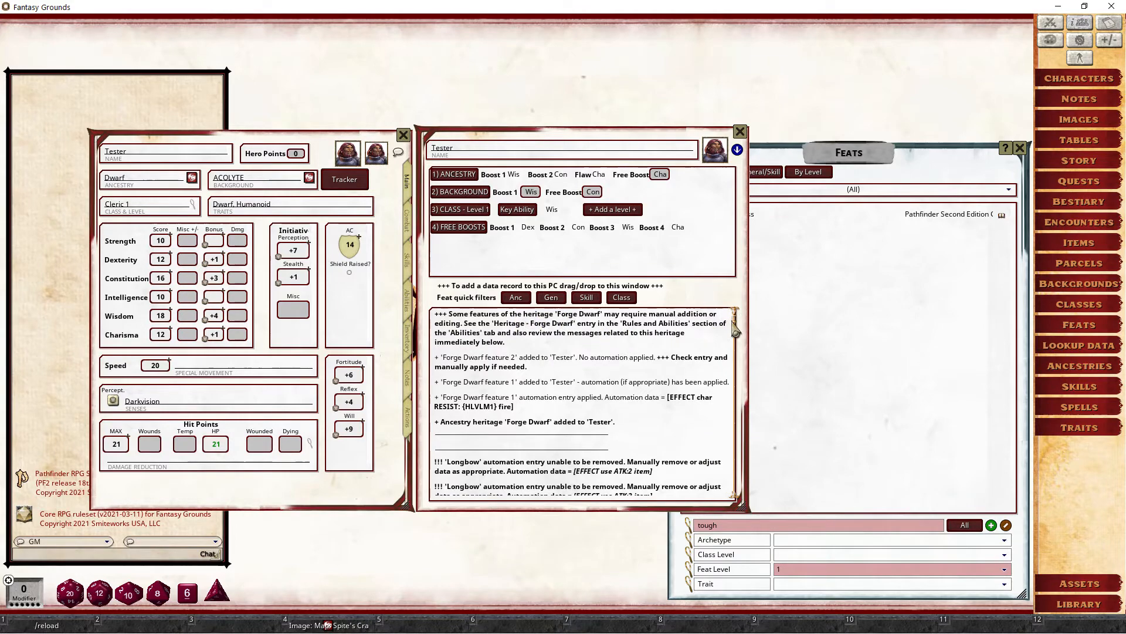
left_click_drag(737, 329, 732, 499)
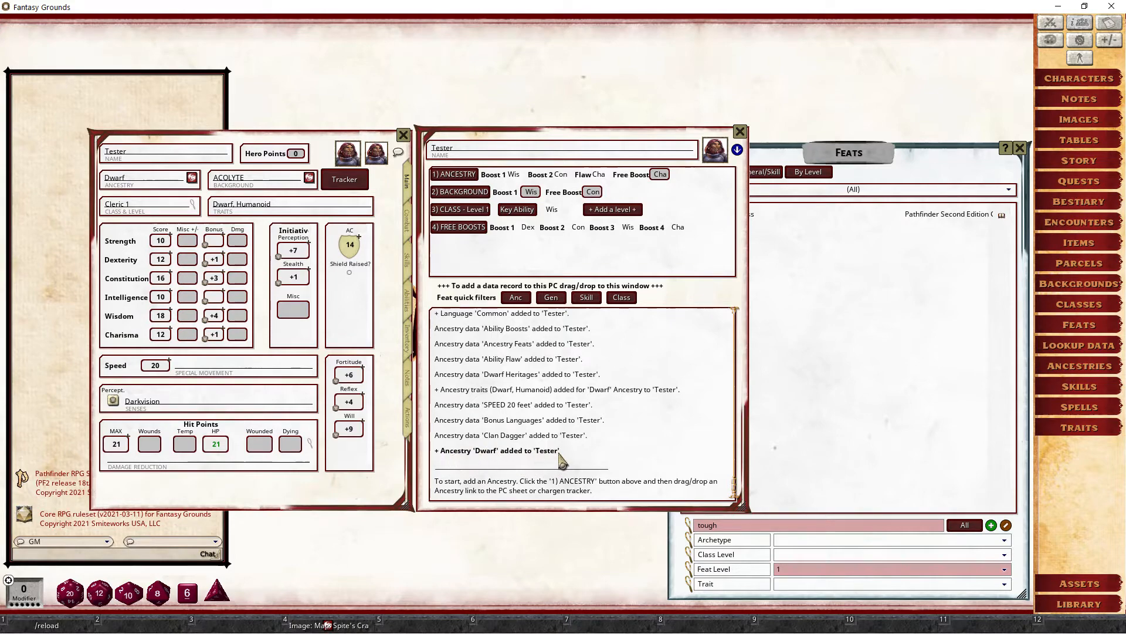
mouse_move(735, 489)
left_mouse_down()
mouse_move(734, 318)
mouse_move(734, 493)
left_mouse_up()
left_click_drag(737, 486, 728, 318)
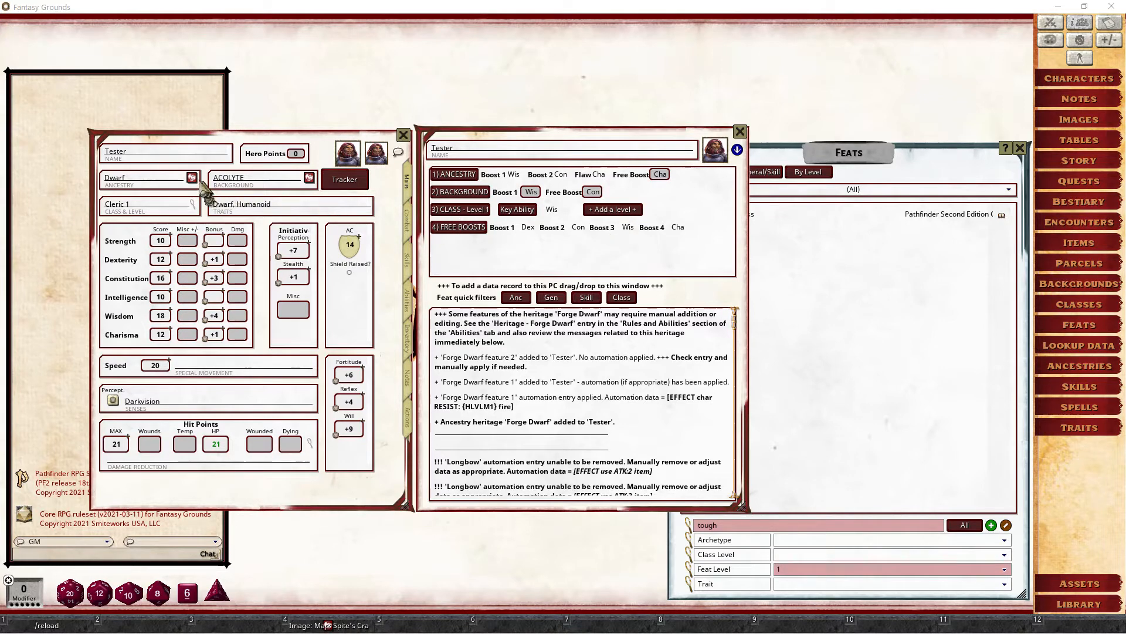
- View the Cleric record linked from the Tester character's class and level details, and close both windows
left_click(194, 205)
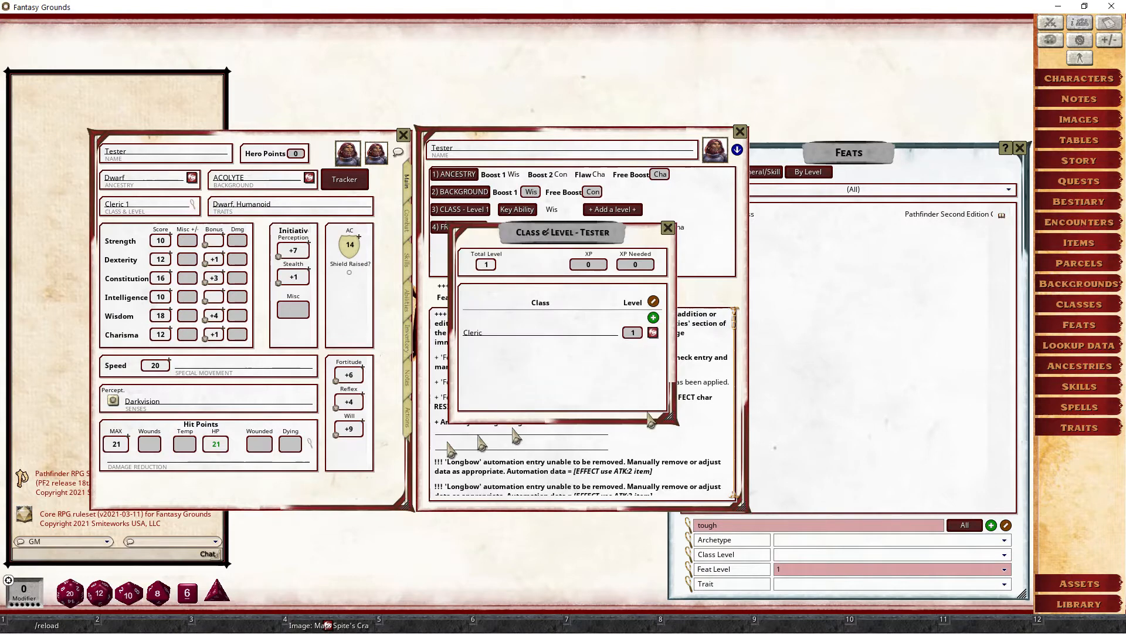
left_click(655, 334)
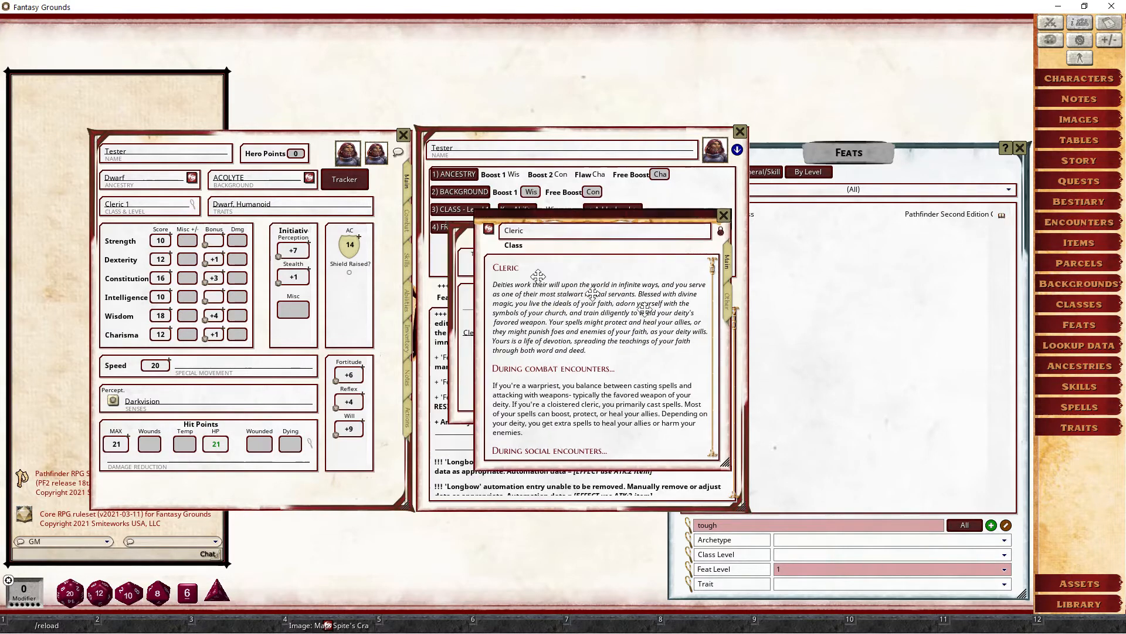
left_click_drag(517, 282, 813, 360)
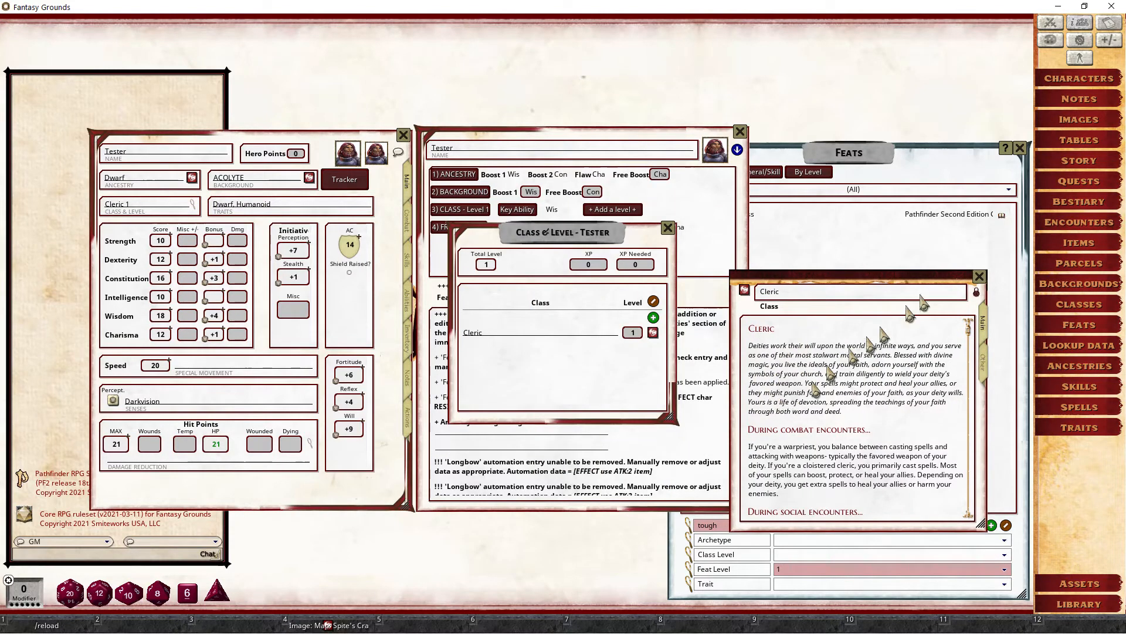
left_click(979, 275)
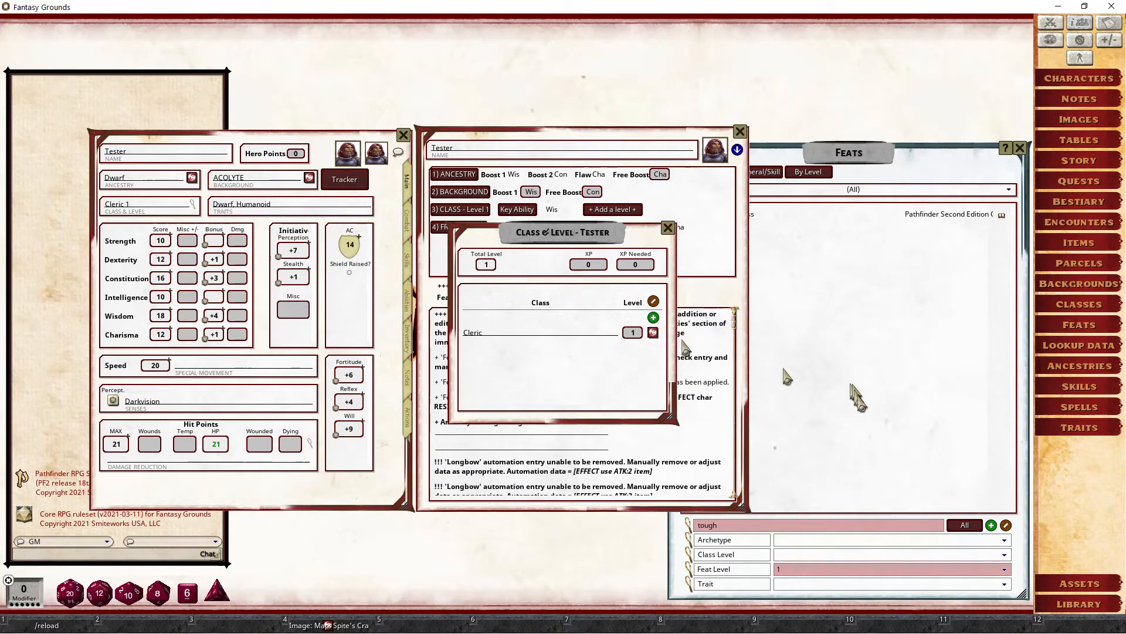
left_click(668, 227)
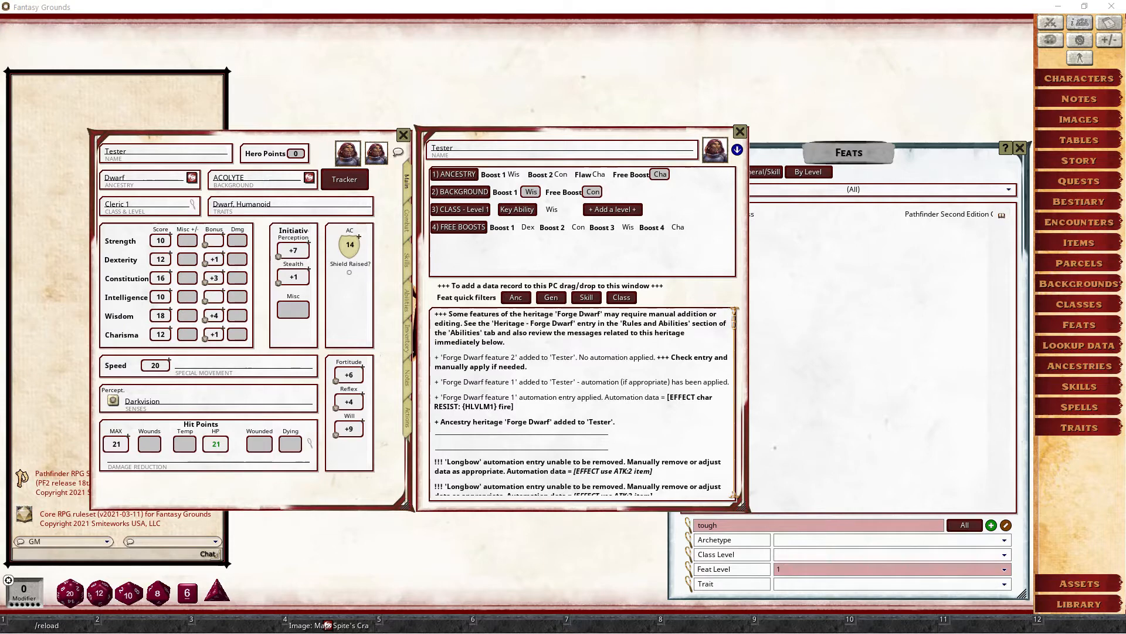
- Open the Toughness feat, move its record clear of the tracker, and view the reference for its GENERAL trait
left_click(881, 315)
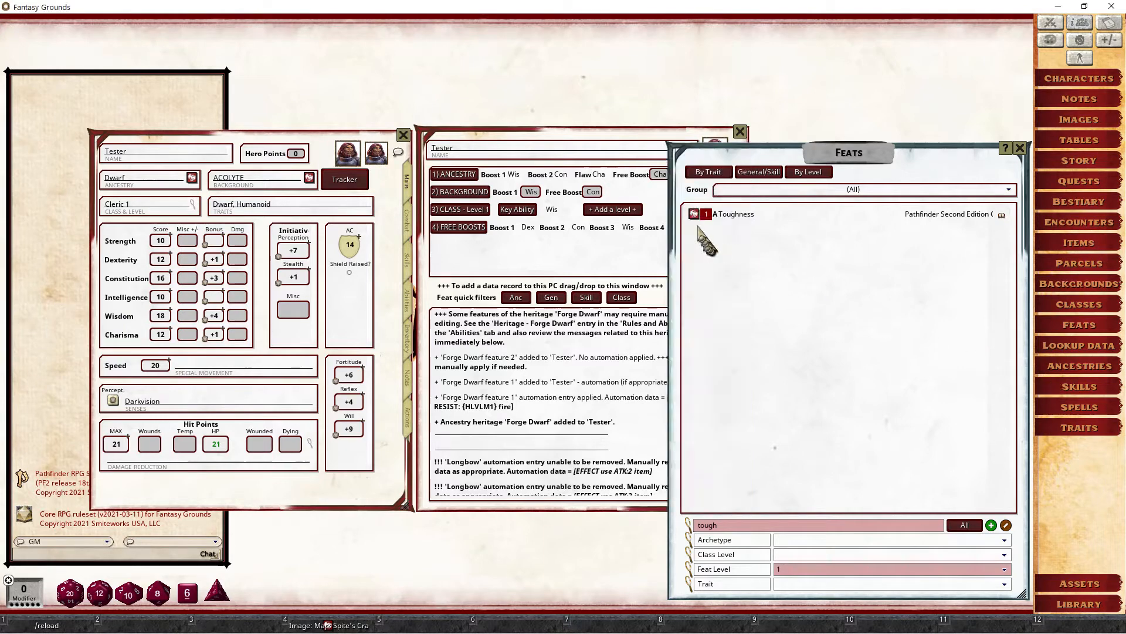
left_click(694, 214)
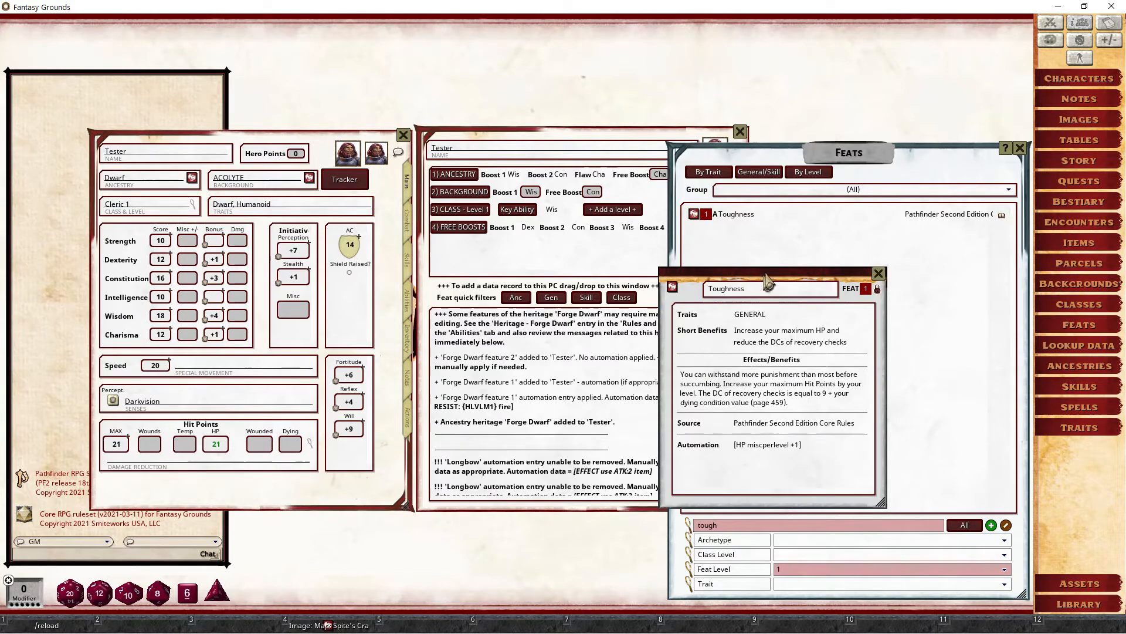
double_click(757, 315)
left_click_drag(783, 275, 881, 287)
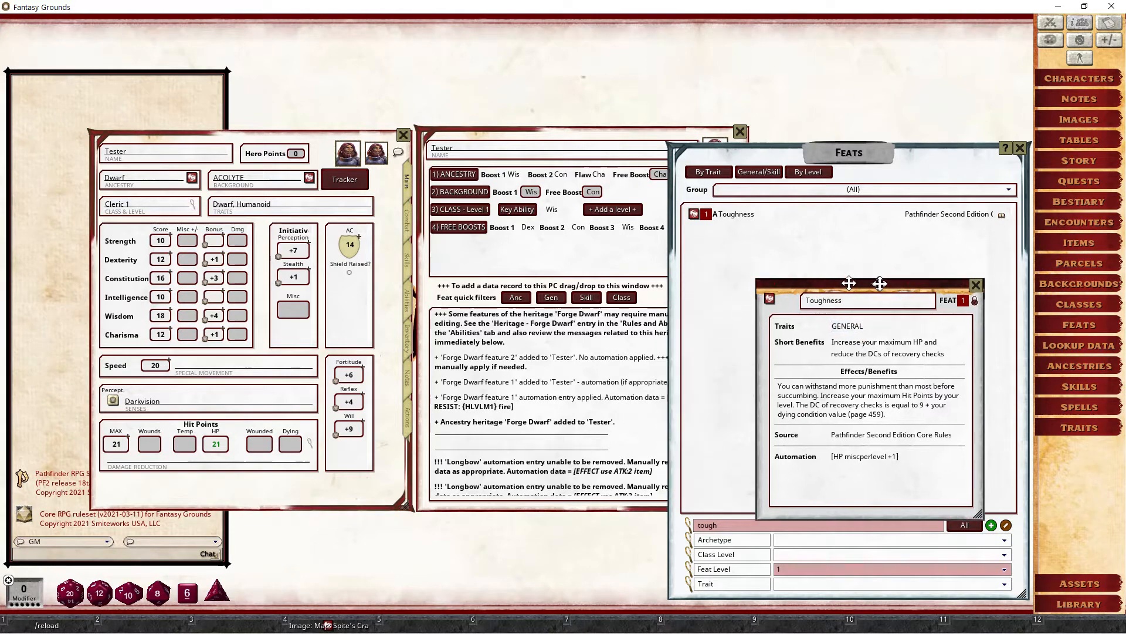
left_click(858, 325)
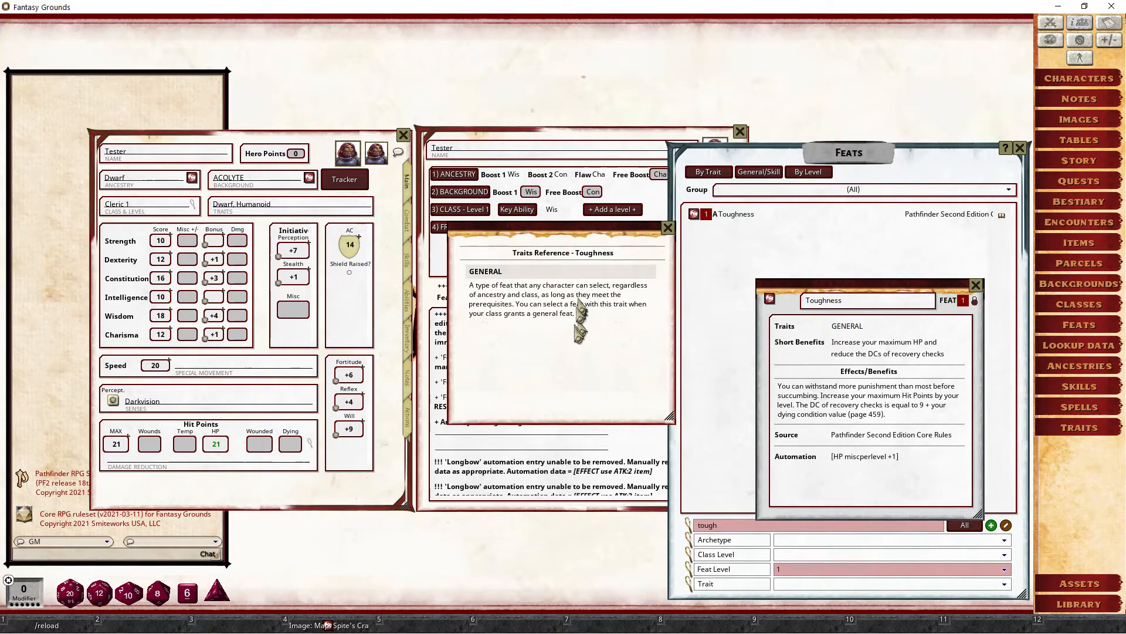
- Close the GENERAL trait reference, bring the tracker forward, and add the Toughness feat to the Tester character through it
left_click(668, 229)
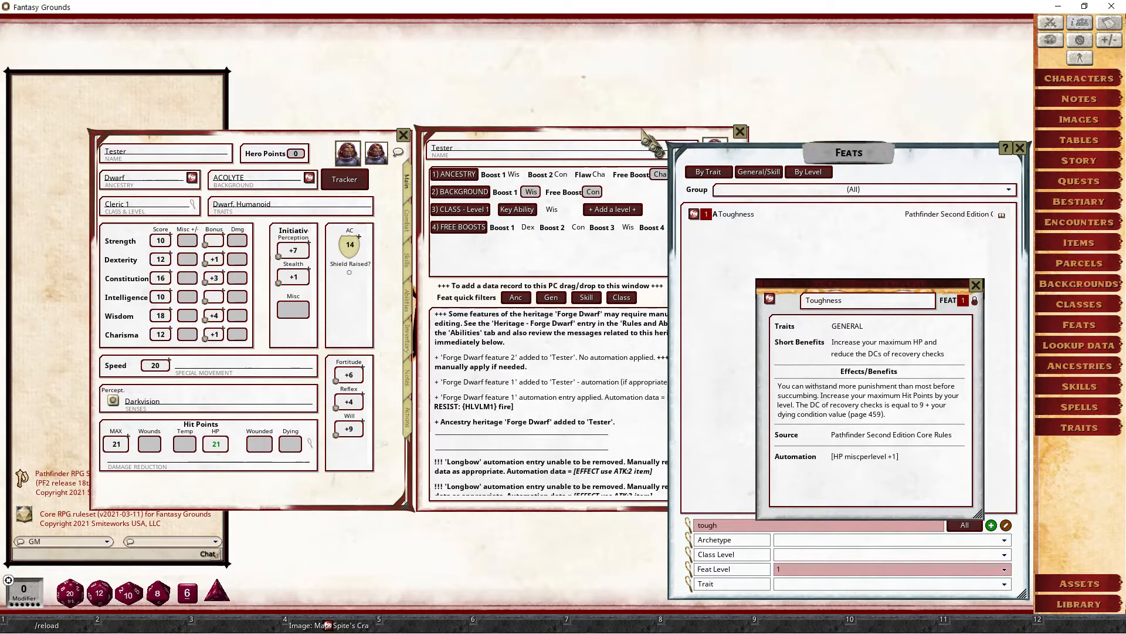
left_click(645, 136)
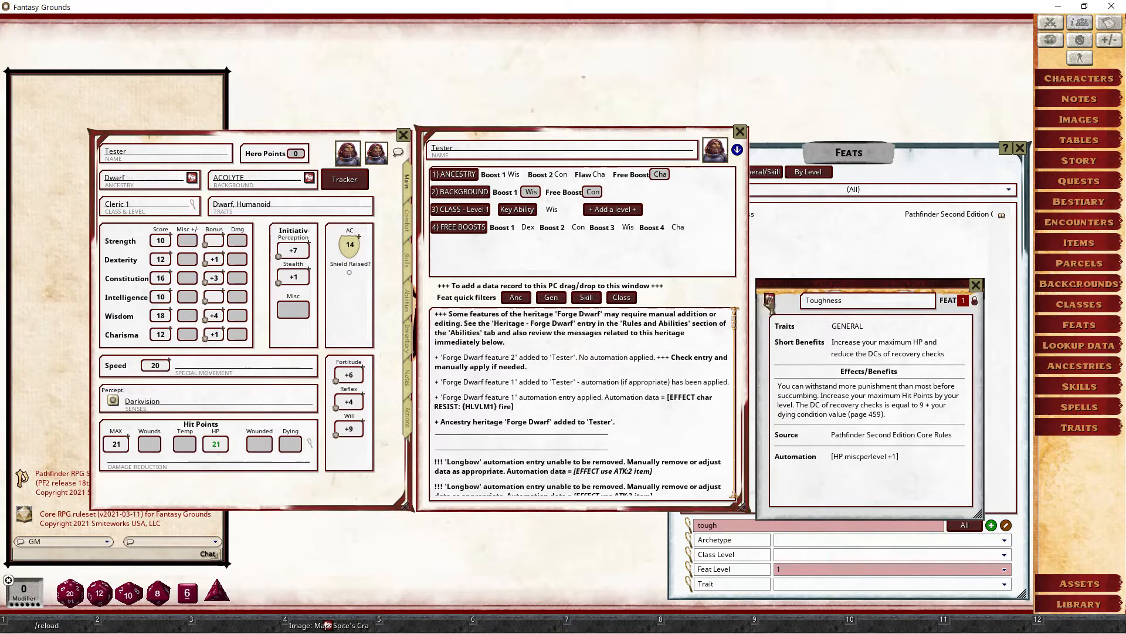
left_click_drag(770, 301, 640, 351)
left_click_drag(640, 350, 640, 350)
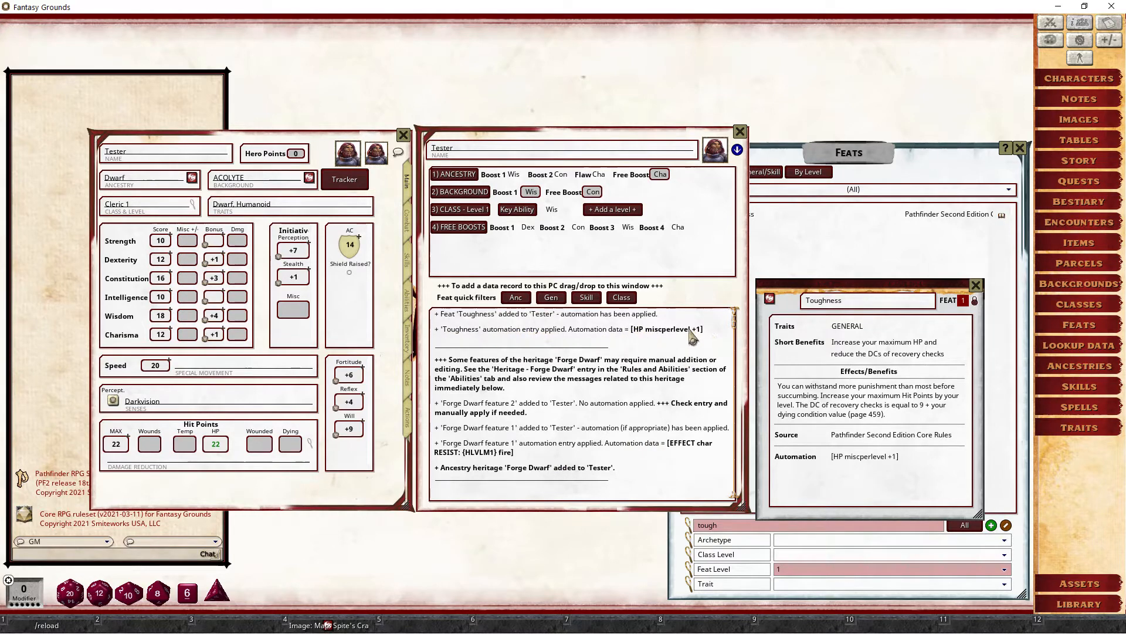
- Examine the Show Ability Automation Field setting under Experimental Development in the campaign options, and close the options
left_click(1079, 41)
scroll(671, 375, "down", 10)
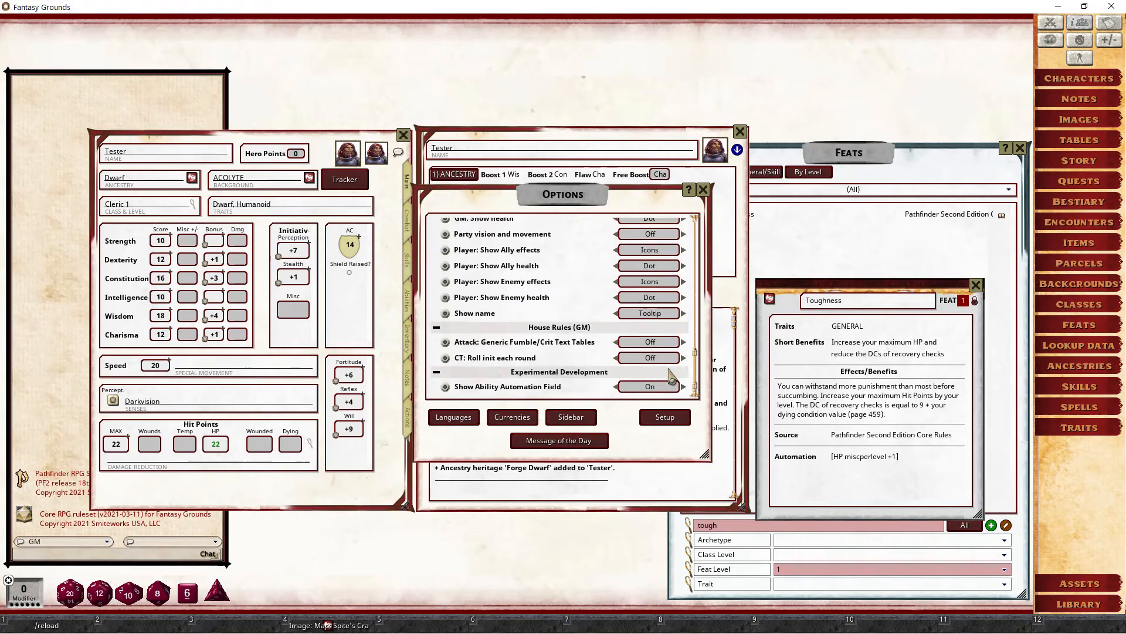
left_click(648, 386)
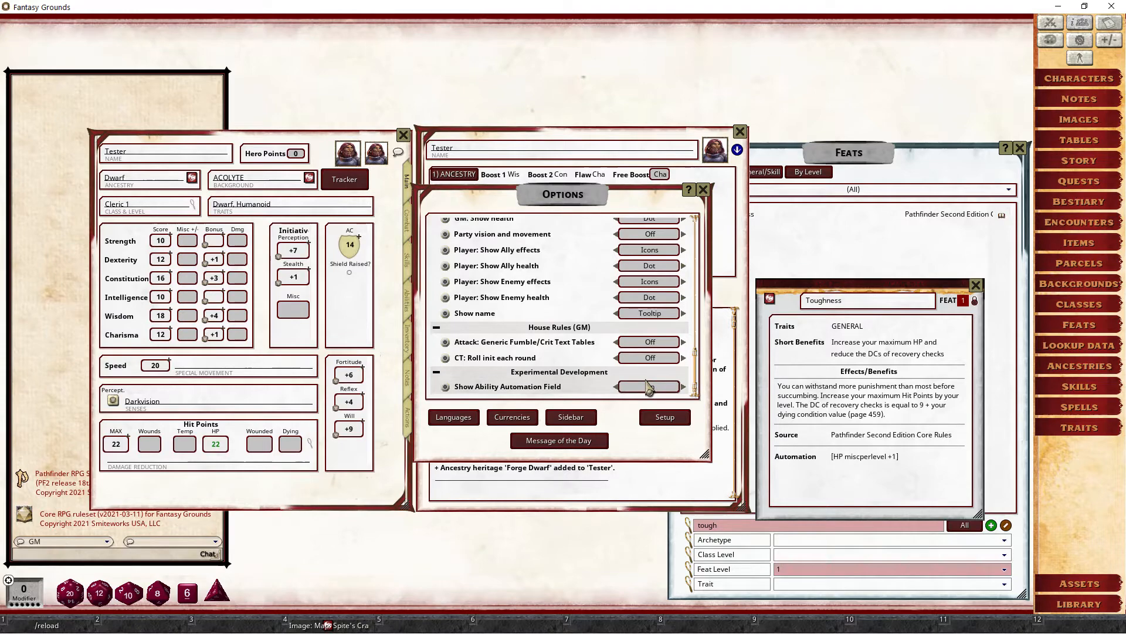
left_click(702, 189)
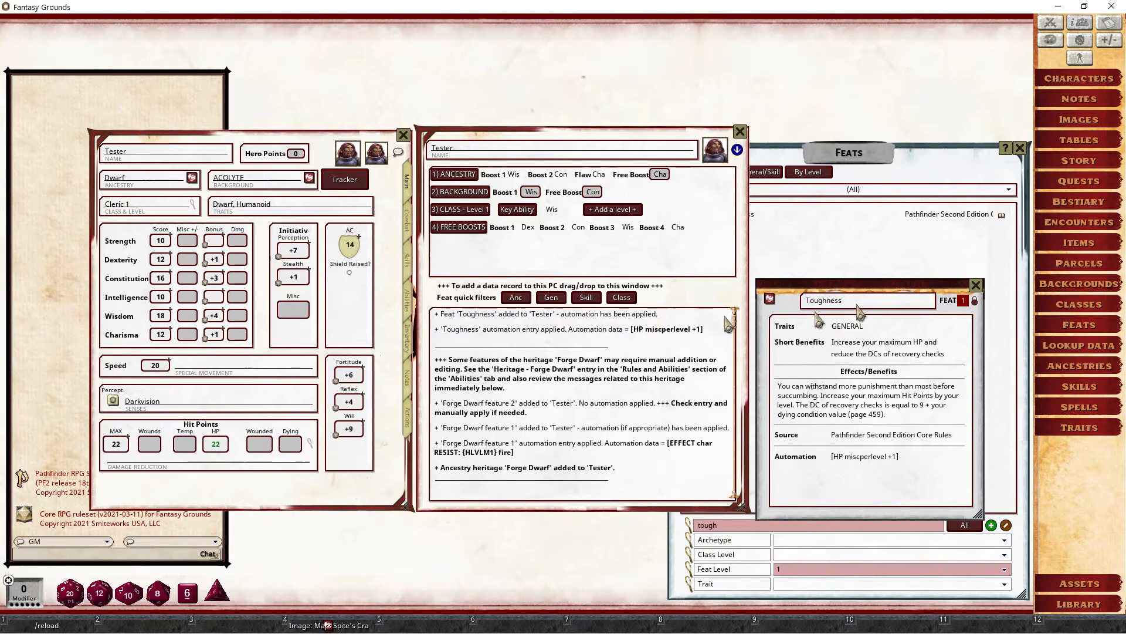
- Move the Toughness record clear of the feats list, clear the feat name search, and add Acute Vision to the Tester character
left_click_drag(864, 287, 487, 374)
left_click(814, 386)
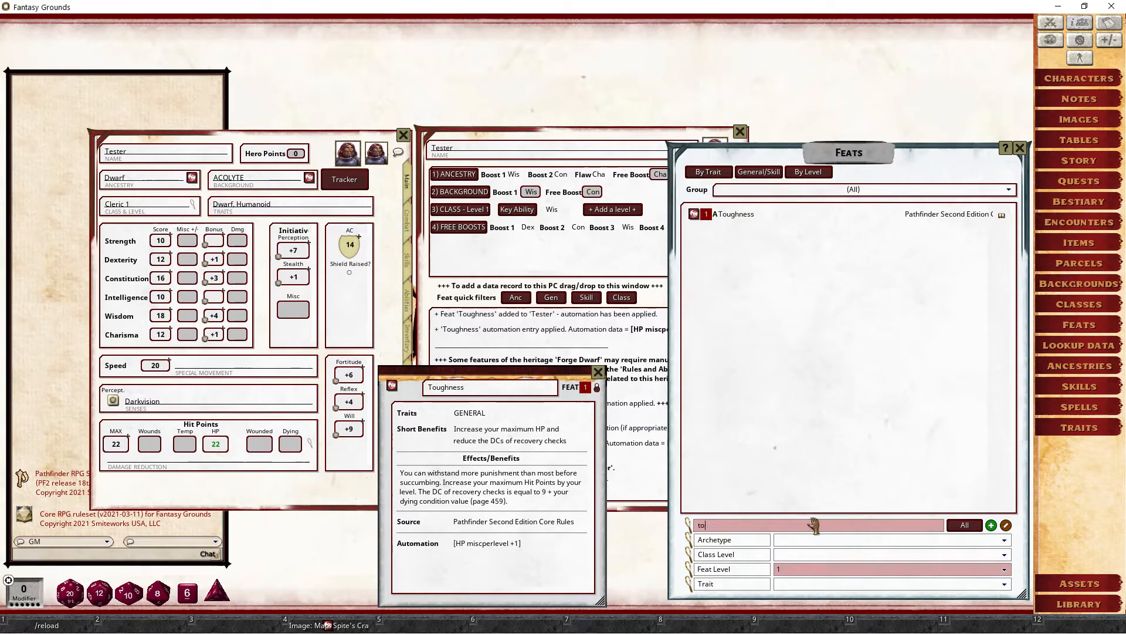
key("Return")
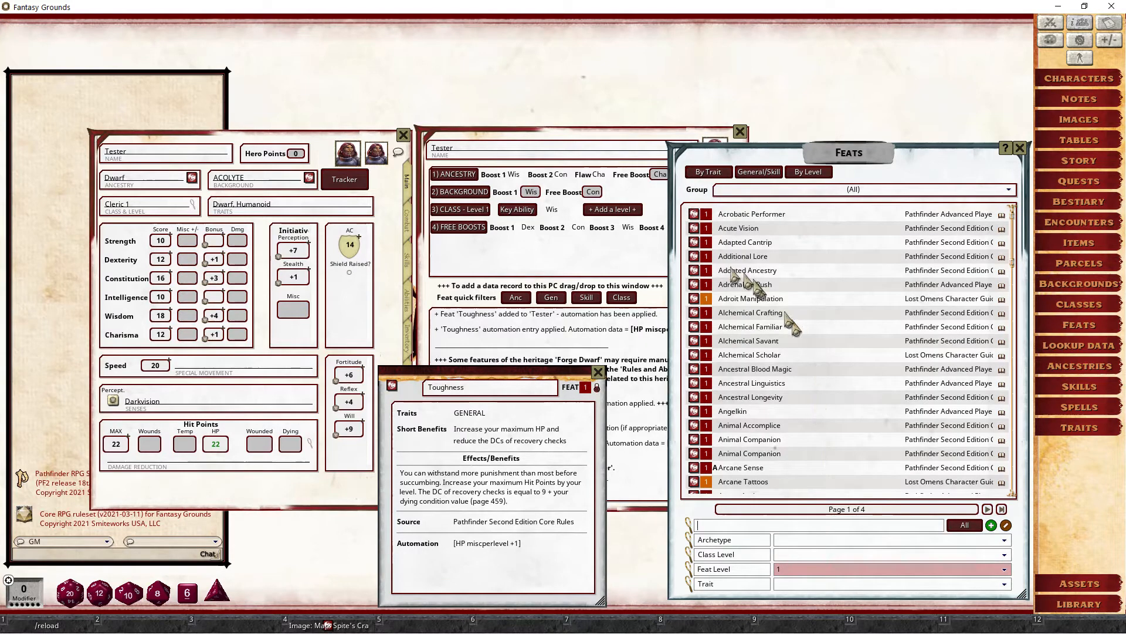
left_click_drag(693, 230, 616, 328)
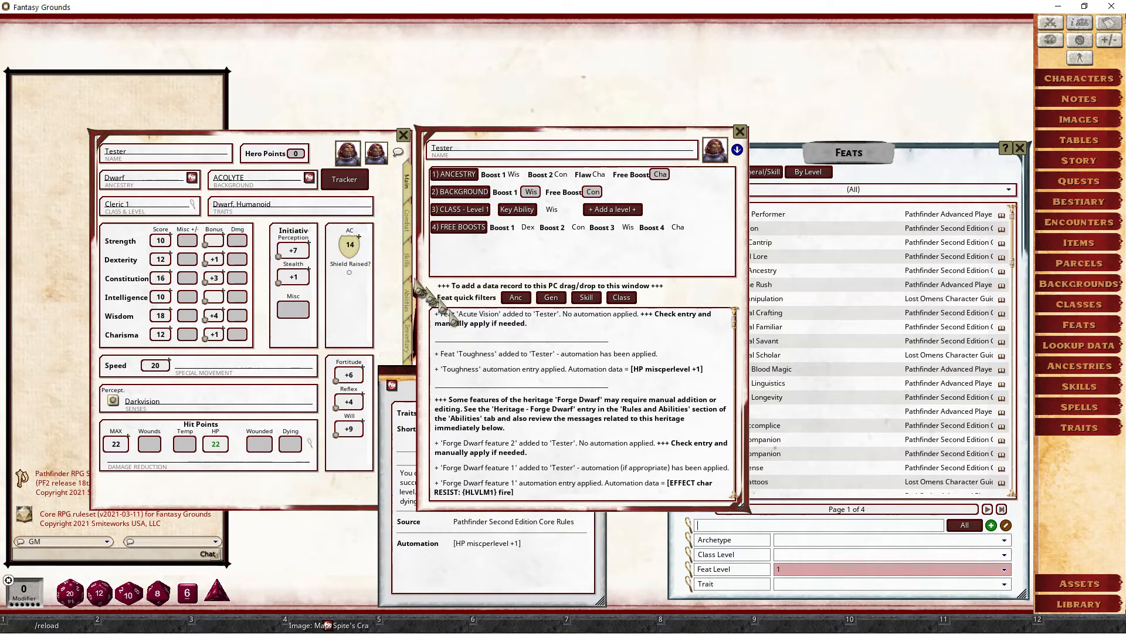
- View the Acute Vision record from the Tester character's abilities, close it, and bring the tracker back to the front
left_click(392, 316)
left_click(406, 302)
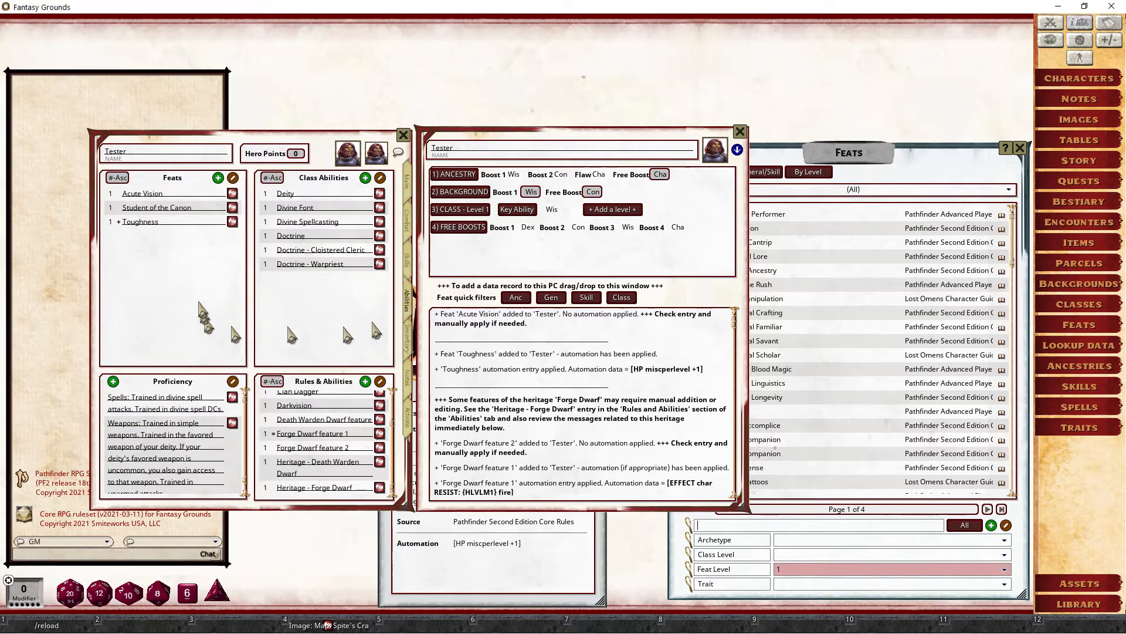
left_click(232, 193)
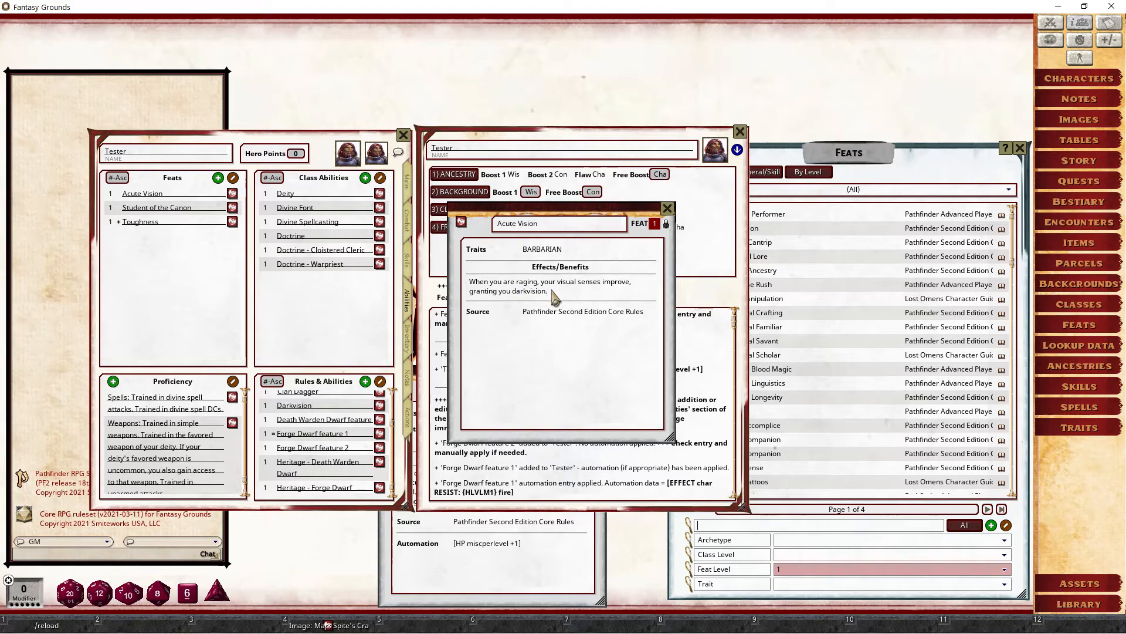
left_click(668, 211)
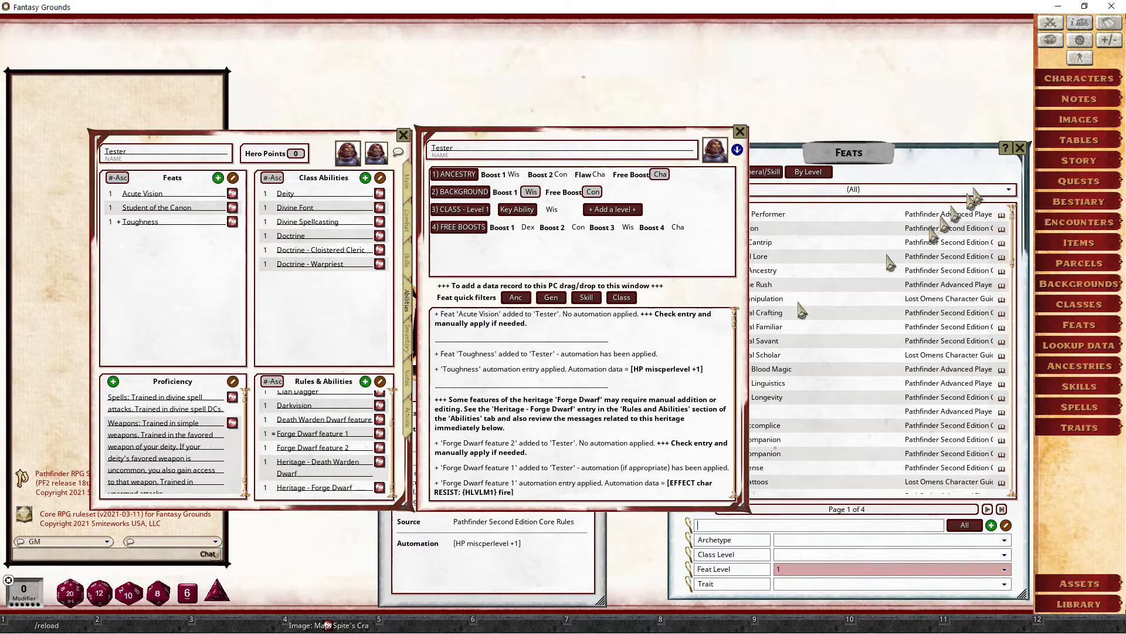
left_click(993, 176)
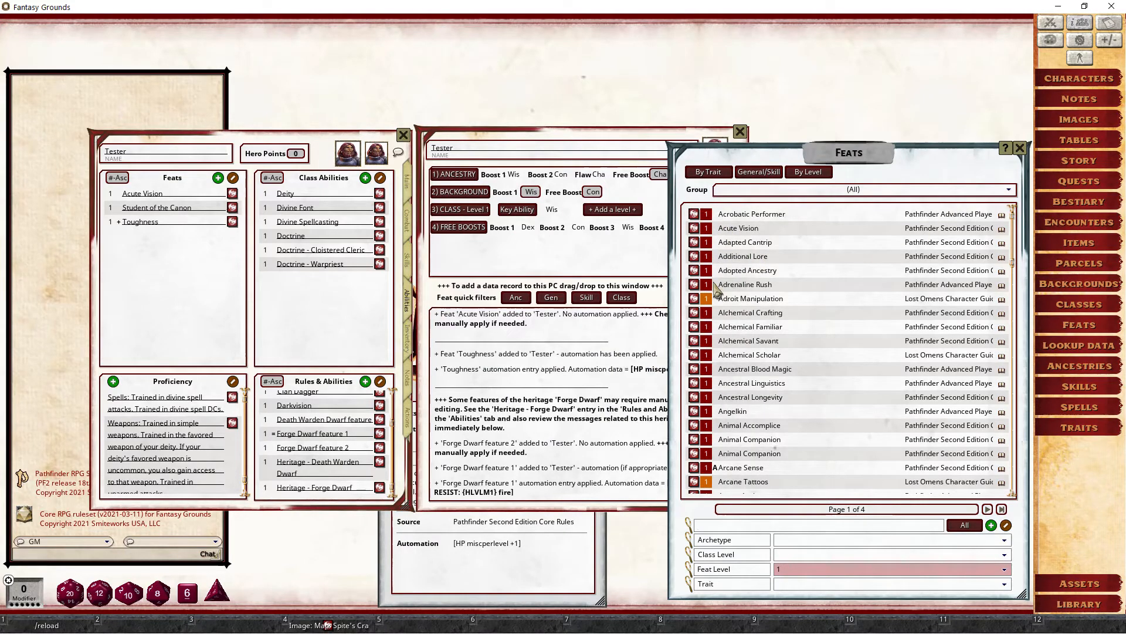
left_click(633, 330)
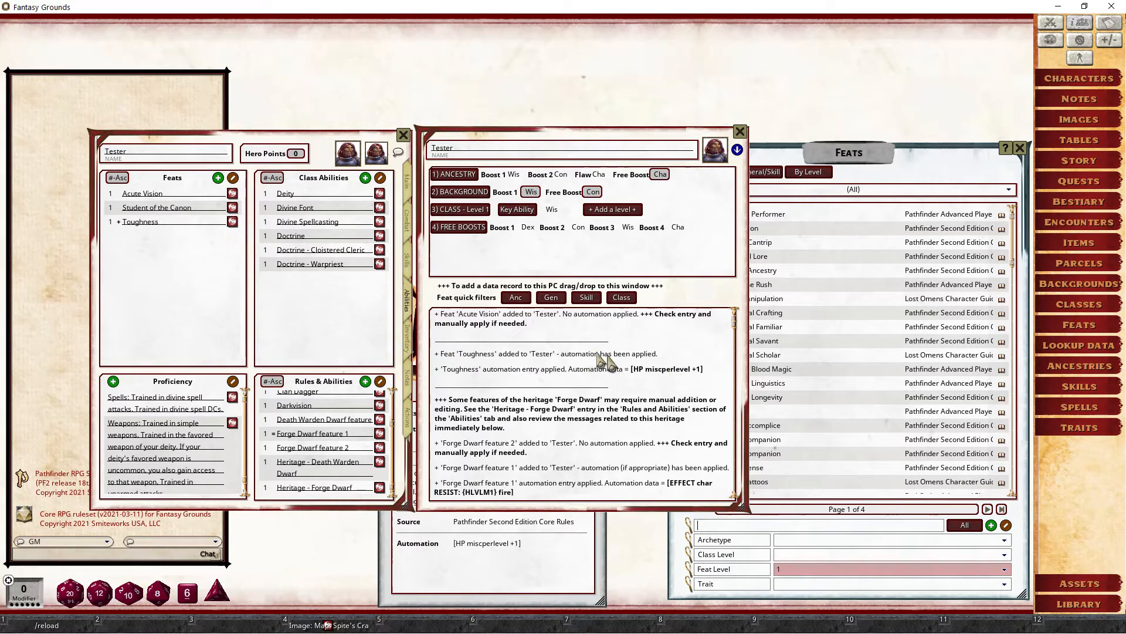
- Open the Tester character's hit point calculation details and place that window above the character sheet
mouse_move(122, 226)
left_click(409, 198)
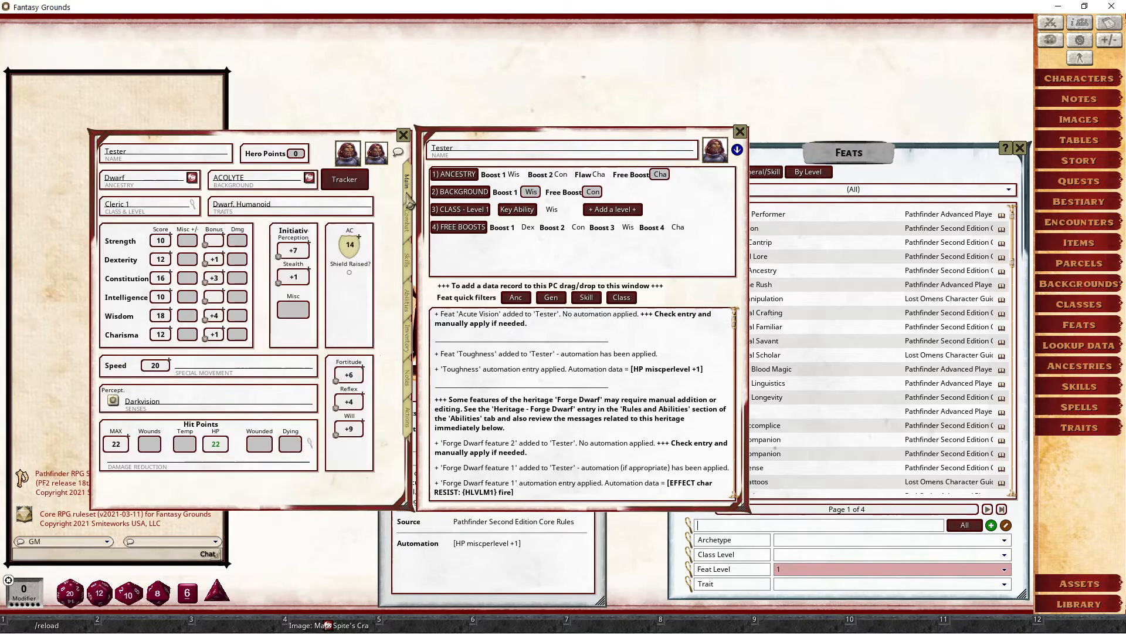
left_click(310, 444)
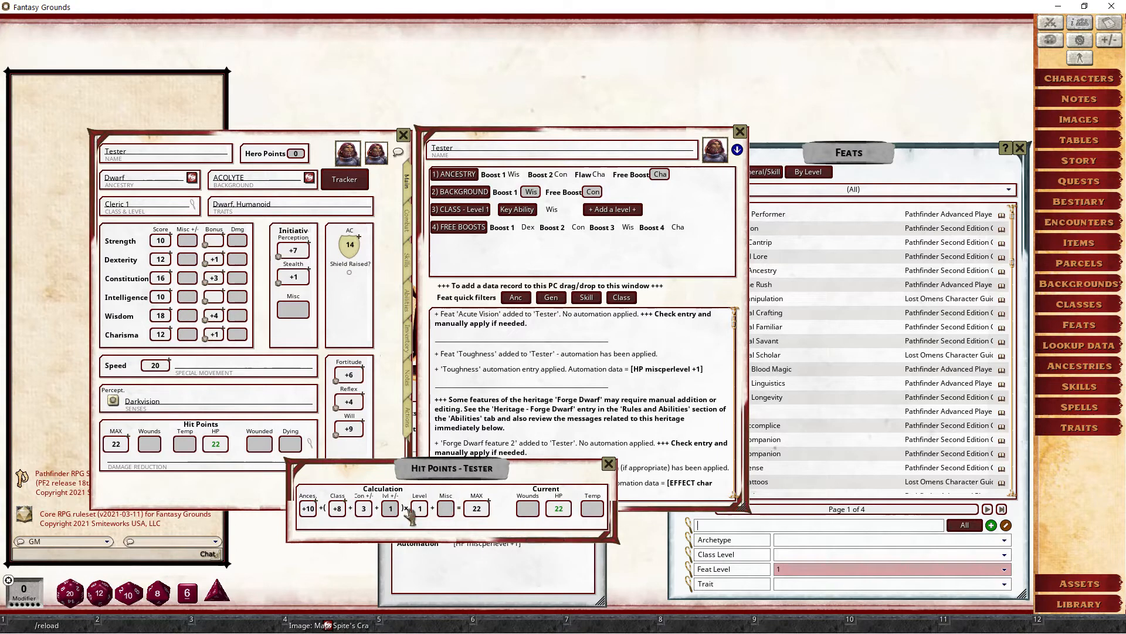
left_click_drag(428, 471, 244, 58)
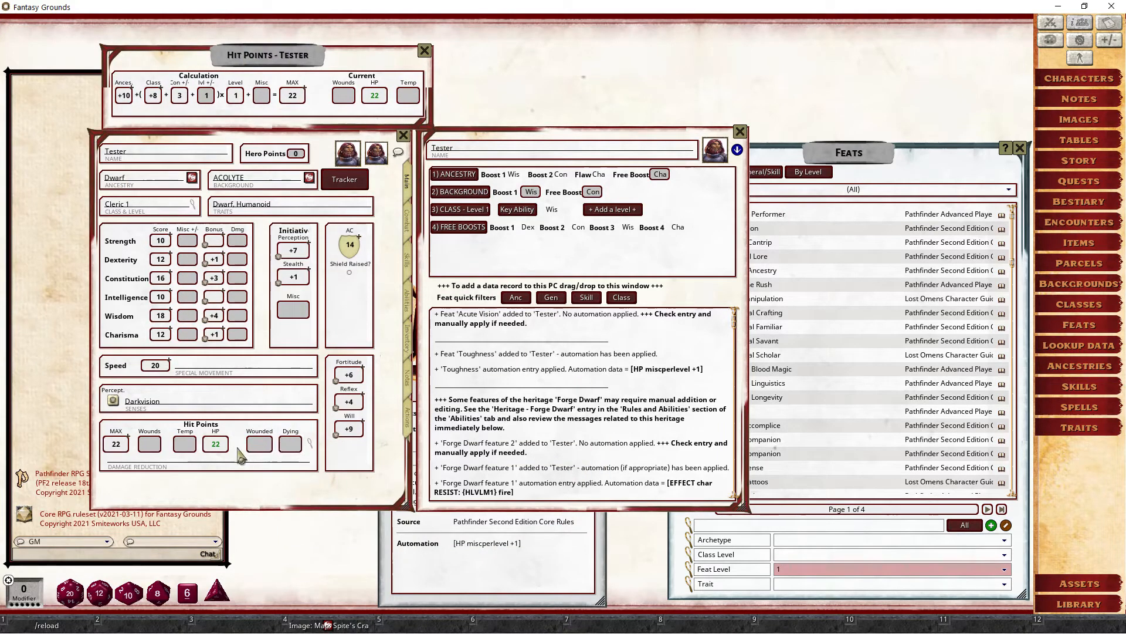
- Remove the Toughness feat from the Tester character's abilities
left_click(409, 311)
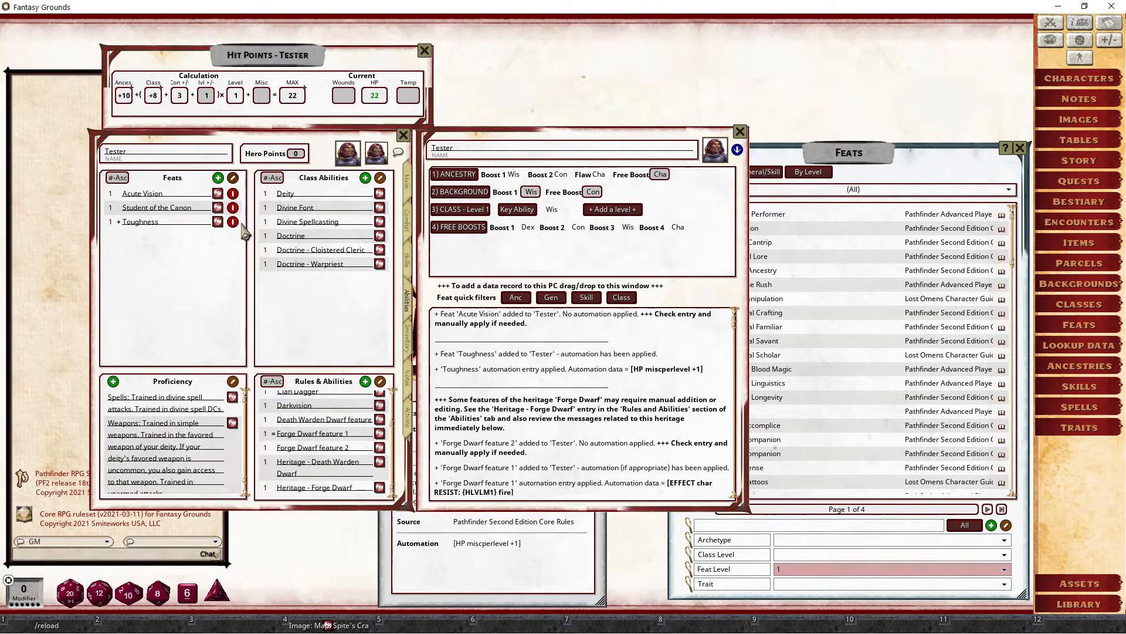
left_click(232, 222)
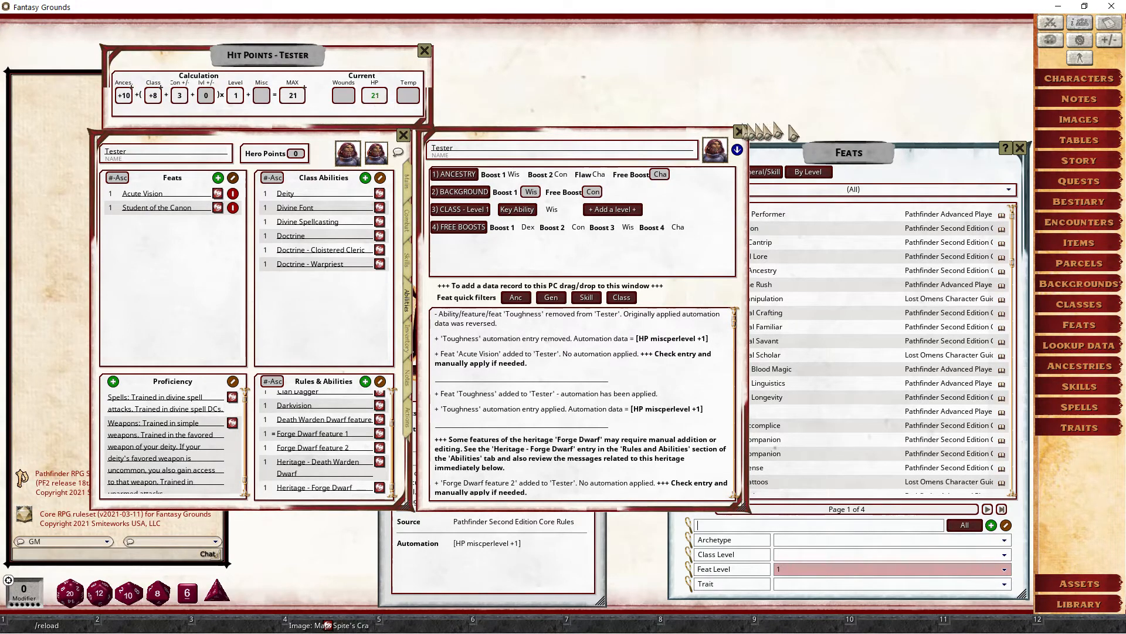
- Search the feats list for "toughness" and add the Toughness feat to the Tester character's tracker again
left_click(812, 148)
left_click(833, 525)
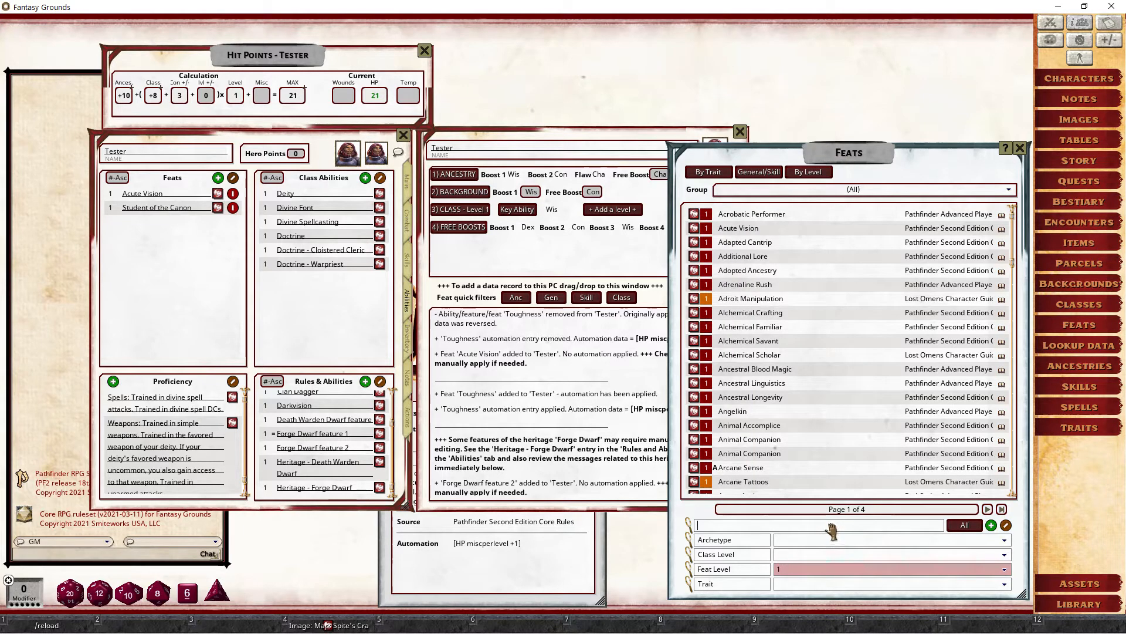
type("toughness")
key("Return")
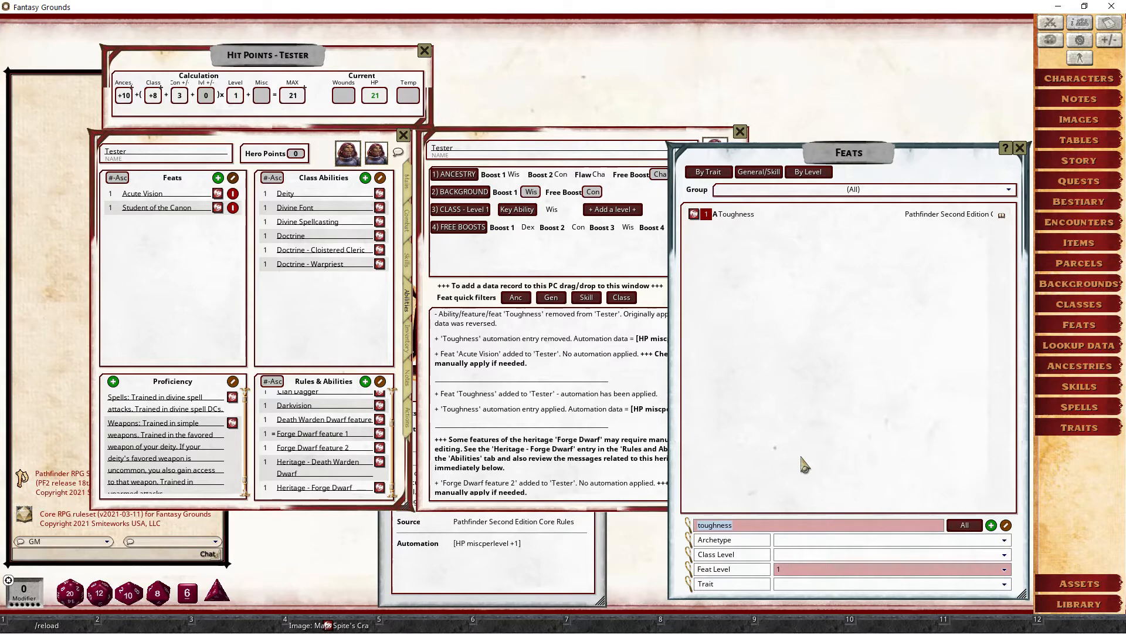
left_click_drag(694, 215, 584, 433)
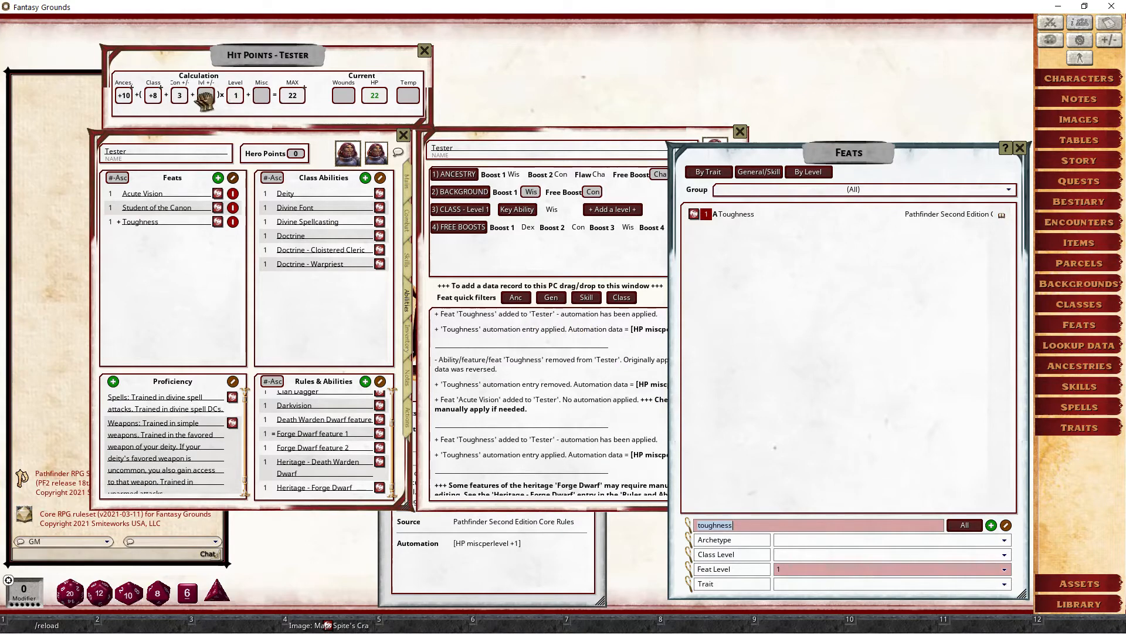
- Delete the re-added Toughness feat from the Tester character and bring the tracker forward to show its log
left_click(232, 221)
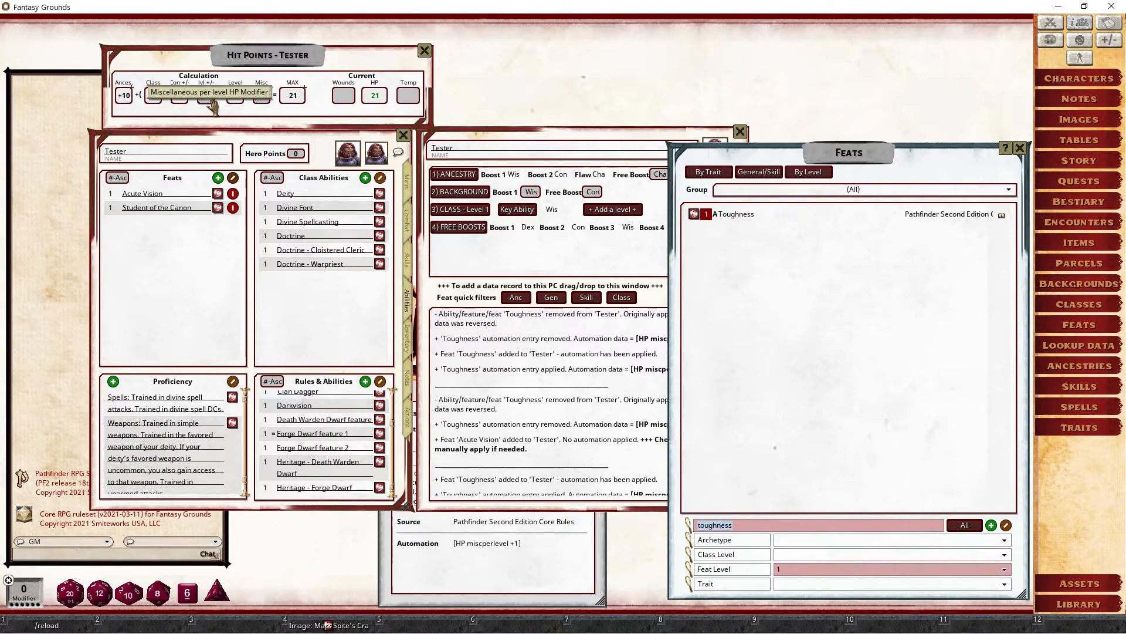
left_click(519, 336)
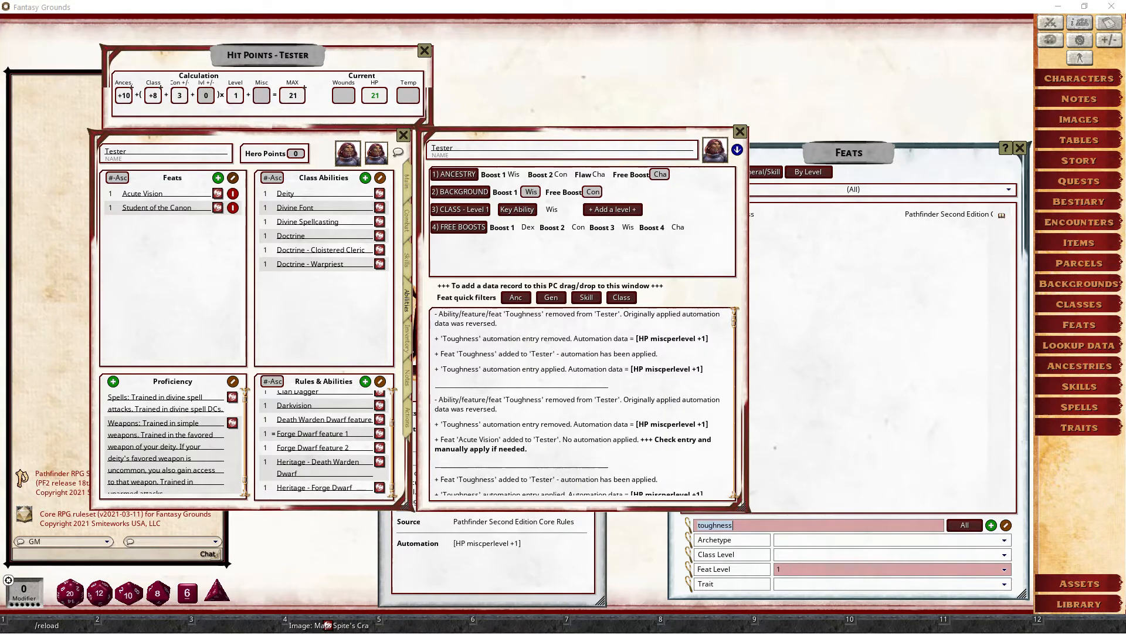
- Bring in the browser with the Pathfinder 2.0 Ruleset Release 18 testing thread and read down to the New Automation post
left_click_drag(1125, 97, 505, 80)
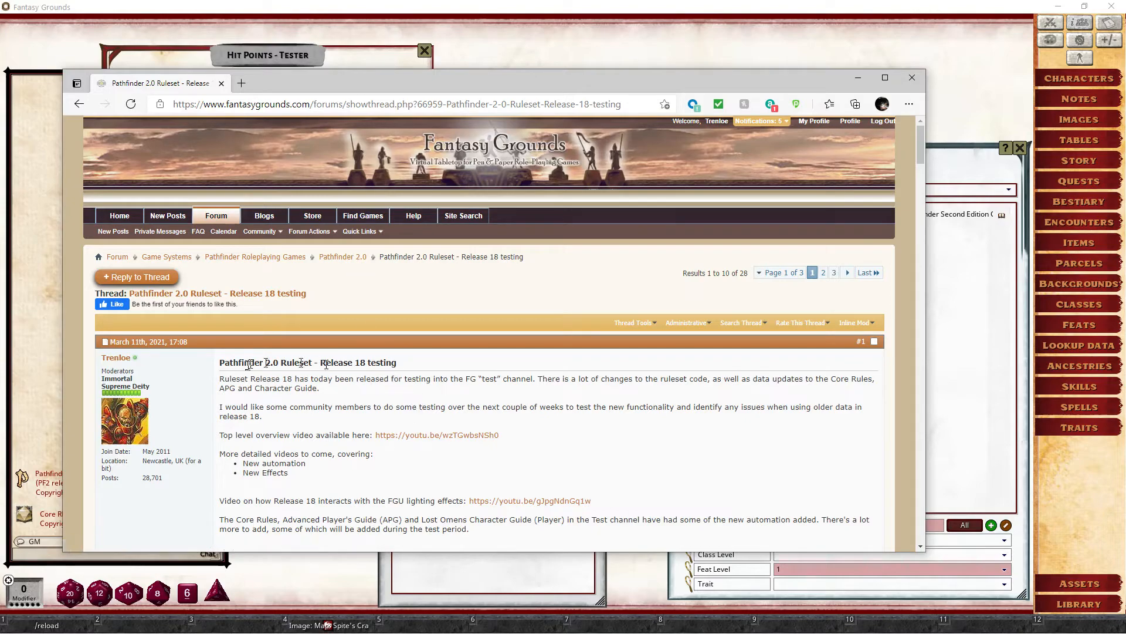
scroll(350, 361, "down", 15)
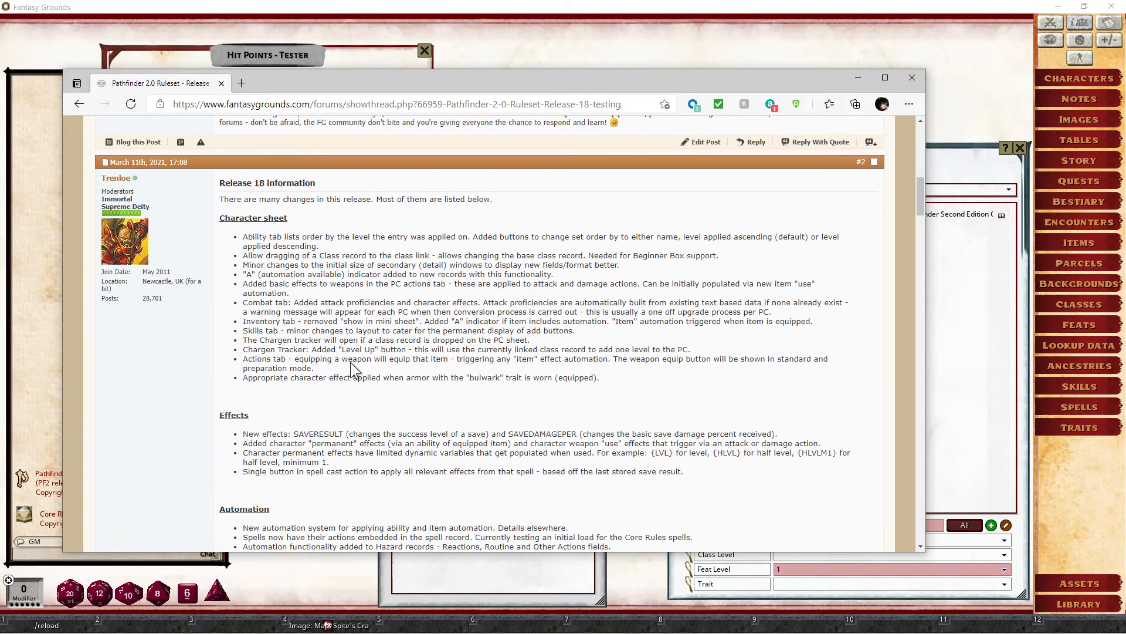
scroll(351, 363, "down", 20)
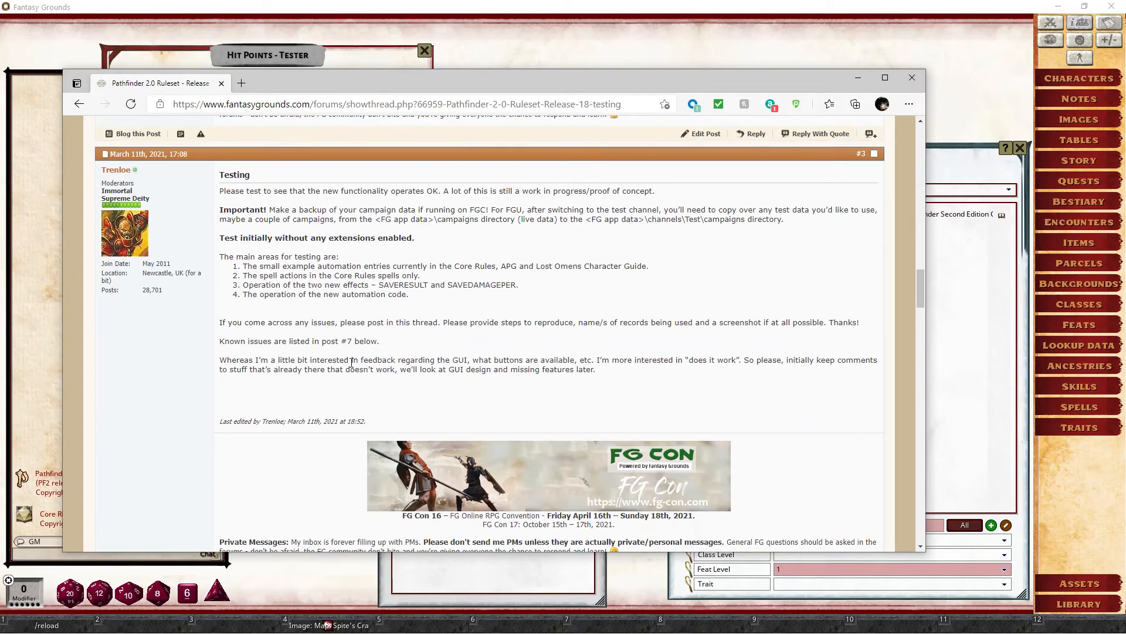
scroll(350, 361, "down", 5)
scroll(347, 370, "up", 5)
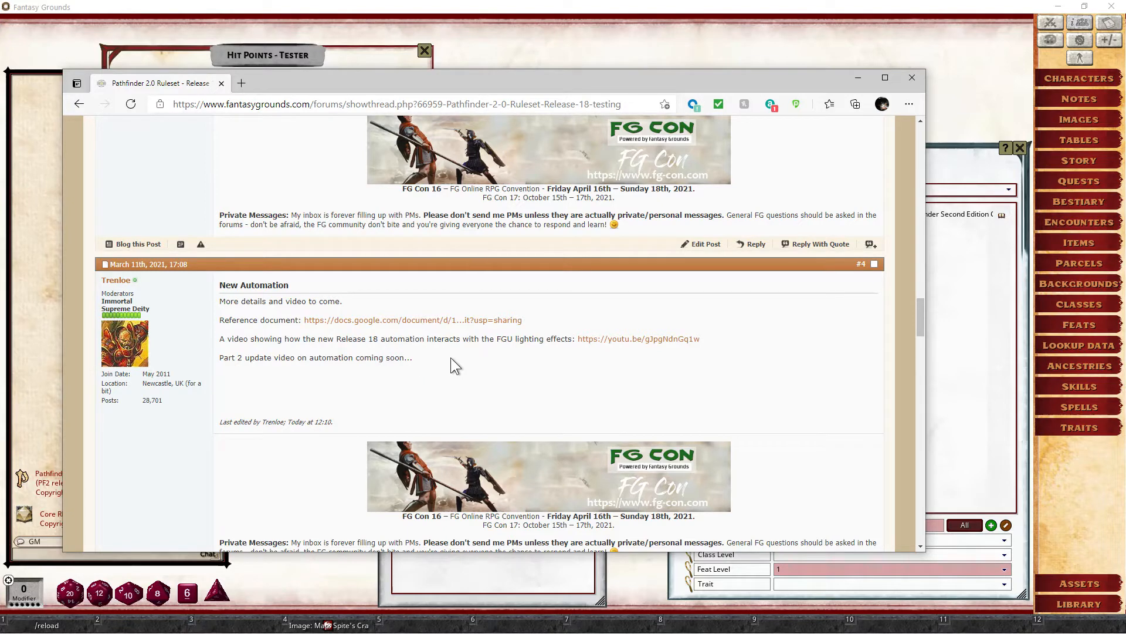
- Open the linked PC Feature Automation reference document and read through its basics to the multiple automation actions section
left_click(376, 322)
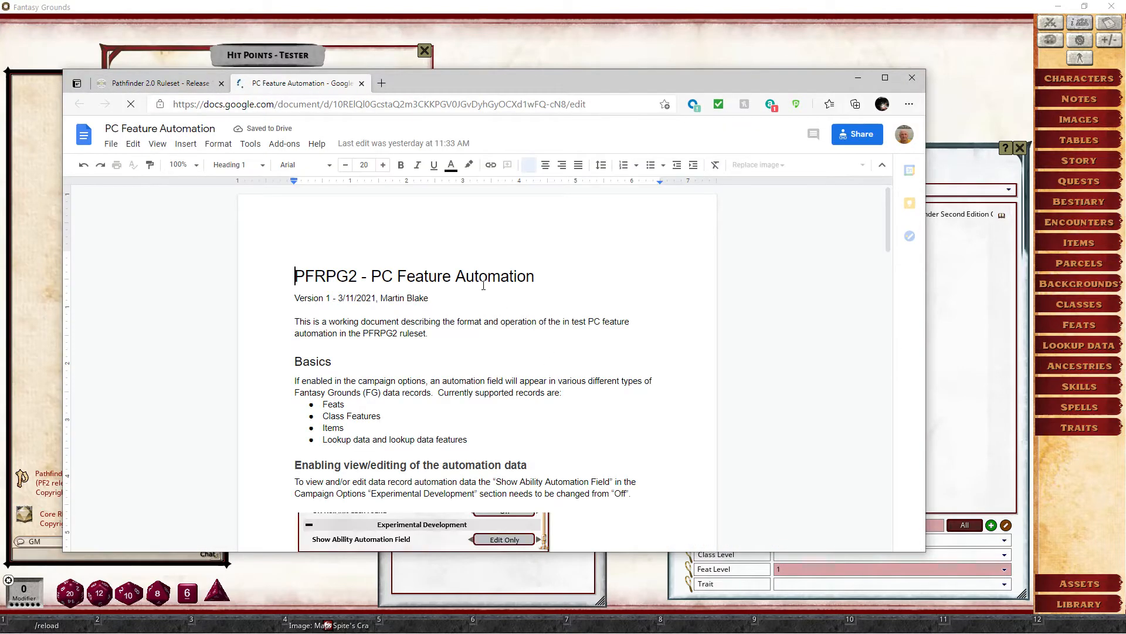
scroll(429, 276, "down", 3)
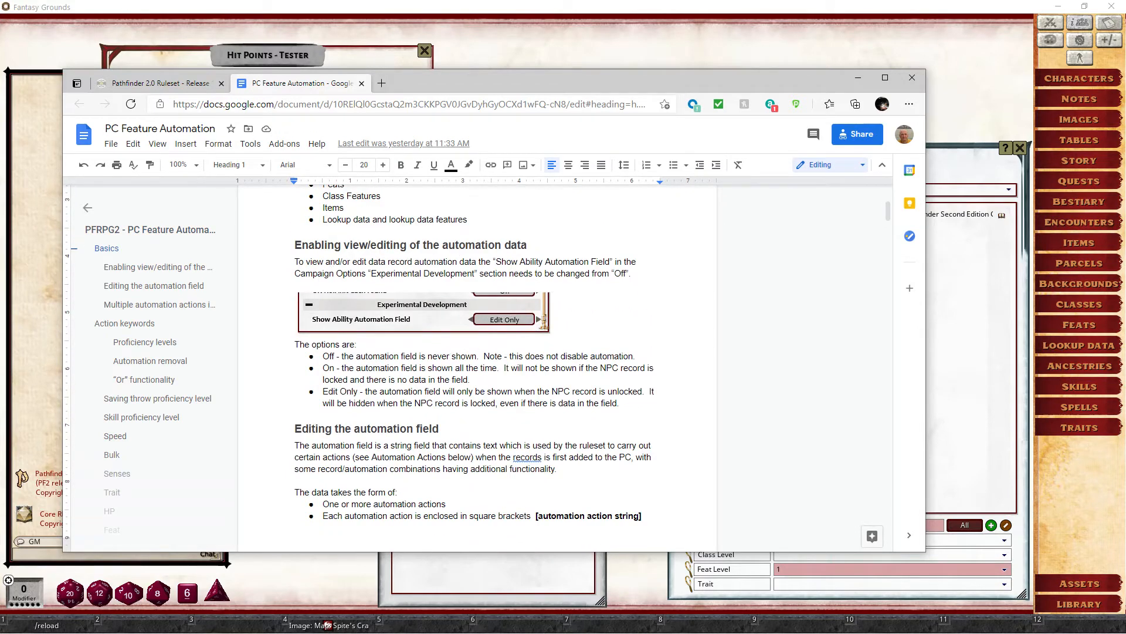
scroll(486, 315, "down", 3)
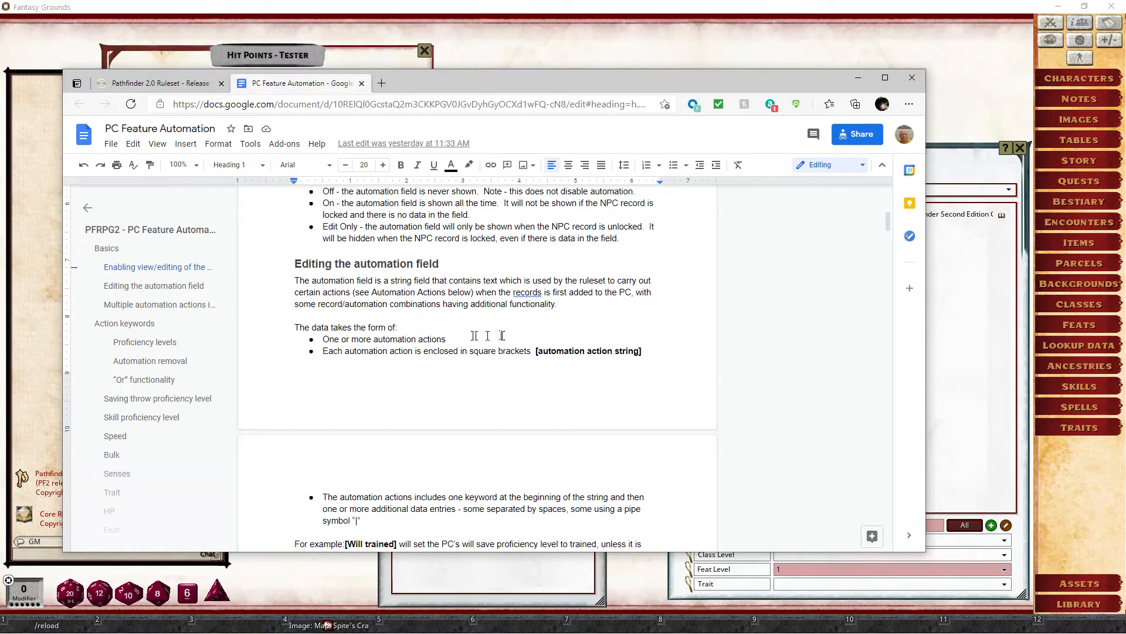
scroll(483, 346, "down", 3)
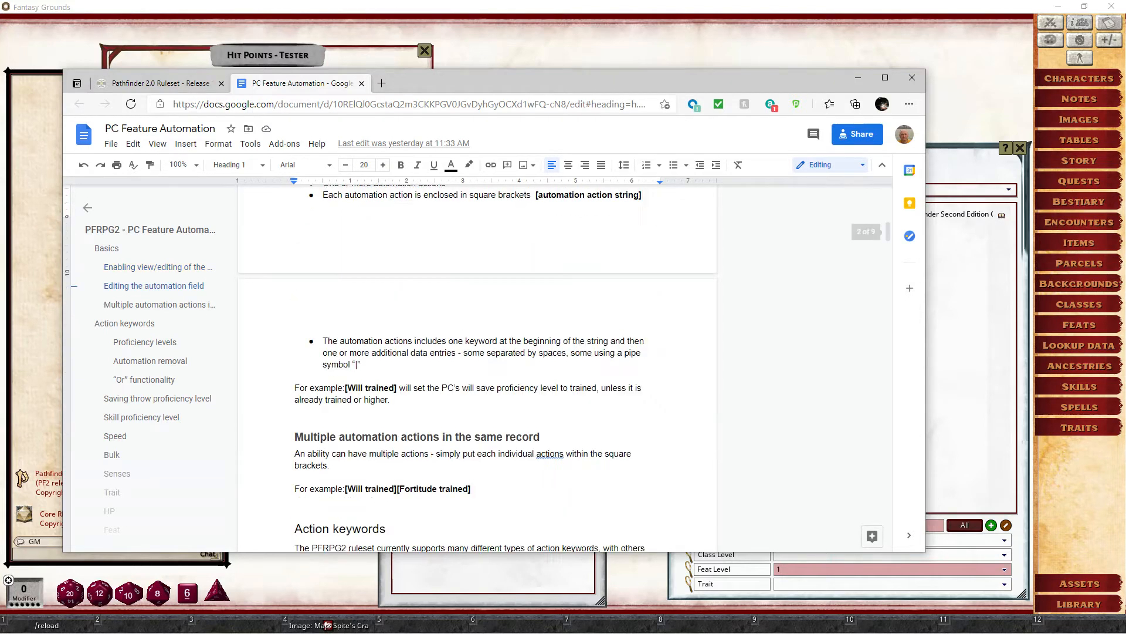
- Return to Fantasy Grounds, duplicate the Toughness feat within the feats list, and open the copy unlocked for editing
left_click(991, 470)
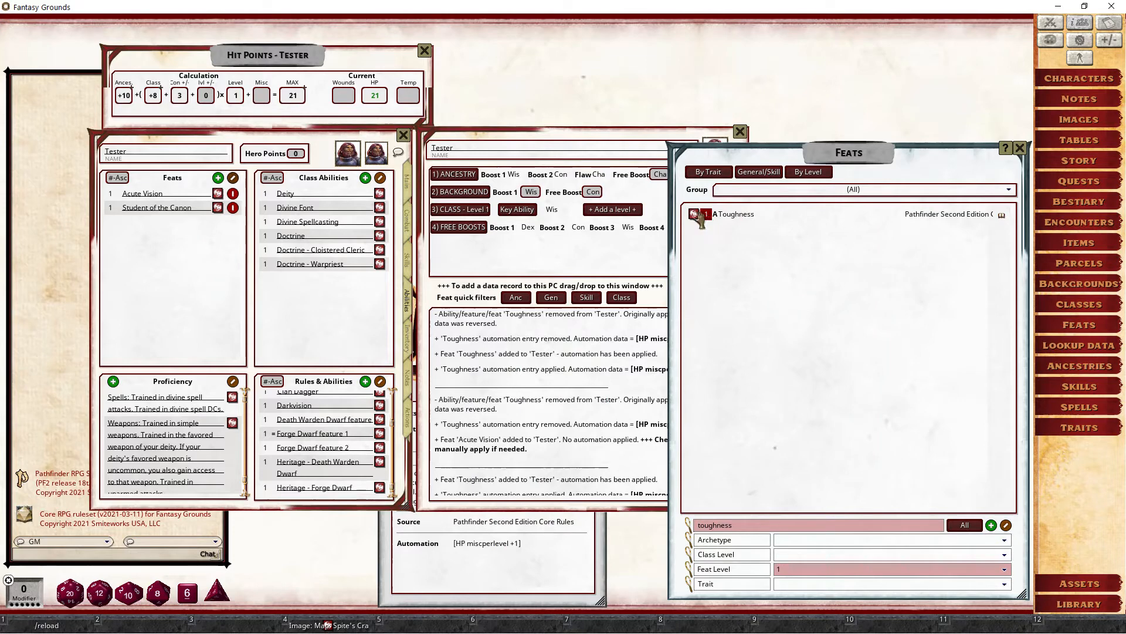
left_click_drag(694, 215, 725, 245)
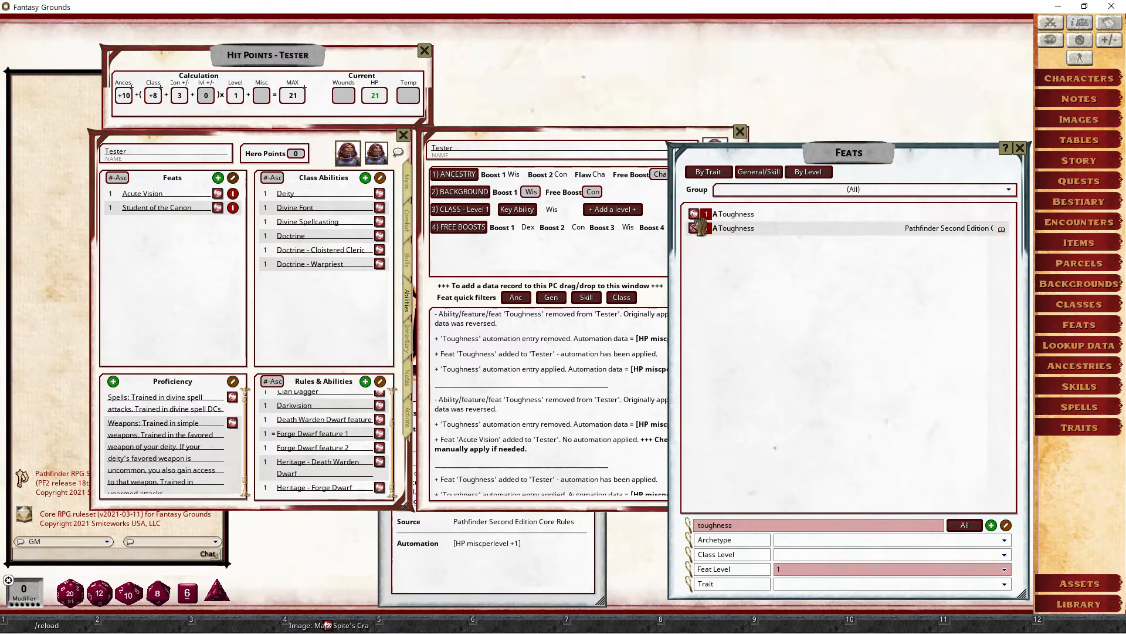
left_click(694, 228)
left_click(666, 224)
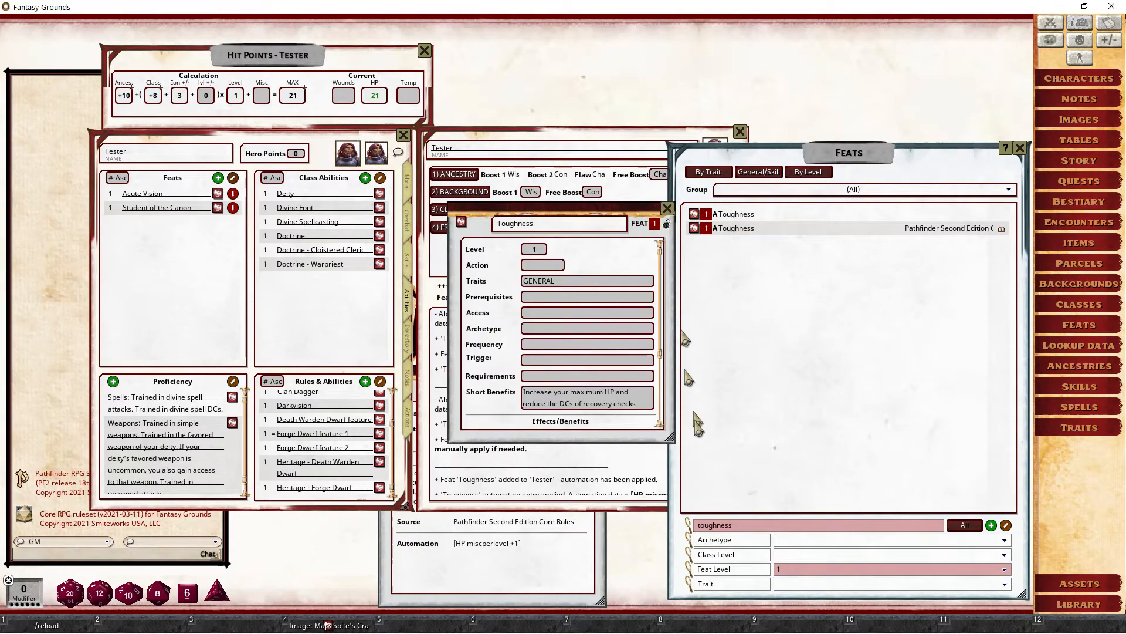
- Enlarge the Toughness copy's record window and append [HP ancestry 15] to its automation entry after [HP miscperlevel +1]
left_click_drag(672, 439, 780, 557)
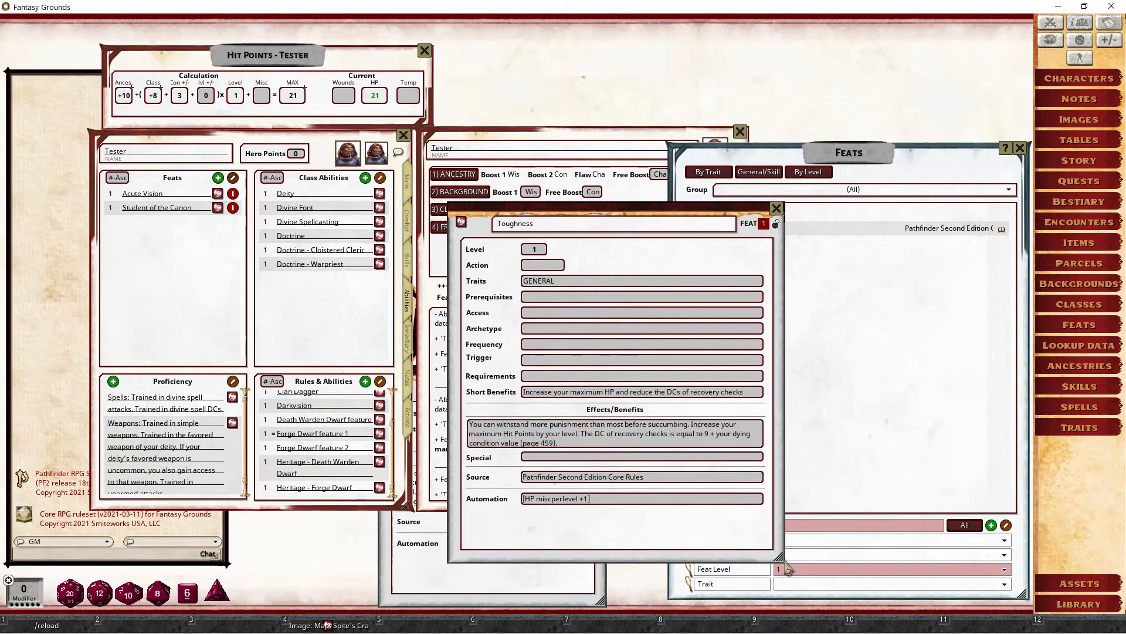
left_click(623, 501)
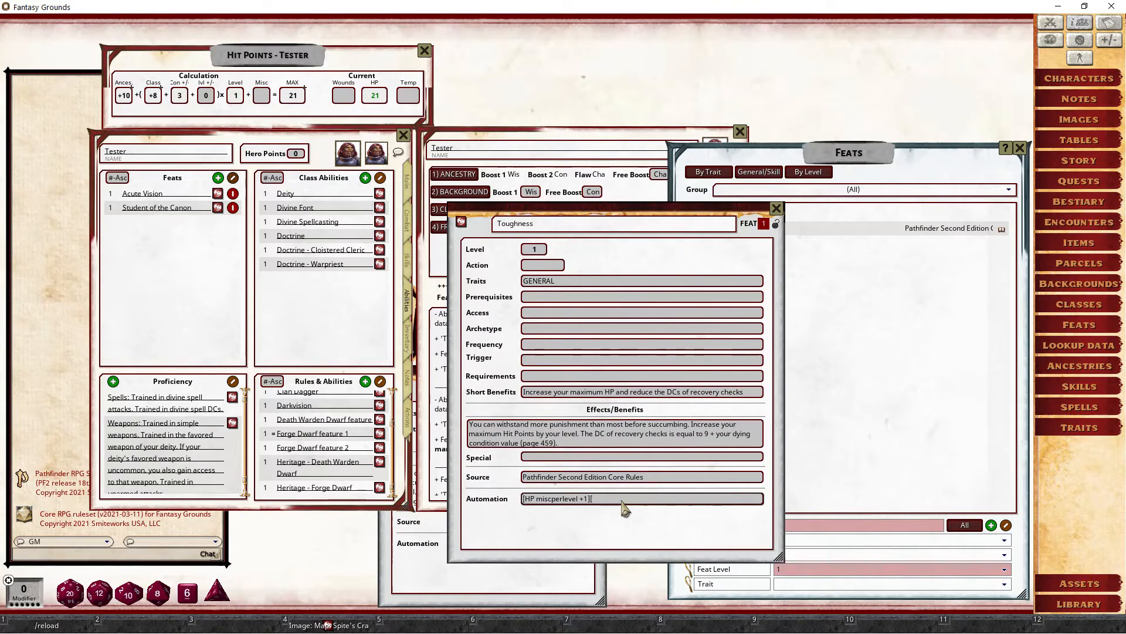
type("HP ancestry 15")
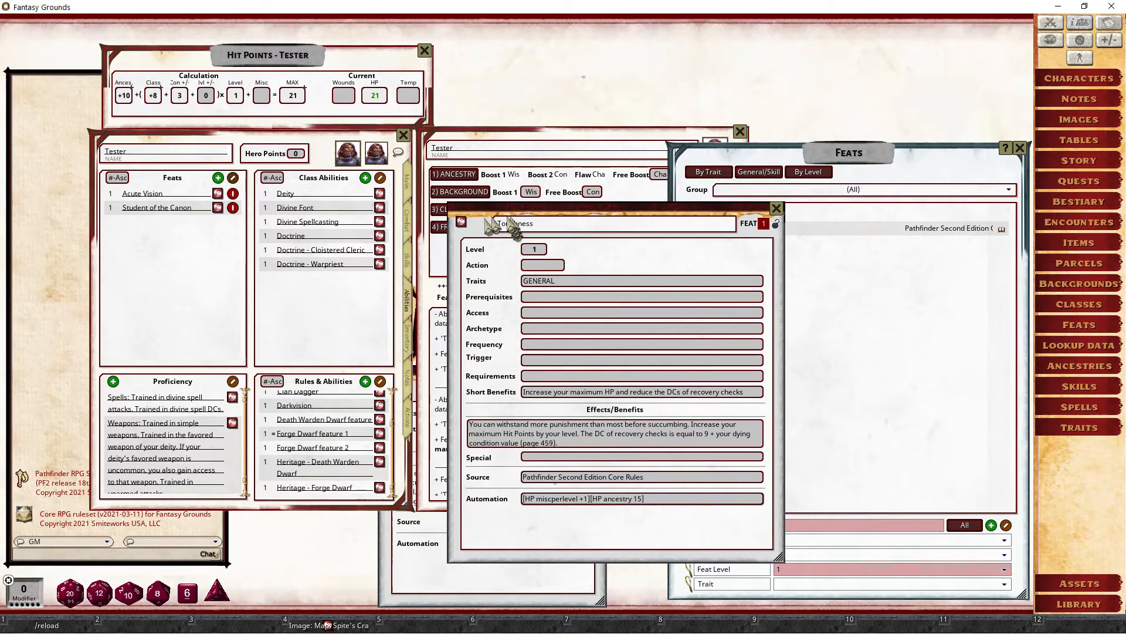
- Add the edited Toughness feat to the Tester character, delete it again, and bring the tracker log forward
left_click_drag(461, 221, 200, 308)
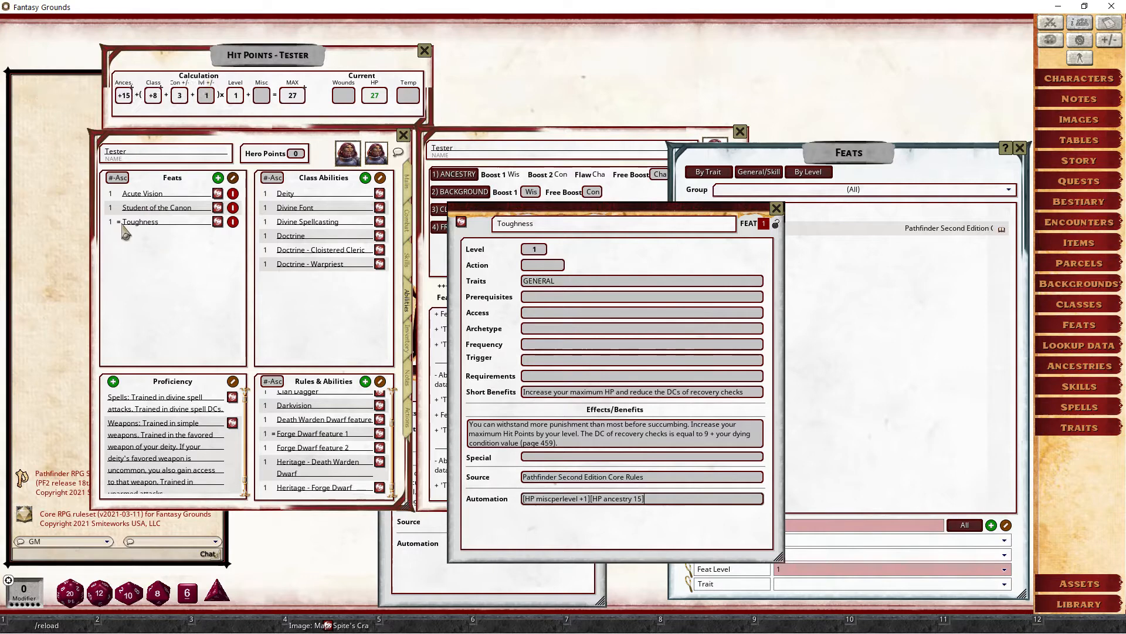
left_click(234, 224)
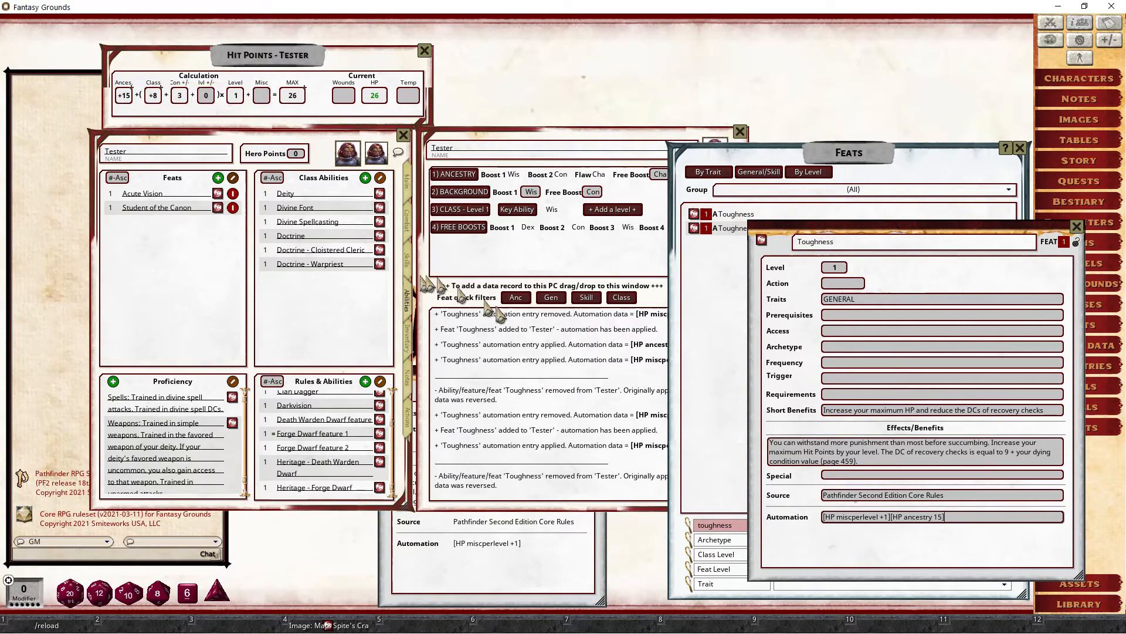
left_click(513, 329)
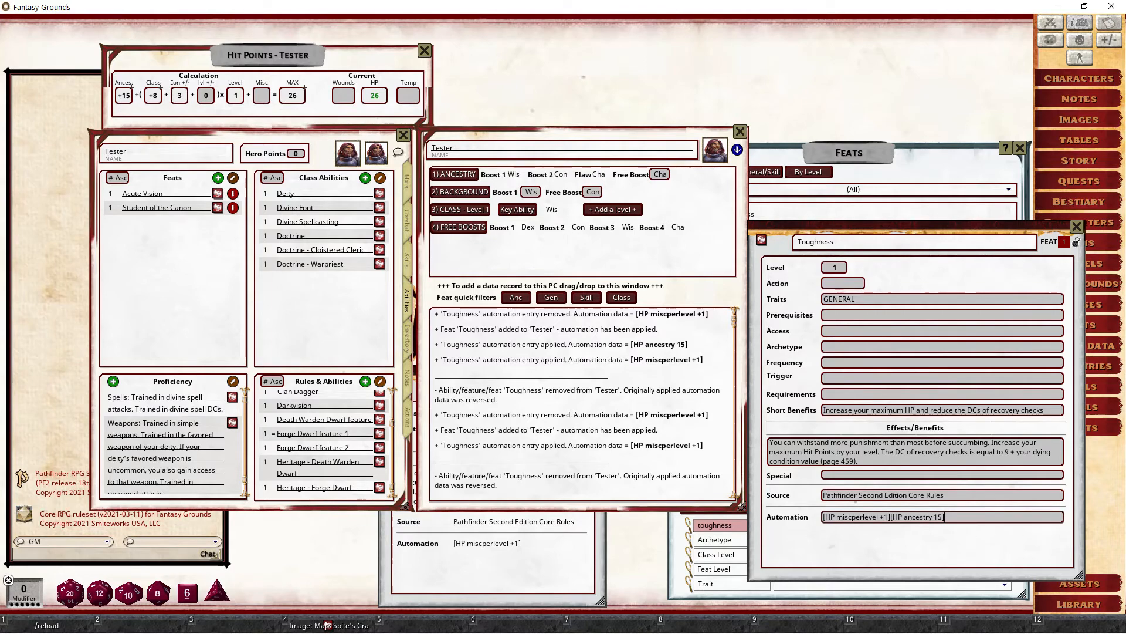
- Switch to the PC Feature Automation document in the browser and read the Action keywords list, including the Speed entry
key("alt+Tab")
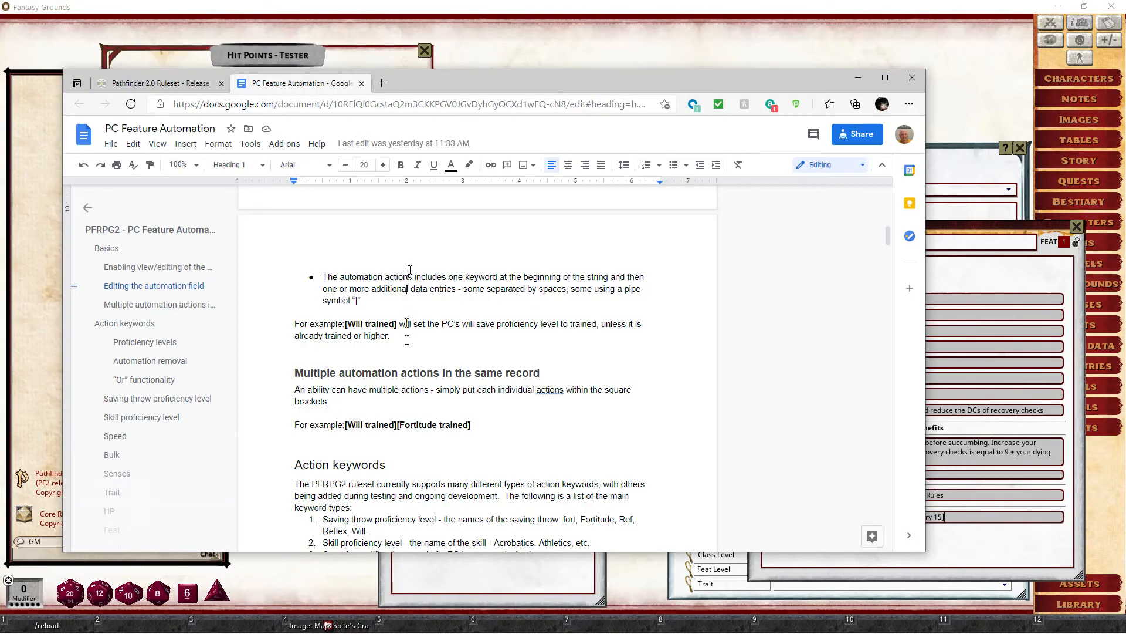
scroll(420, 343, "down", 3)
left_click(449, 289)
scroll(410, 282, "down", 2)
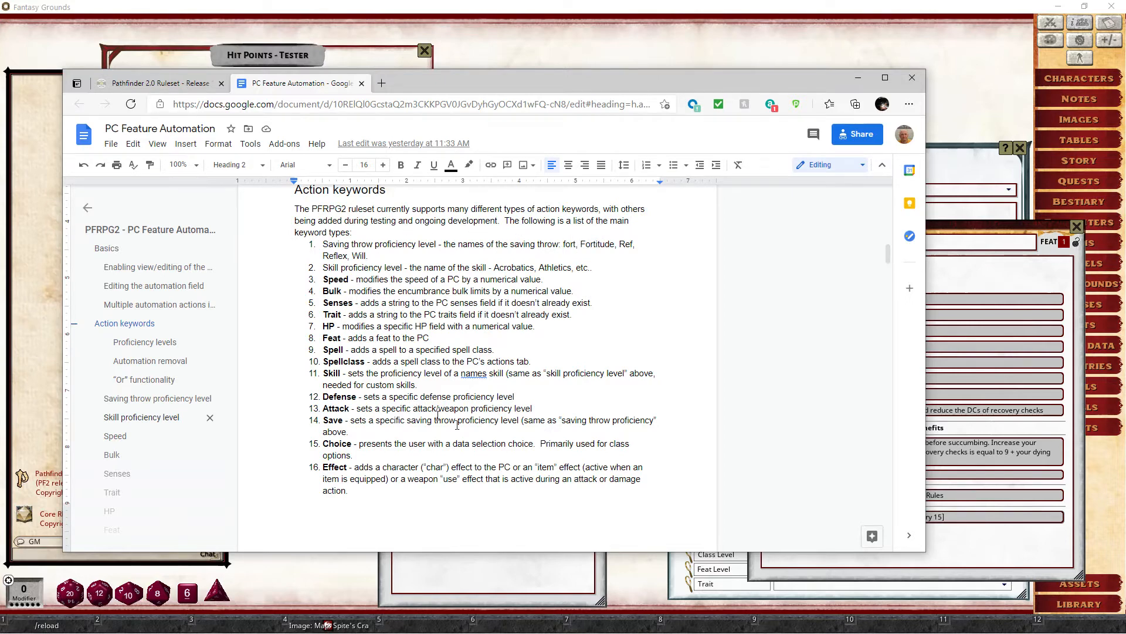
left_click(338, 281)
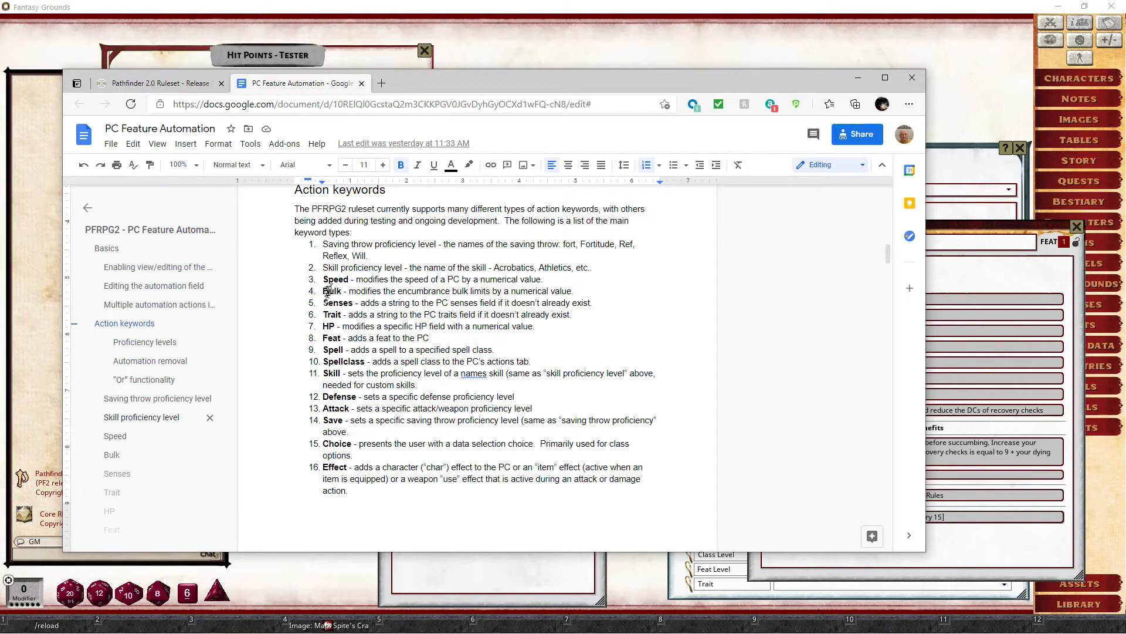
- Return to Fantasy Grounds, search the feats for "fleet", and view the Fleet feat's automation entry before closing its record
key("alt+Tab")
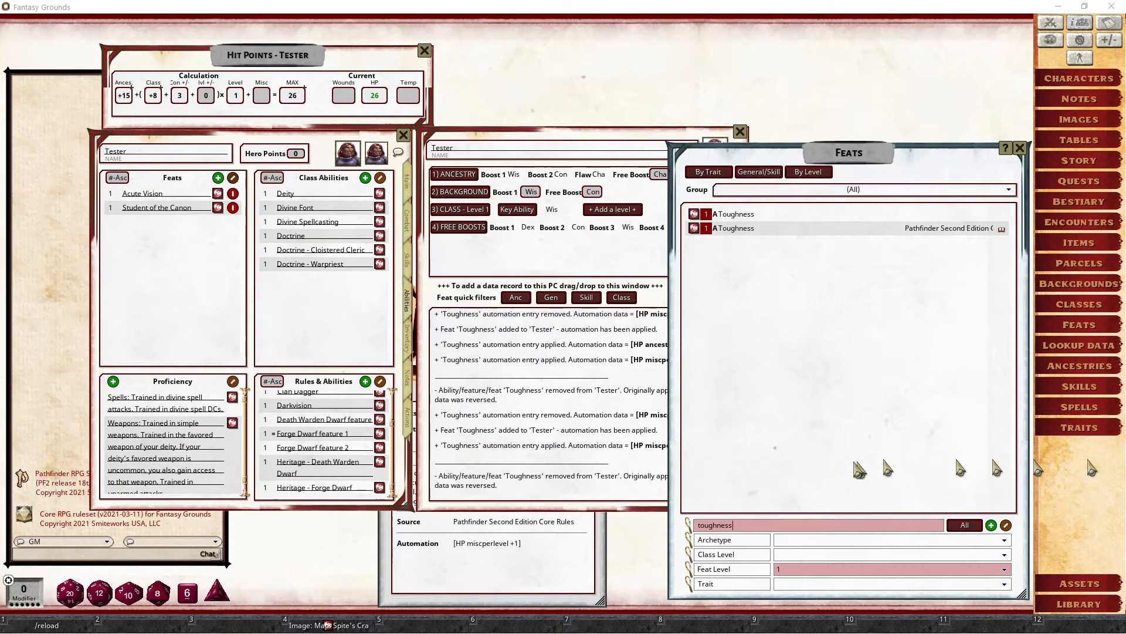
double_click(760, 526)
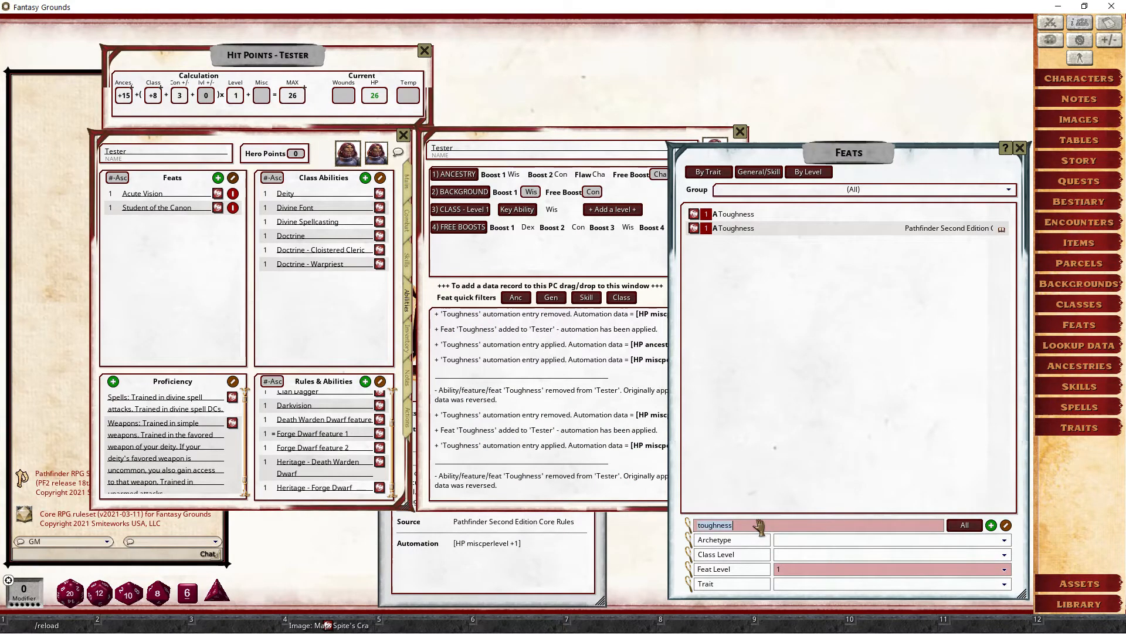
type("fleet")
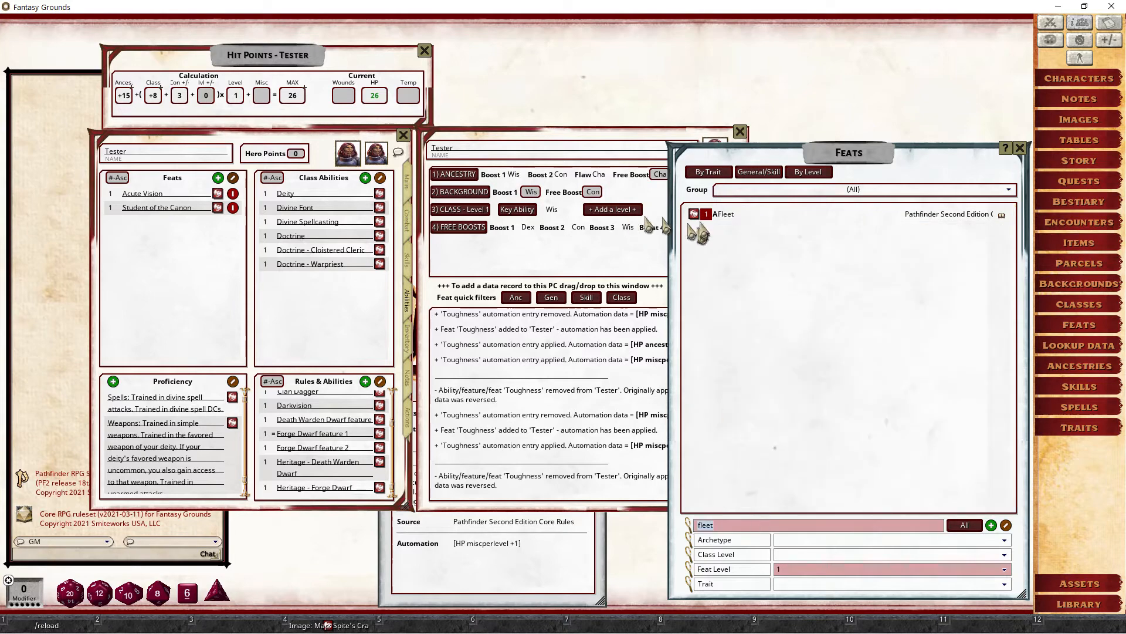
left_click(694, 215)
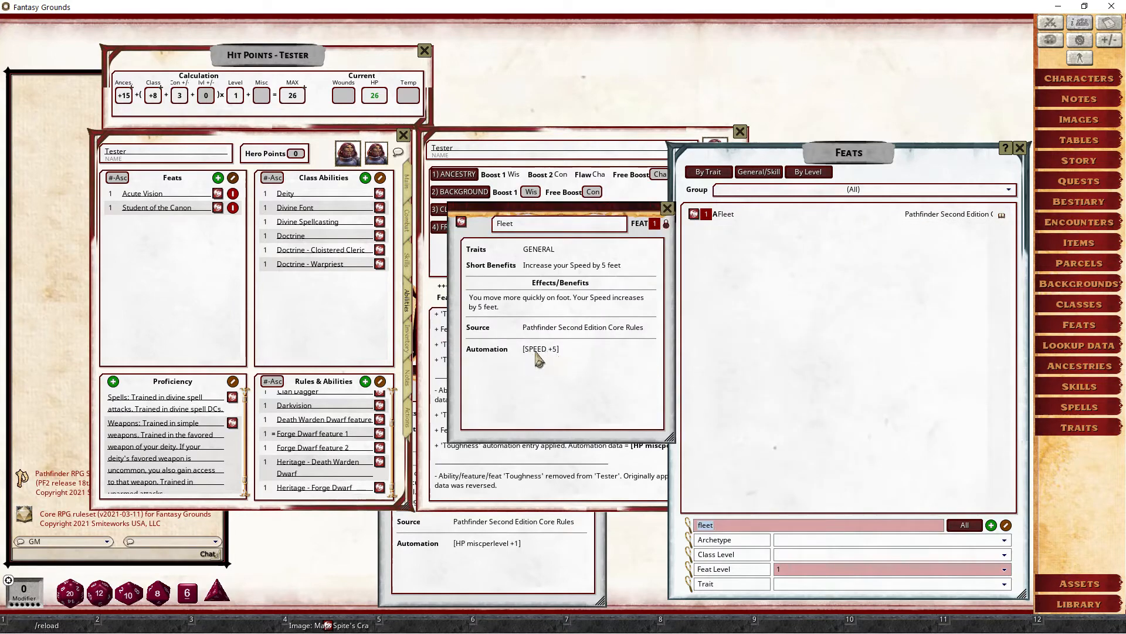
left_click(667, 208)
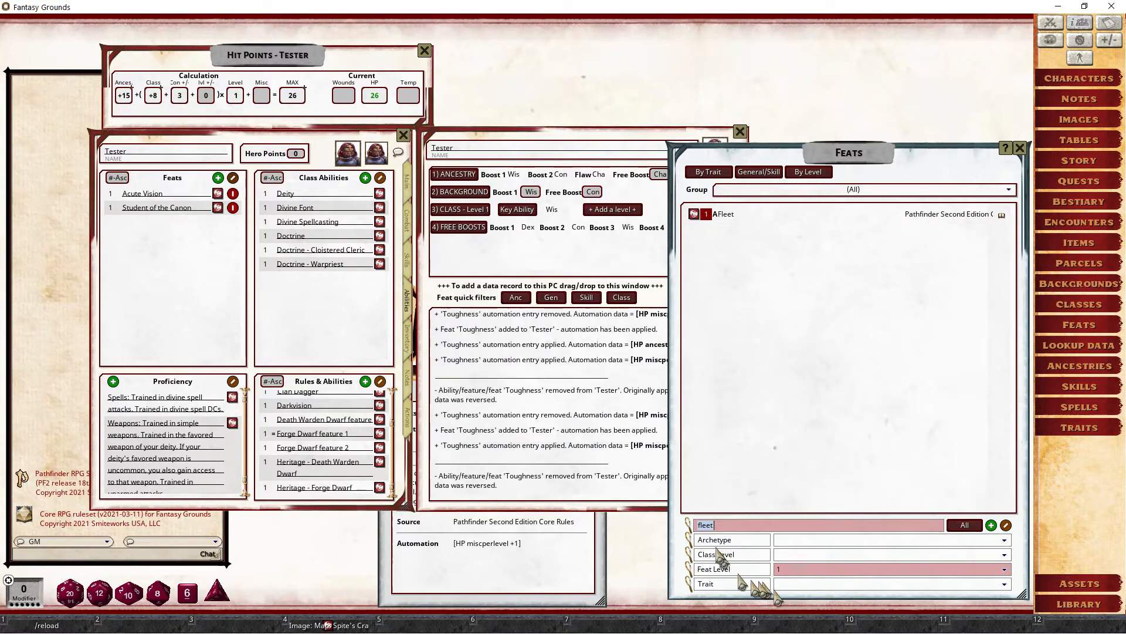
- Search the feats for "hauler" and open the Hefty Hauler record
key("BackSpace")
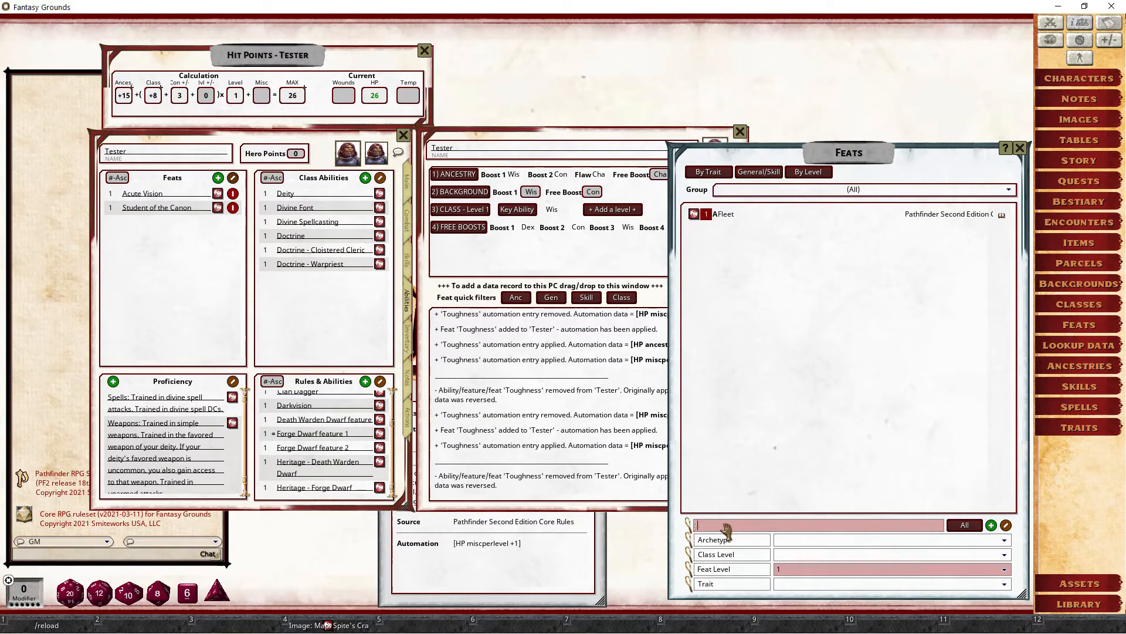
type("heav")
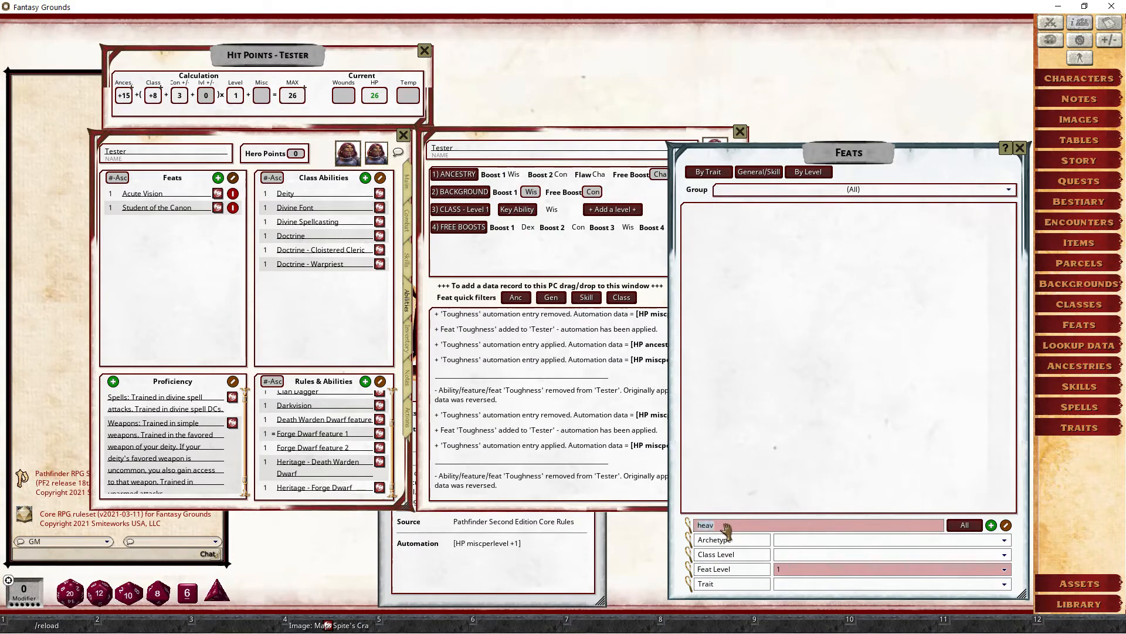
left_click(724, 526)
key("BackSpace")
key("BackSpace")
key("BackSpace")
type("auler")
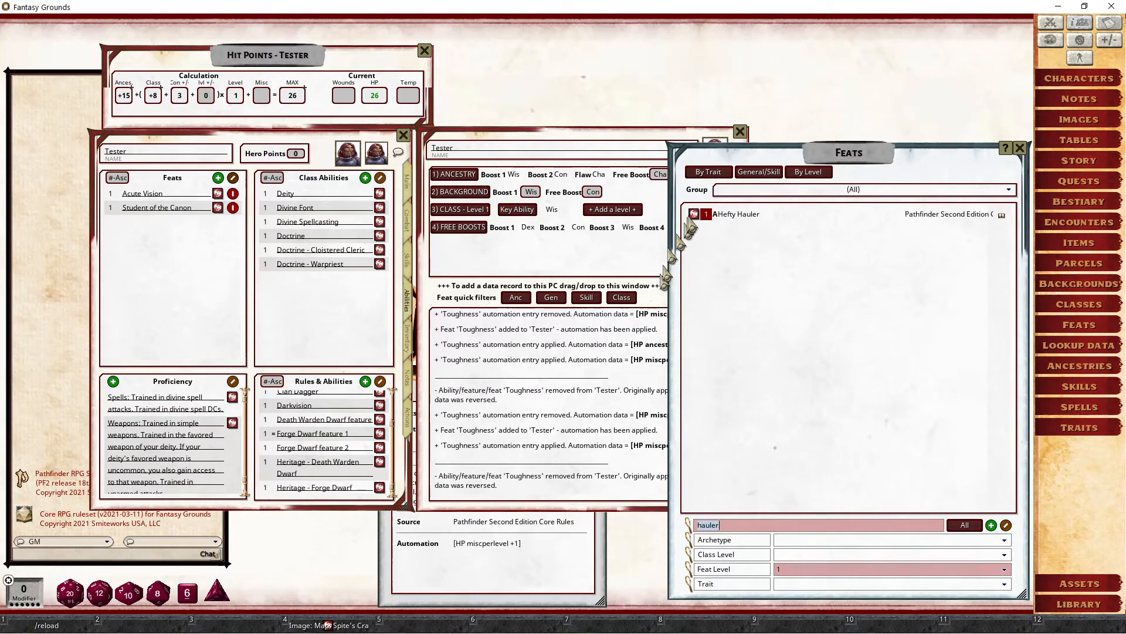
left_click(695, 216)
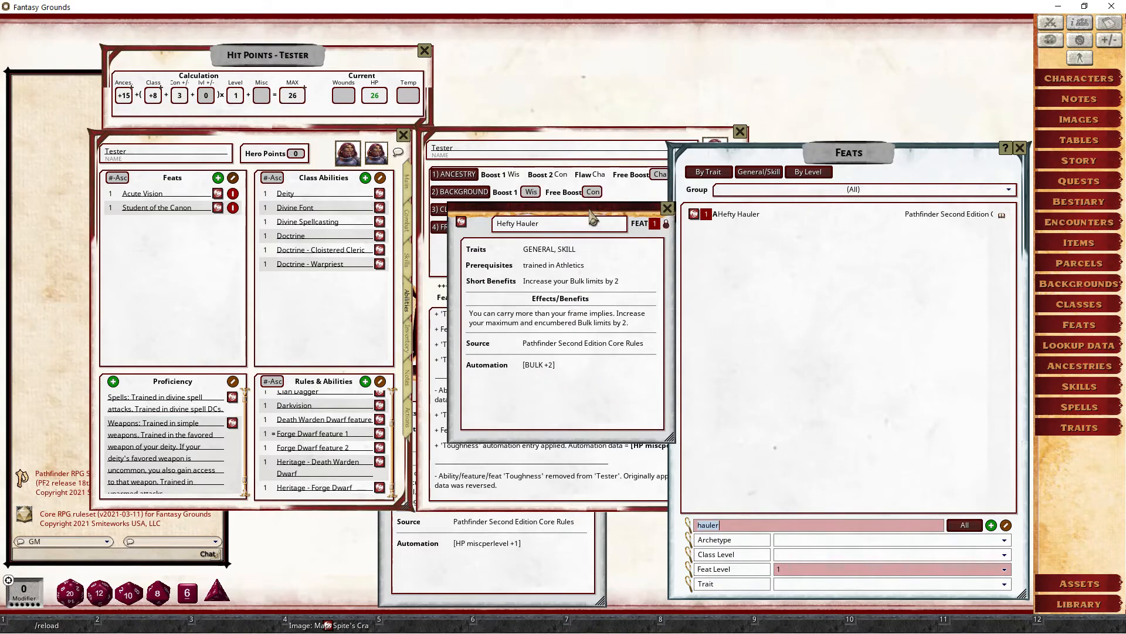
- Show the Tester character's inventory and check the bulk adjustment in the encumbrance details
left_click(411, 351)
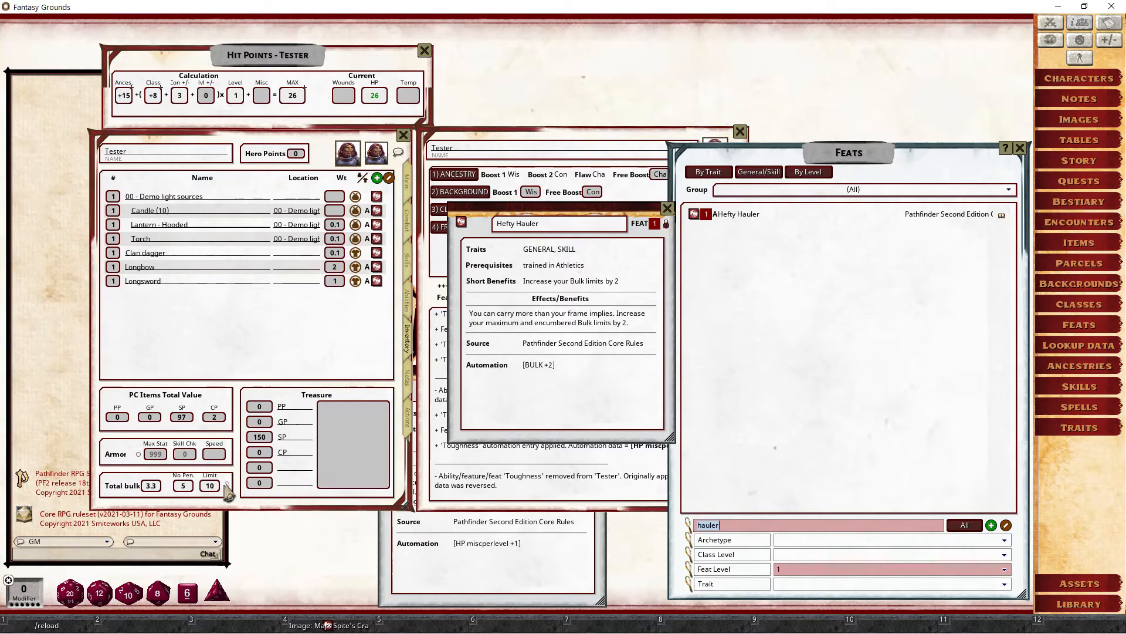
left_click(228, 487)
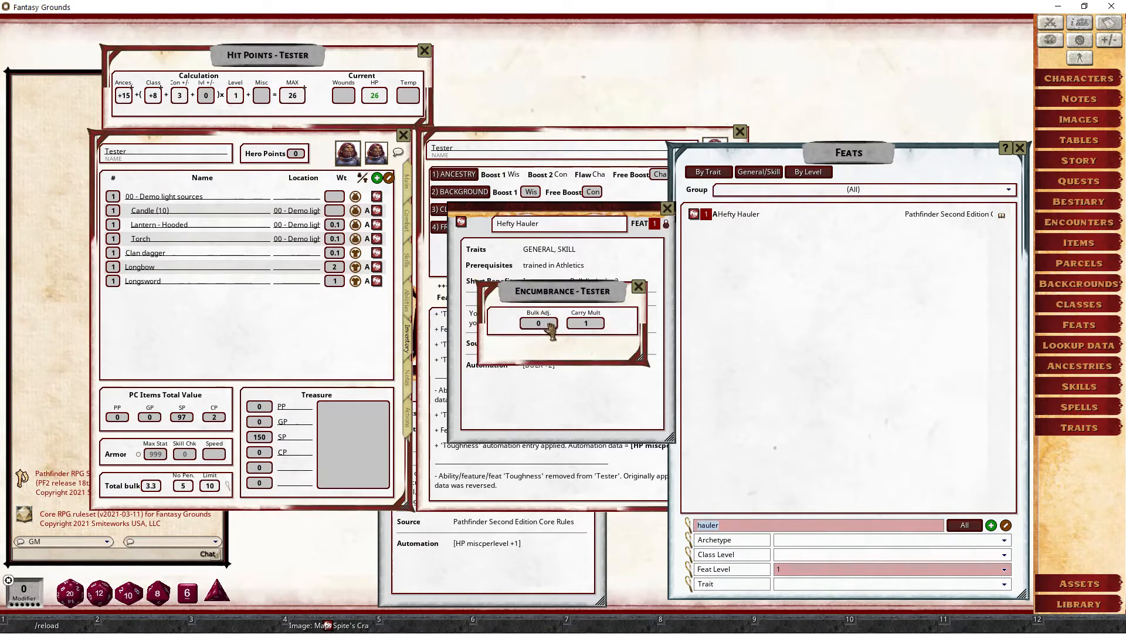
left_click(639, 287)
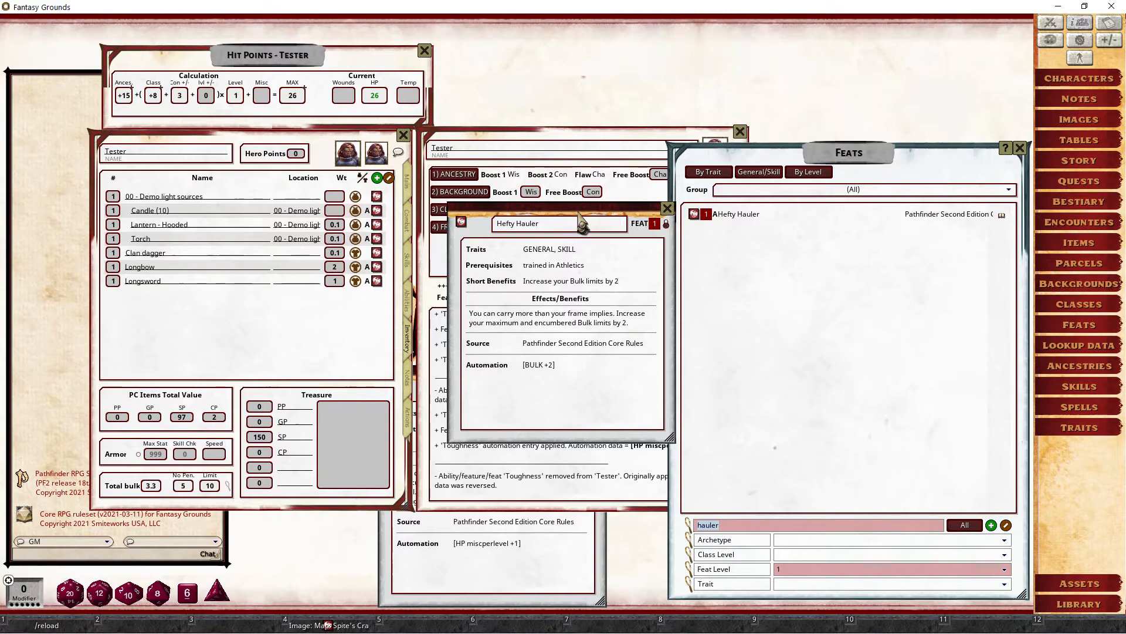
- Move the Hefty Hauler record aside, add the feat to Tester through the tracker, and check the encumbrance bulk adjustment
left_click_drag(581, 223, 891, 360)
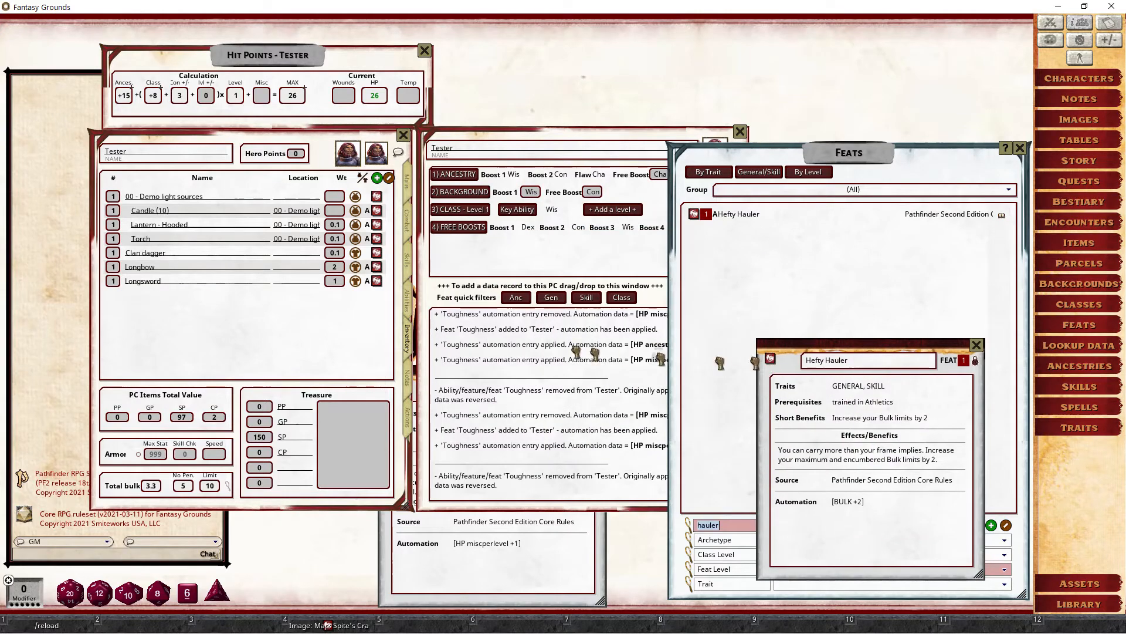
left_click_drag(577, 352, 570, 363)
left_click(229, 487)
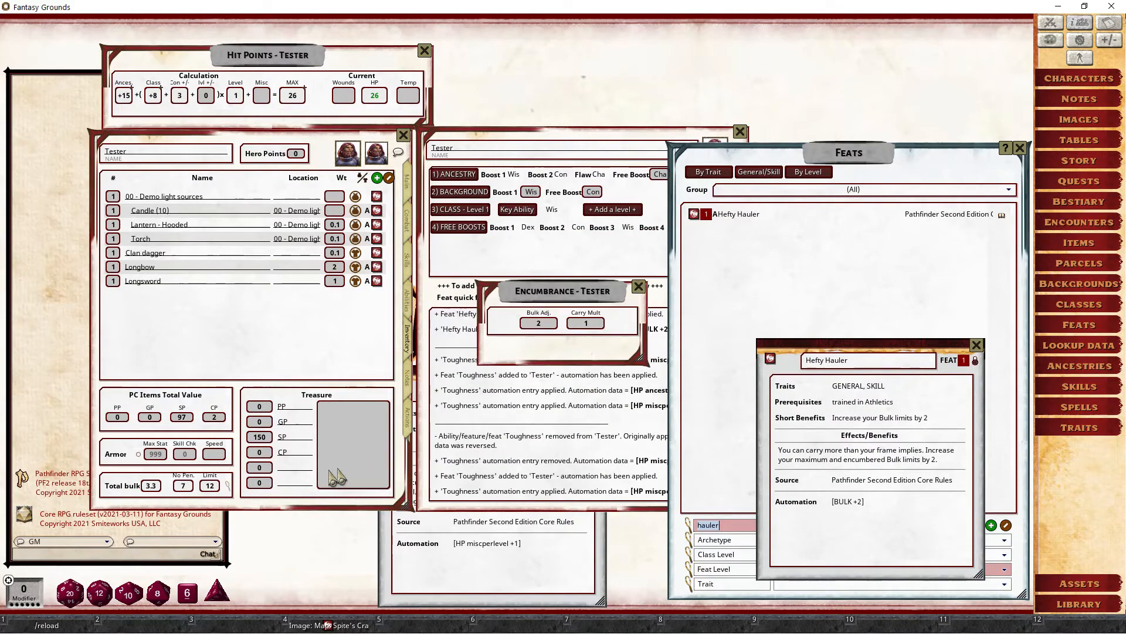
left_click(638, 287)
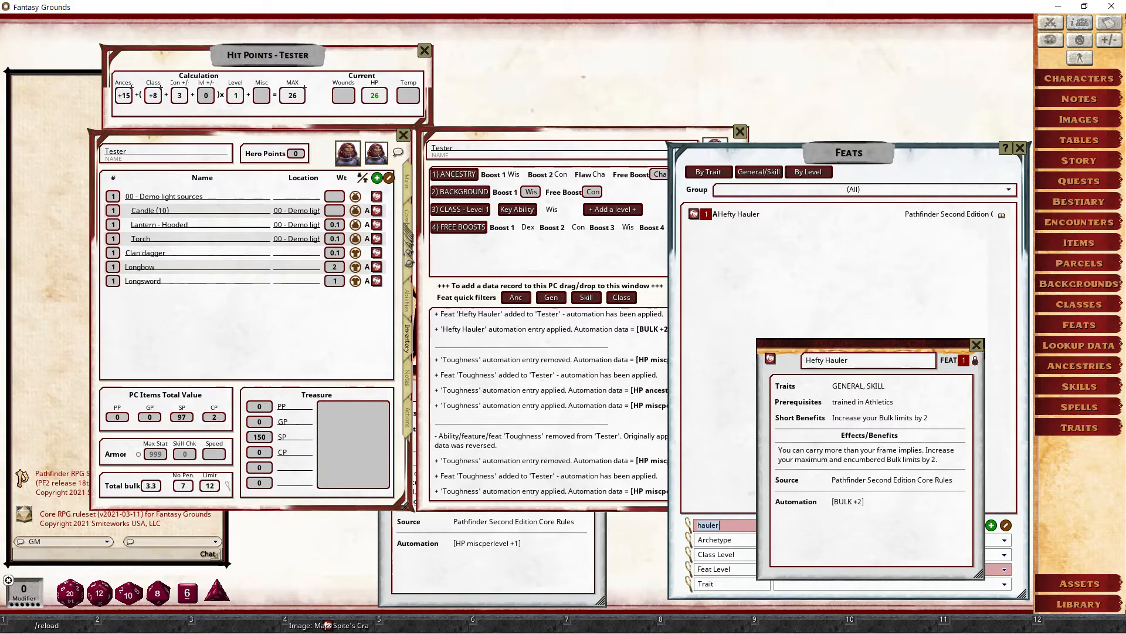
- Delete the Hefty Hauler feat from the Tester character and recheck the encumbrance bulk adjustment in the inventory
left_click(407, 299)
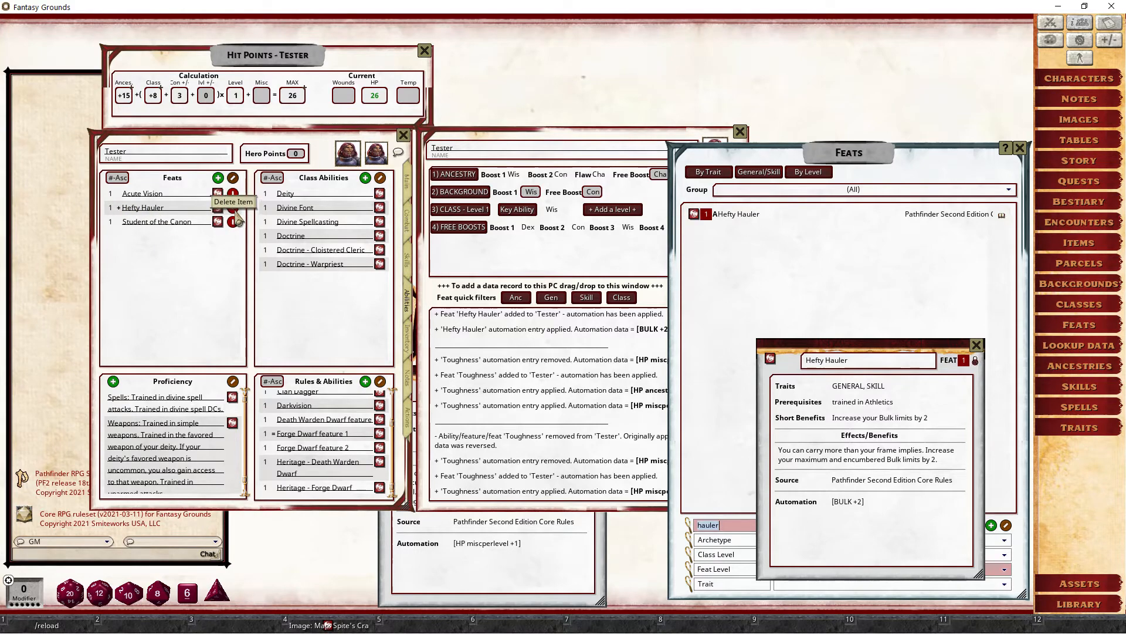
left_click(233, 207)
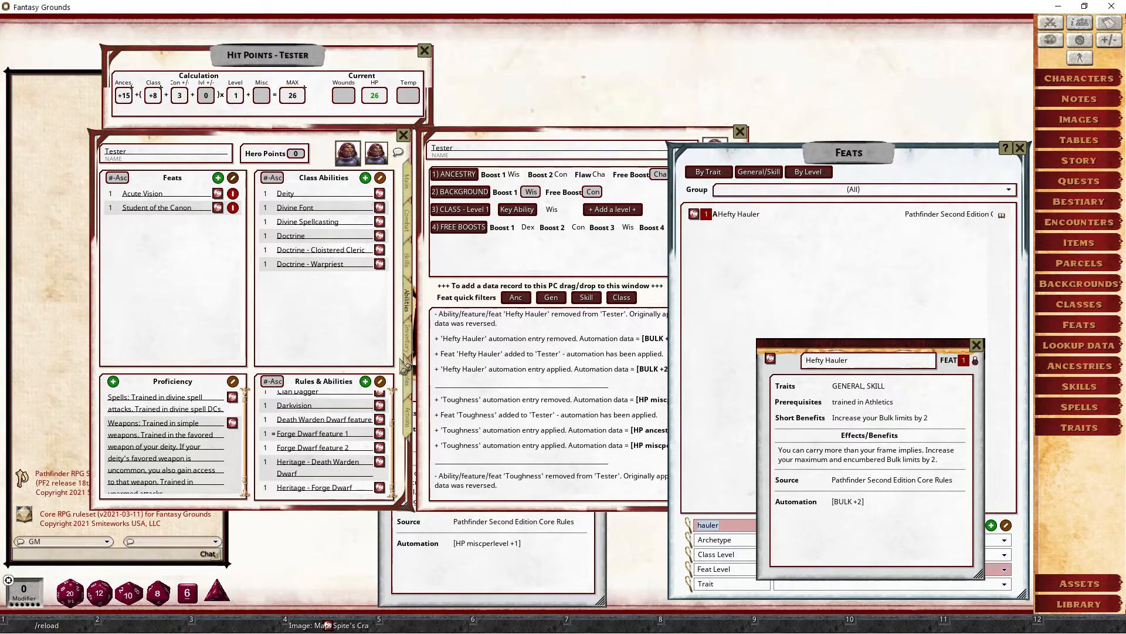
left_click(406, 347)
left_click(227, 485)
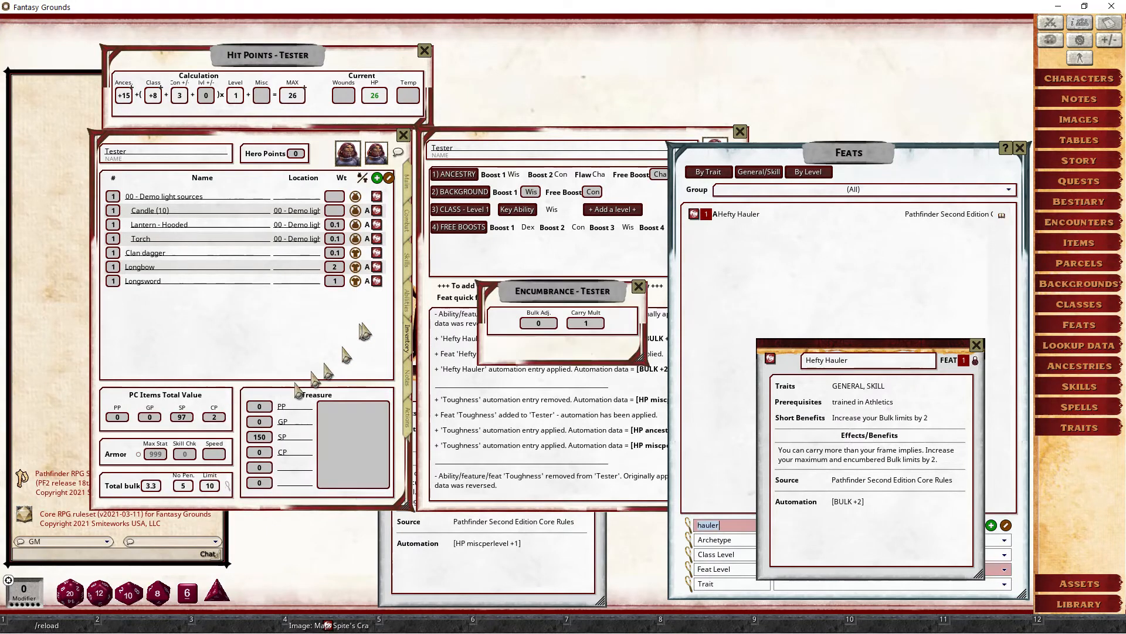
left_click(639, 288)
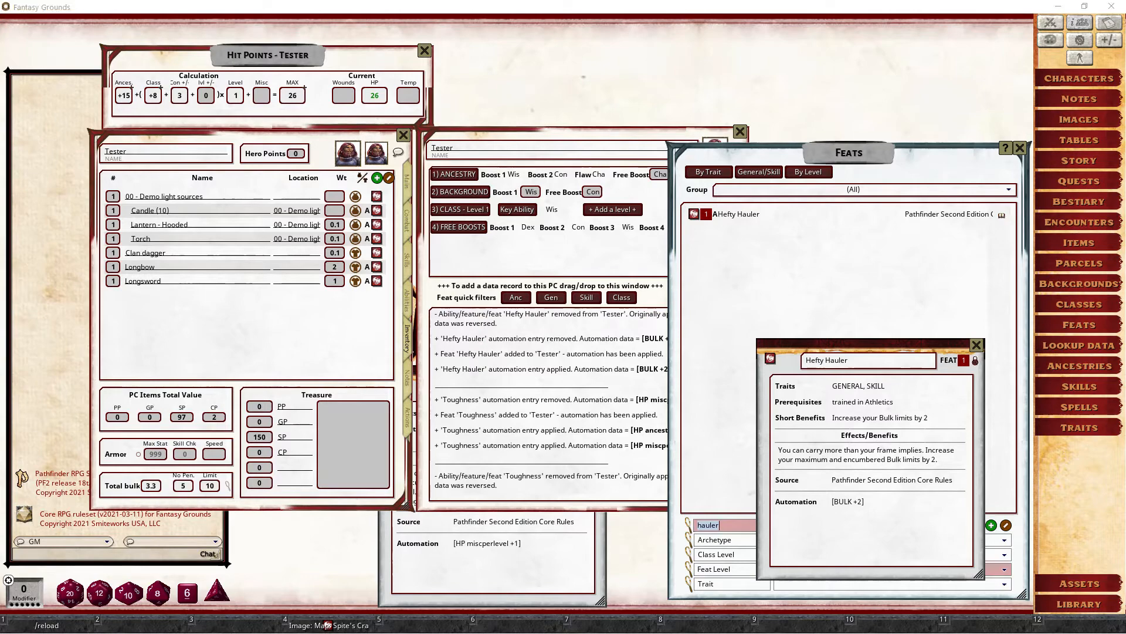
- Switch back to the automation document and read the remaining action keywords from Skill and Defense through Choice, Effect and None
key("alt+Tab")
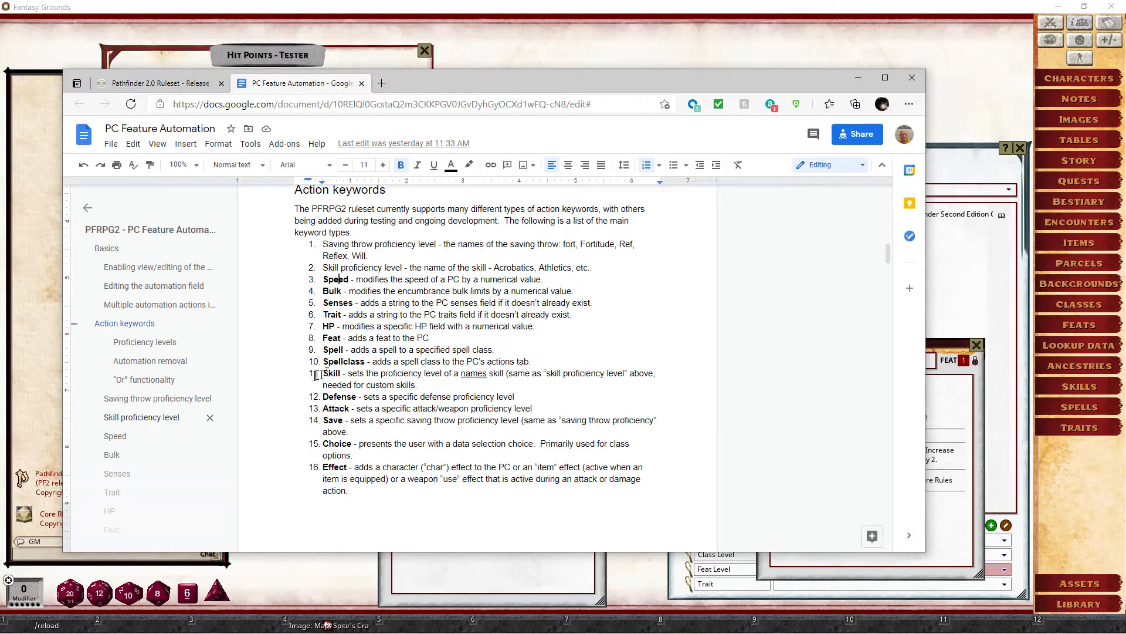
double_click(379, 268)
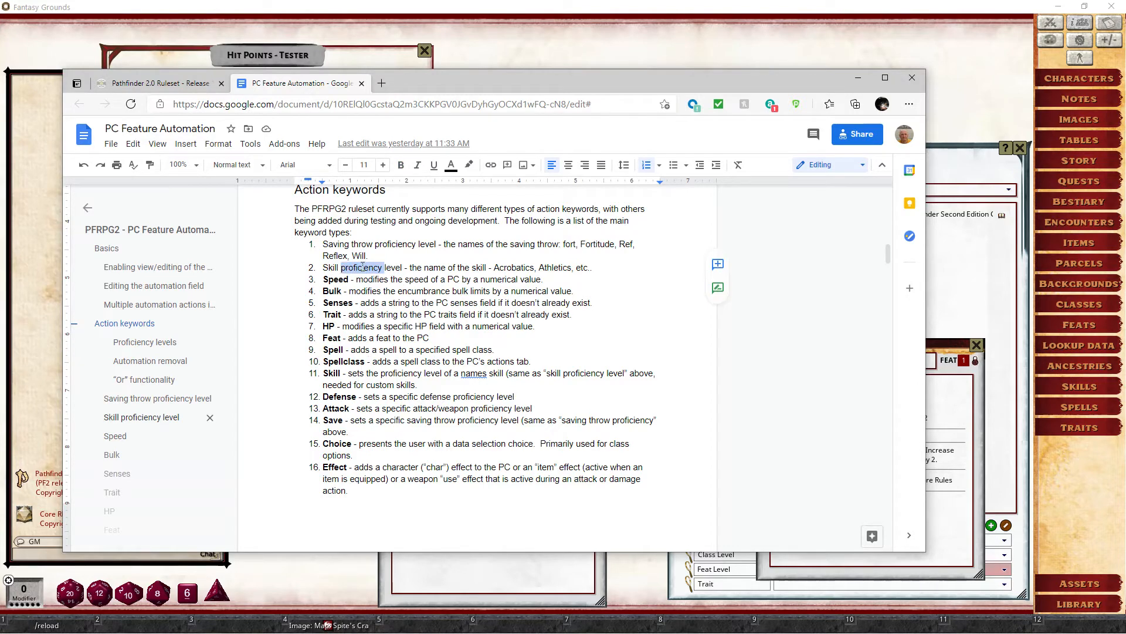
left_click(422, 376)
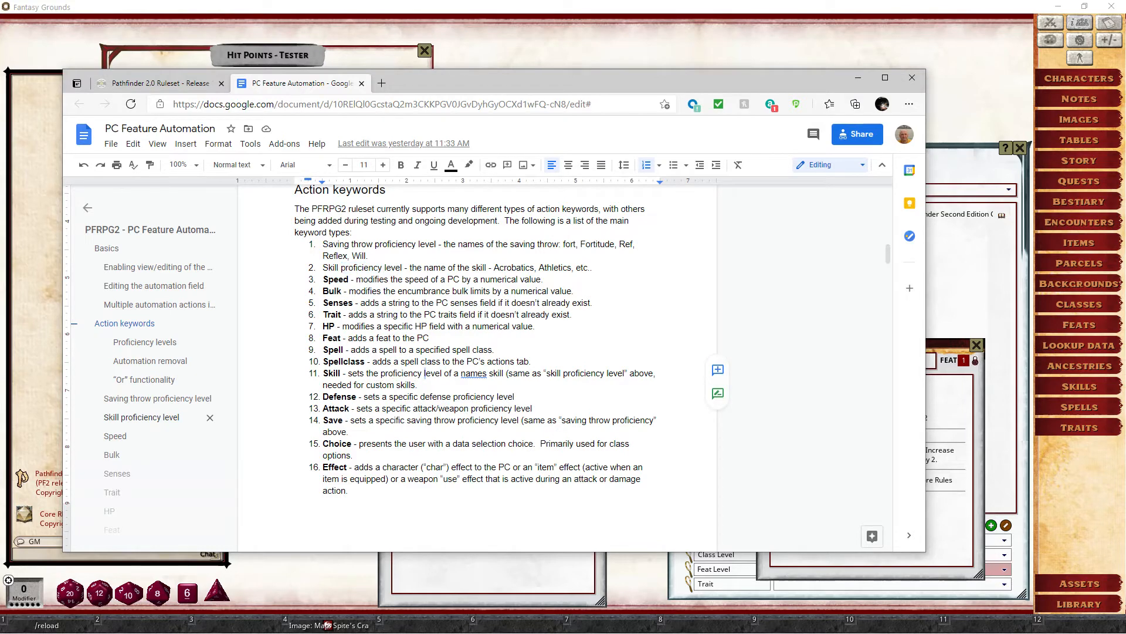
left_click(356, 397)
scroll(356, 343, "down", 2)
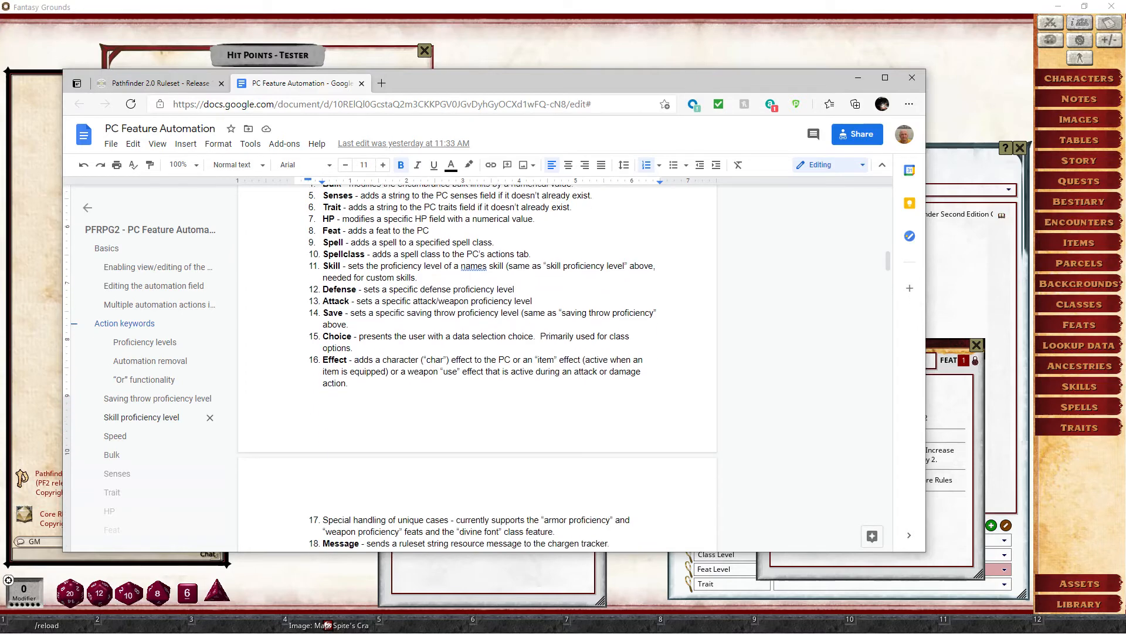
left_click(357, 334)
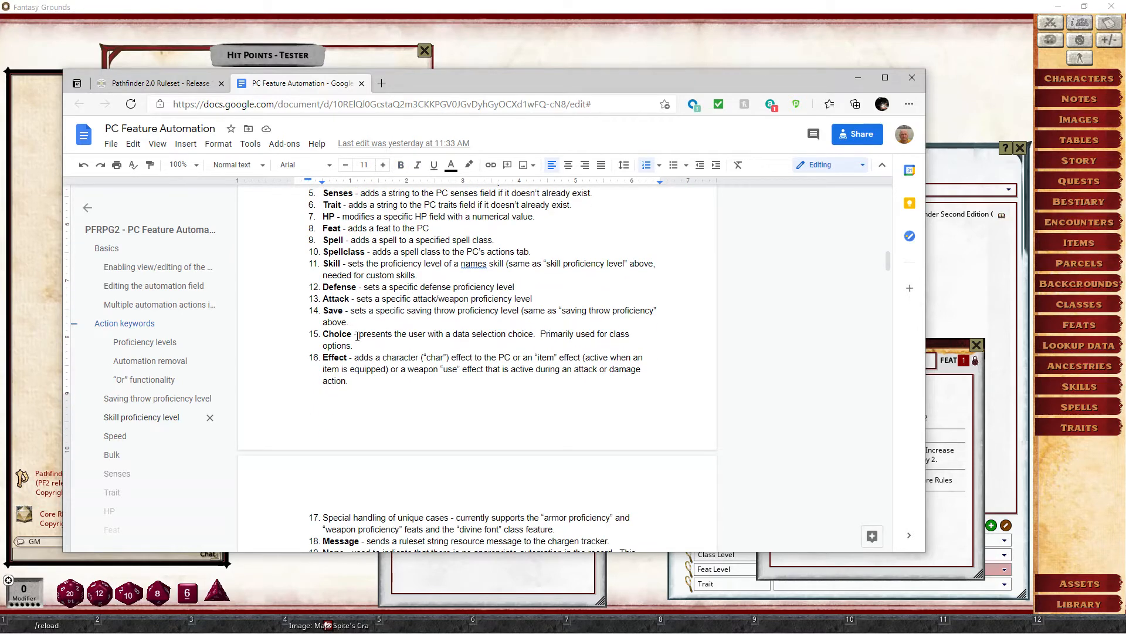
scroll(357, 336, "down", 2)
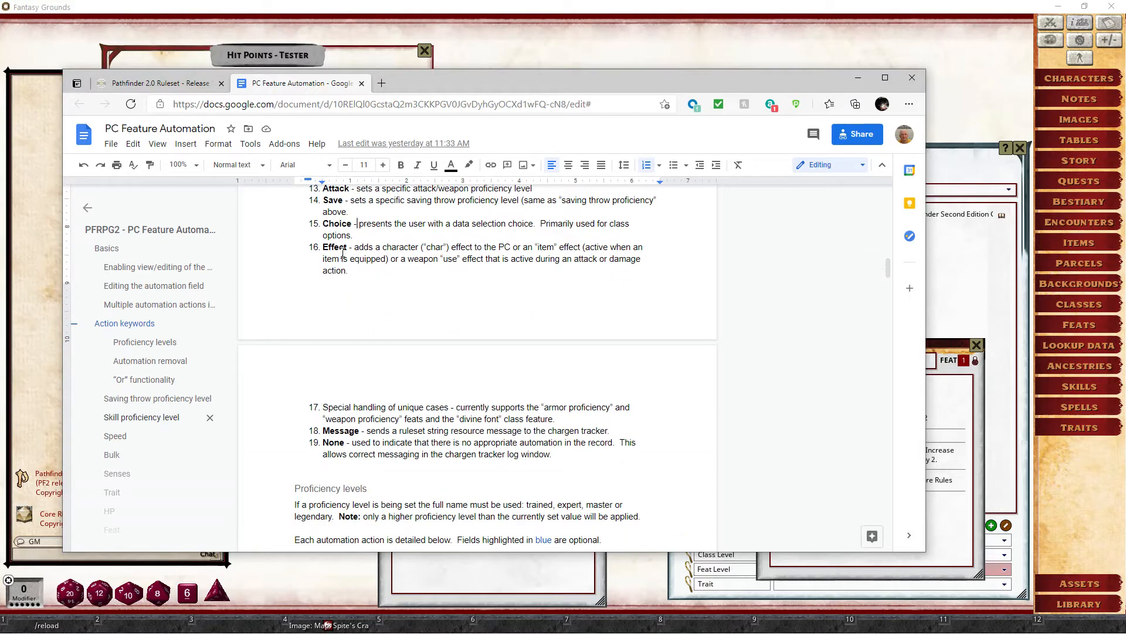
left_click(346, 442)
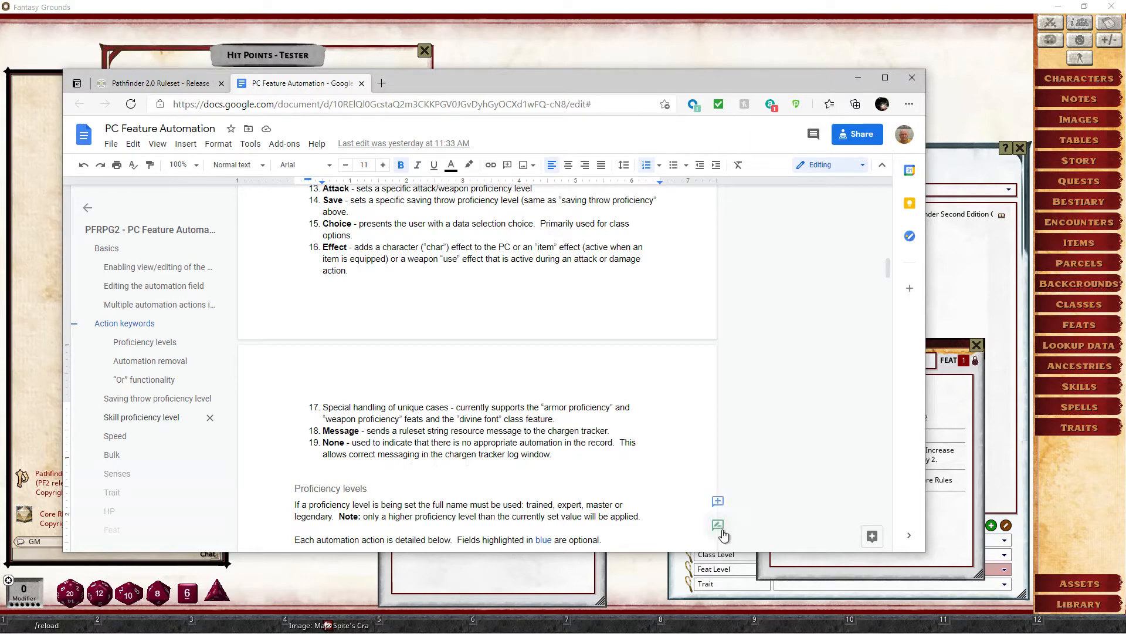
- Return to Fantasy Grounds and review Tester's tracker log of added and removed feats, down to the Forge Dwarf heritage entries
left_click(964, 283)
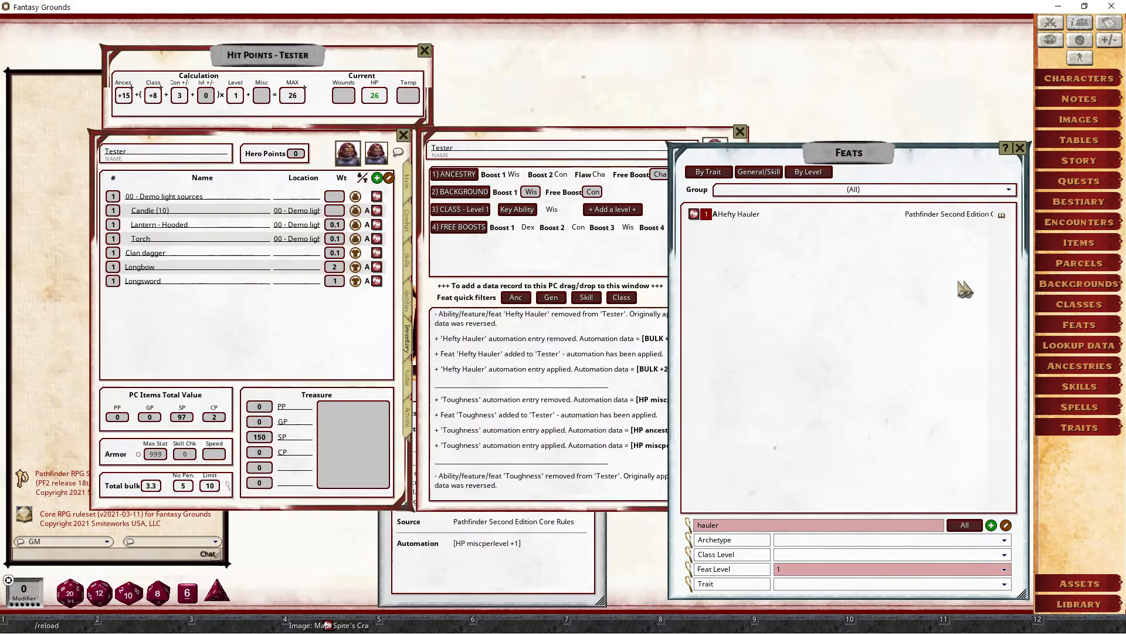
left_click(584, 262)
scroll(612, 346, "down", 3)
scroll(612, 350, "down", 3)
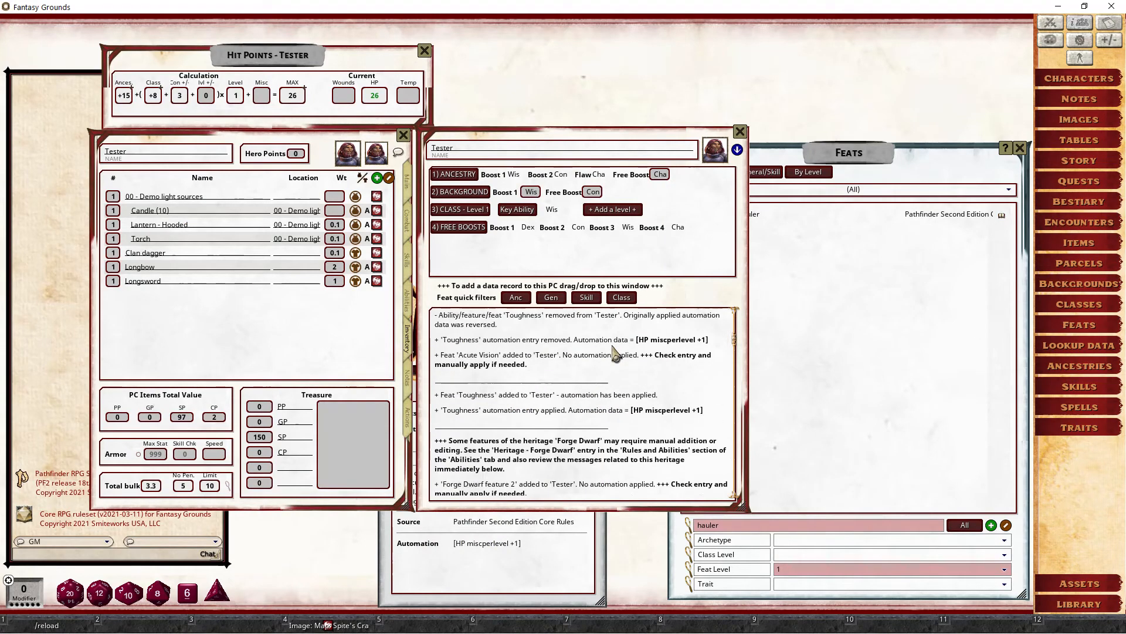
scroll(613, 352, "down", 3)
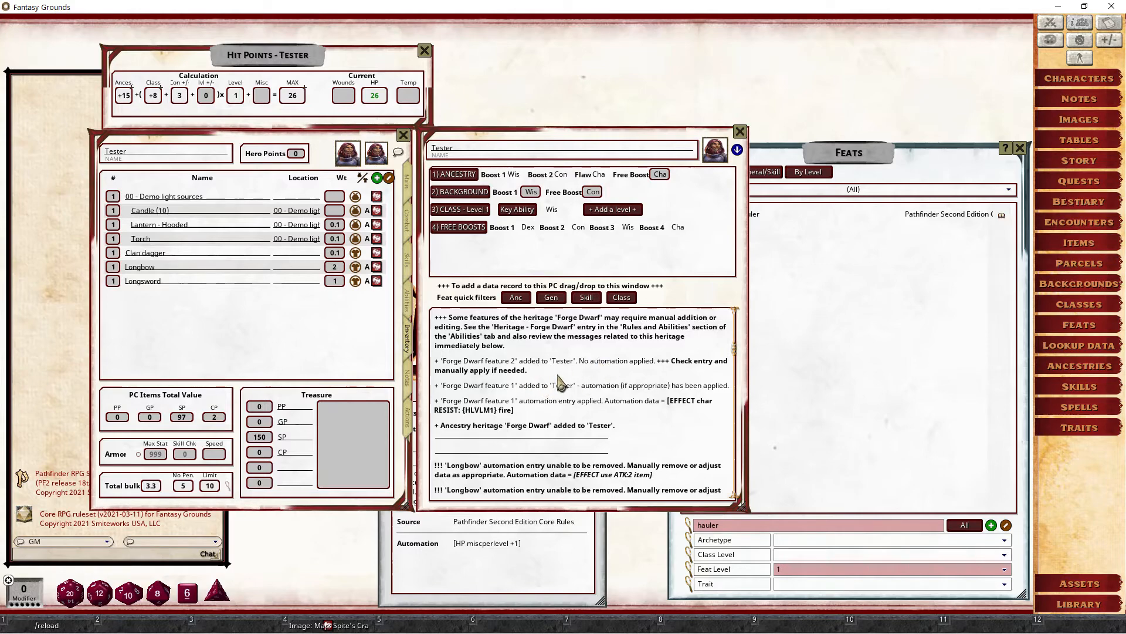
scroll(558, 376, "up", 6)
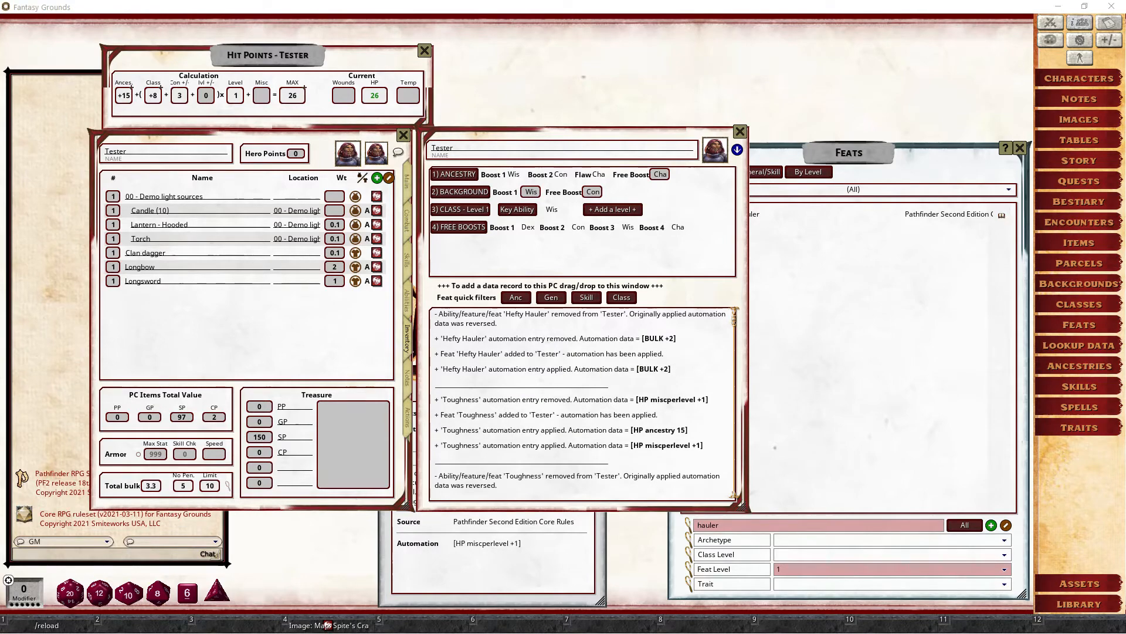
- Switch back to the automation document and read the sections from "Or" functionality and proficiency levels through Speed, Senses, Trait and HP
key("alt+Tab")
scroll(528, 317, "down", 10)
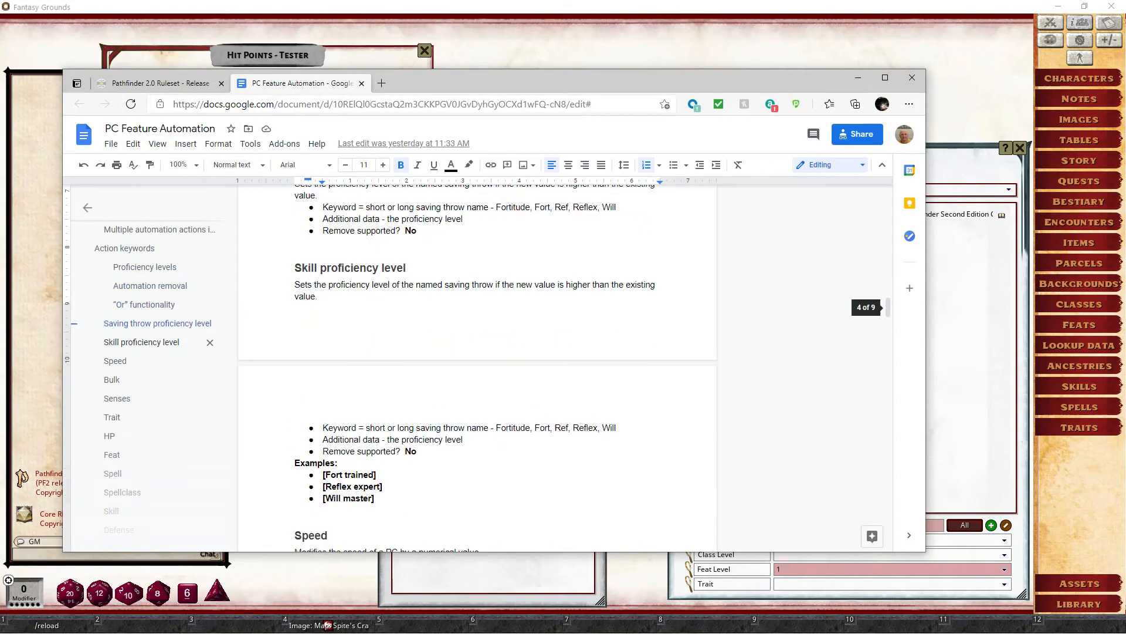
scroll(414, 291, "up", 10)
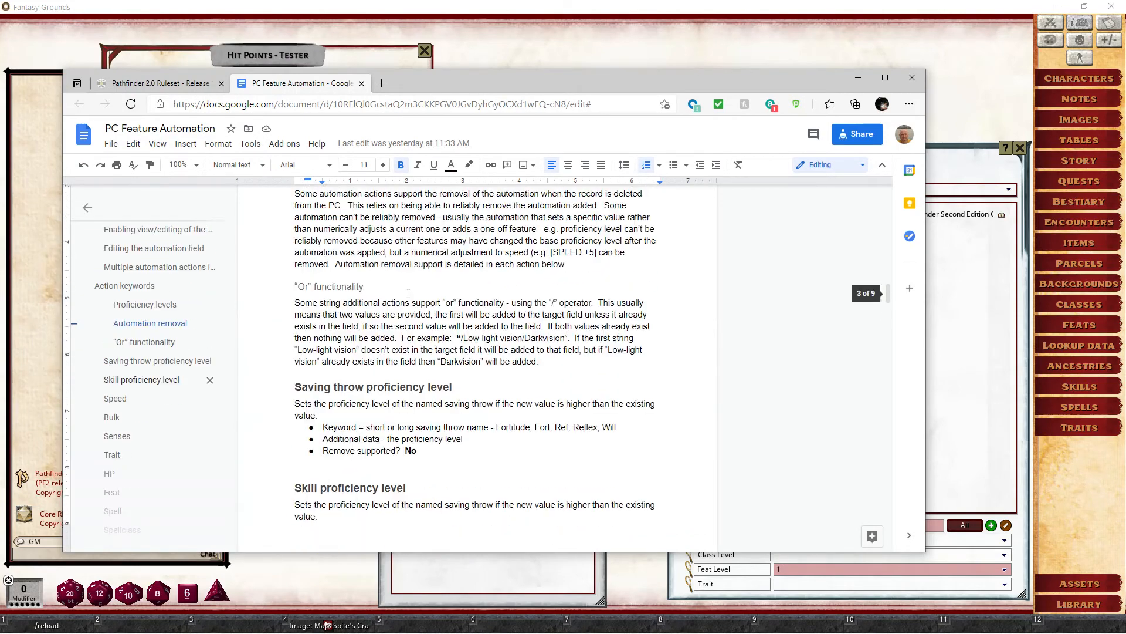
scroll(414, 291, "down", 7)
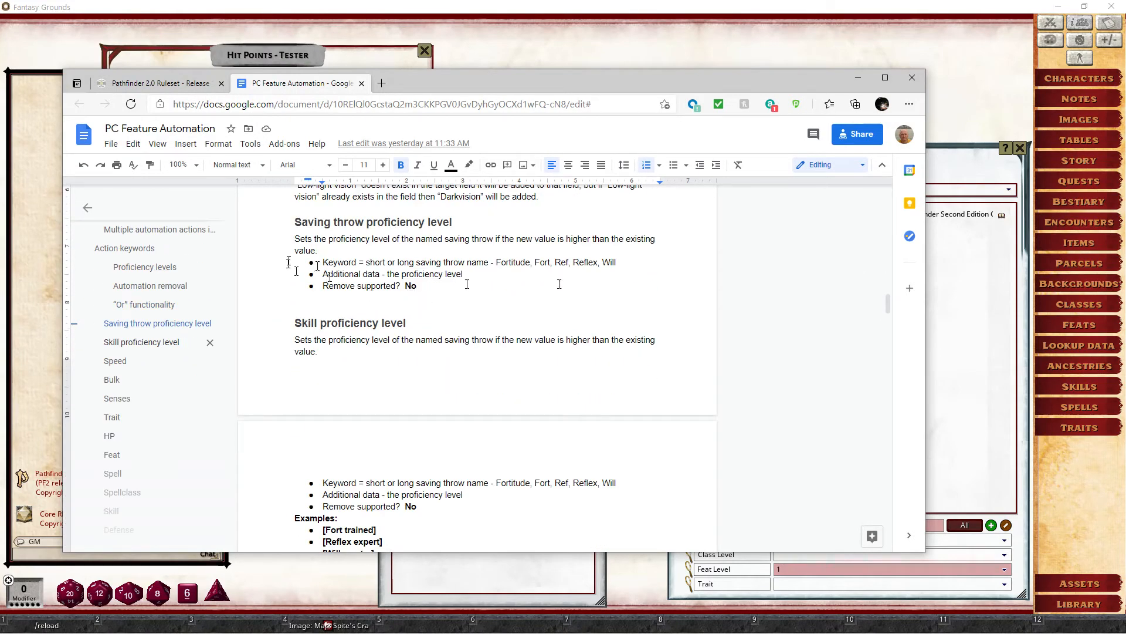
left_click(445, 288)
scroll(442, 289, "down", 4)
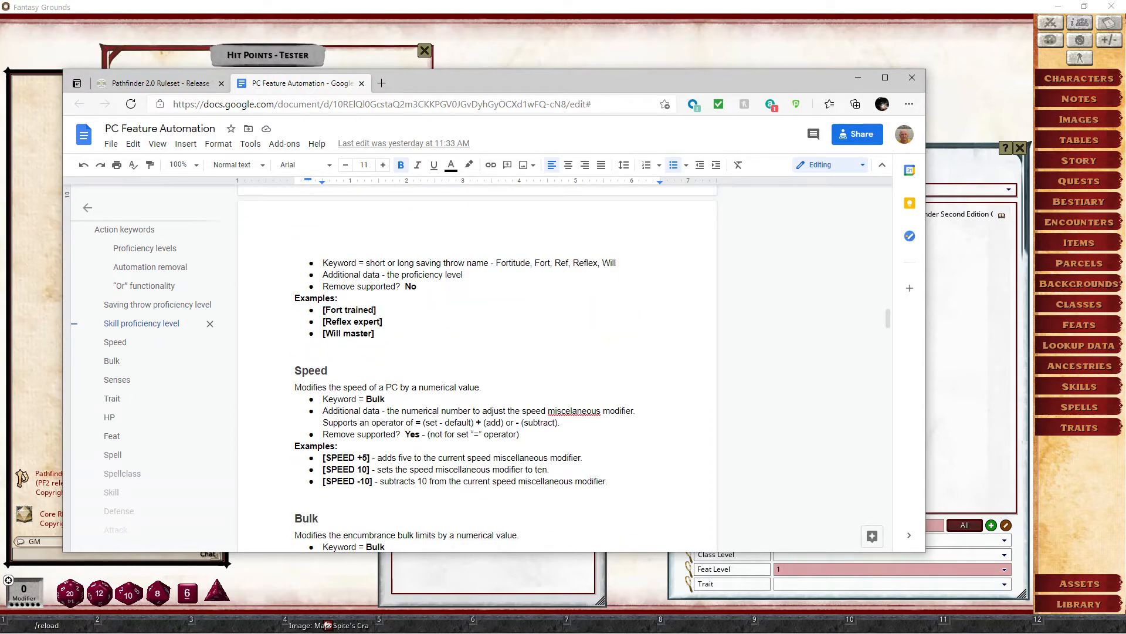
scroll(374, 346, "down", 10)
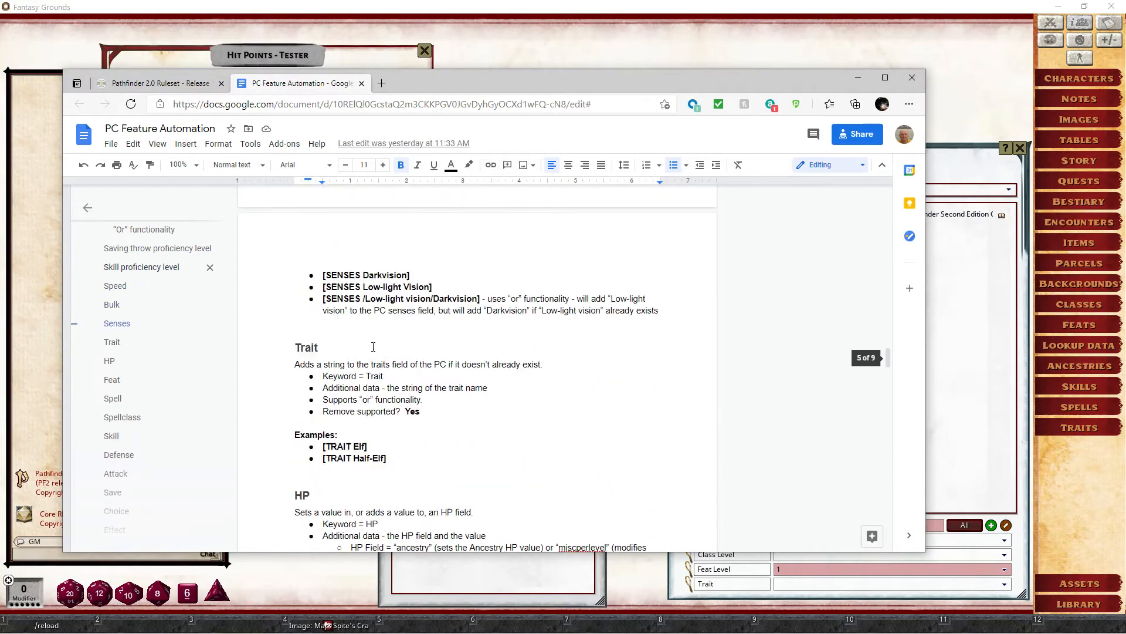
scroll(373, 347, "down", 7)
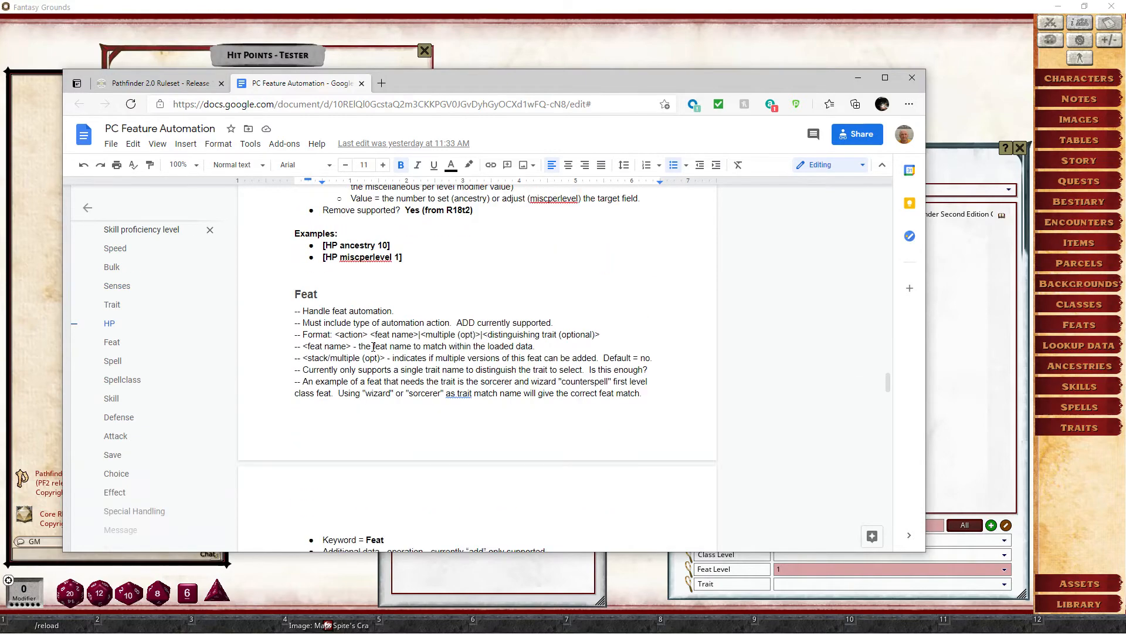
- Examine the Feat section's format notes and compare them with the Trait and HP keyword entries above
scroll(373, 346, "down", 2)
scroll(373, 347, "up", 3)
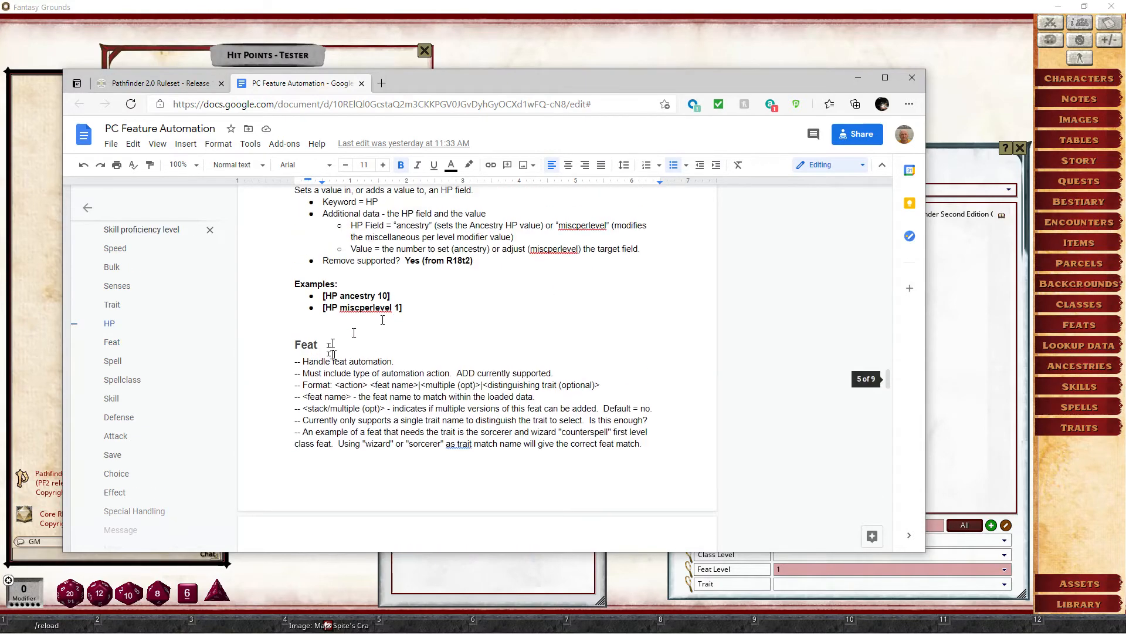
double_click(332, 349)
left_click_drag(653, 433, 296, 363)
left_click(495, 385)
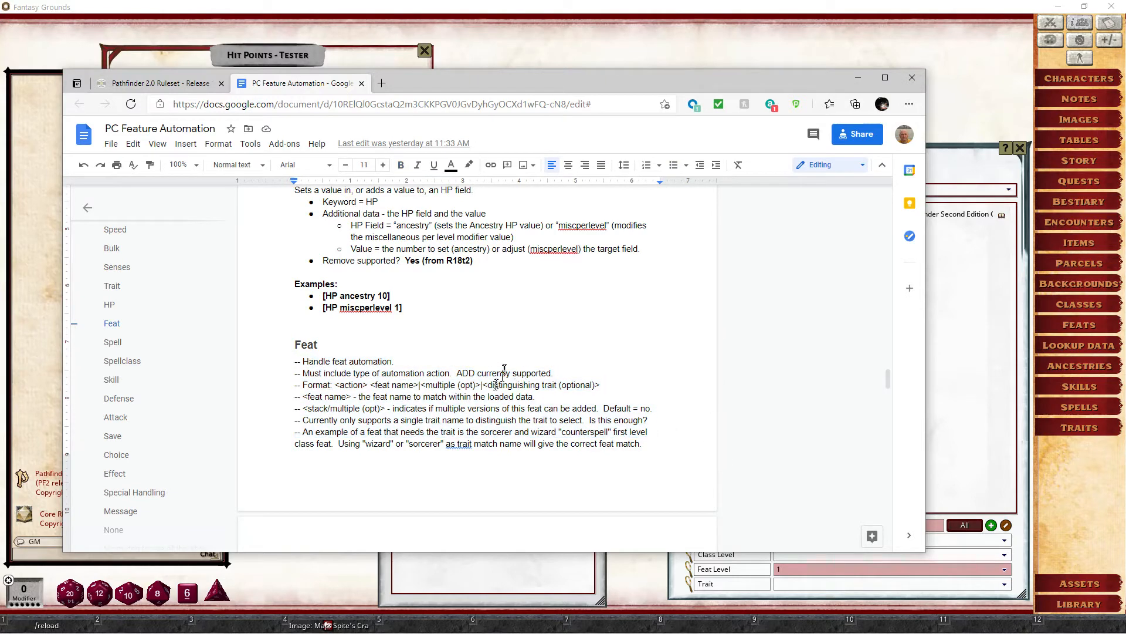
scroll(426, 368, "down", 2)
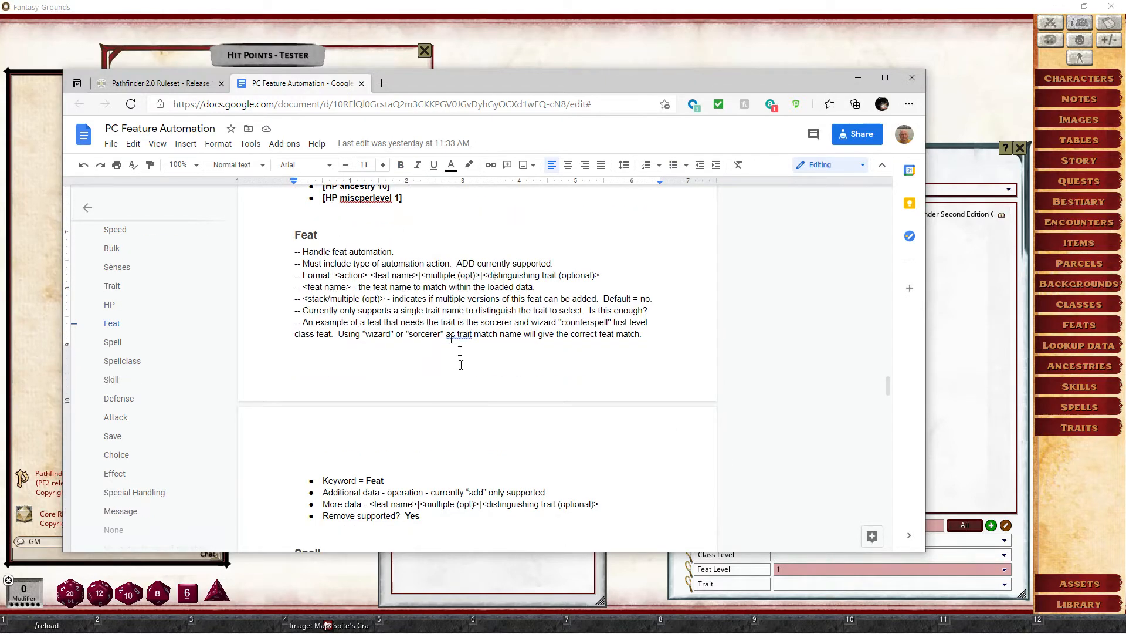
scroll(326, 336, "up", 5)
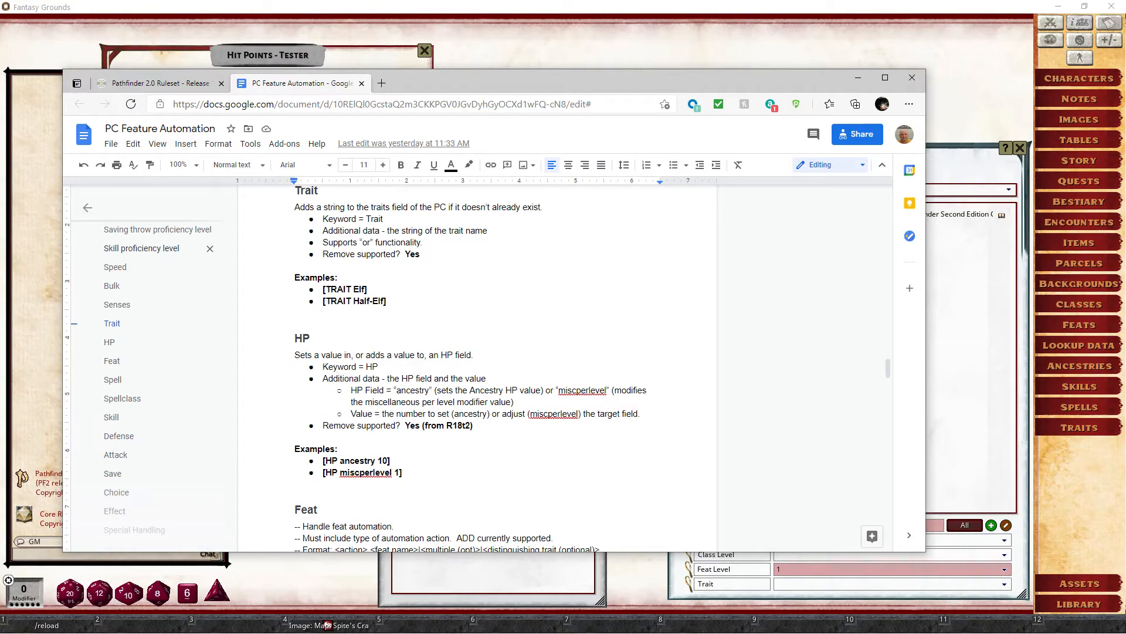
scroll(385, 463, "down", 12)
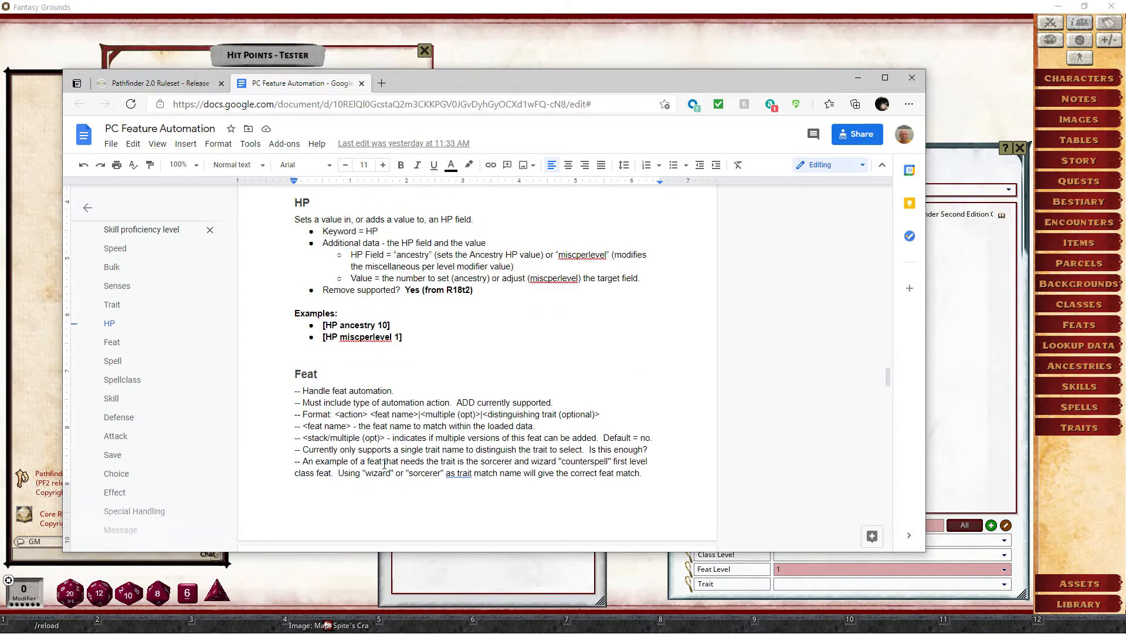
- Read the keyword sections from Spell and Spellclass through Skill, Attack and Save to Special Handling and Message
scroll(384, 464, "down", 1)
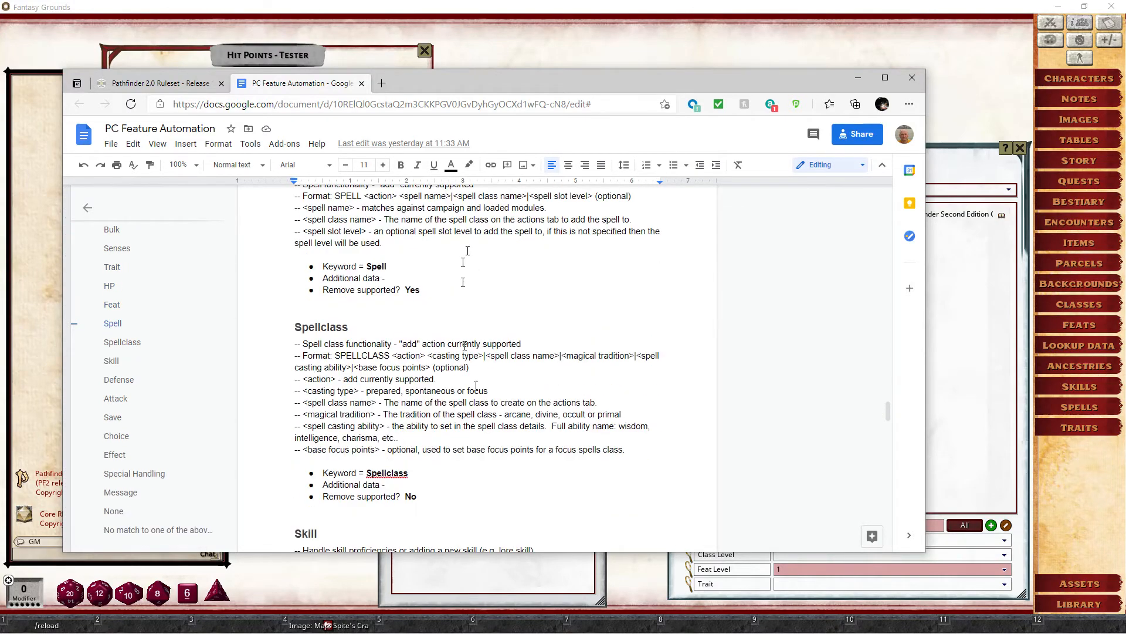
scroll(477, 368, "down", 8)
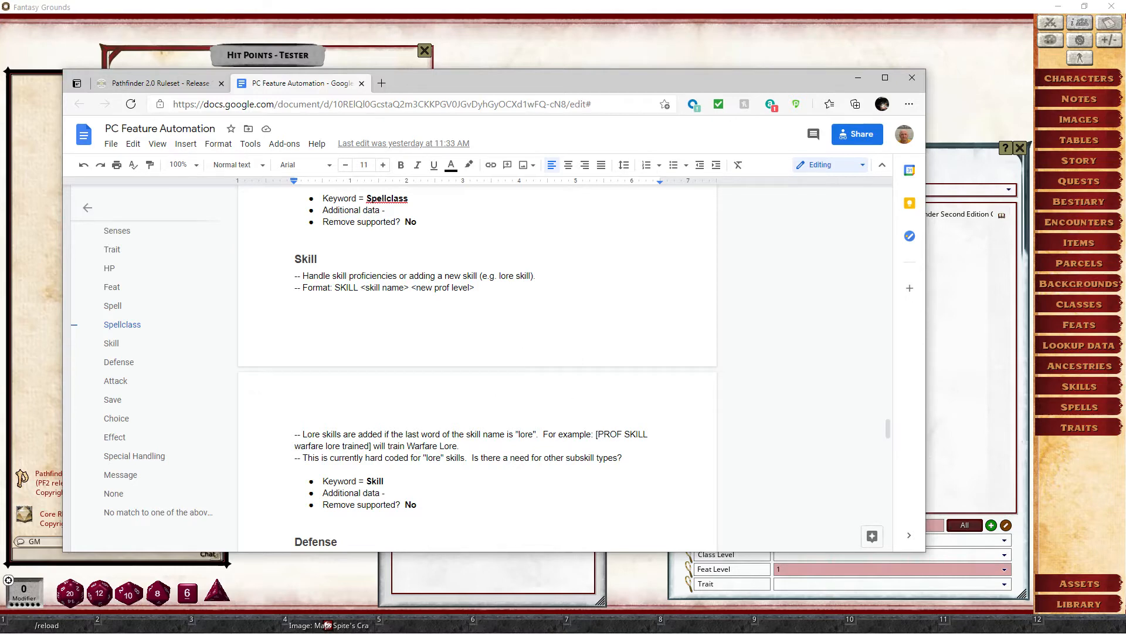
scroll(477, 364, "down", 10)
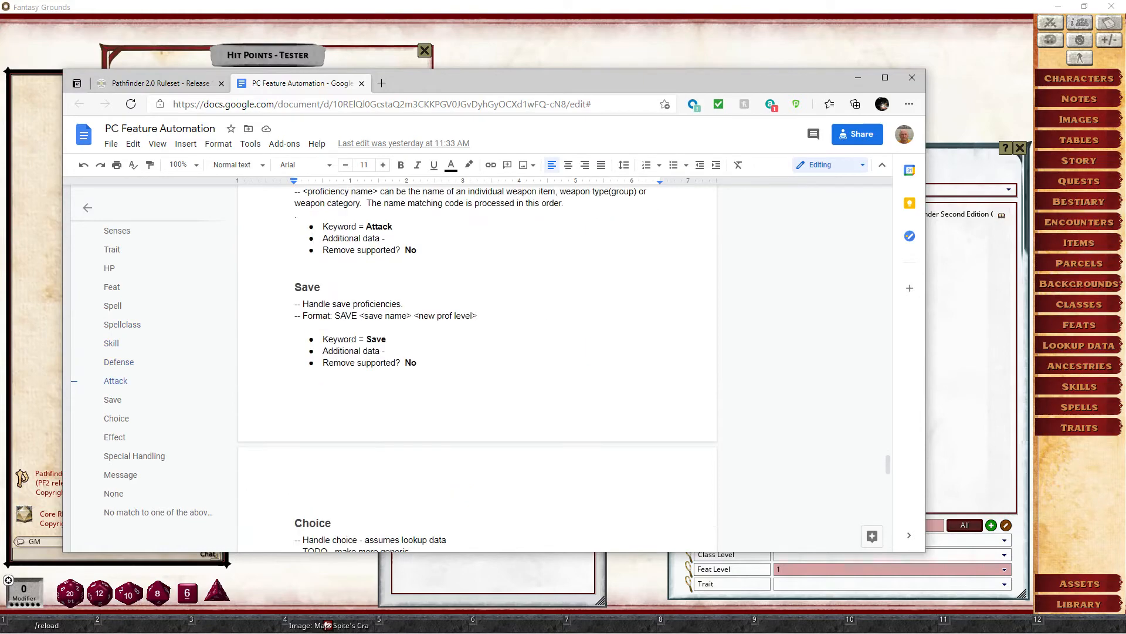
scroll(546, 326, "down", 13)
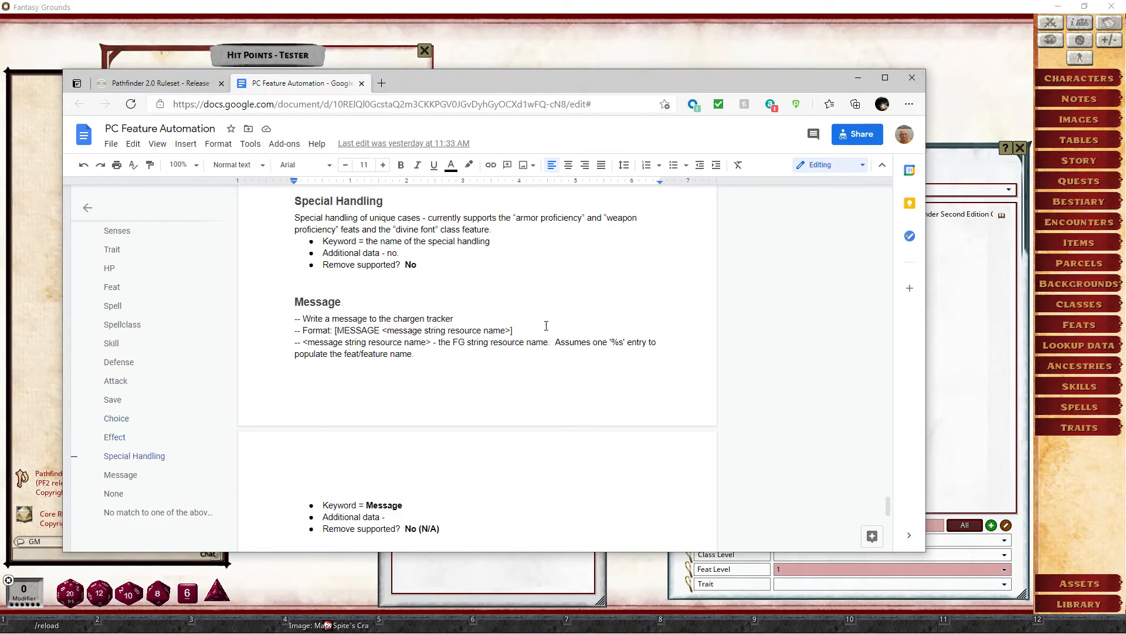
scroll(546, 325, "down", 6)
scroll(546, 326, "up", 7)
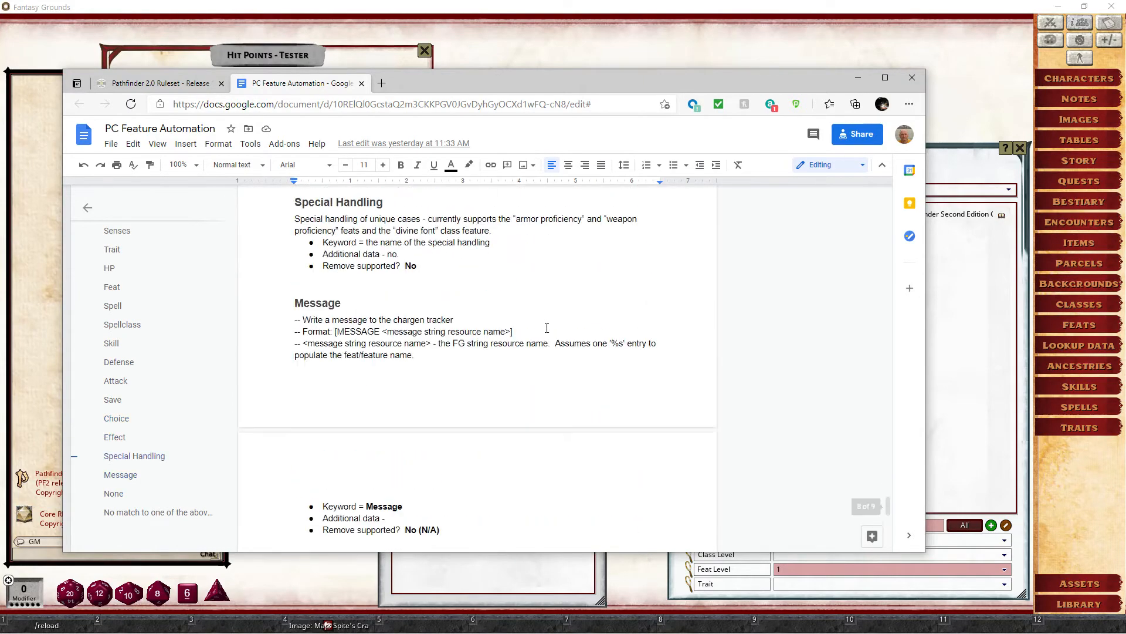
- Read the None section and the notes on text with no match to one of the codes at the document's end
scroll(547, 328, "down", 4)
scroll(547, 327, "down", 5)
scroll(546, 327, "up", 3)
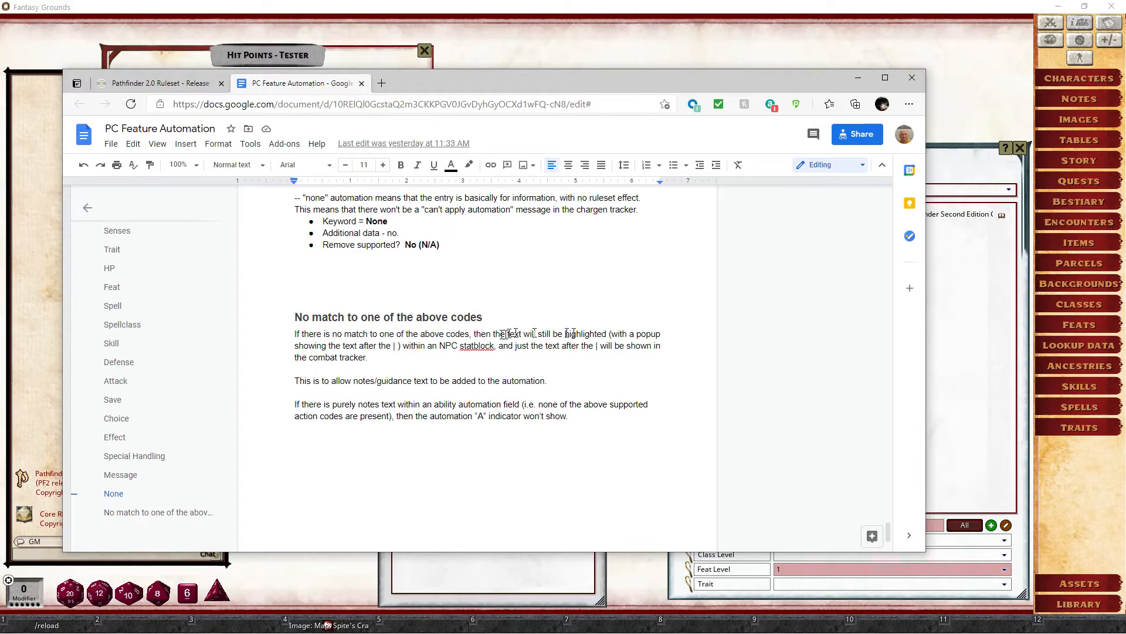
left_click(404, 356)
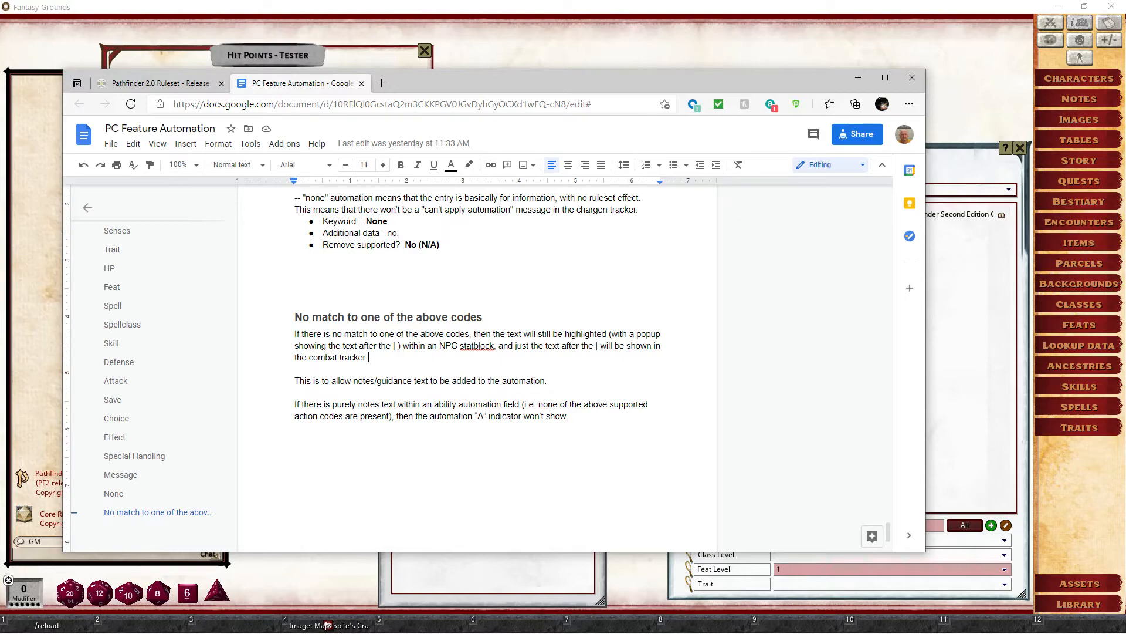
double_click(483, 361)
- Go back to the earlier sections on automation removal and on saving throw and skill proficiency levels, and reread them
scroll(418, 357, "up", 20)
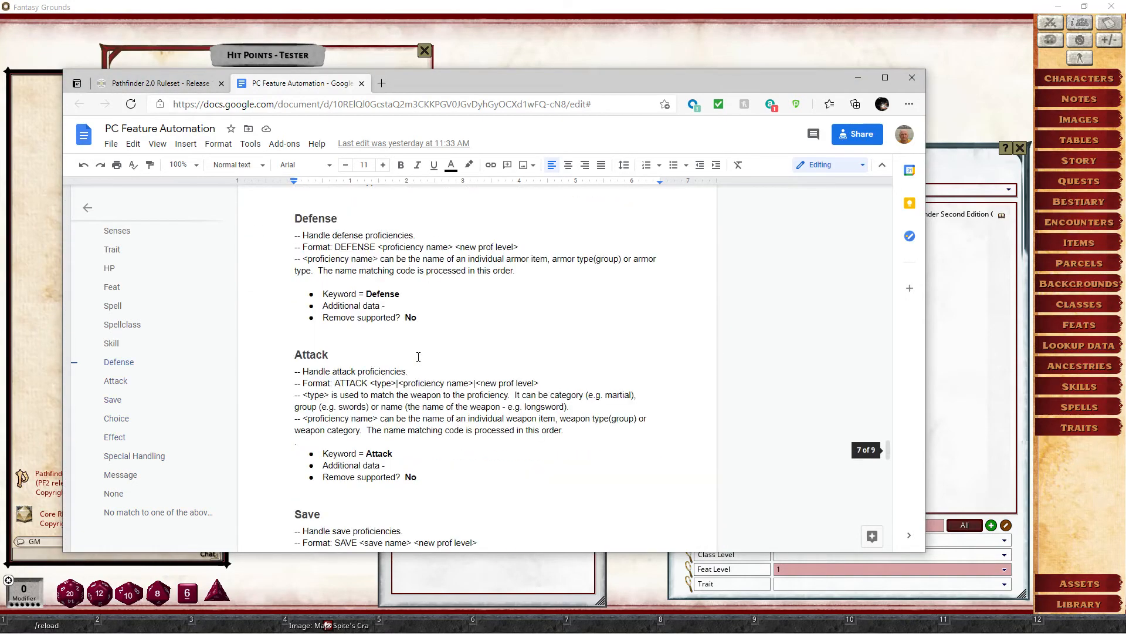
scroll(418, 356, "up", 20)
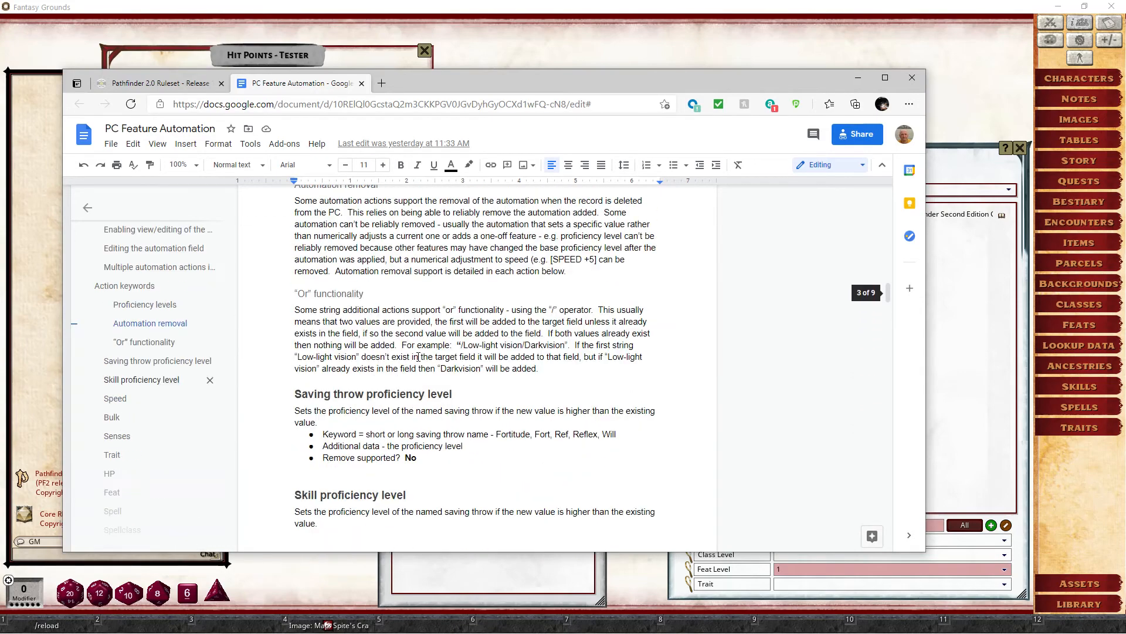
scroll(418, 356, "down", 4)
scroll(418, 356, "up", 8)
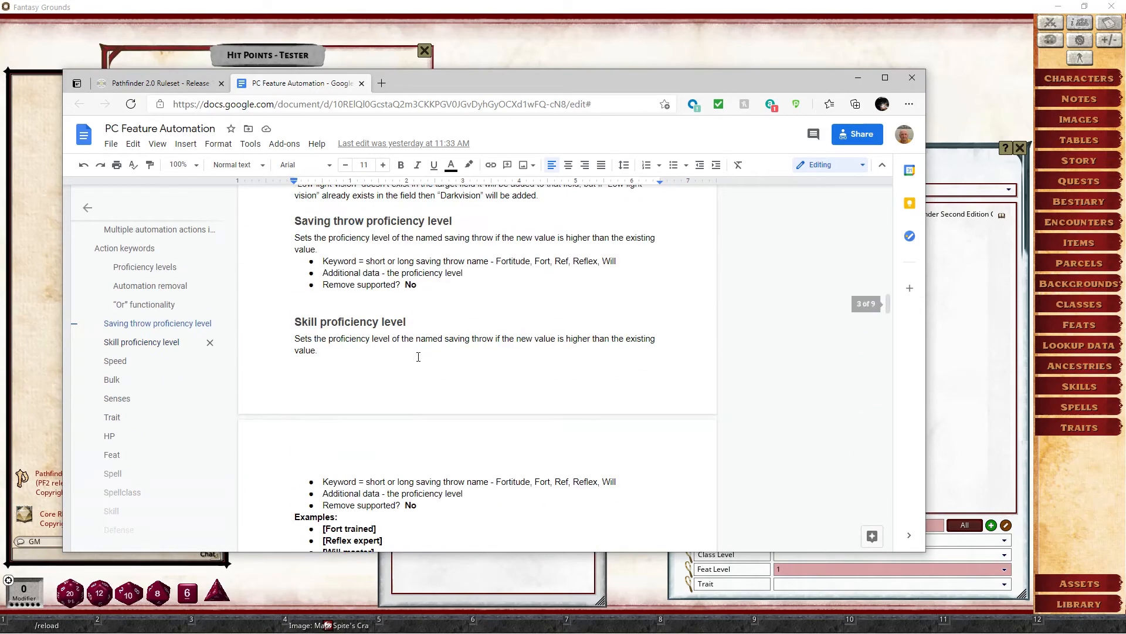
scroll(475, 371, "down", 8)
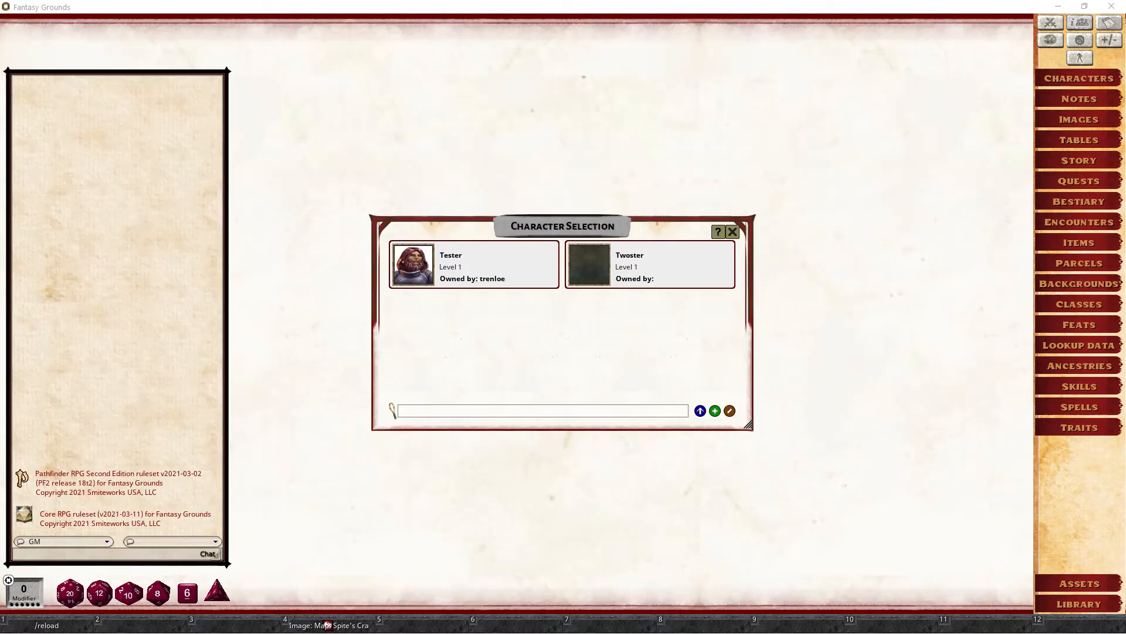
- Create a new character named Dwarfy and add the Dwarf ancestry to it through the tracker
left_click(714, 410)
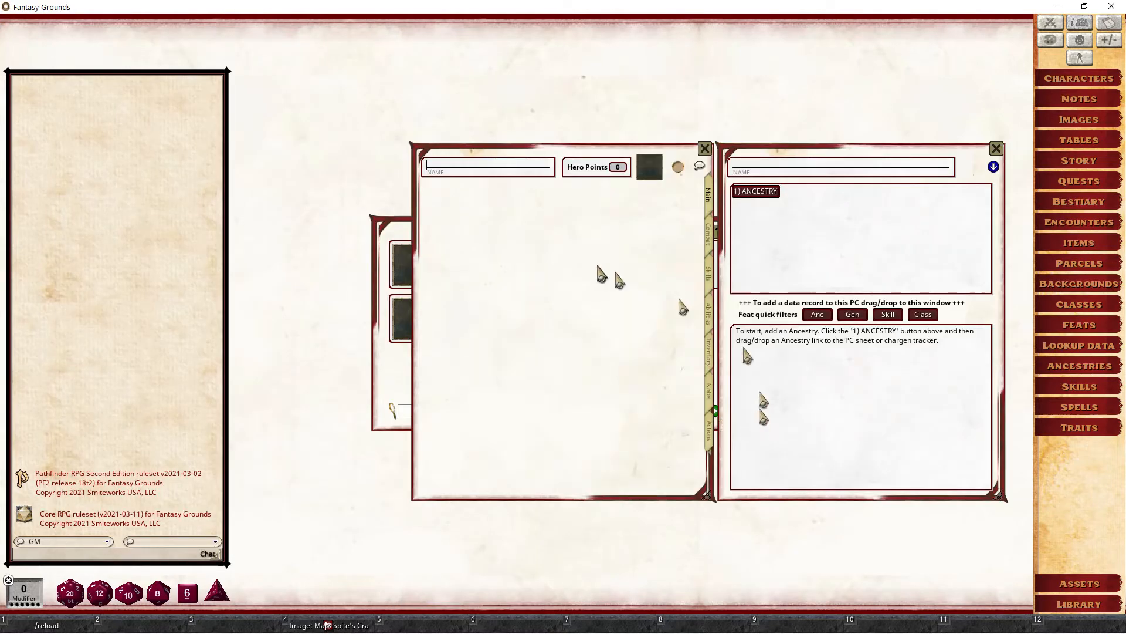
type("Dwarfy")
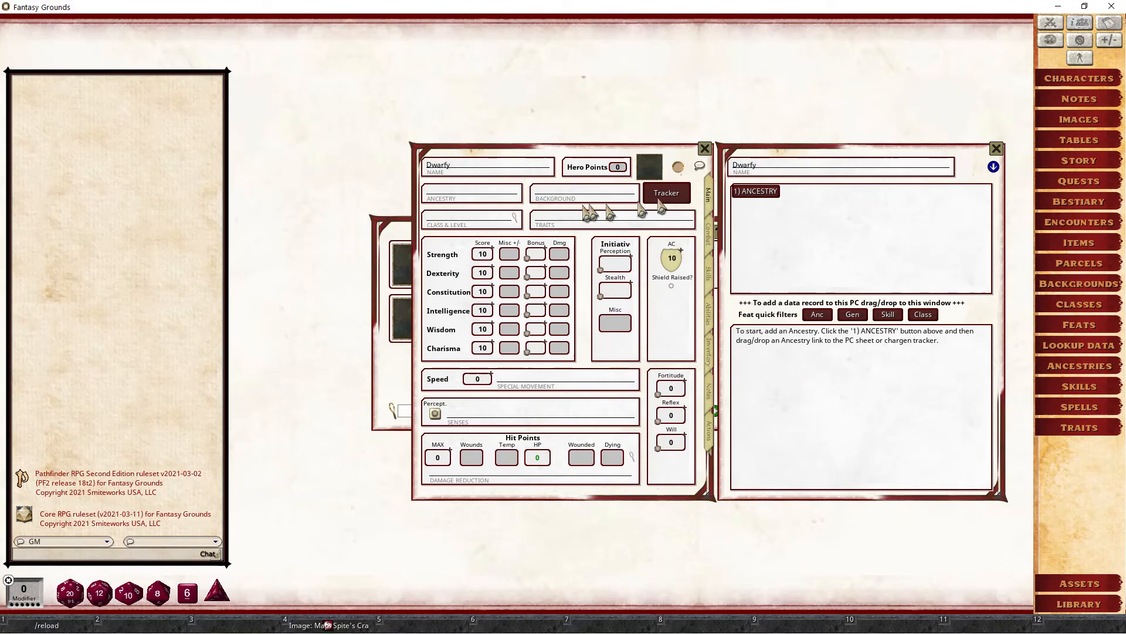
left_click(756, 191)
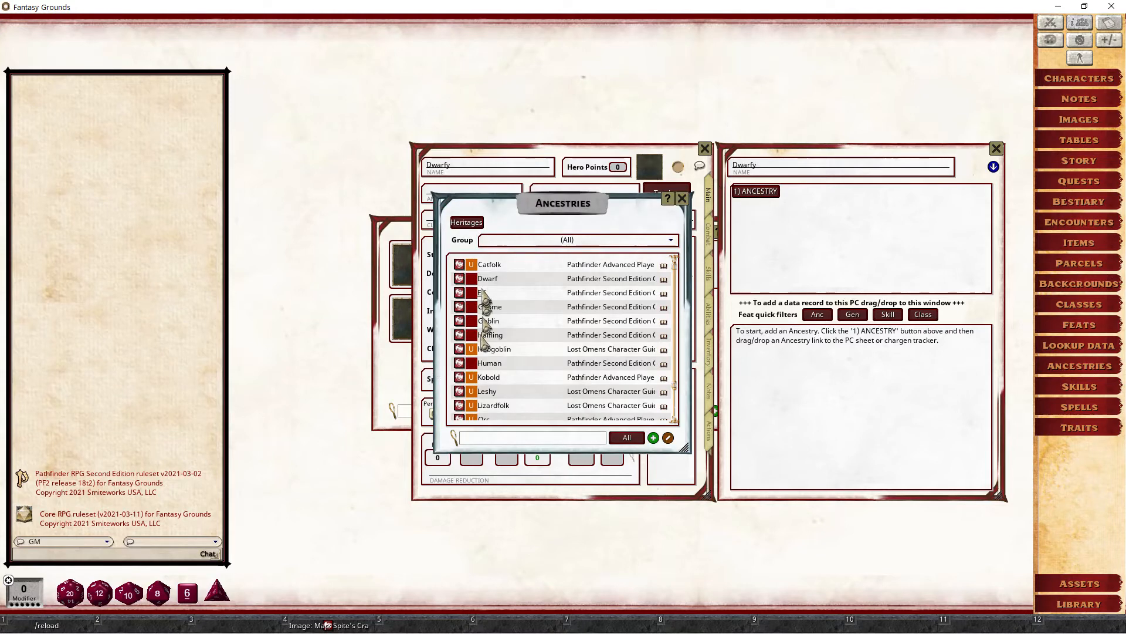
left_click_drag(459, 278, 845, 258)
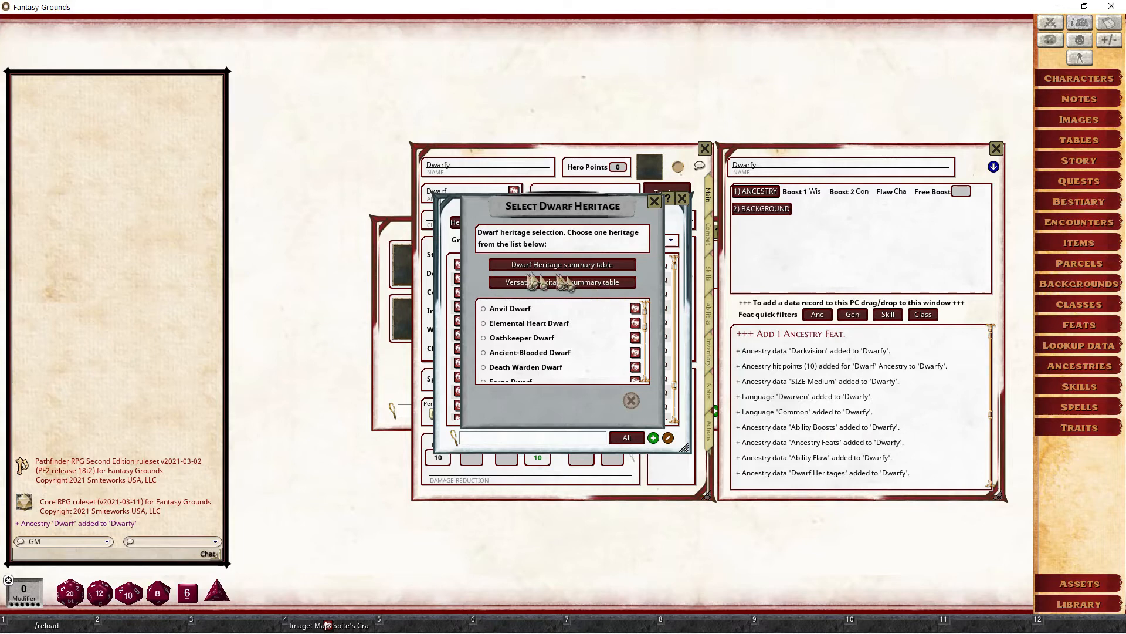
- Look through the dwarf heritages and uncommon versatile heritages offered in the heritage selection list
scroll(538, 339, "down", 3)
scroll(538, 339, "down", 4)
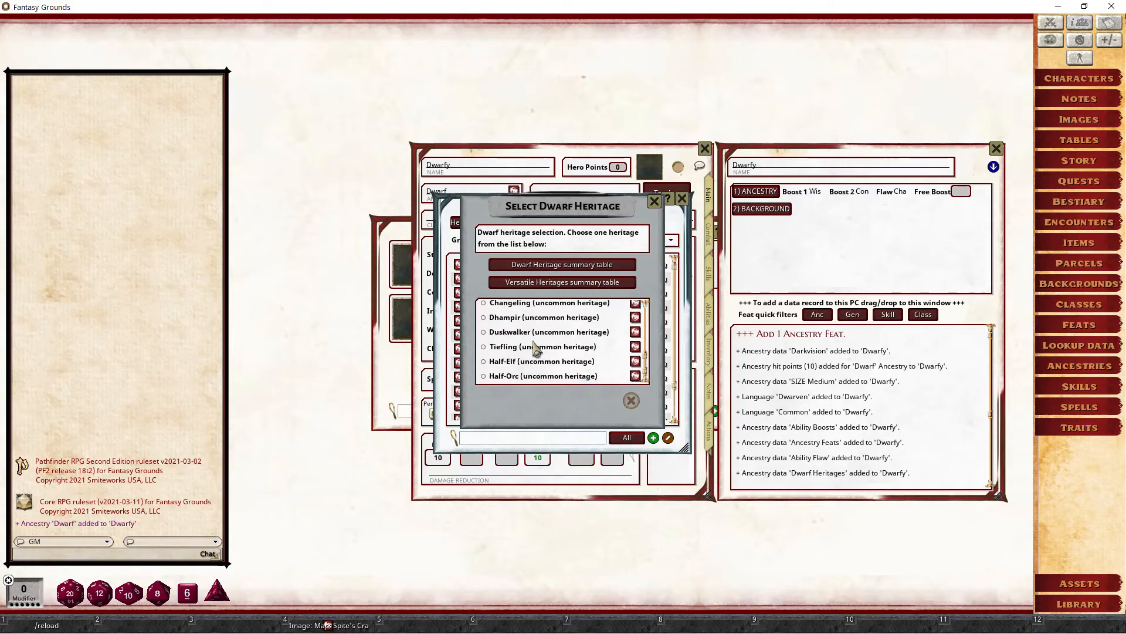
scroll(535, 346, "up", 3)
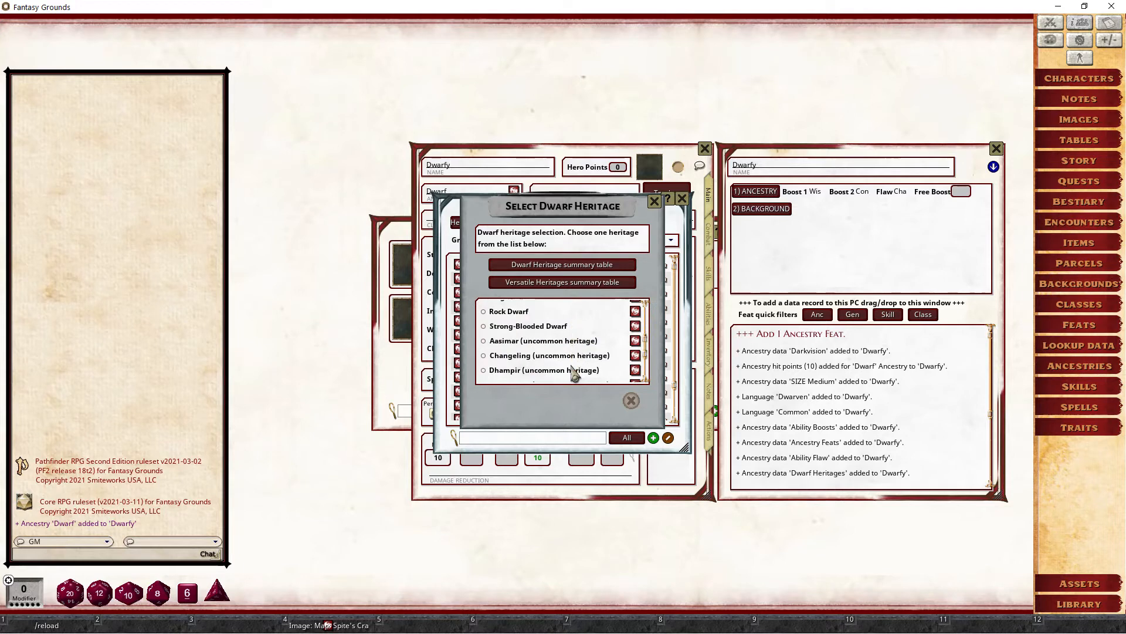
scroll(573, 371, "down", 3)
scroll(573, 371, "up", 9)
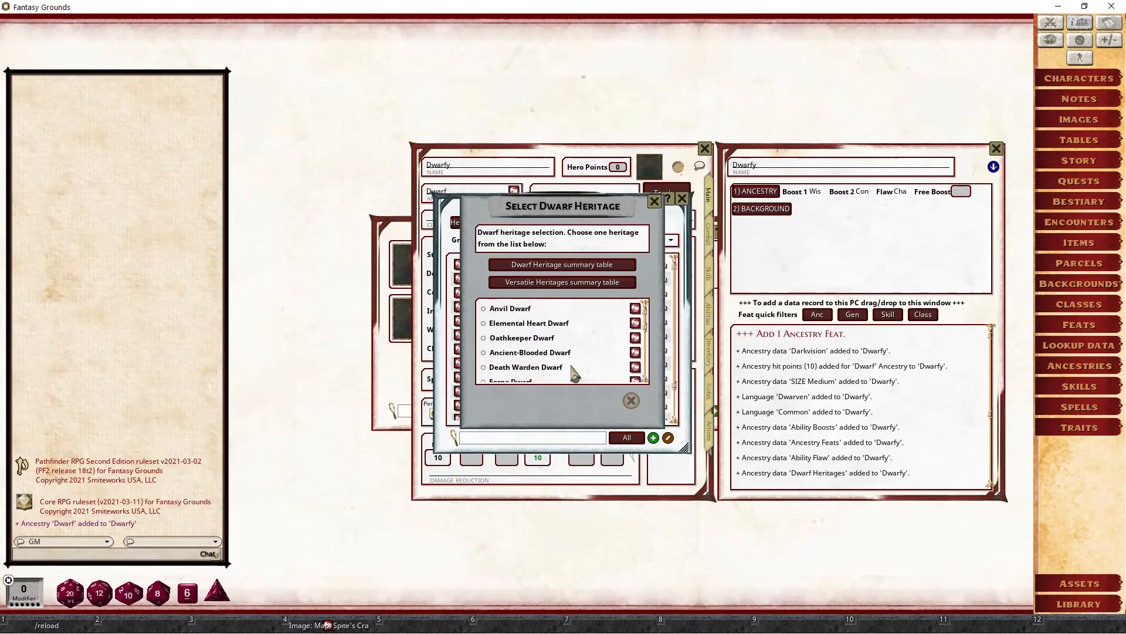
scroll(551, 335, "down", 5)
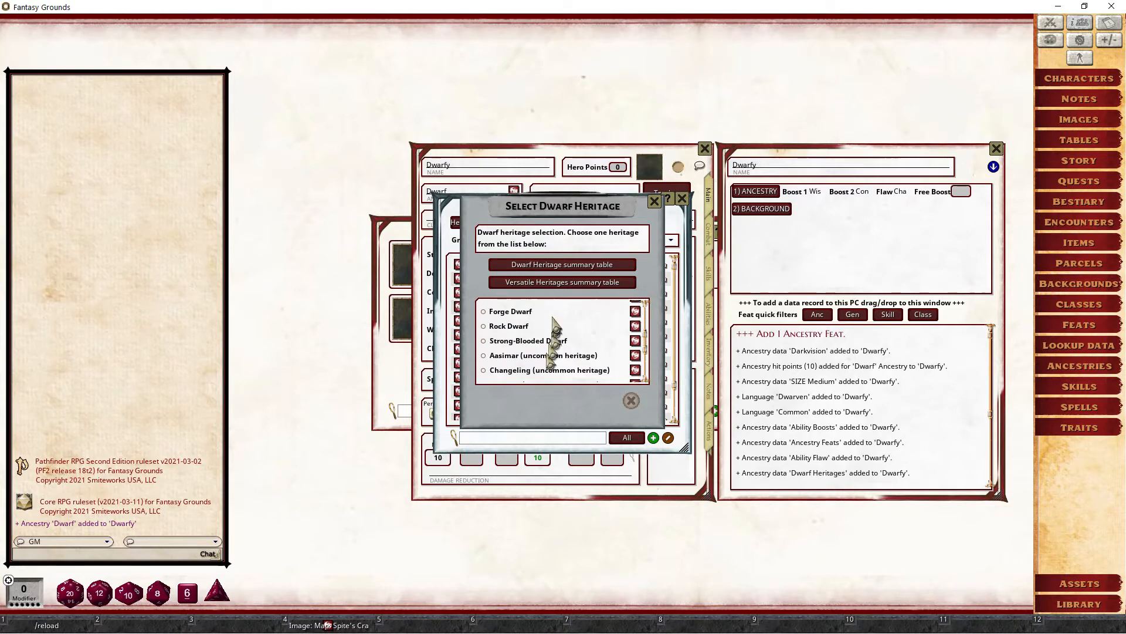
scroll(551, 345, "up", 1)
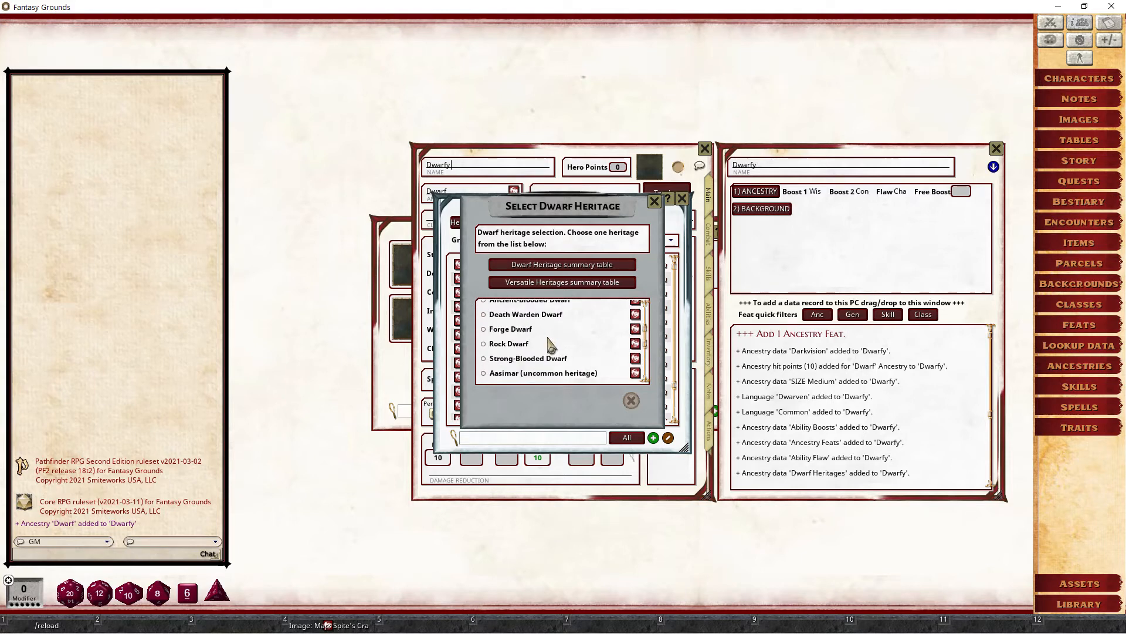
scroll(549, 344, "up", 3)
scroll(548, 352, "down", 1)
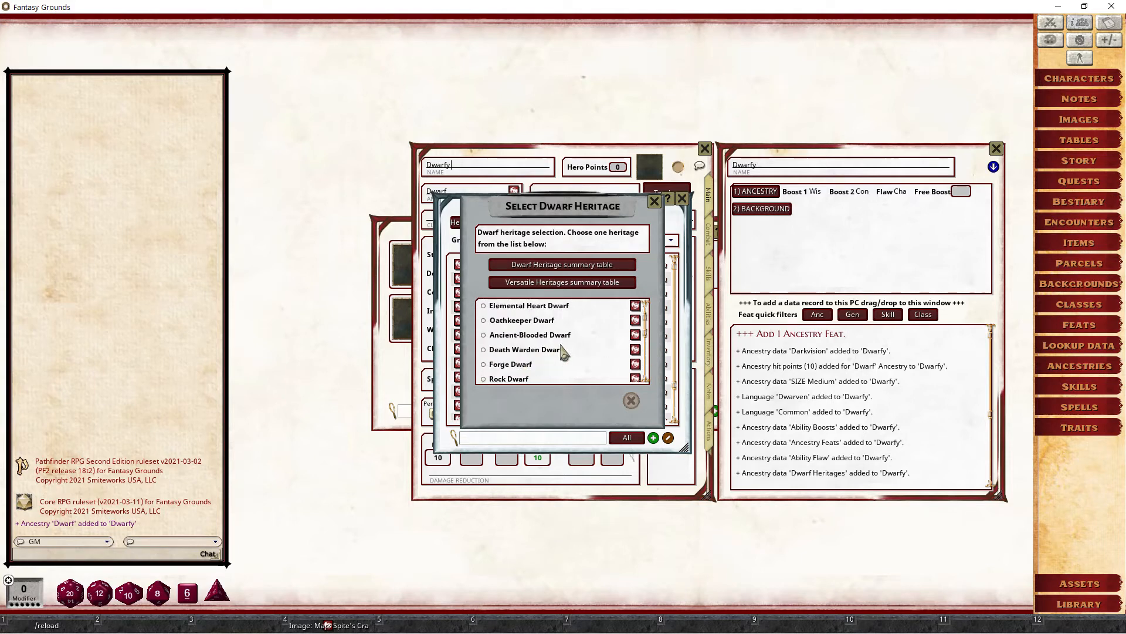
- Check Forge Dwarf feature 1 in the Forge Dwarf record, close the records, and choose Forge Dwarf as Dwarfy's heritage
left_click(636, 364)
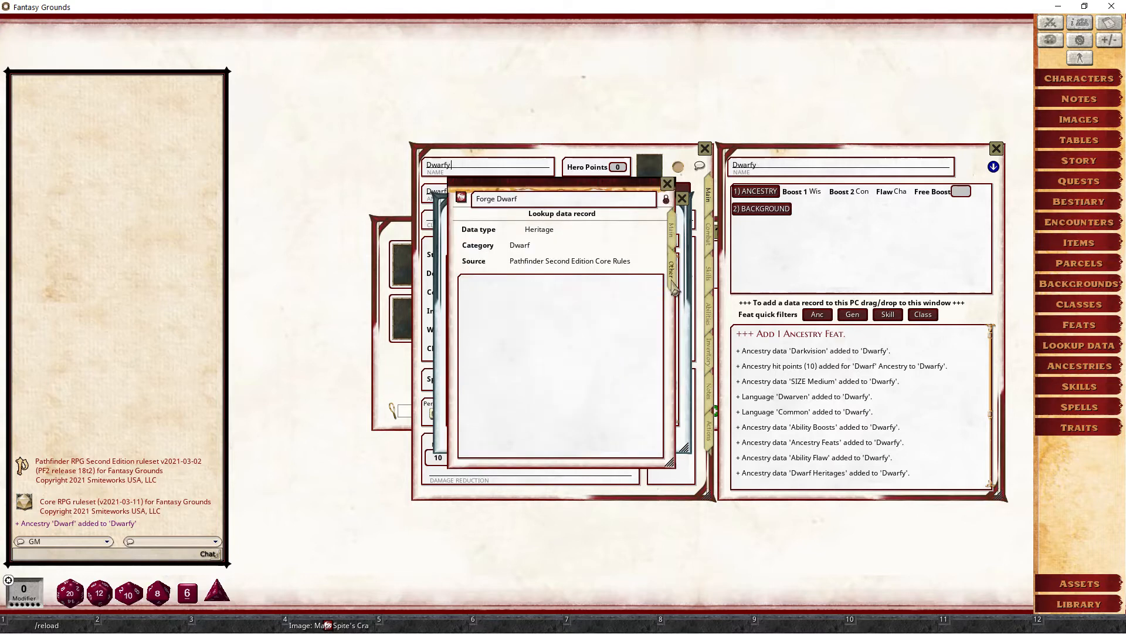
left_click(641, 305)
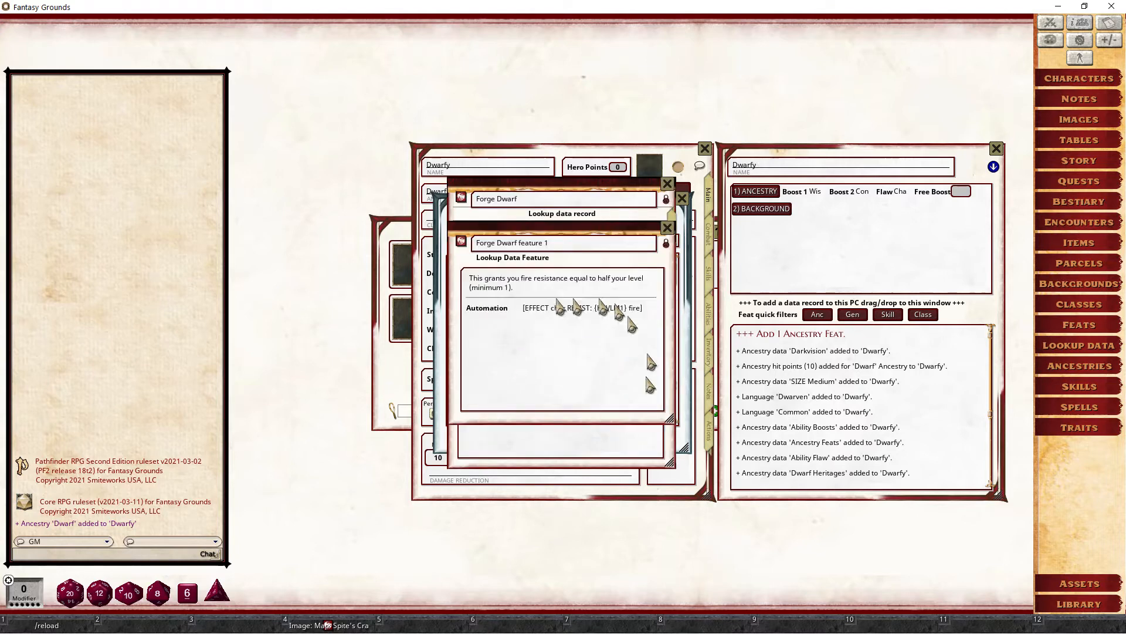
left_click(667, 228)
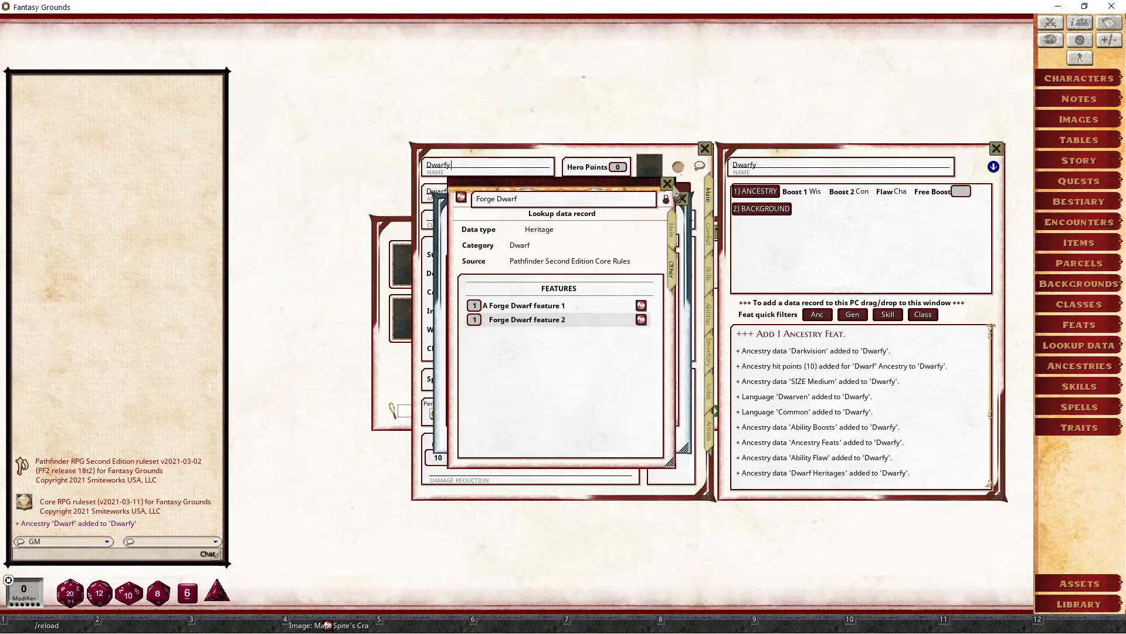
left_click(666, 184)
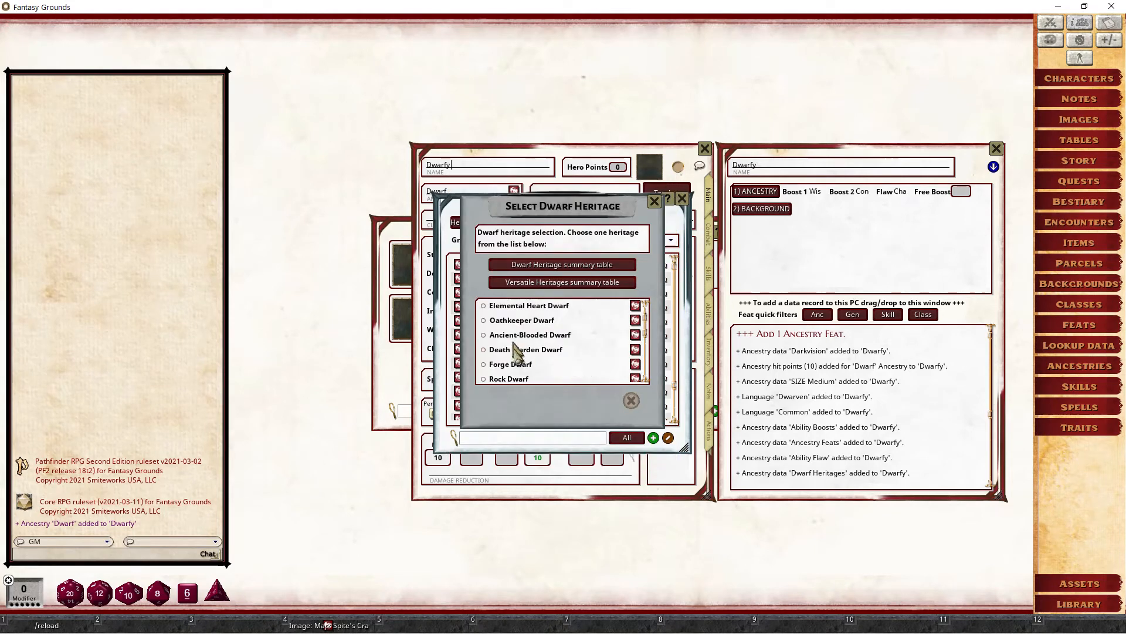
left_click(511, 366)
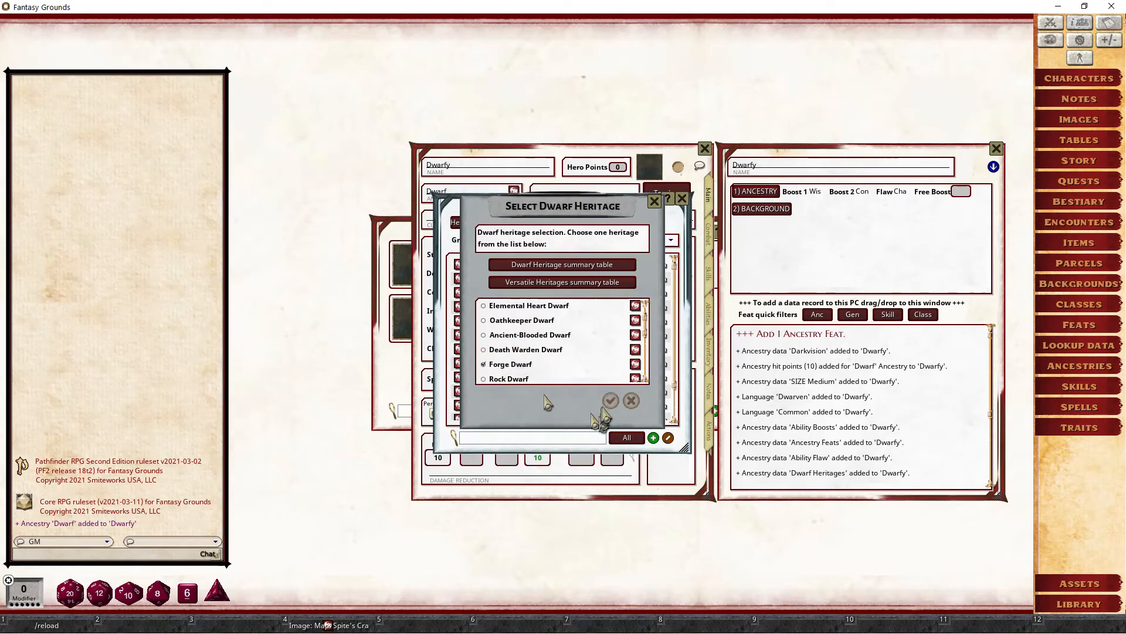
left_click(609, 396)
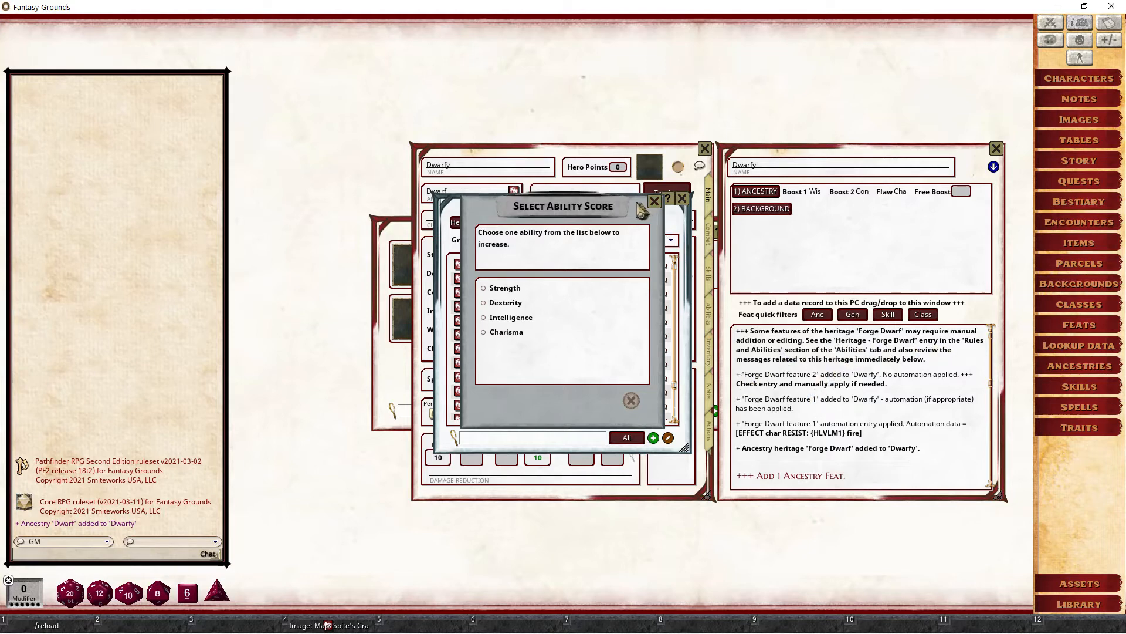
- Move the ability score selection clear of the sheet, close the ancestries list, and choose Strength as the free boost
left_click_drag(641, 210, 315, 209)
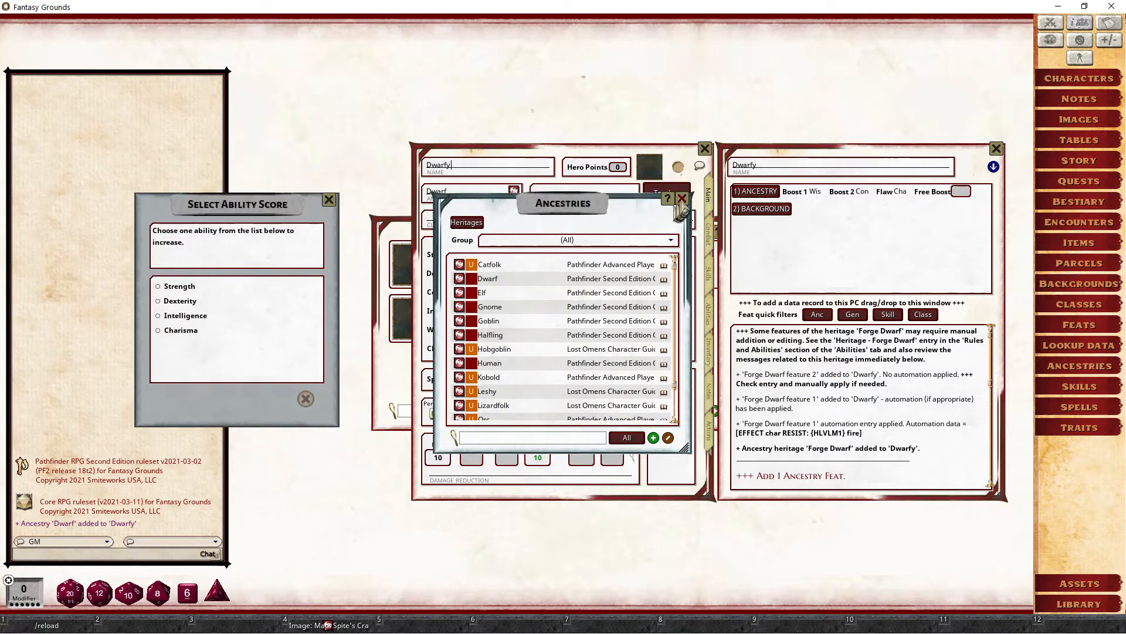
left_click(682, 200)
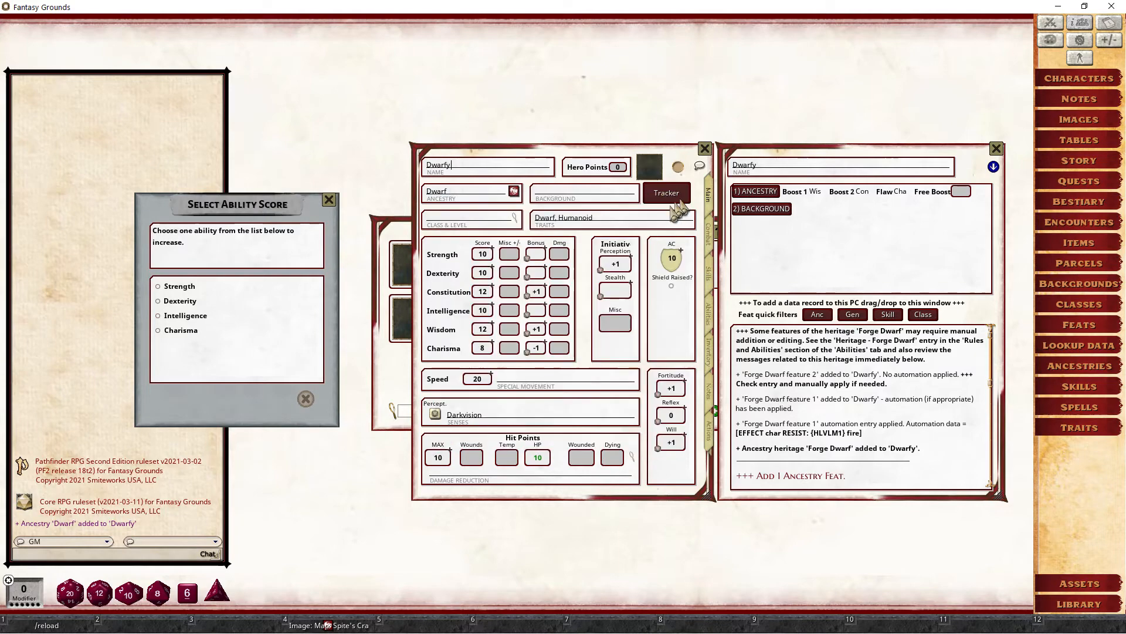
left_click(177, 287)
left_click(285, 393)
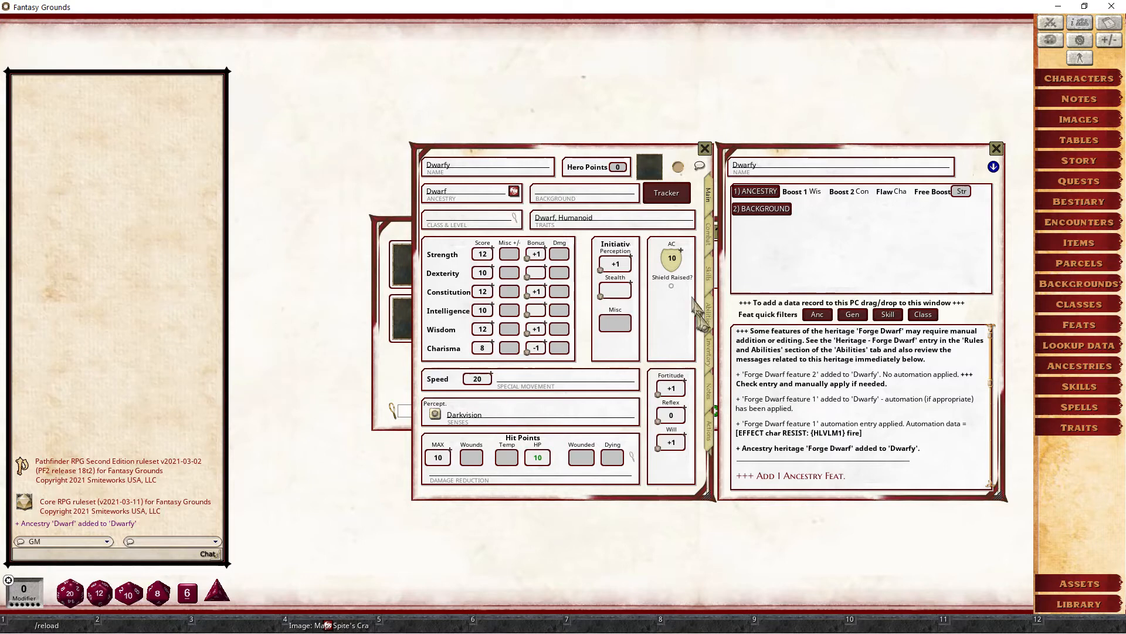
- Read the Heritage - Forge Dwarf, Forge Dwarf feature 1 and Forge Dwarf feature 2 entries among Dwarfy's rules and abilities
left_click(708, 314)
scroll(613, 451, "down", 1)
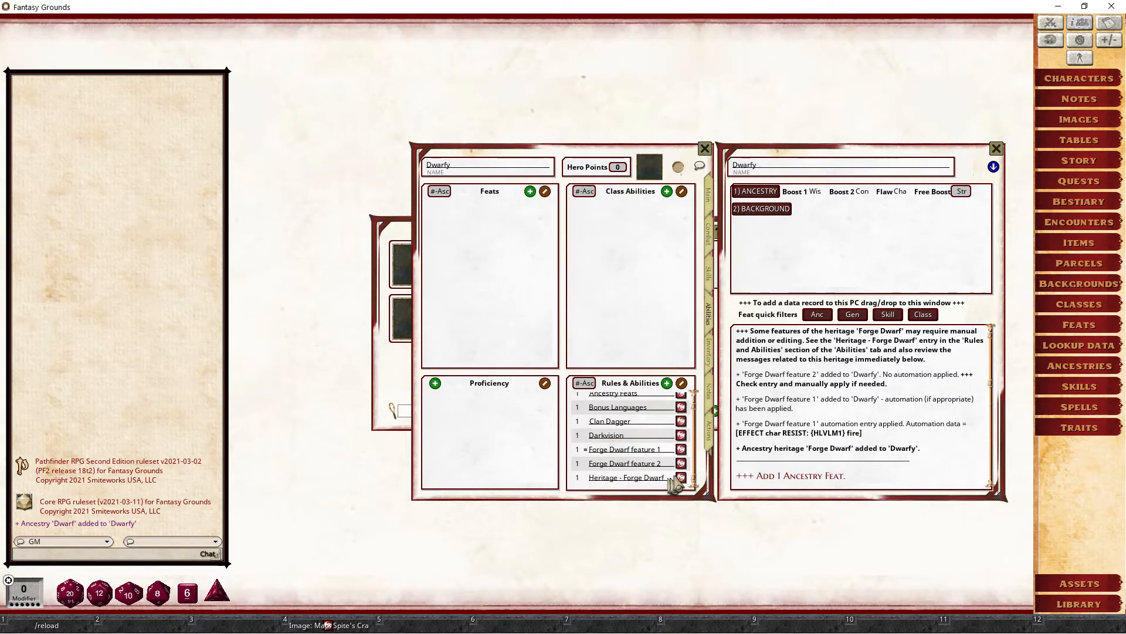
left_click(681, 478)
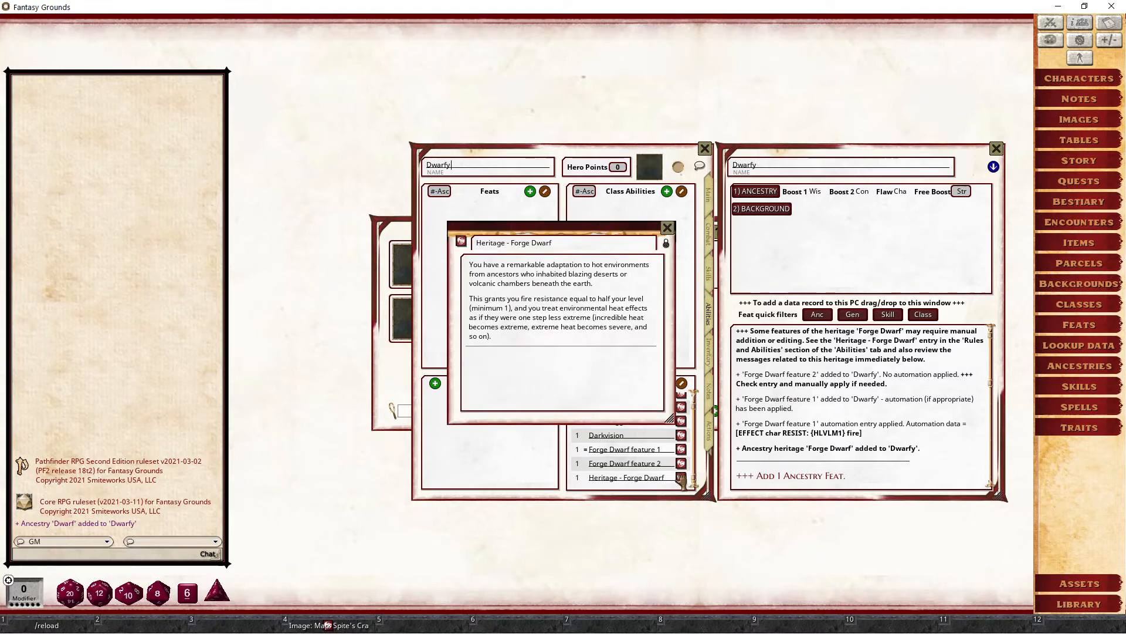
left_click(667, 227)
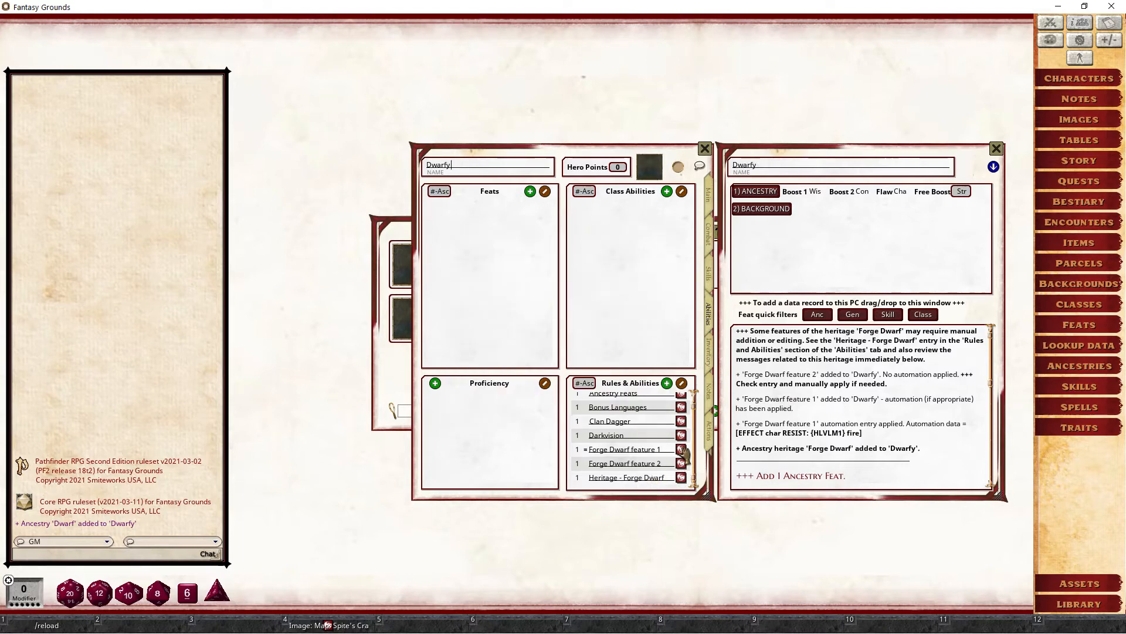
left_click(681, 450)
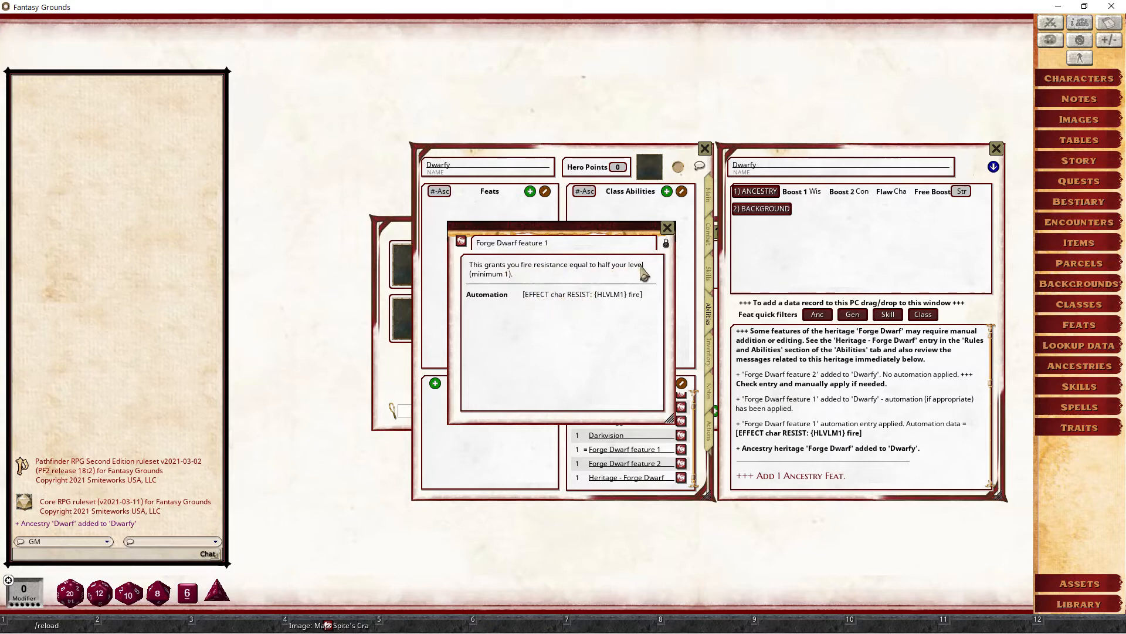
left_click_drag(616, 228, 267, 227)
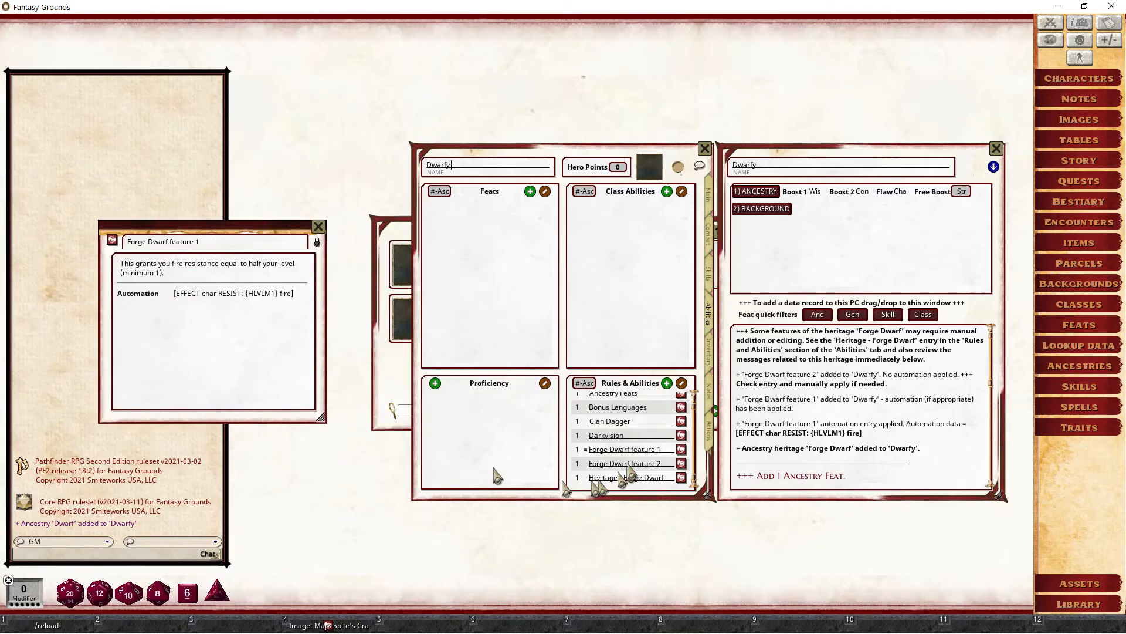
left_click(681, 463)
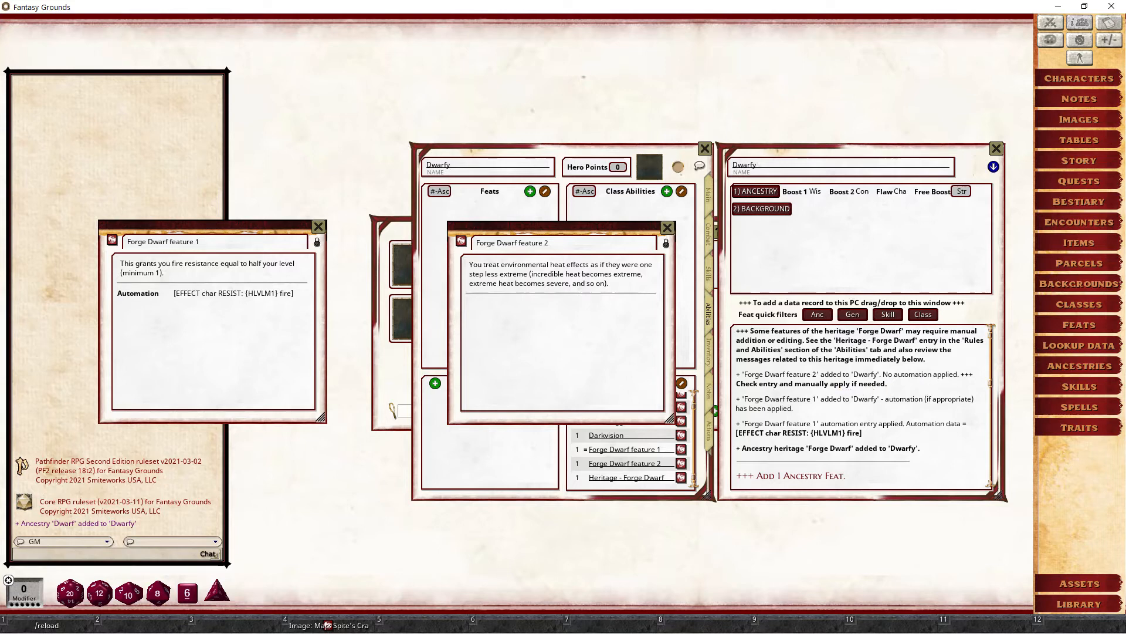
left_click(667, 227)
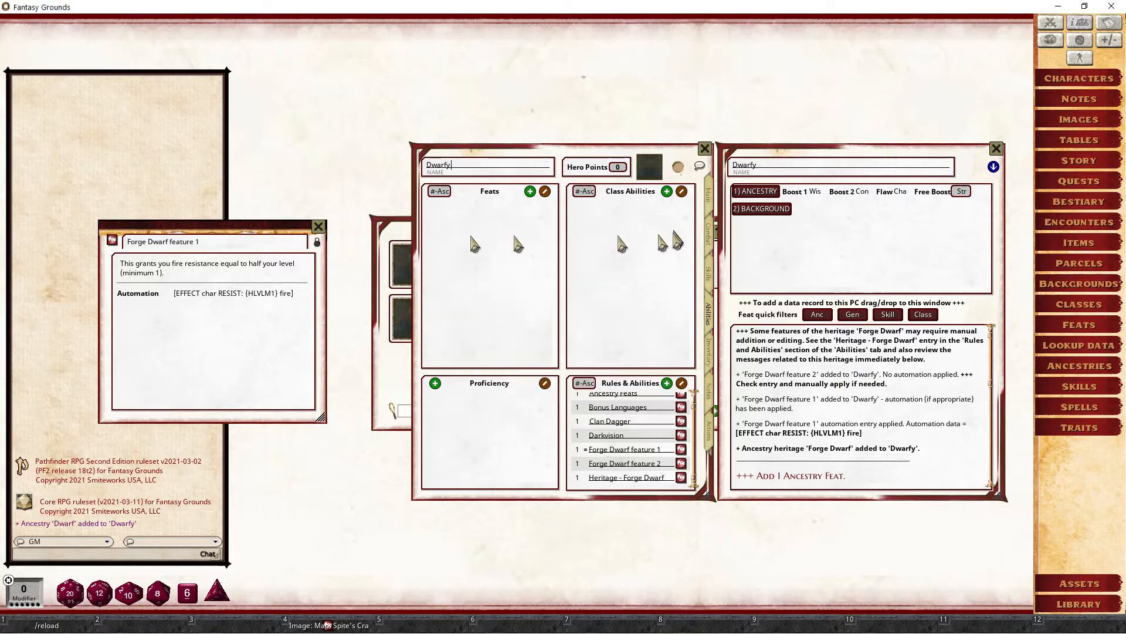
- Place the Forge Dwarf feature 1 record beside Dwarfy's sheet and show the sheet's character effects
left_click_drag(243, 227, 853, 331)
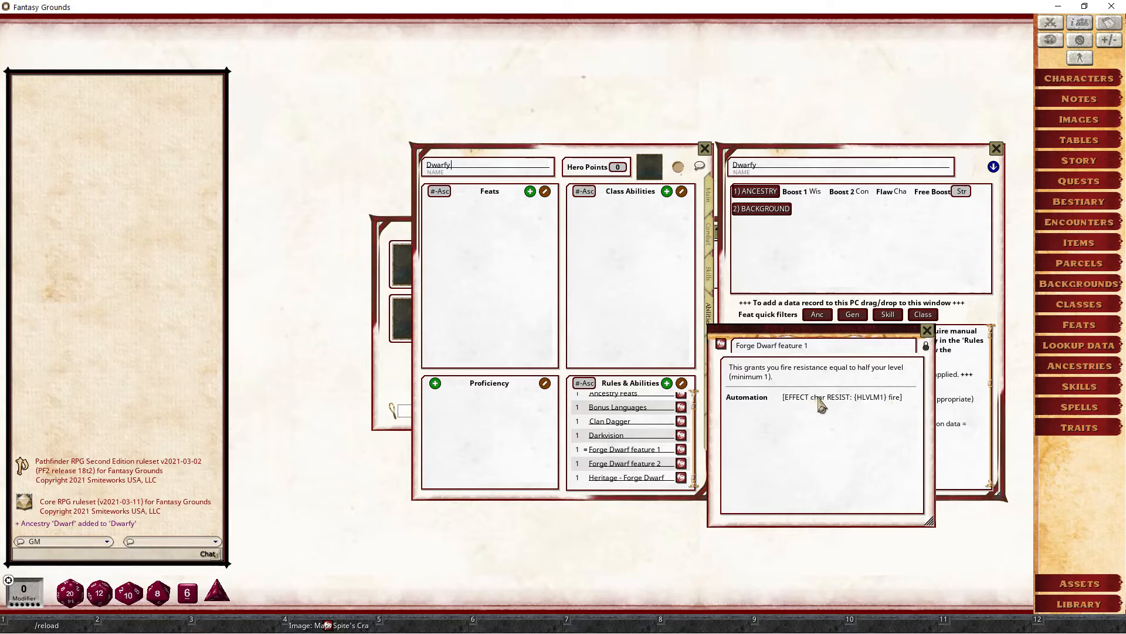
left_click_drag(820, 404, 524, 400)
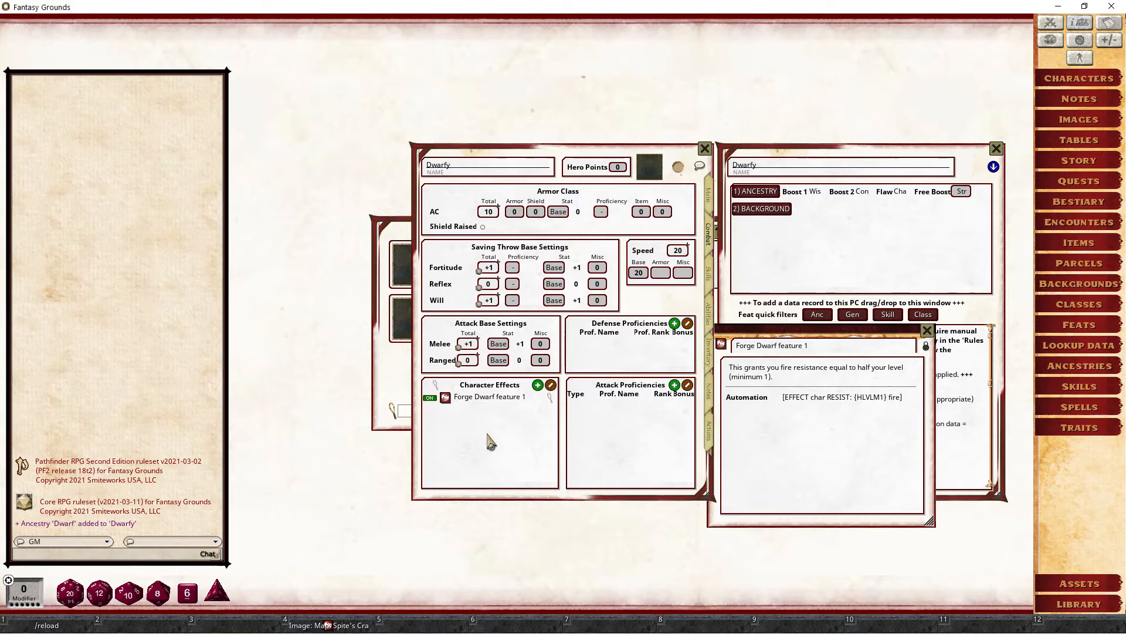
- Add Dwarfy from the character selection to the combat tracker and expand Dwarfy's effects section there
left_click(1050, 40)
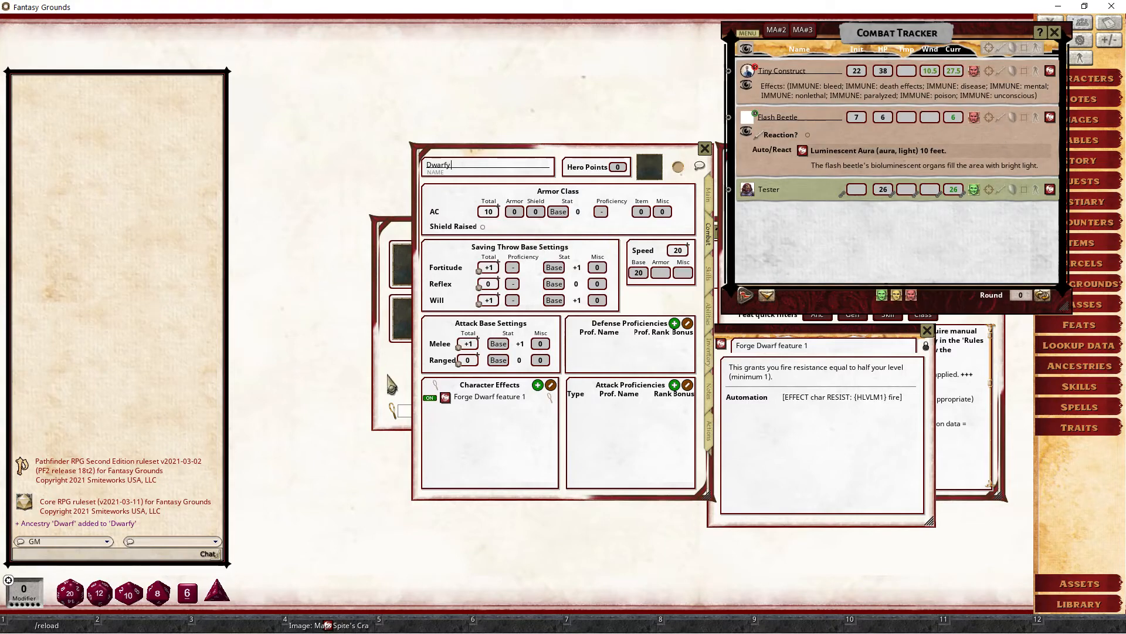
left_click(391, 384)
left_click_drag(414, 267, 925, 236)
left_click_drag(686, 234, 311, 196)
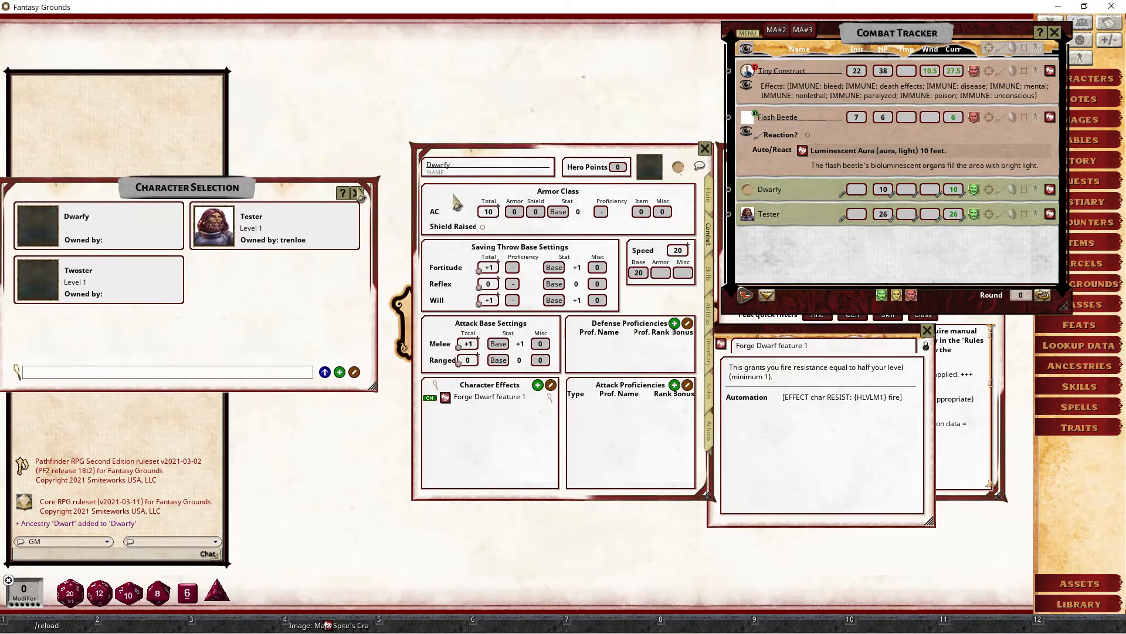
left_click(1036, 189)
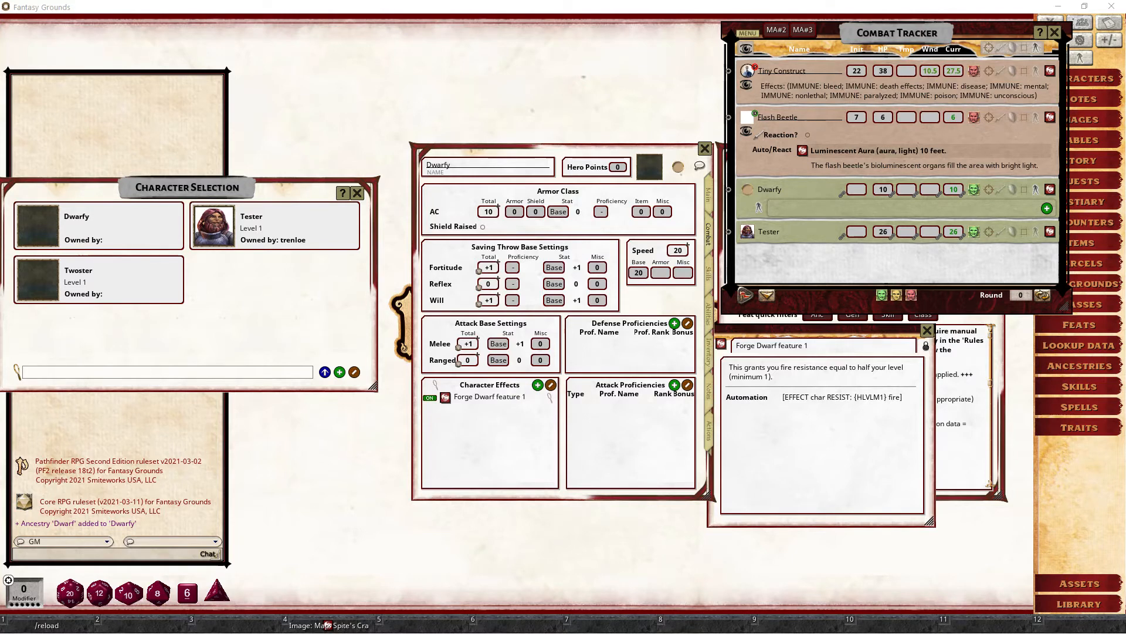
- Switch Dwarfy's Forge Dwarf feature 1 character effect off and back on
left_click(844, 433)
left_click(843, 427)
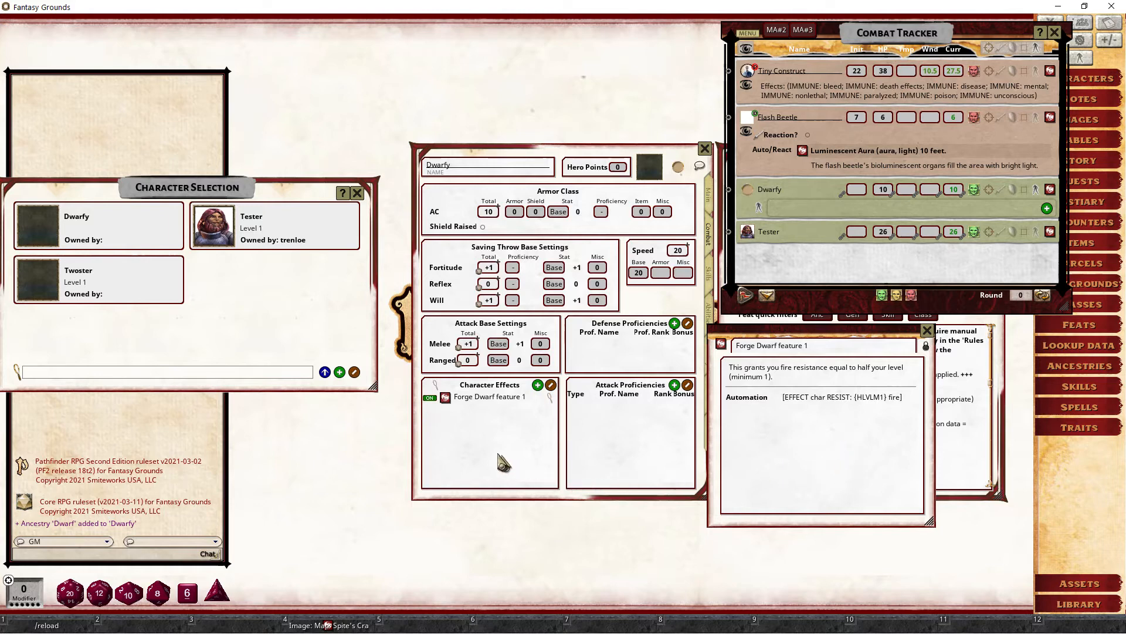
left_click(430, 398)
left_click(431, 399)
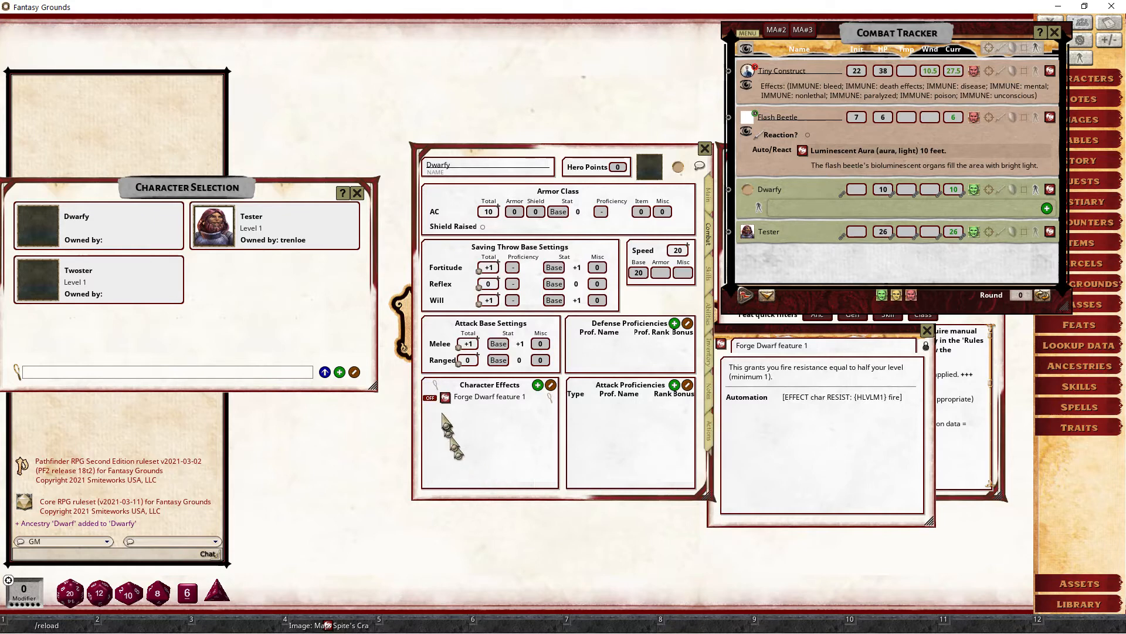
left_click(430, 398)
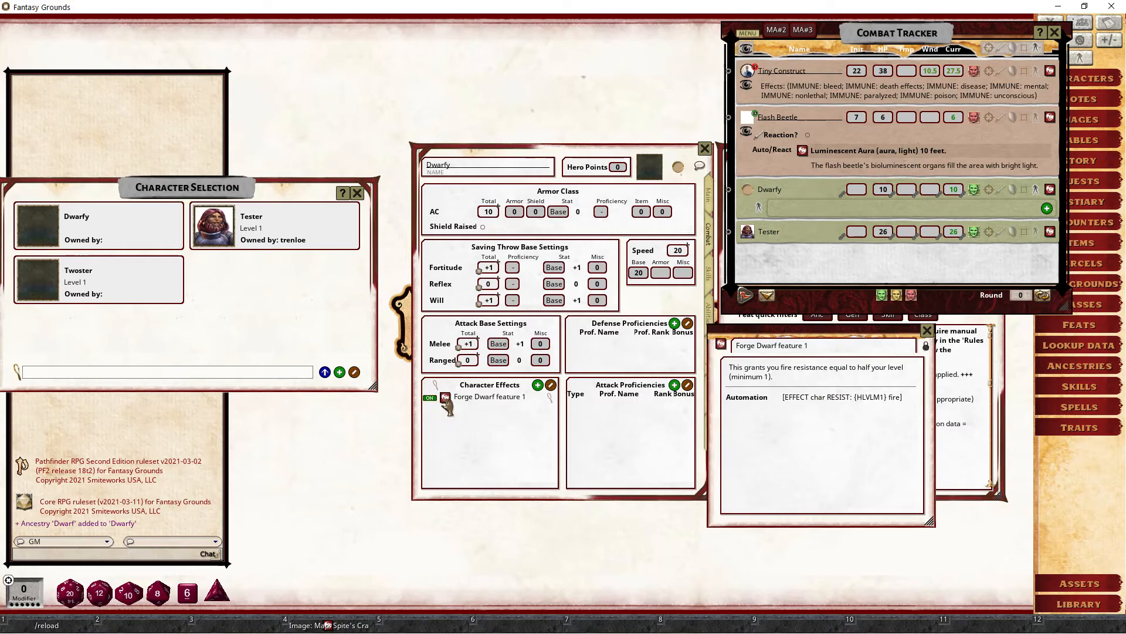
- Close the Forge Dwarf feature 1 record, reopen it from its character effect, and expand the effect's details
left_click(927, 330)
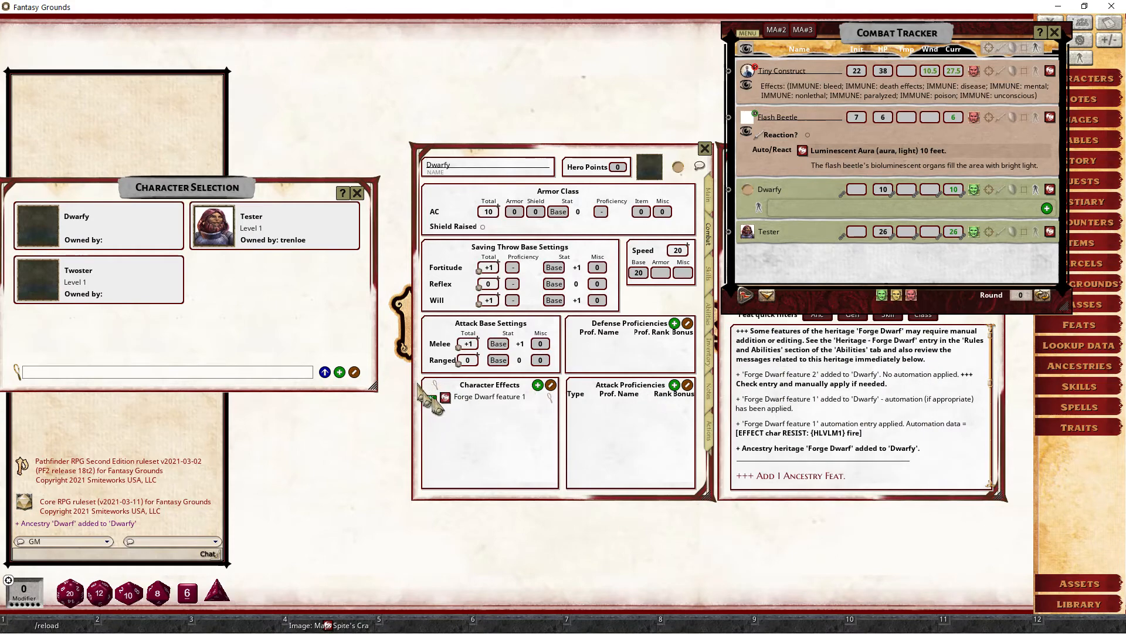
left_click(446, 397)
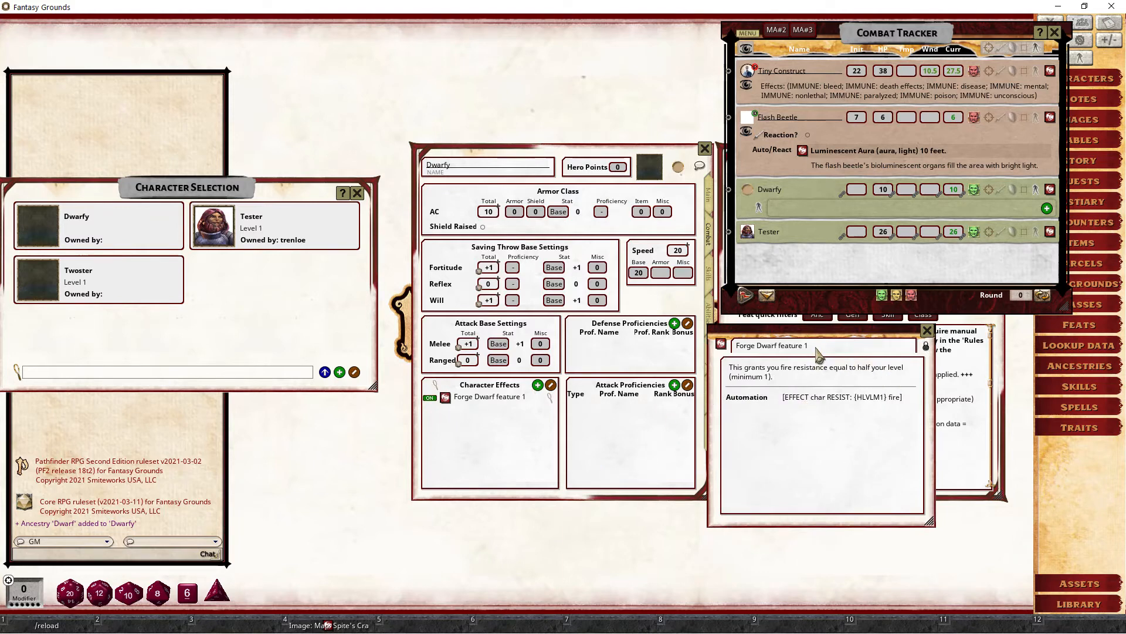
left_click(551, 398)
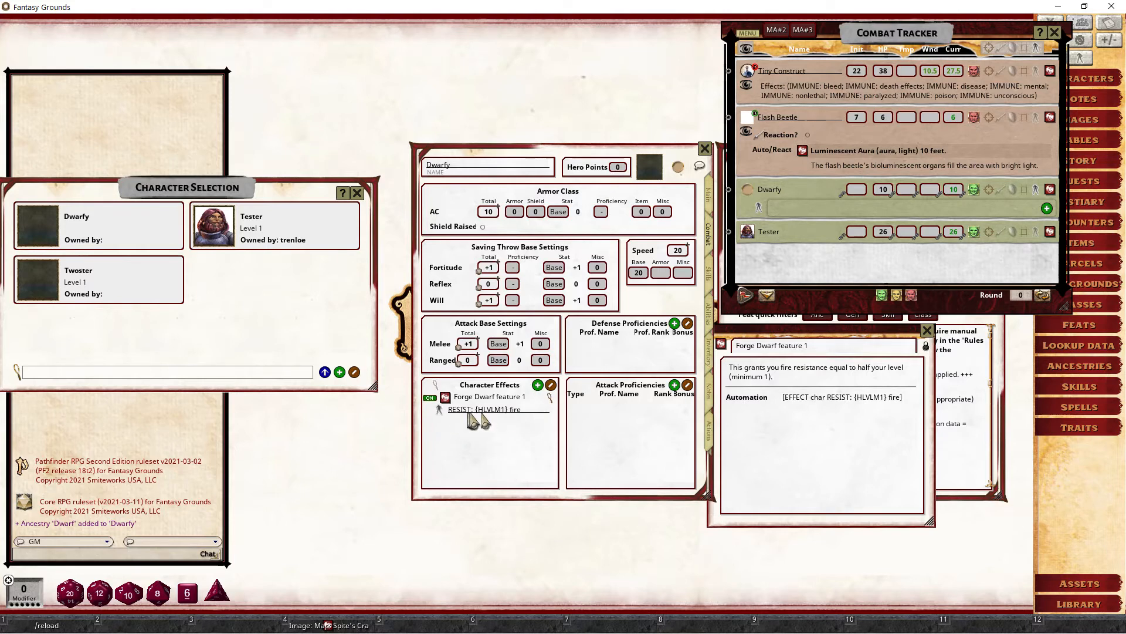
left_click(555, 409)
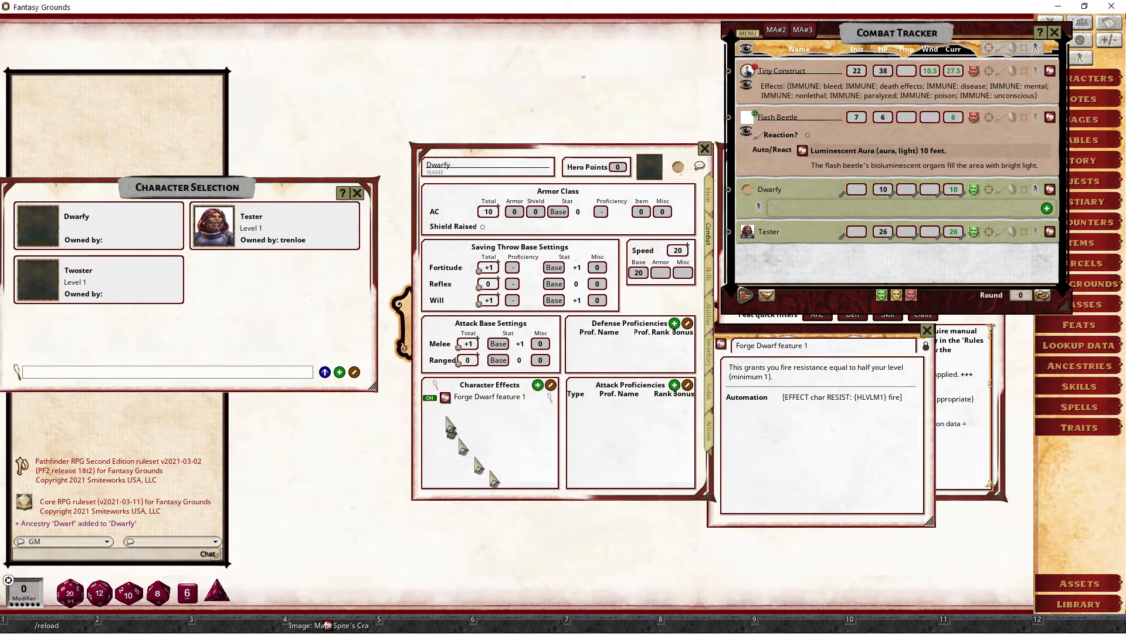
left_click(435, 387)
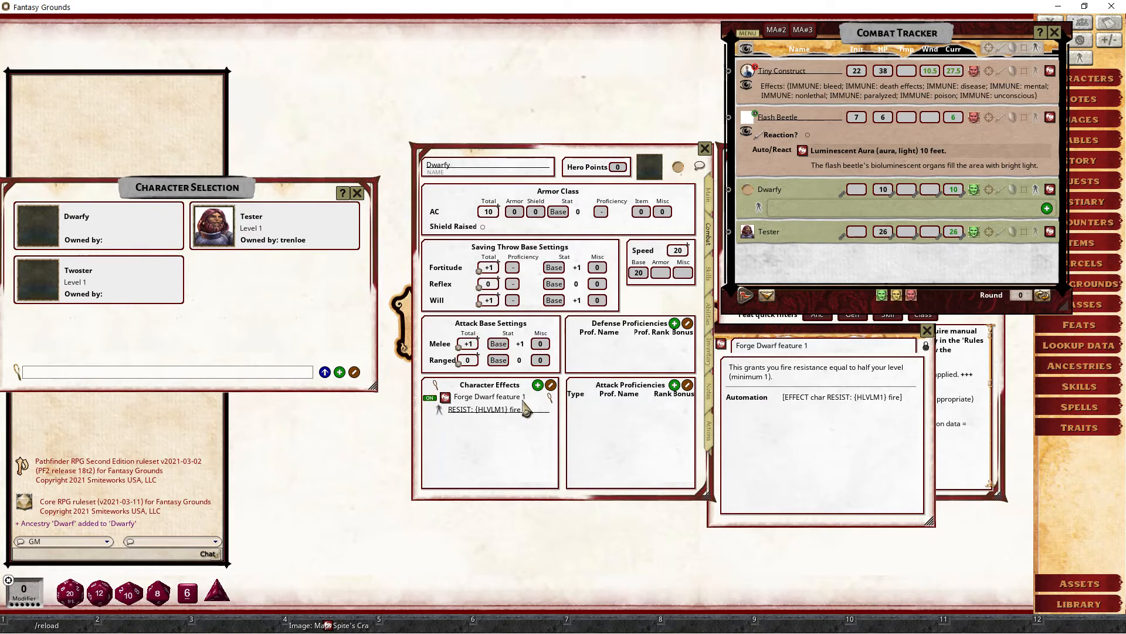
- Review Dwarfy's main statistics and return to the Forge Dwarf feature 1 entry in the character effects
mouse_move(524, 404)
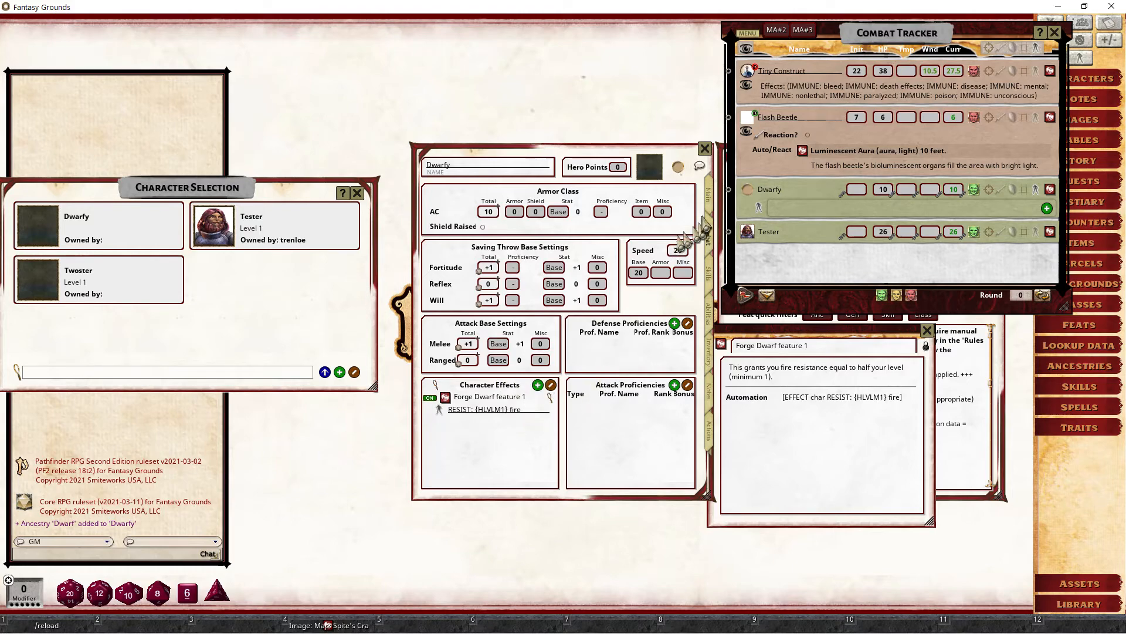
left_click(708, 197)
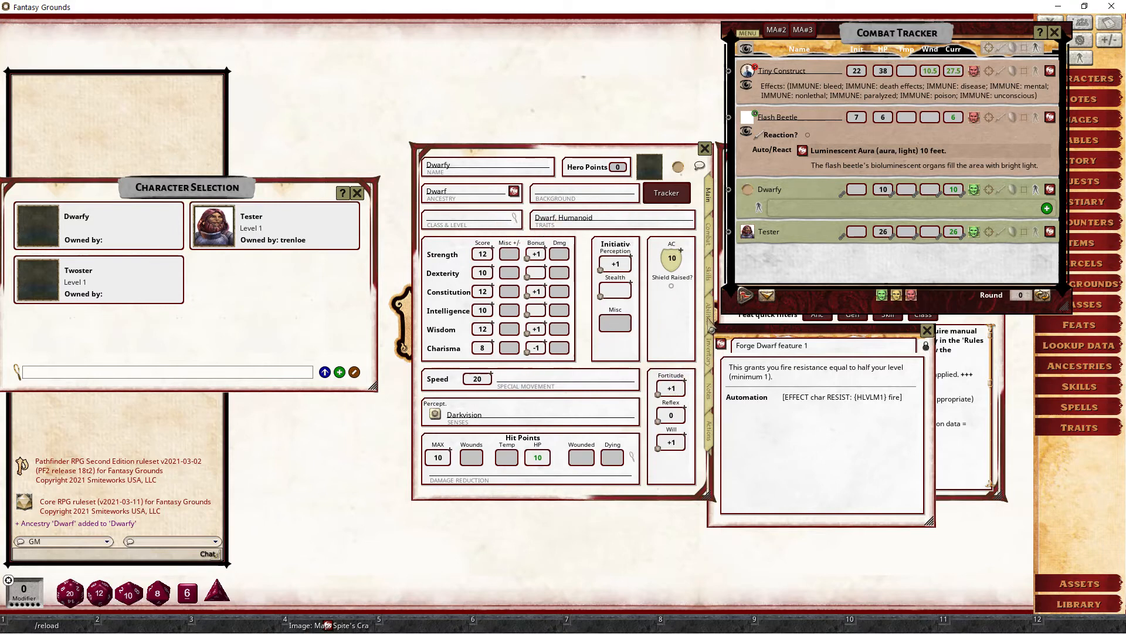
left_click(708, 241)
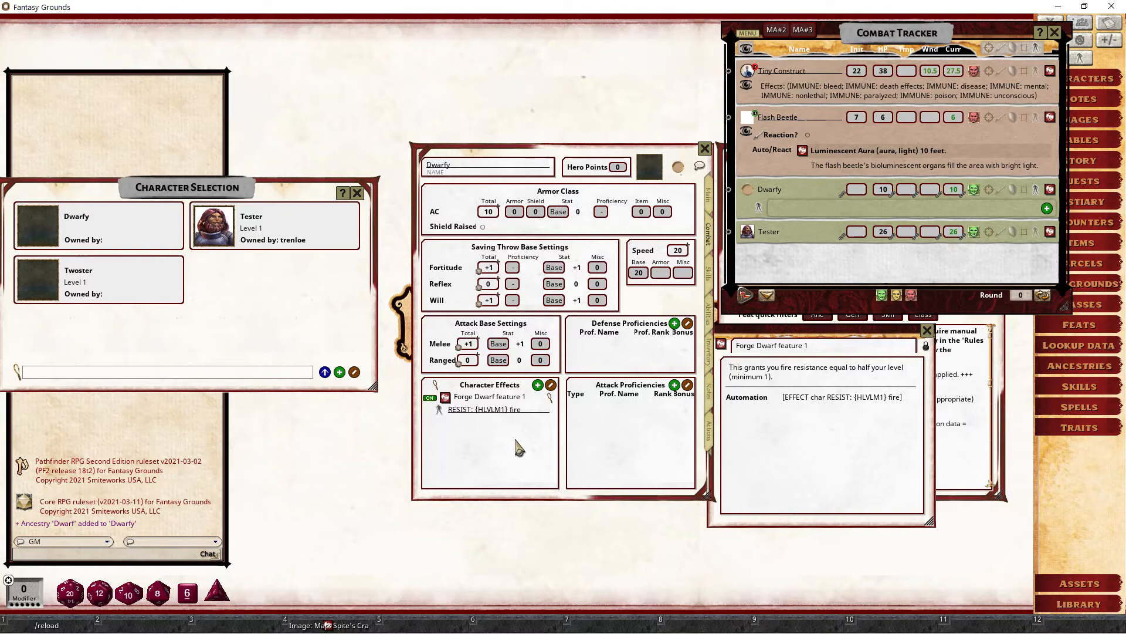
left_click(535, 410)
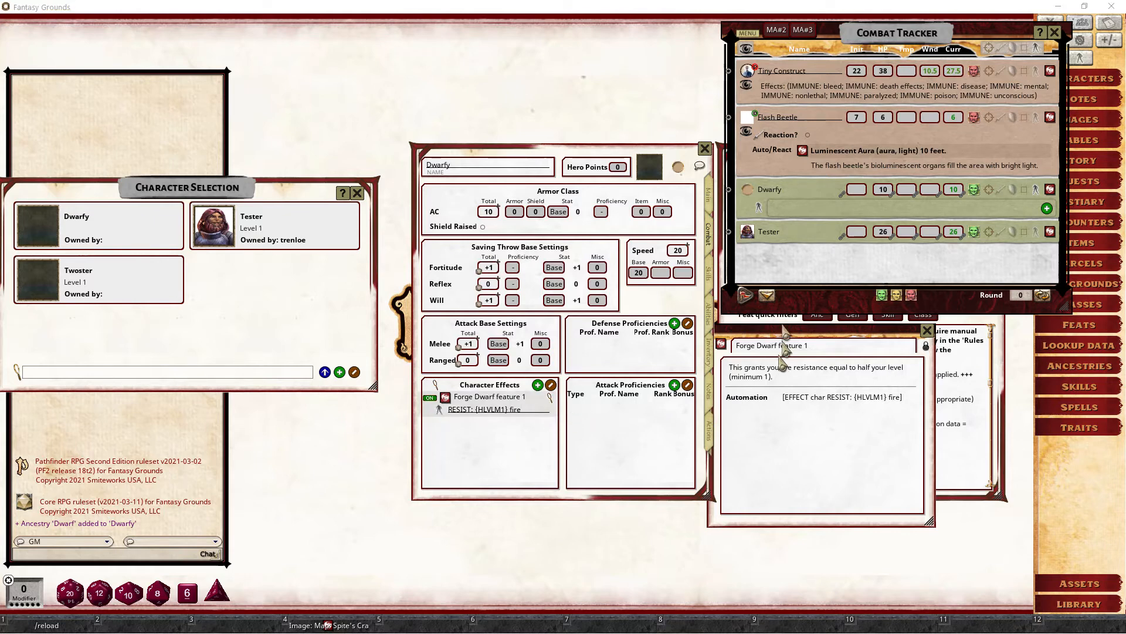
- Close the Forge Dwarf feature 1 record and the character selection, and bring Dwarfy's ancestry and background tracker forward
left_click(927, 330)
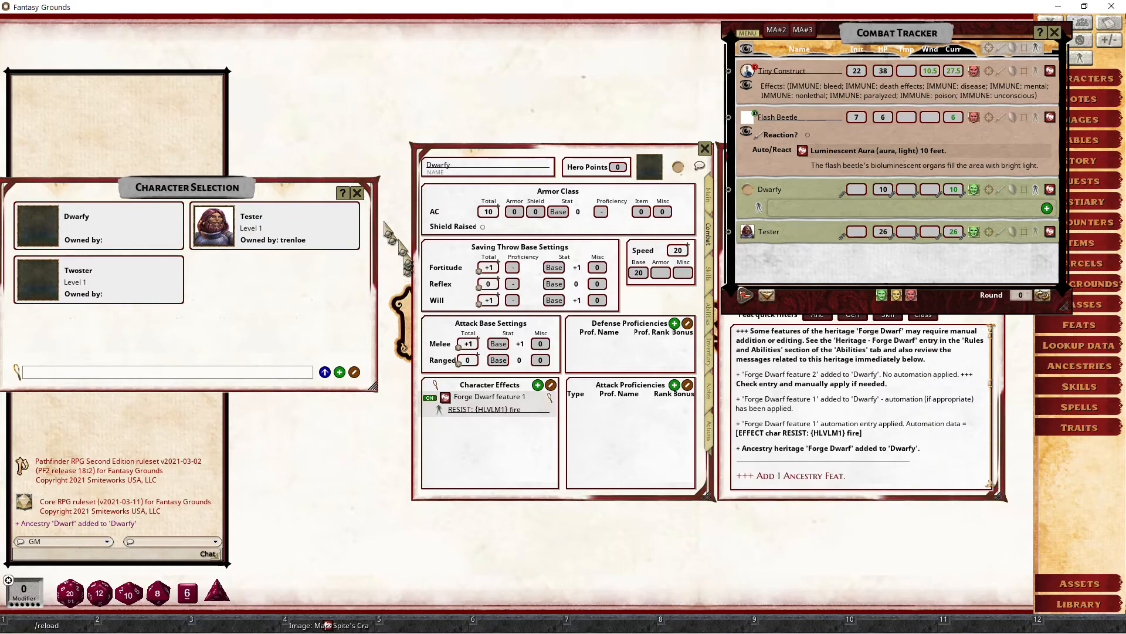
left_click(356, 193)
left_click(952, 460)
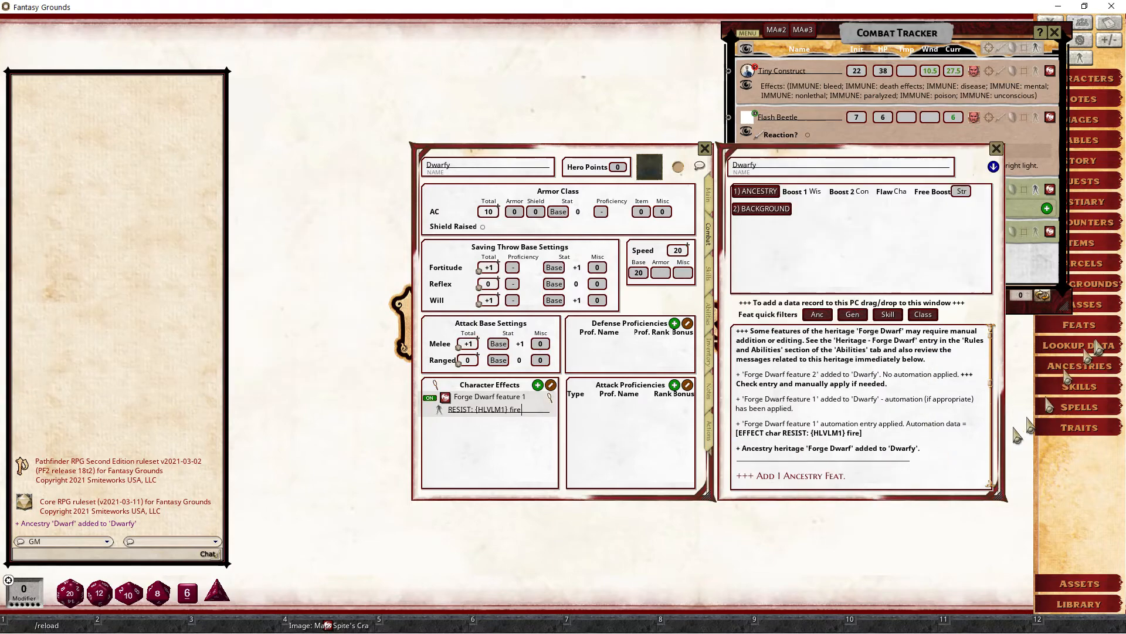
- Search the items for torch, open the Torch record that has automation, and add it to Dwarfy's inventory
left_click(1109, 246)
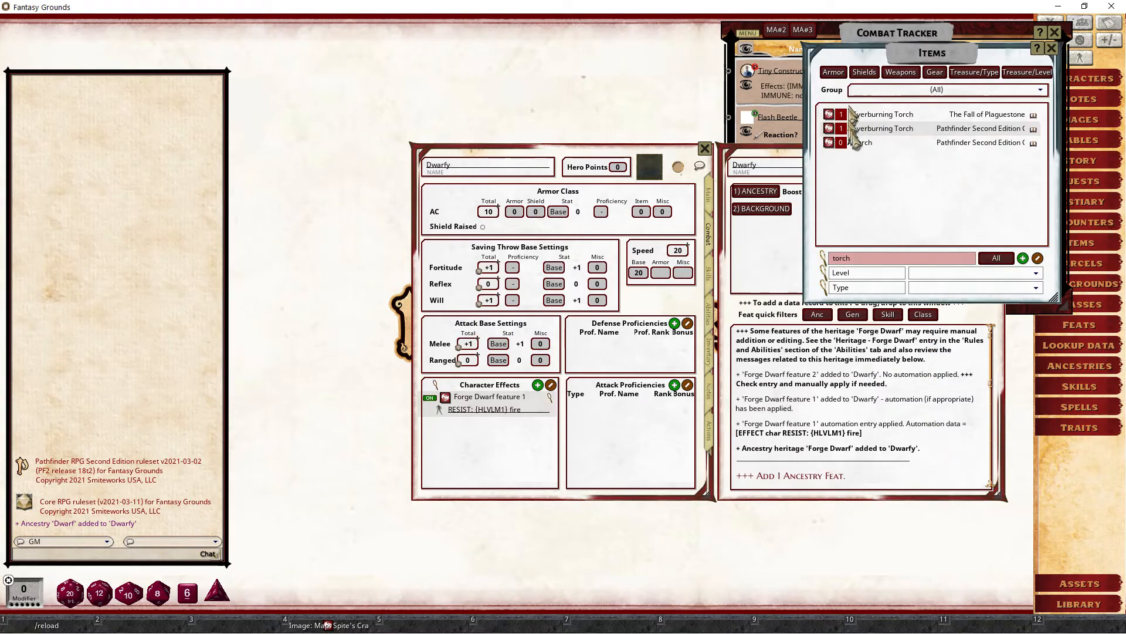
left_click(833, 143)
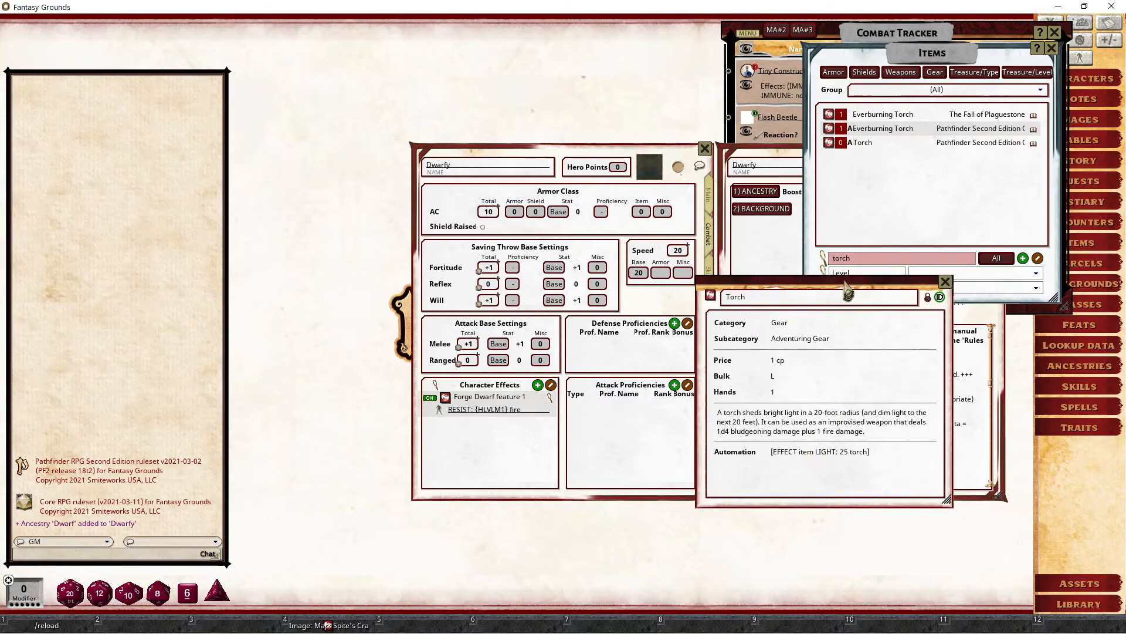
left_click_drag(844, 280, 925, 389)
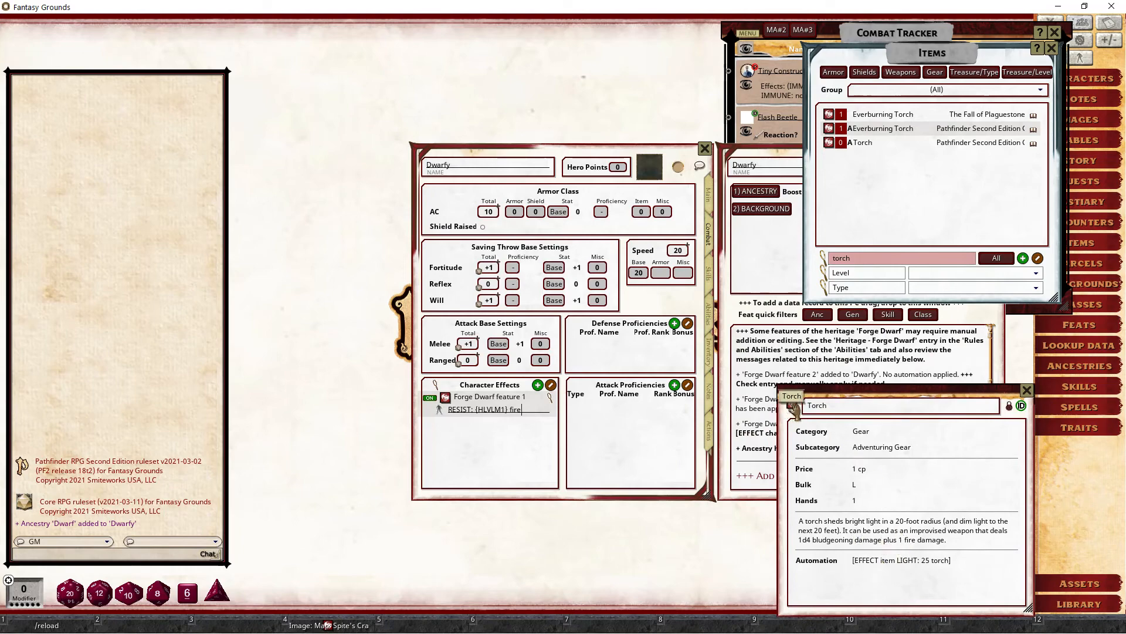
left_click_drag(792, 403, 560, 332)
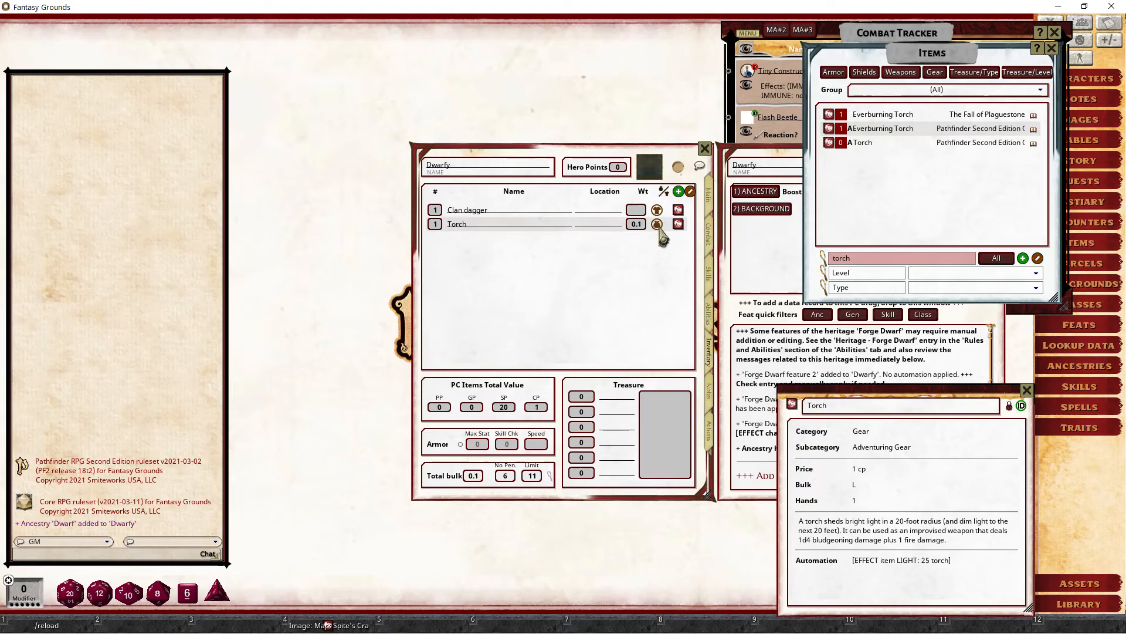
- Compare Dwarfy's character effects before and after setting the Torch to equipped in the inventory
left_click(708, 247)
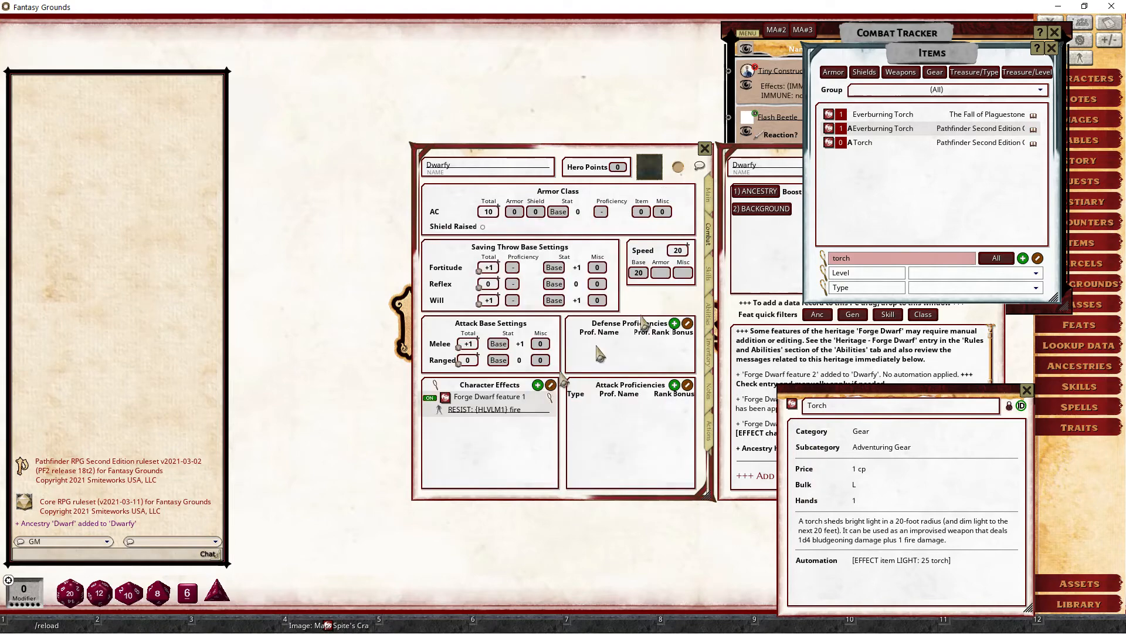
left_click(716, 355)
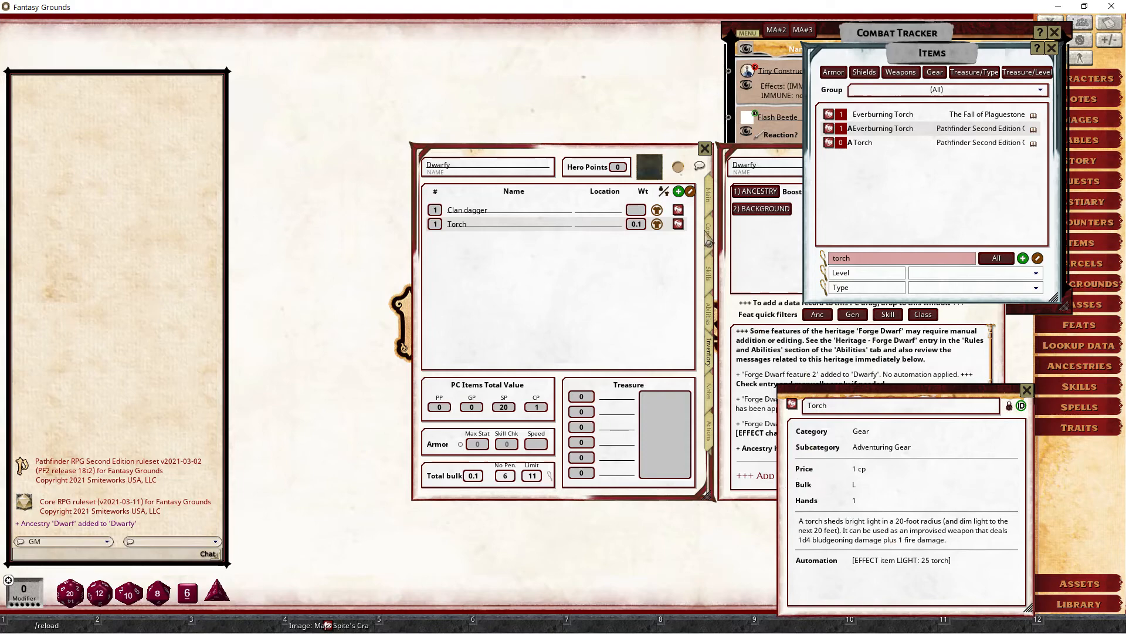
left_click(708, 234)
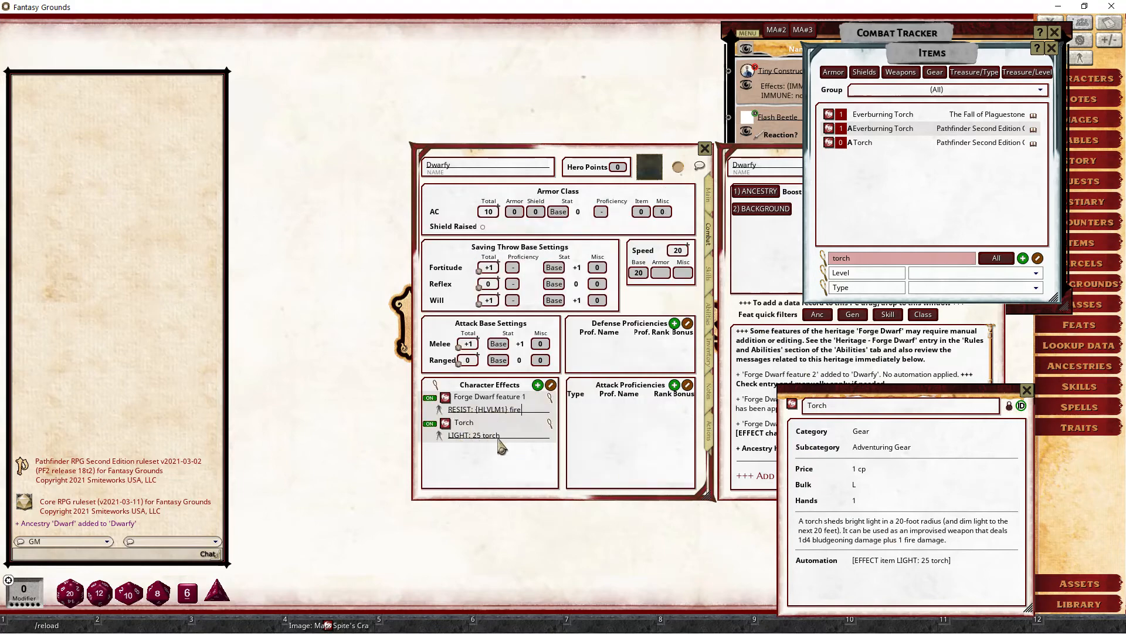
- Close the Torch record, reopen it from Dwarfy's Torch character effect, and place it beside the sheet
left_click(1027, 390)
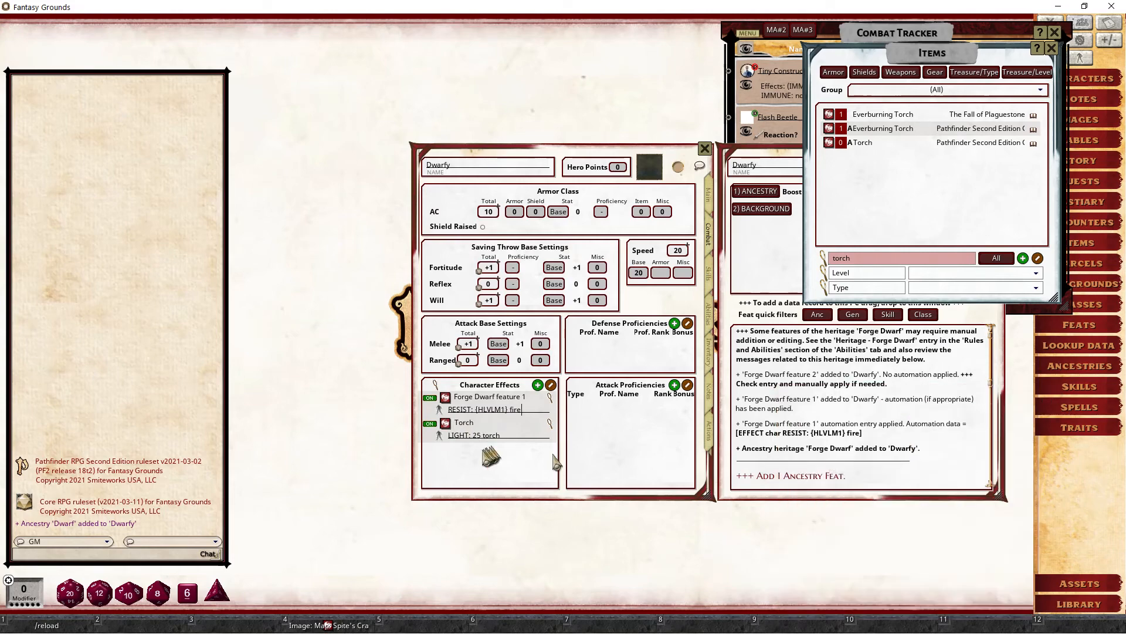
left_click(448, 427)
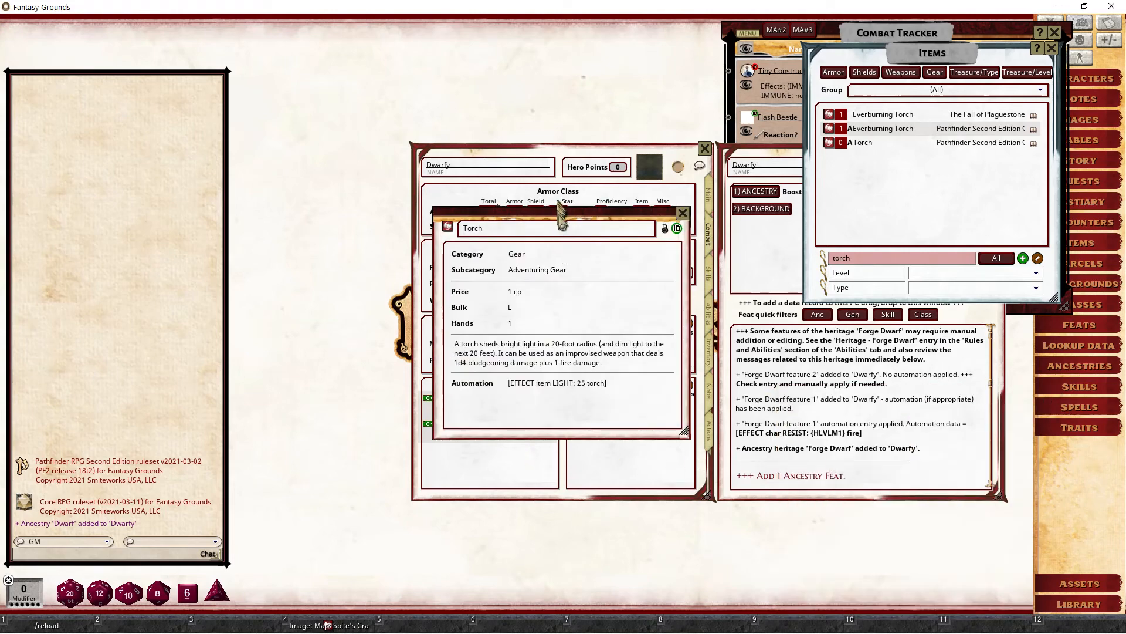
left_click_drag(554, 224, 882, 359)
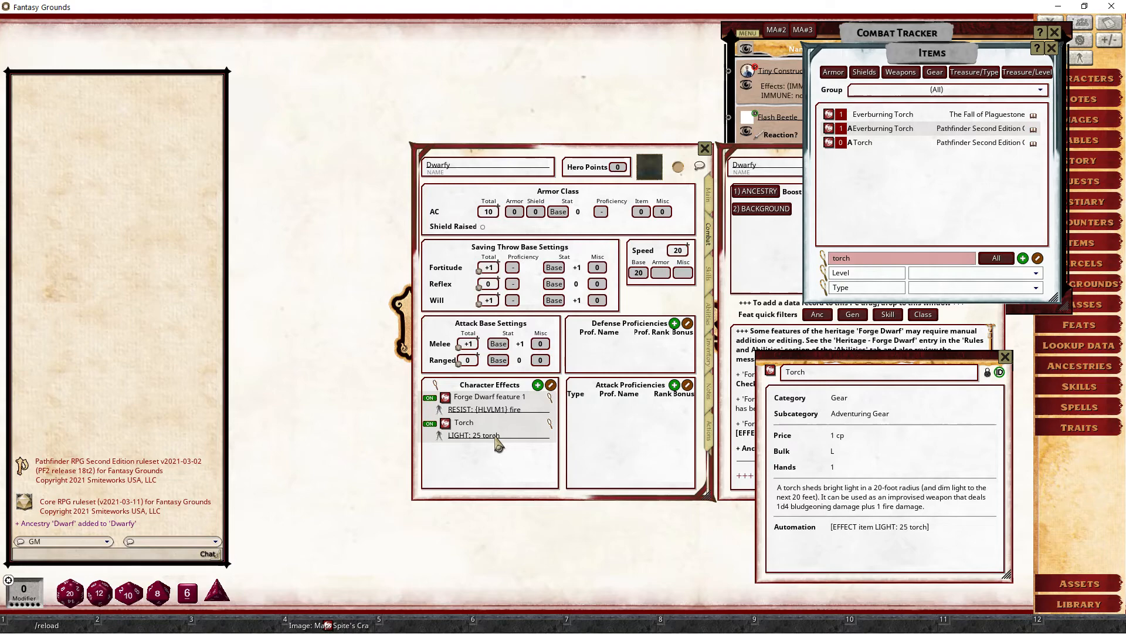
- Bring the combat tracker forward, and collapse and re-expand the details of all Dwarfy's character effects
left_click(862, 34)
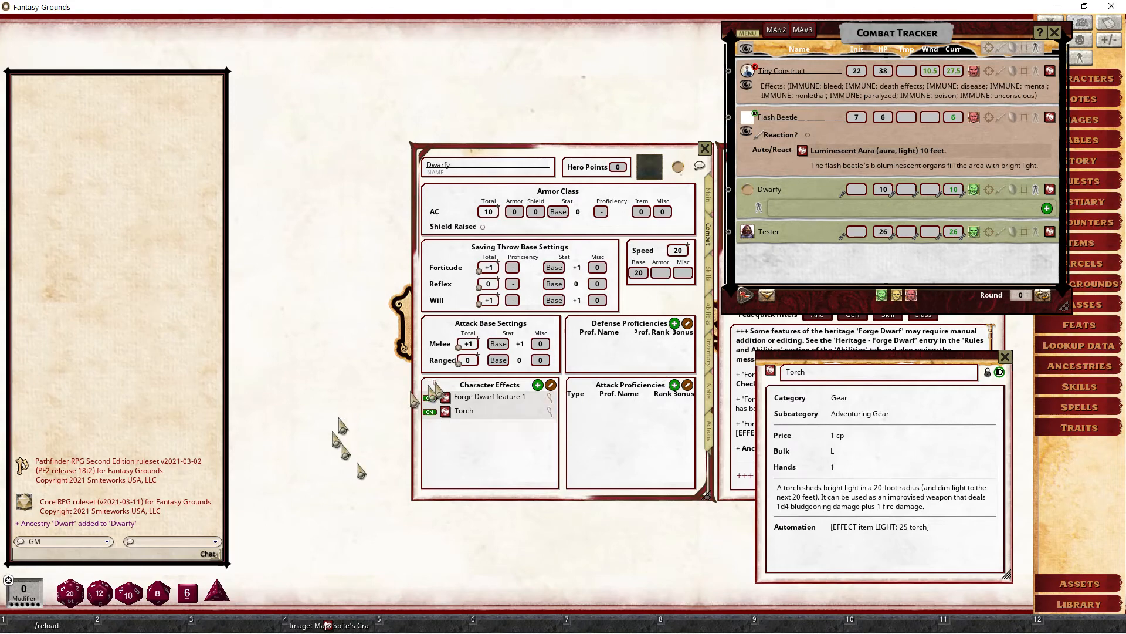
left_click(552, 420)
left_click(551, 413)
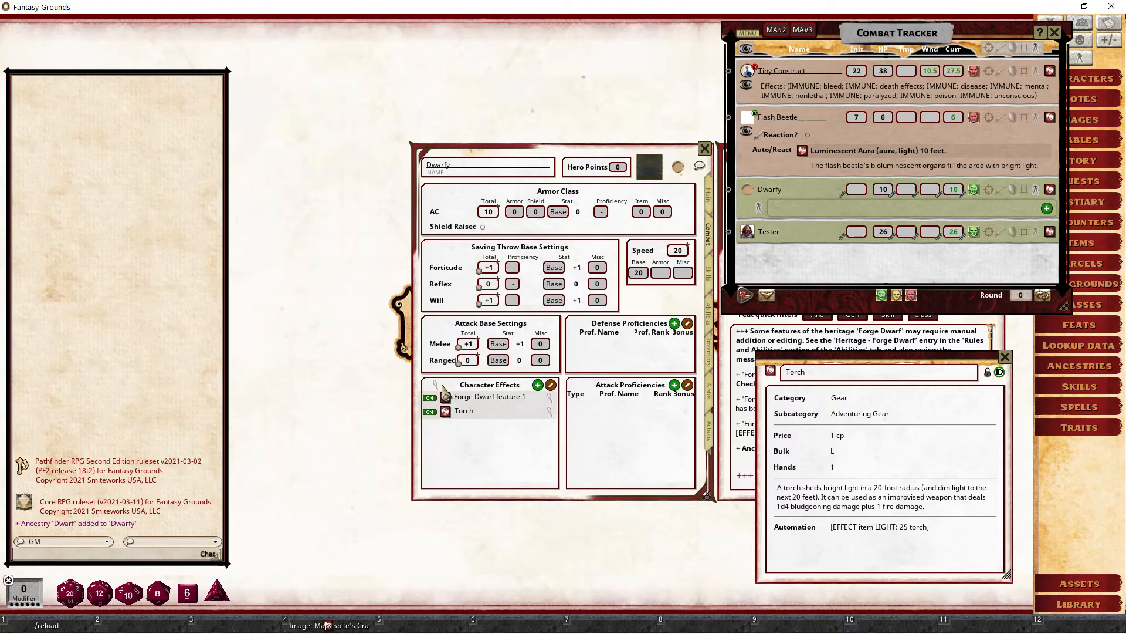
left_click(437, 385)
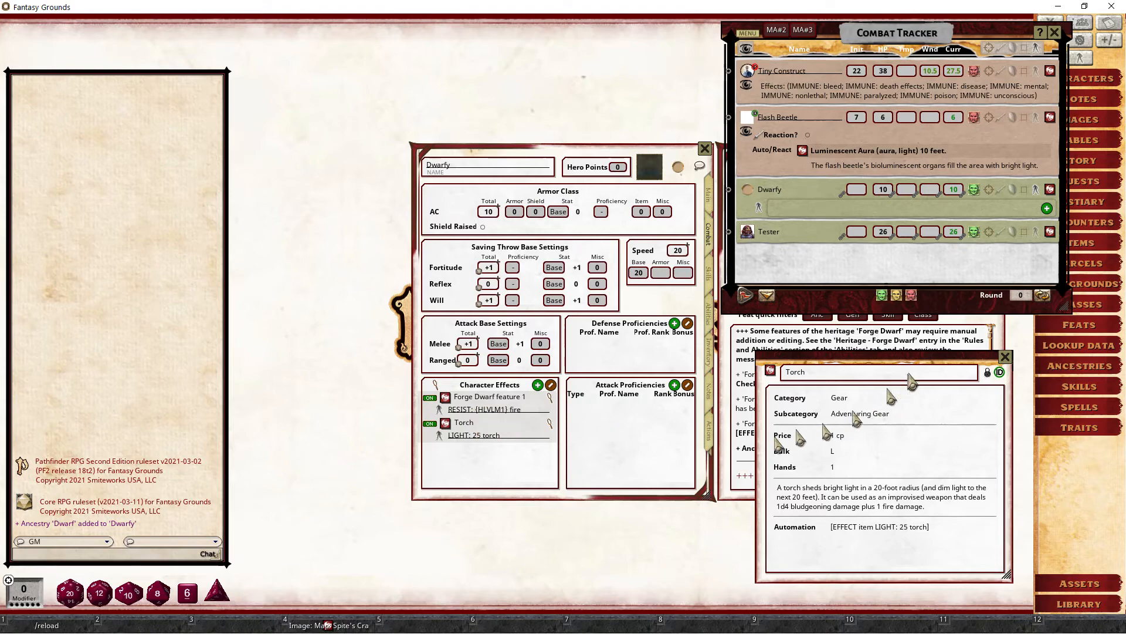
- Set the Torch in Dwarfy's inventory back to carried and check the sheet's character effects
left_click(713, 359)
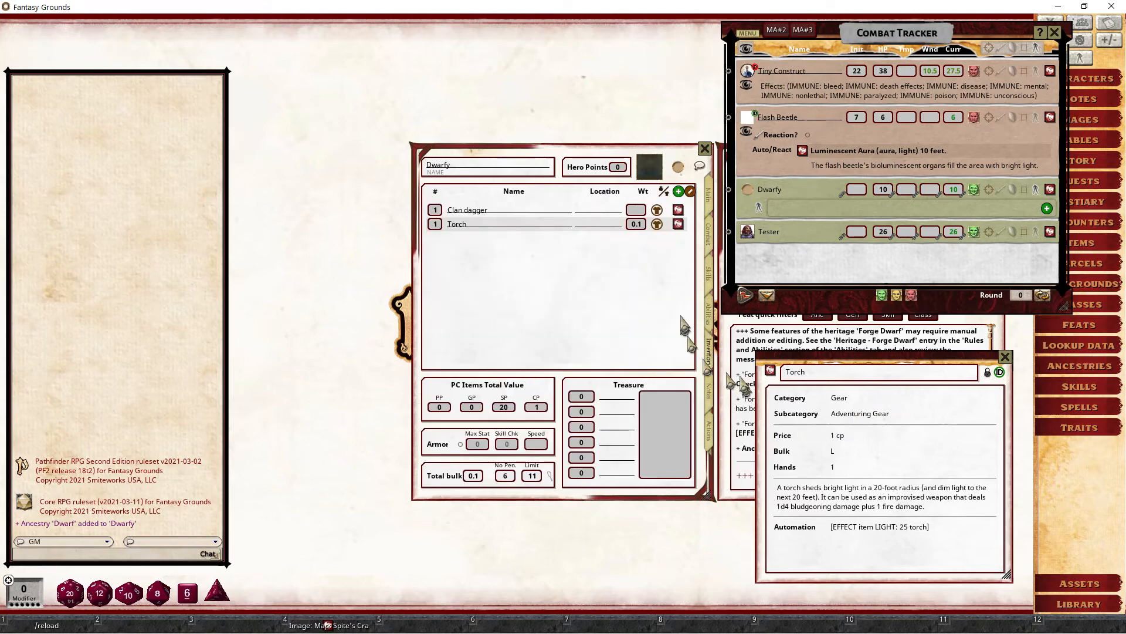
left_click(657, 224)
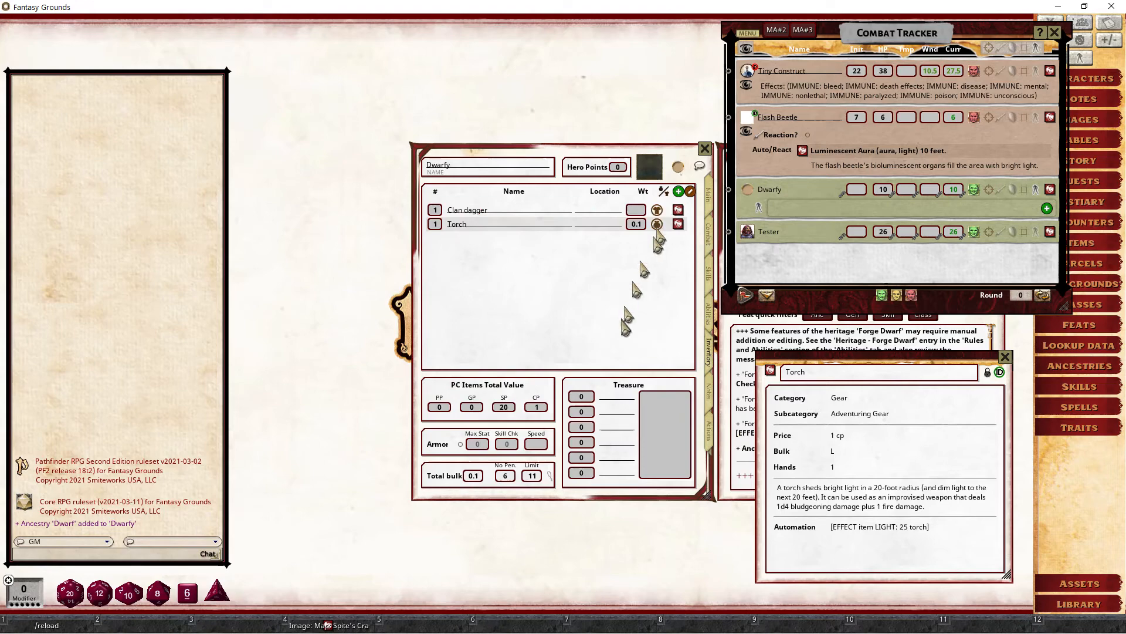
left_click(708, 239)
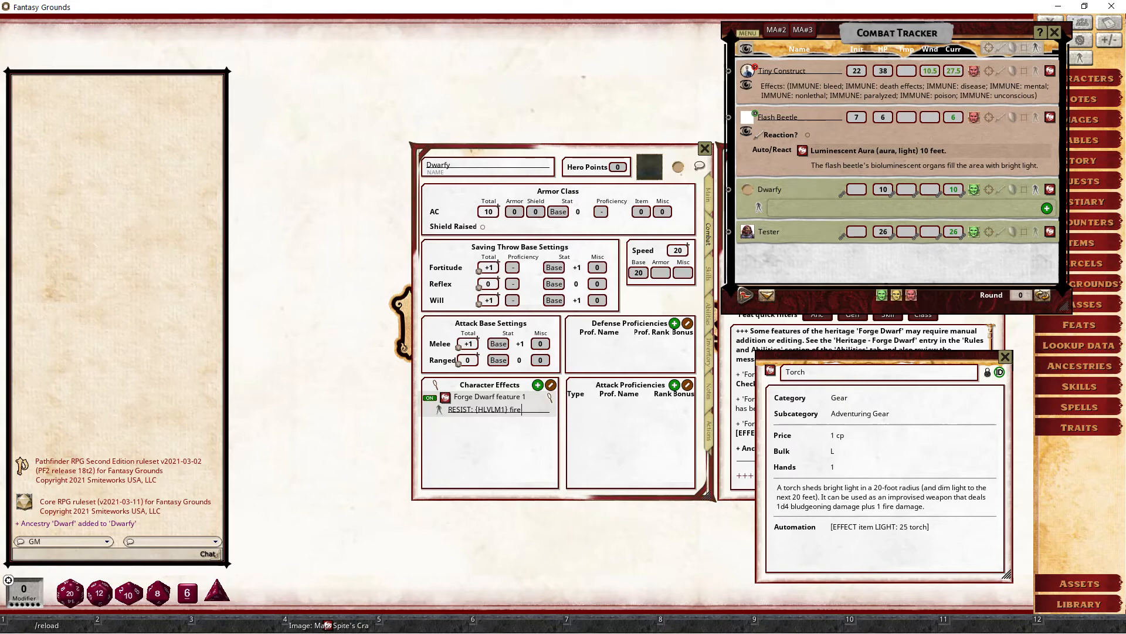
- Search the items for long, review the Longsword record that has automation, and add it to Dwarfy's inventory
left_click(744, 404)
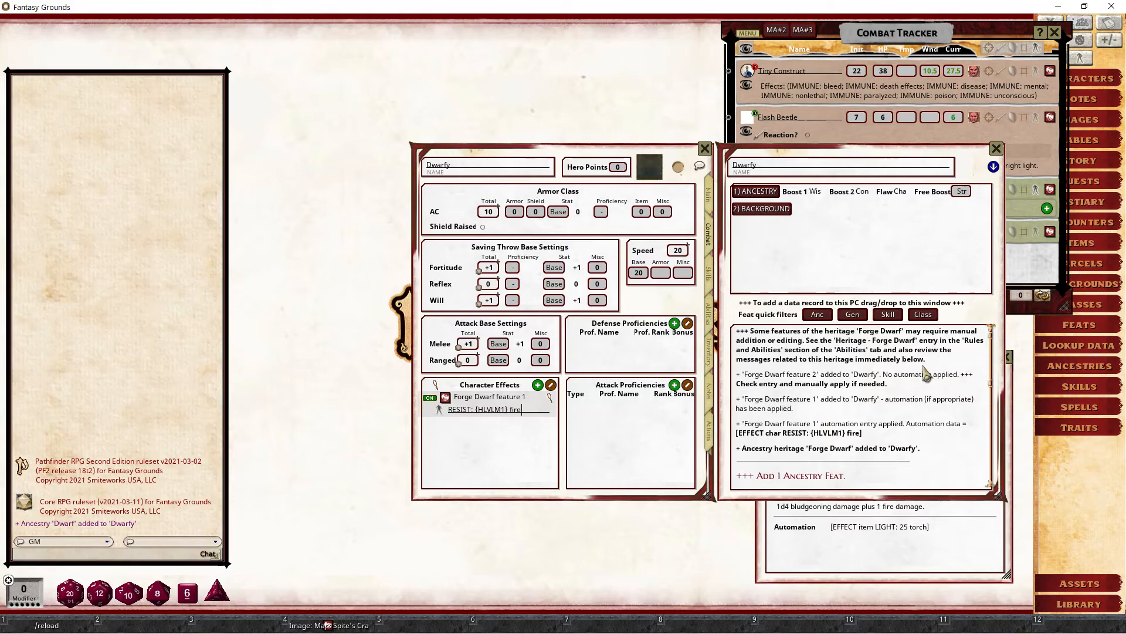
left_click(883, 547)
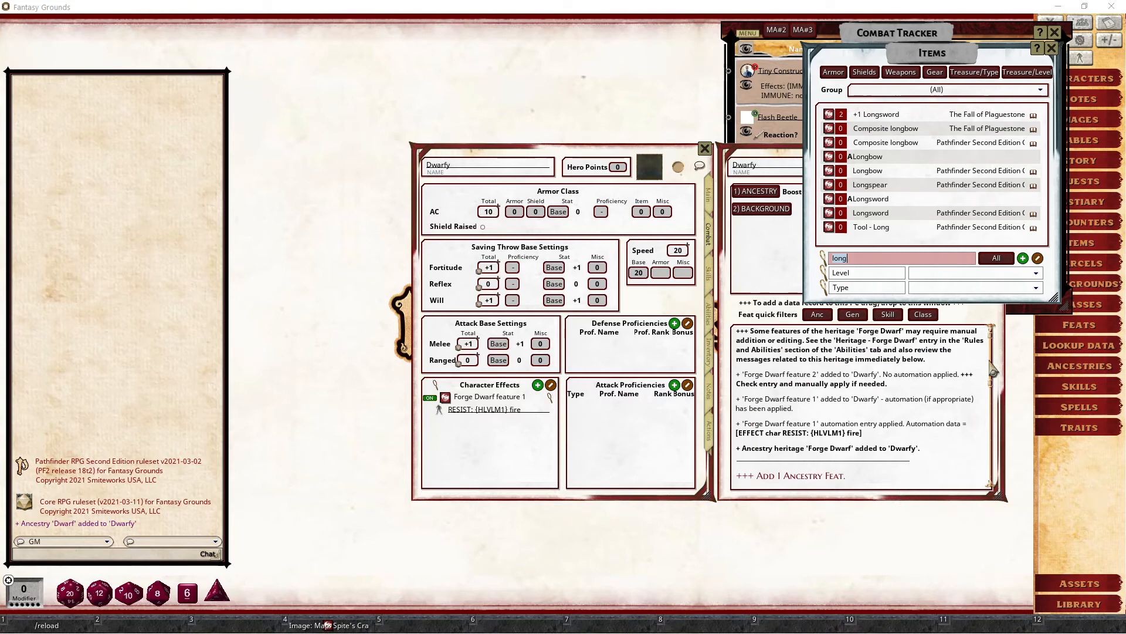
left_click(829, 199)
scroll(893, 399, "down", 3)
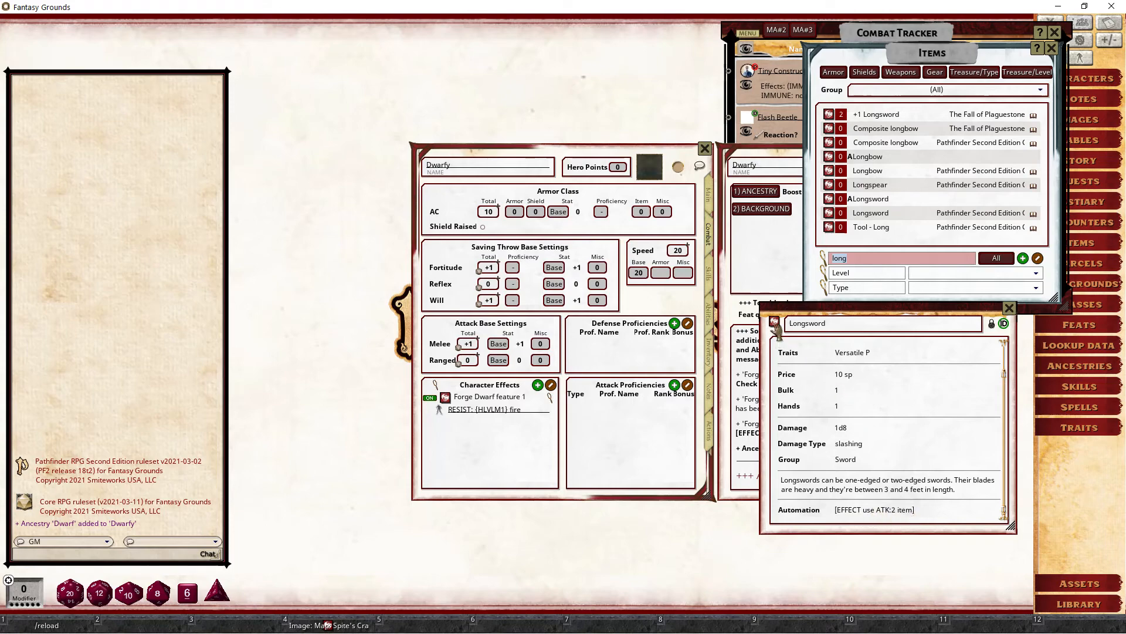
left_click(709, 352)
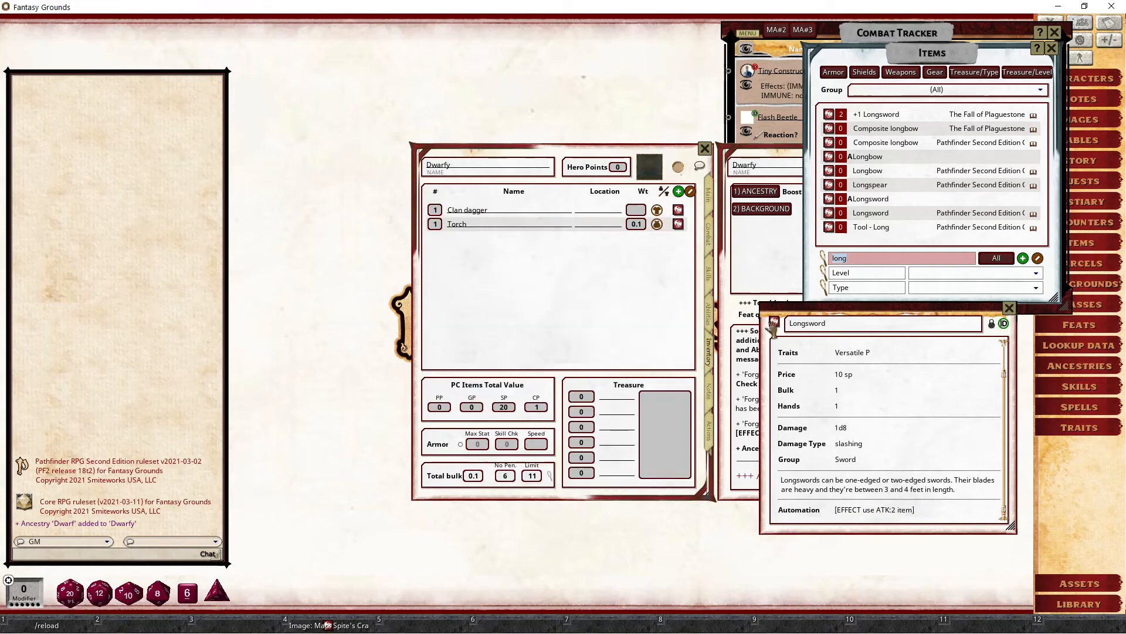
left_click_drag(773, 326, 610, 299)
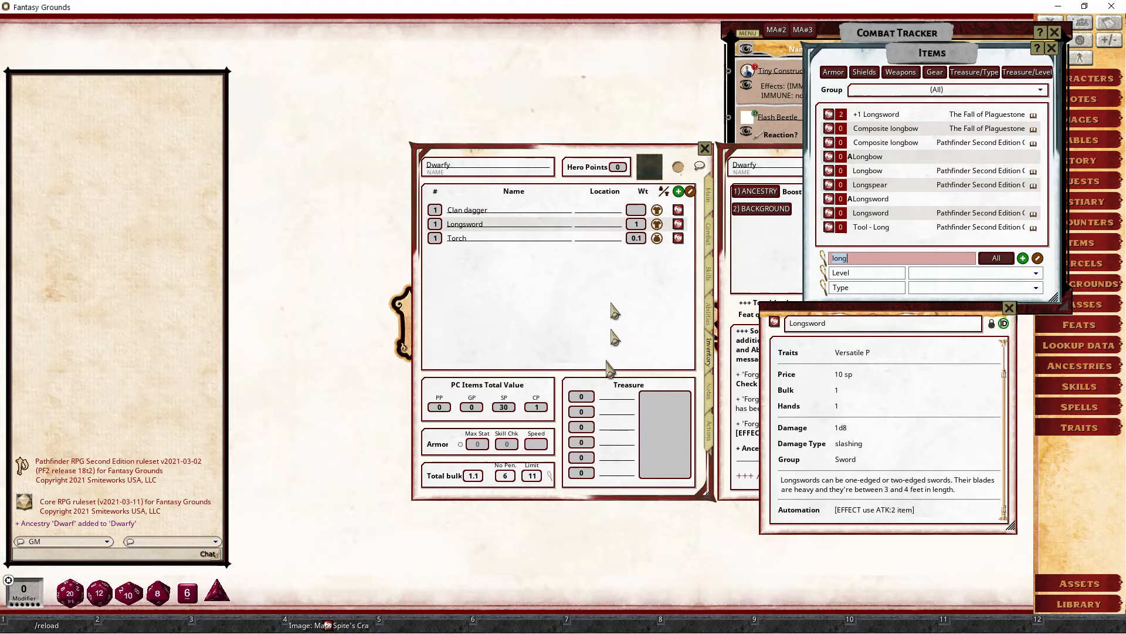
- Open the Longsword's weapon details from Dwarfy's actions and place them beside the sheet to examine the effects
left_click(709, 433)
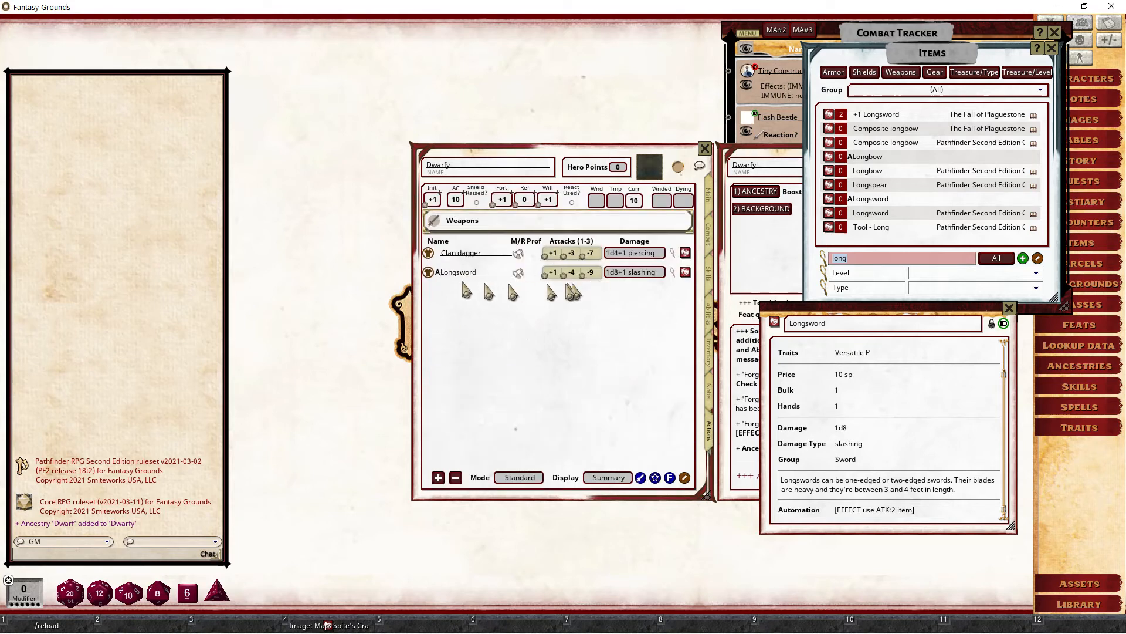
left_click(685, 271)
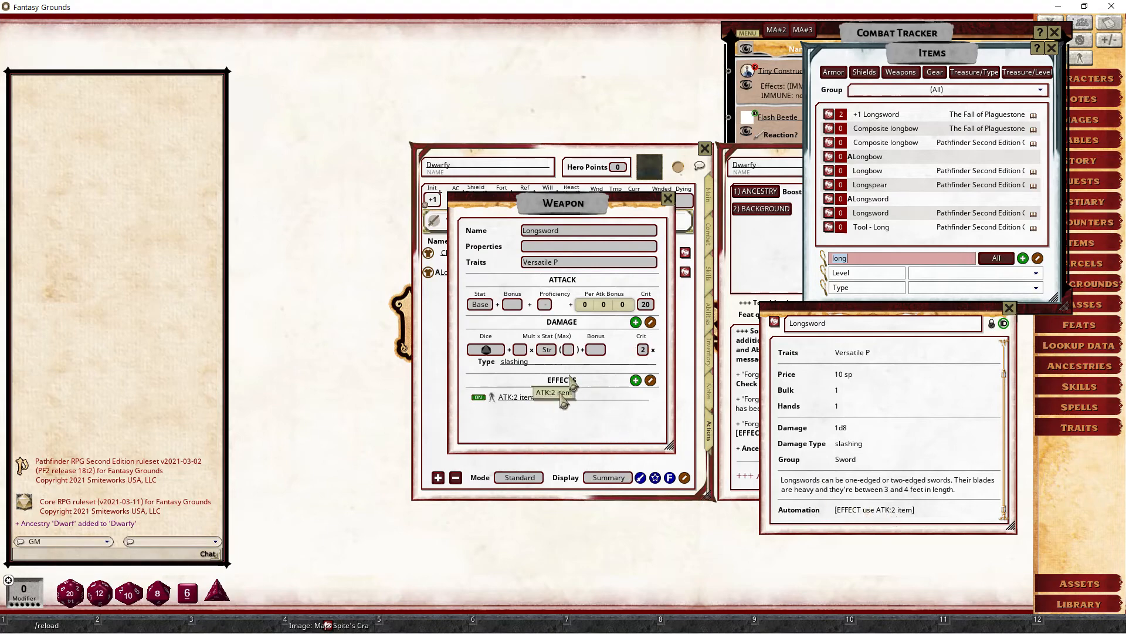
left_click_drag(589, 205, 291, 202)
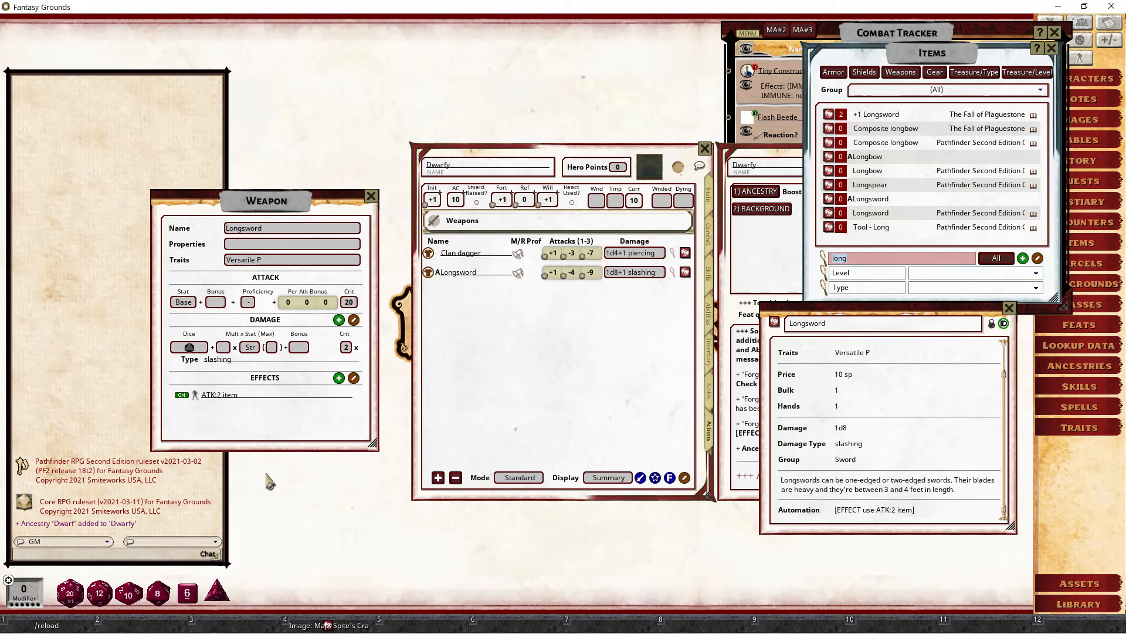
- Roll the first attack with Dwarfy's Longsword and with the Clan dagger, keeping the weapon details clear of the chat
double_click(552, 272)
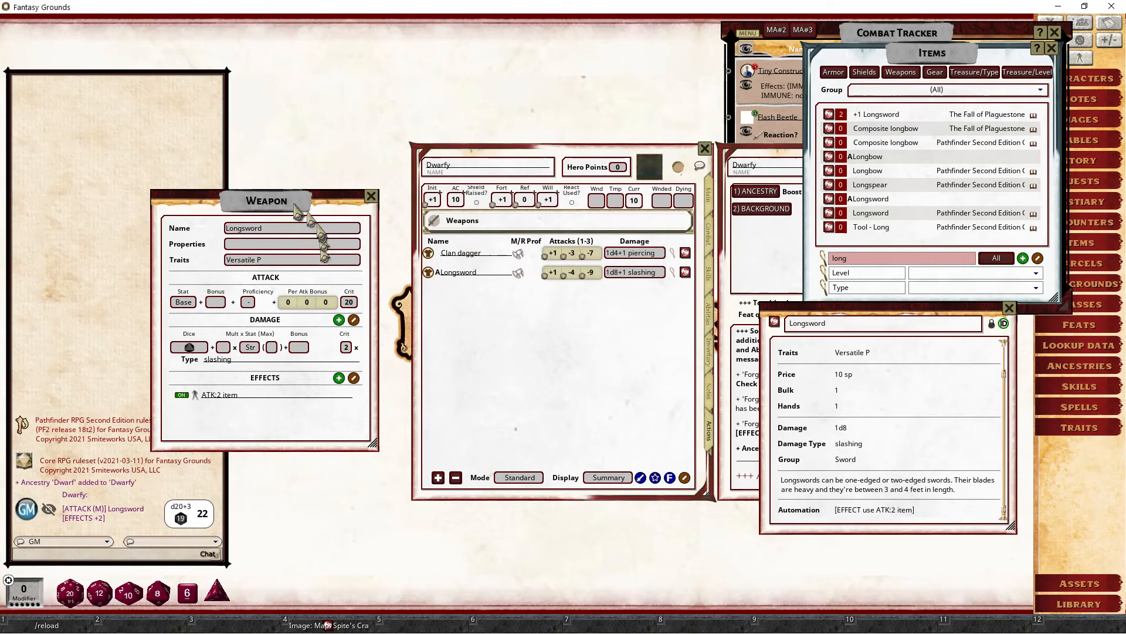
left_click_drag(296, 210, 303, 161)
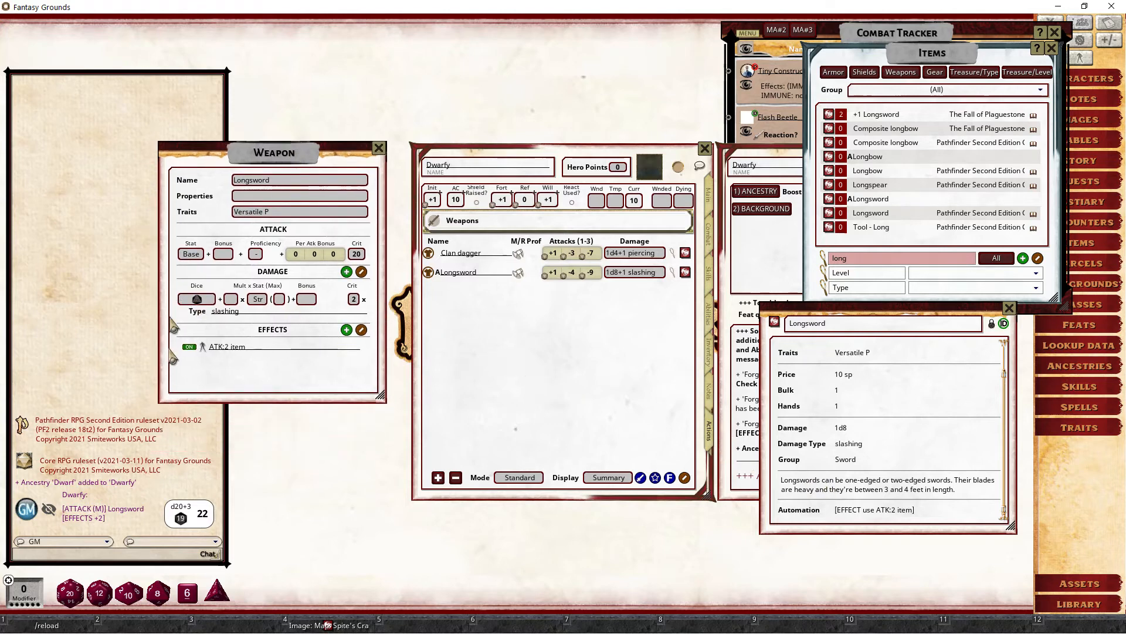
double_click(552, 254)
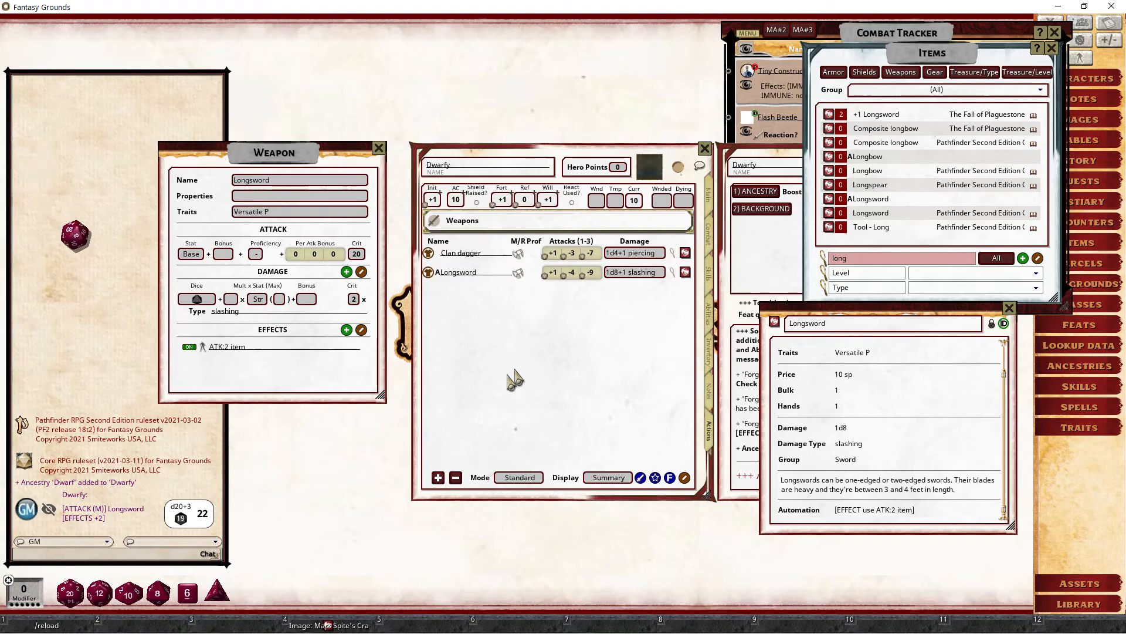
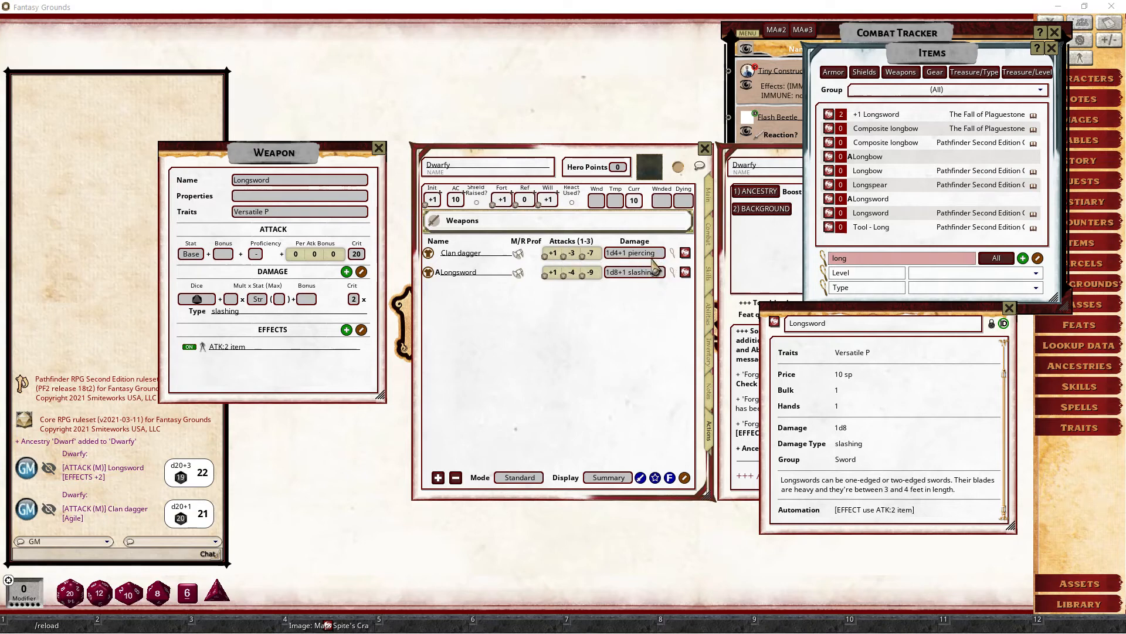
left_click_drag(300, 153, 319, 157)
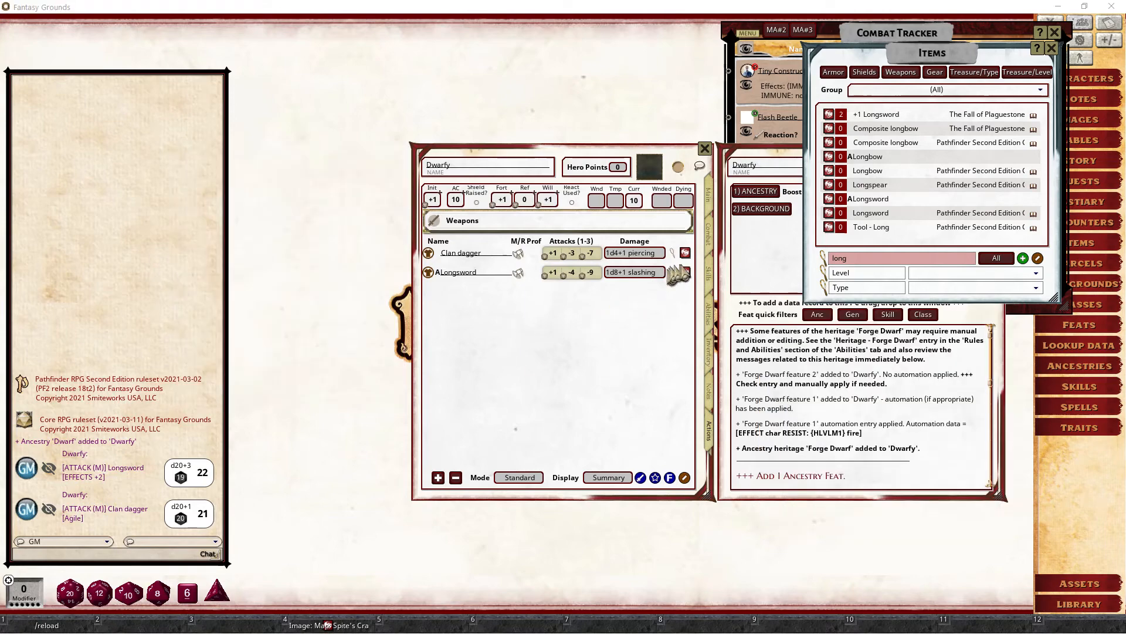
- Unlock Dwarfy's Longsword record, append [EFFECT item LIGHT: 20 torch] to its automation, relock the record and close it
left_click(685, 273)
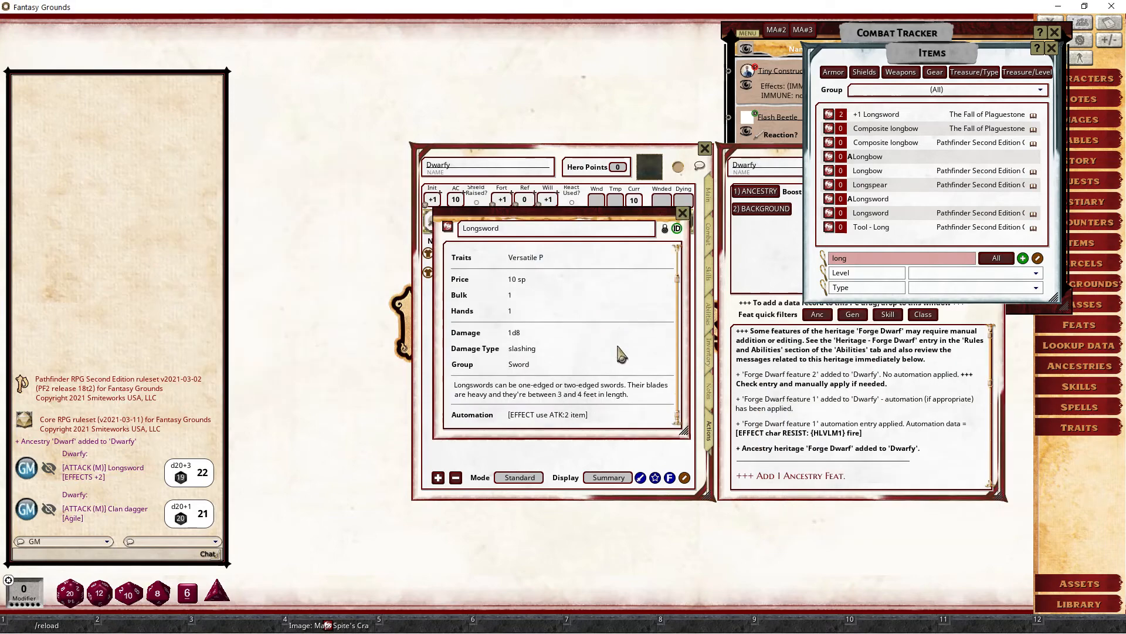
left_click(664, 228)
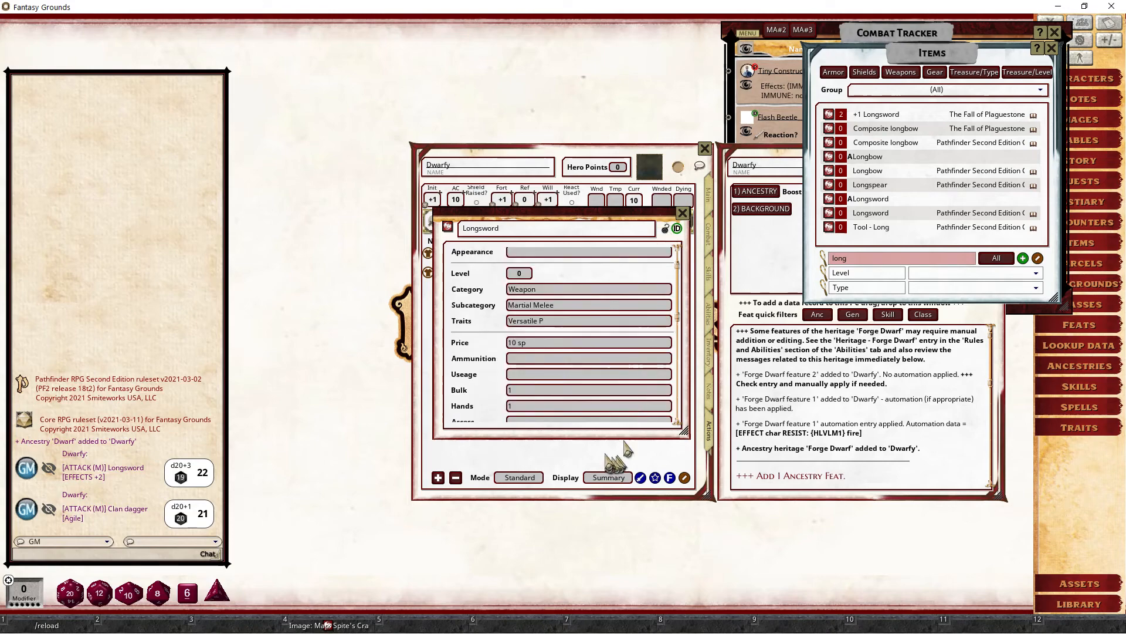
scroll(622, 420, "down", 5)
left_click(610, 420)
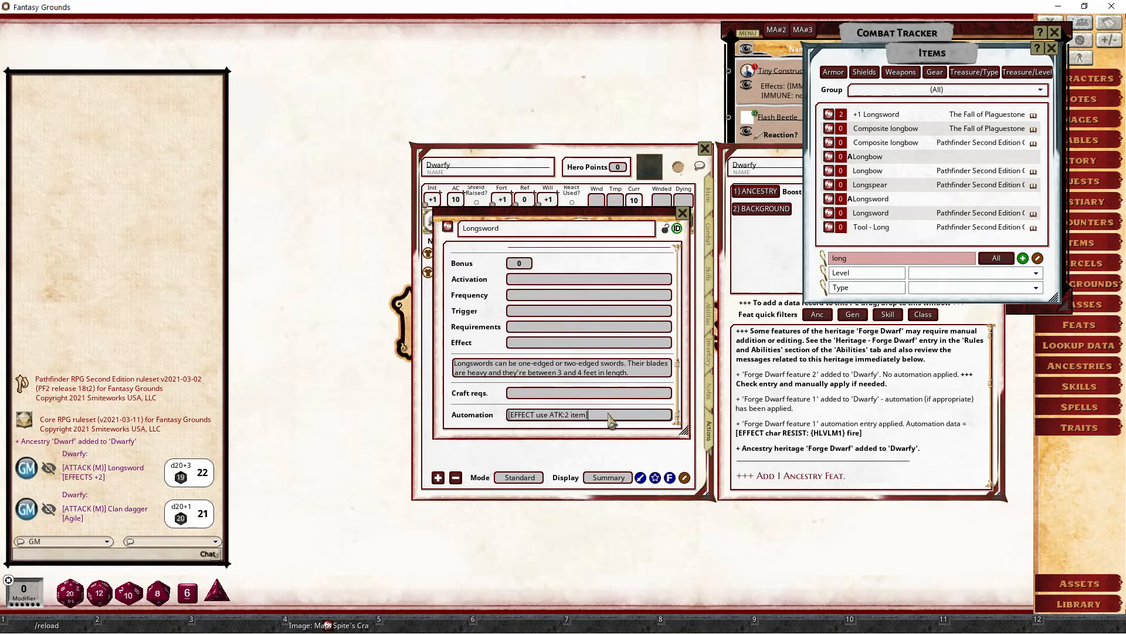
type("[EFFECT item LIGHT: 20")
type("torch")
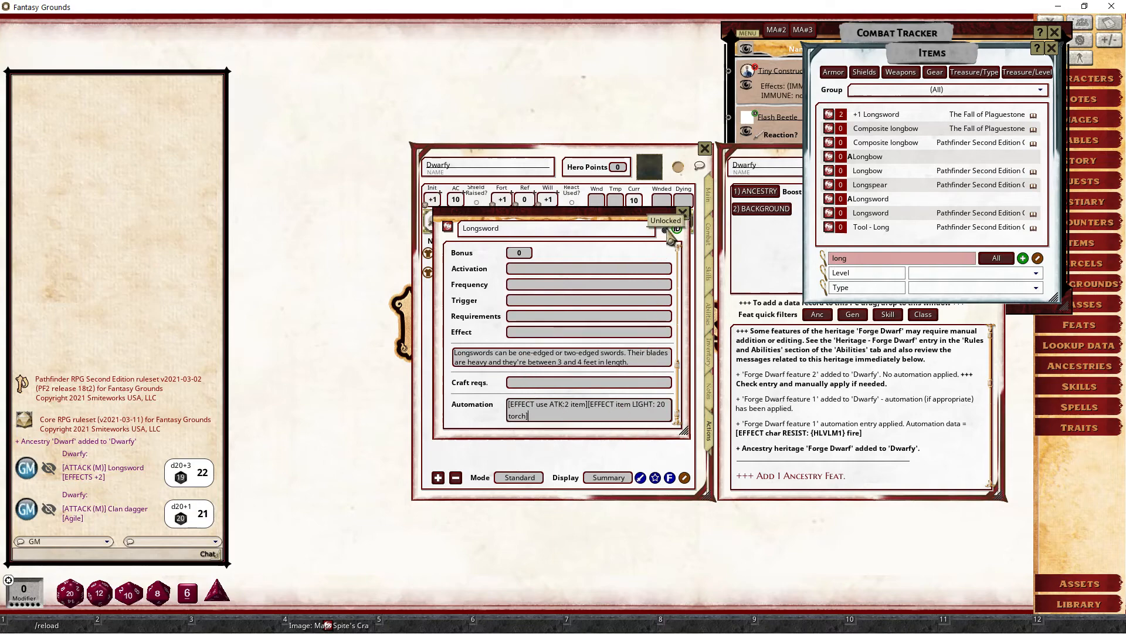
left_click(671, 236)
left_click(682, 211)
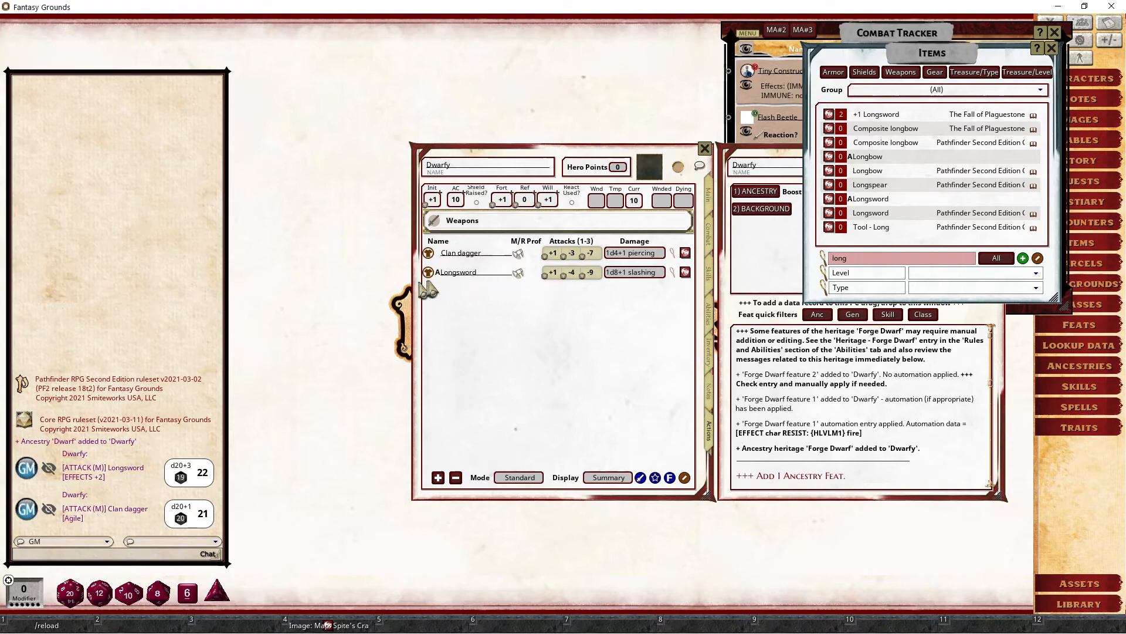
- Set Dwarfy's Longsword to not carried and back to its previous carry state, and check the sheet's character effects
left_click(432, 274)
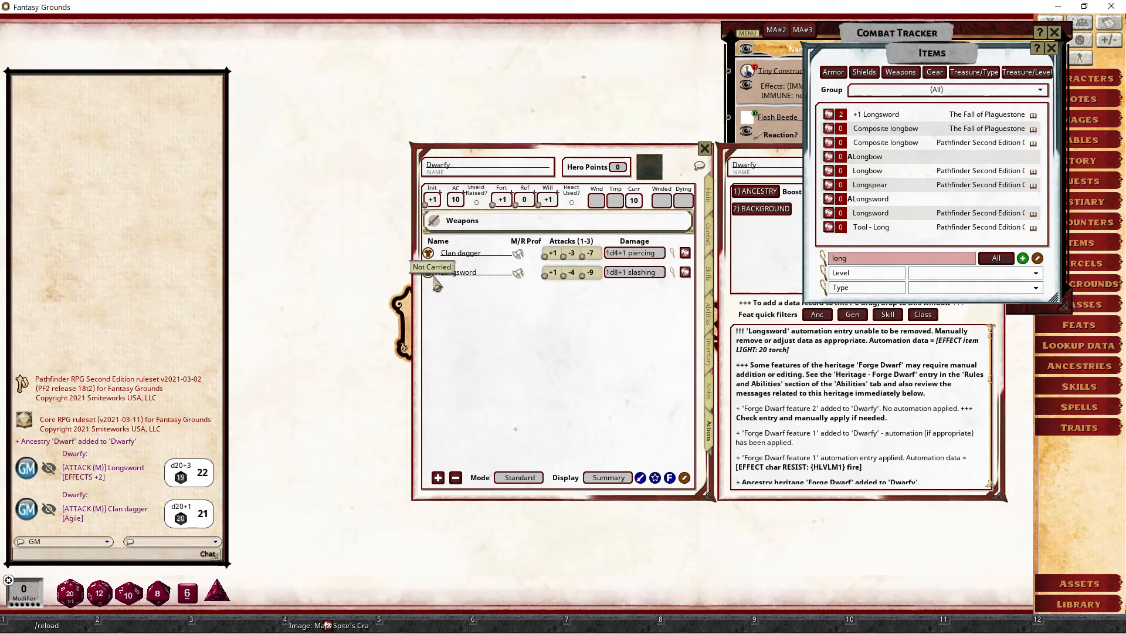
double_click(432, 275)
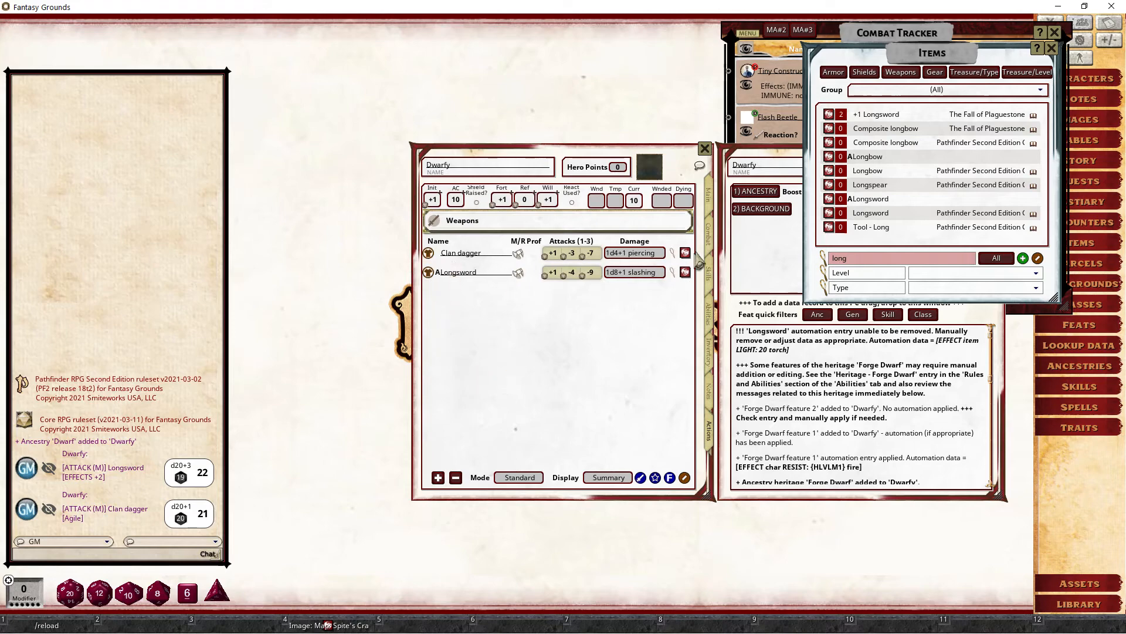
left_click(709, 243)
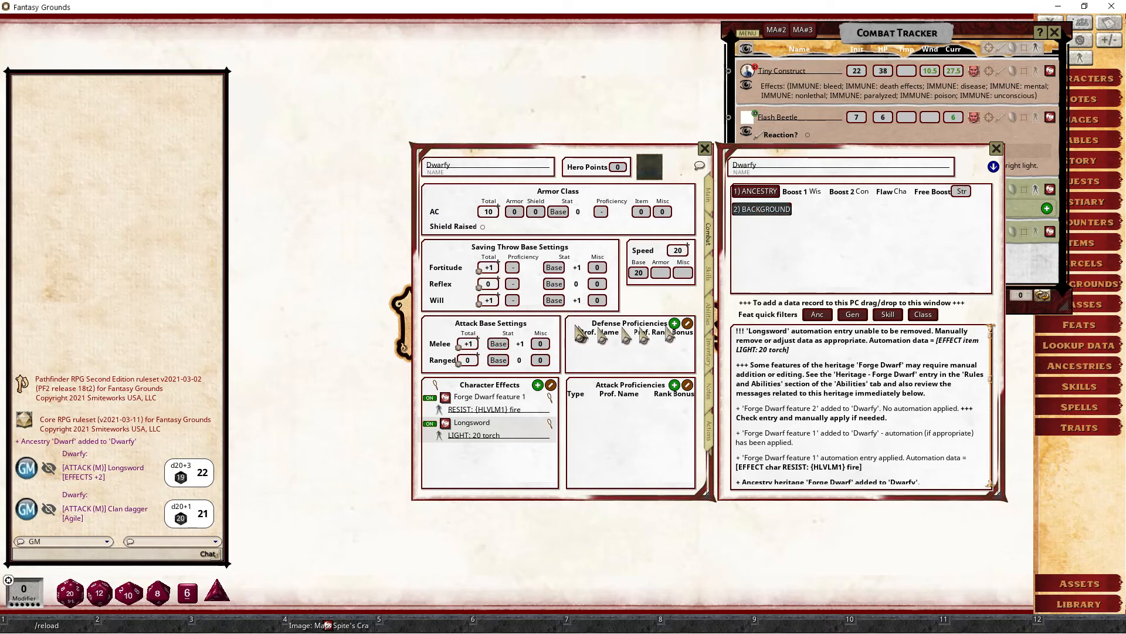
- Open the list of backgrounds for Dwarfy, browse its entries and filter it for hermit
left_click(761, 209)
left_click_drag(766, 214, 356, 143)
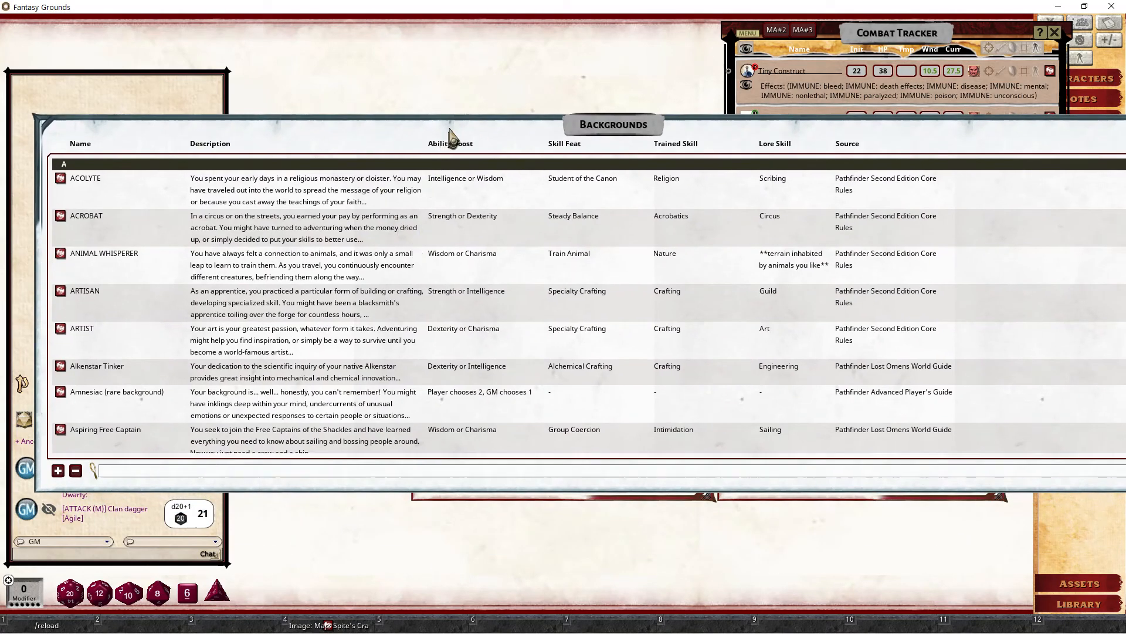
left_click_drag(449, 134, 494, 134)
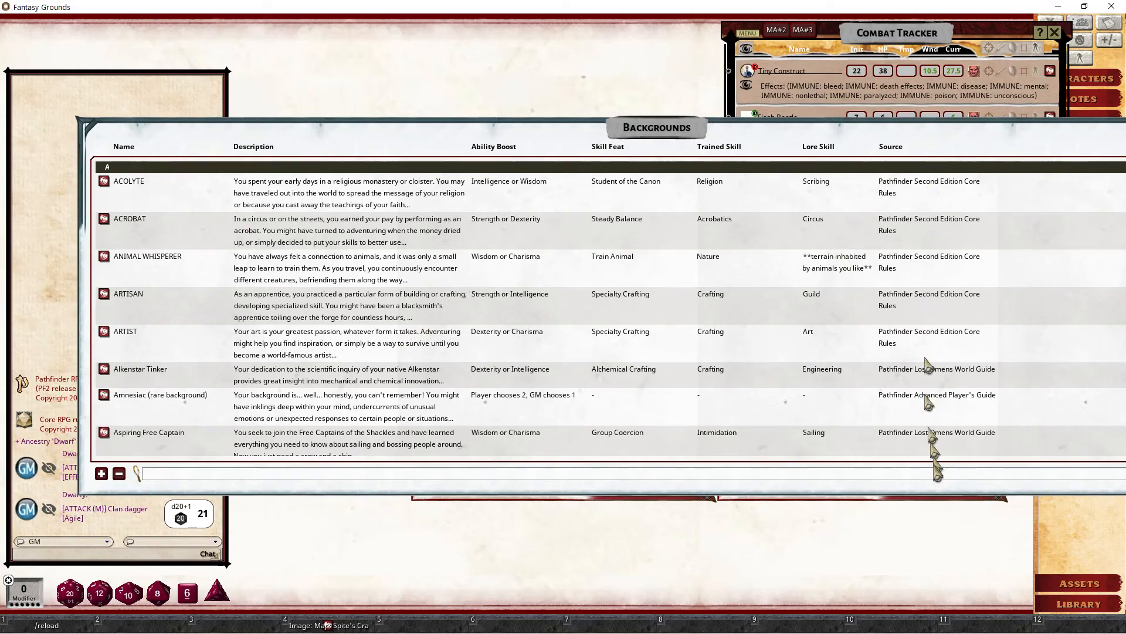
scroll(929, 230, "down", 2)
scroll(929, 230, "down", 10)
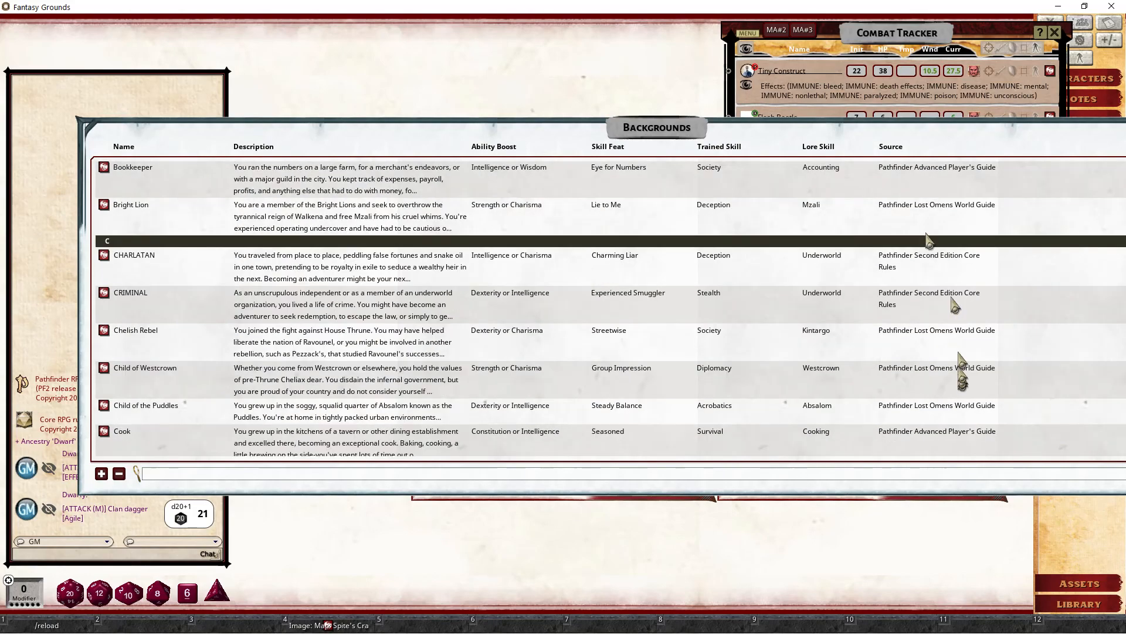
scroll(956, 418, "up", 8)
scroll(956, 418, "up", 10)
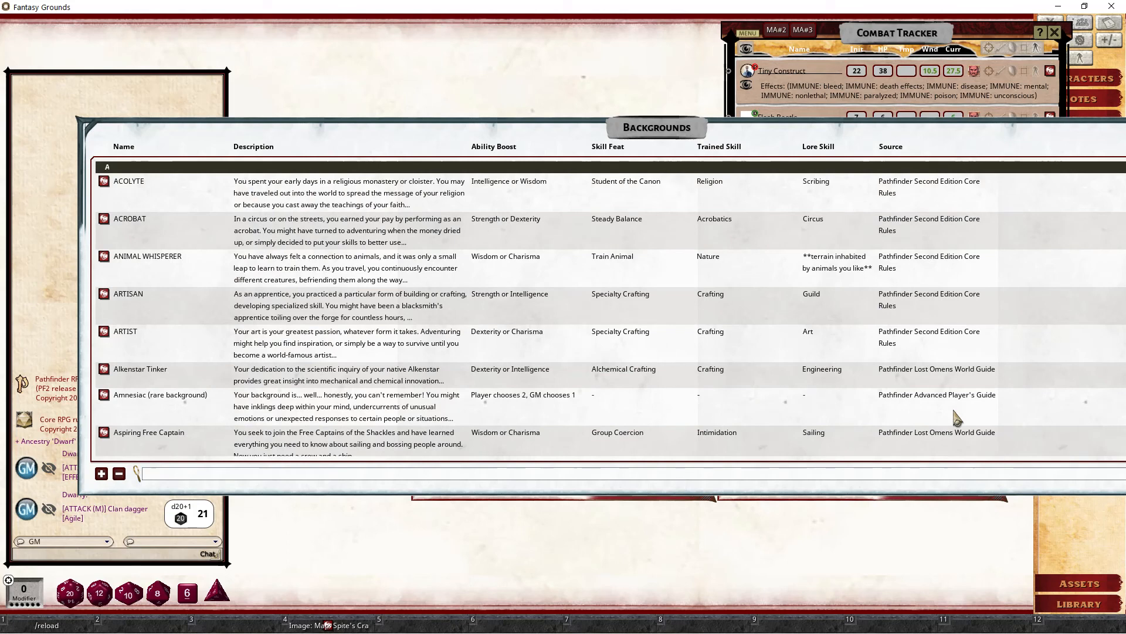
left_click(191, 475)
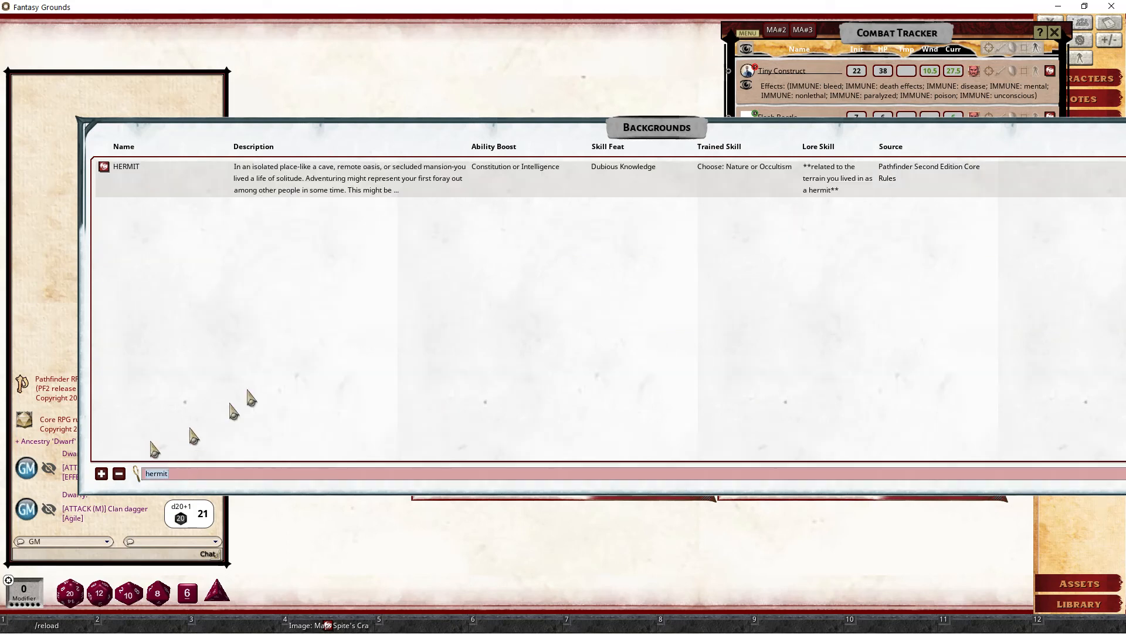
- Add the HERMIT background to Dwarfy with Constitution as the first ability boost
left_click_drag(589, 320, 547, 566)
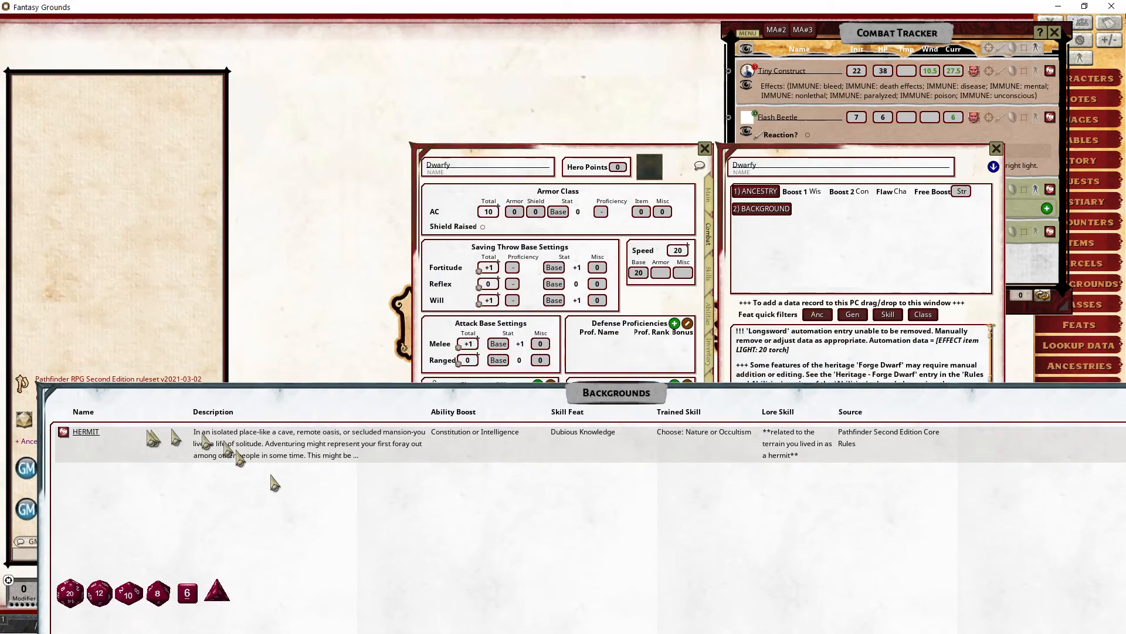
left_click_drag(79, 434, 833, 267)
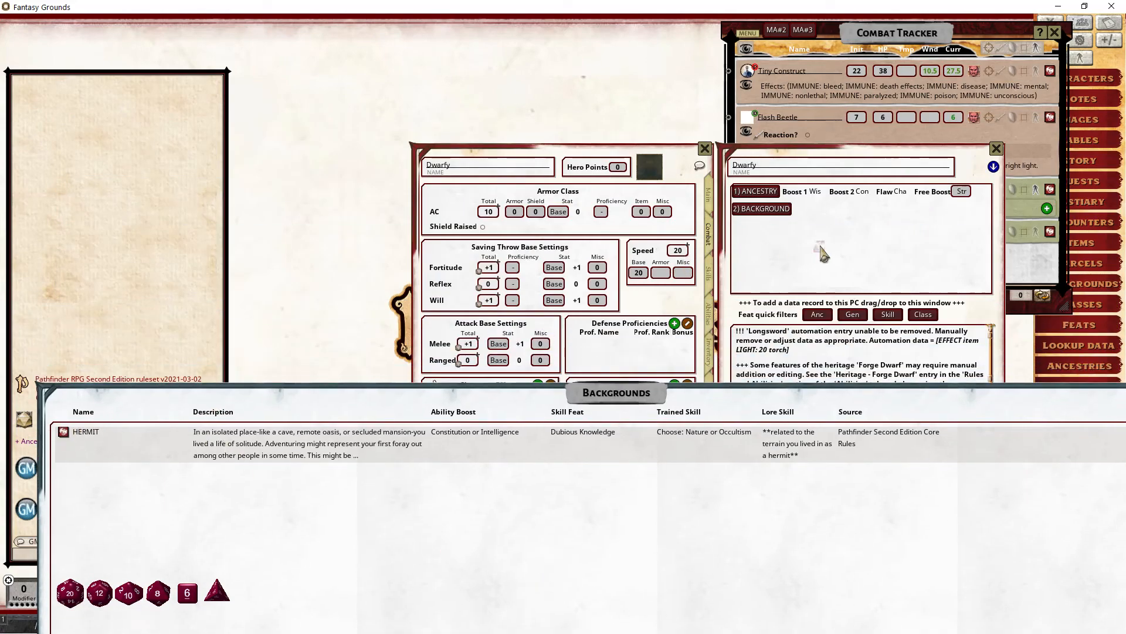
left_click(198, 287)
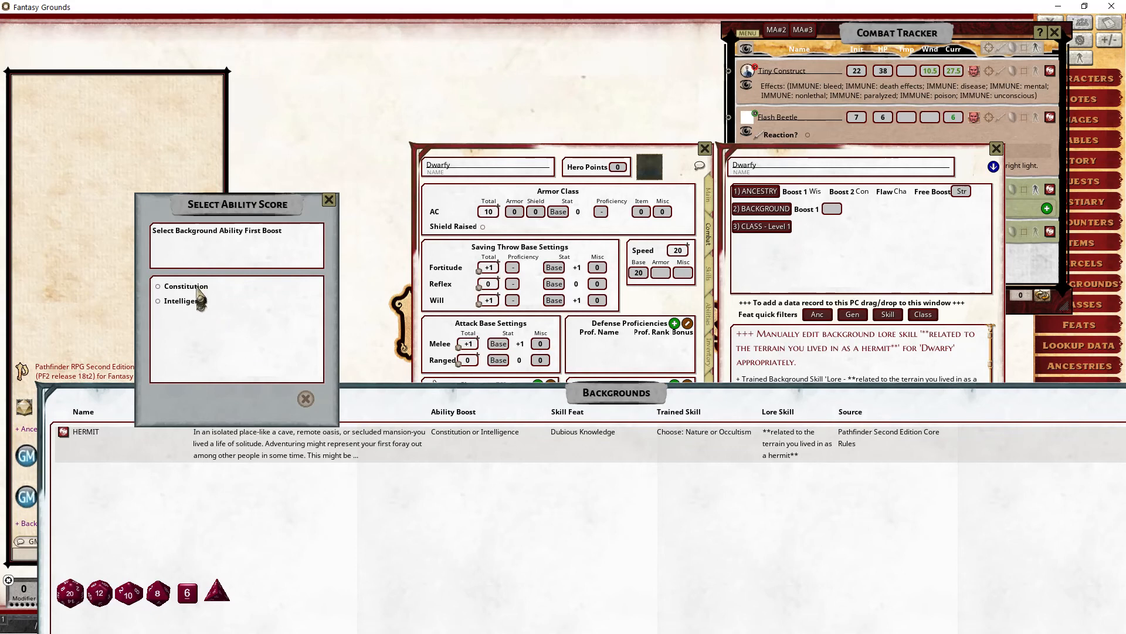
left_click(291, 397)
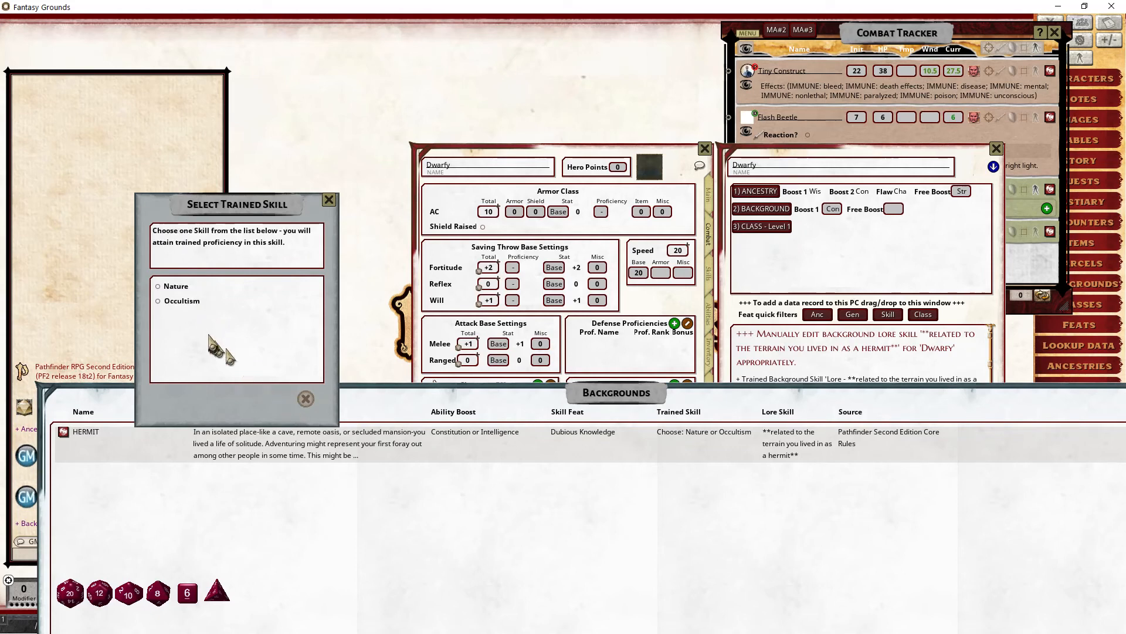
- Choose Occultism as the trained skill and Wisdom as the free boost for Dwarfy's background, and close the backgrounds list
left_click(185, 301)
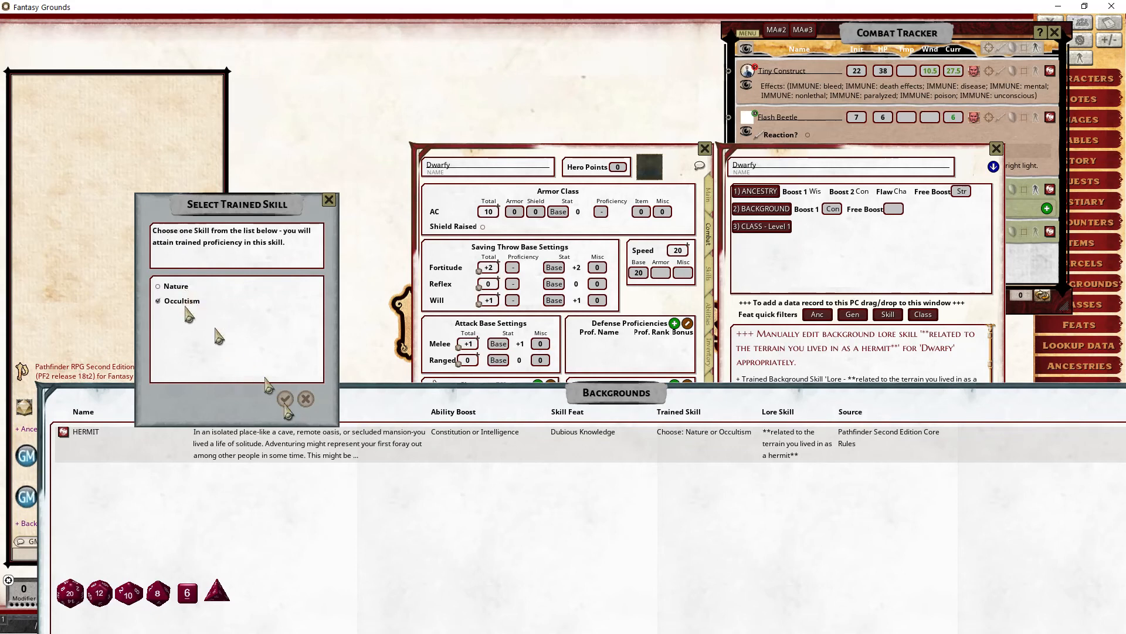
left_click(291, 397)
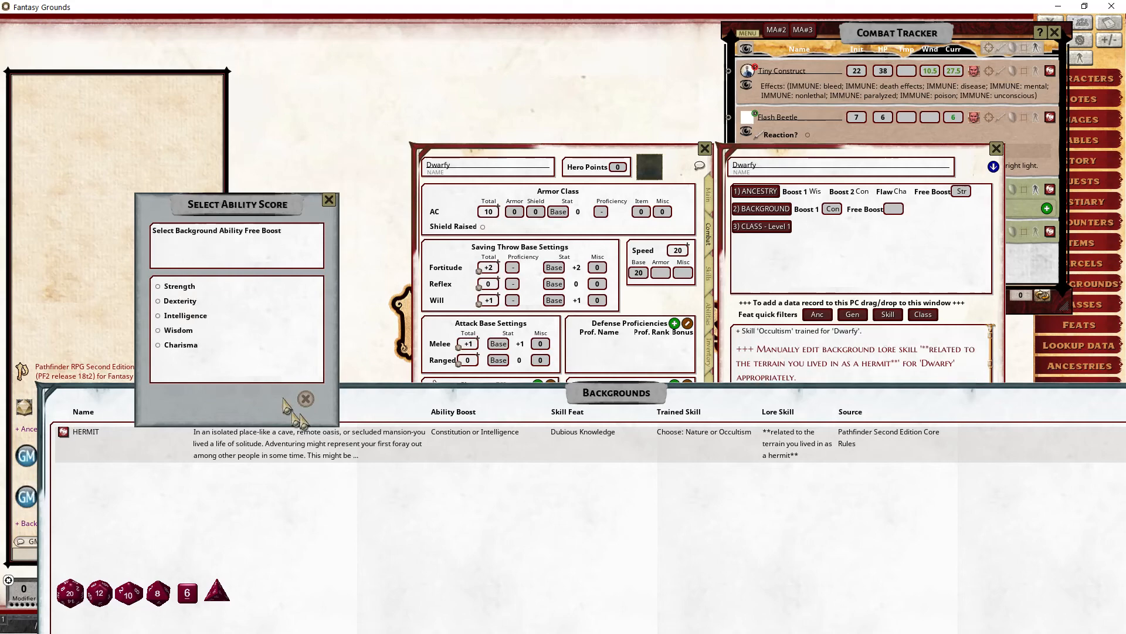
left_click(183, 330)
left_click(291, 397)
left_click_drag(856, 550, 460, 471)
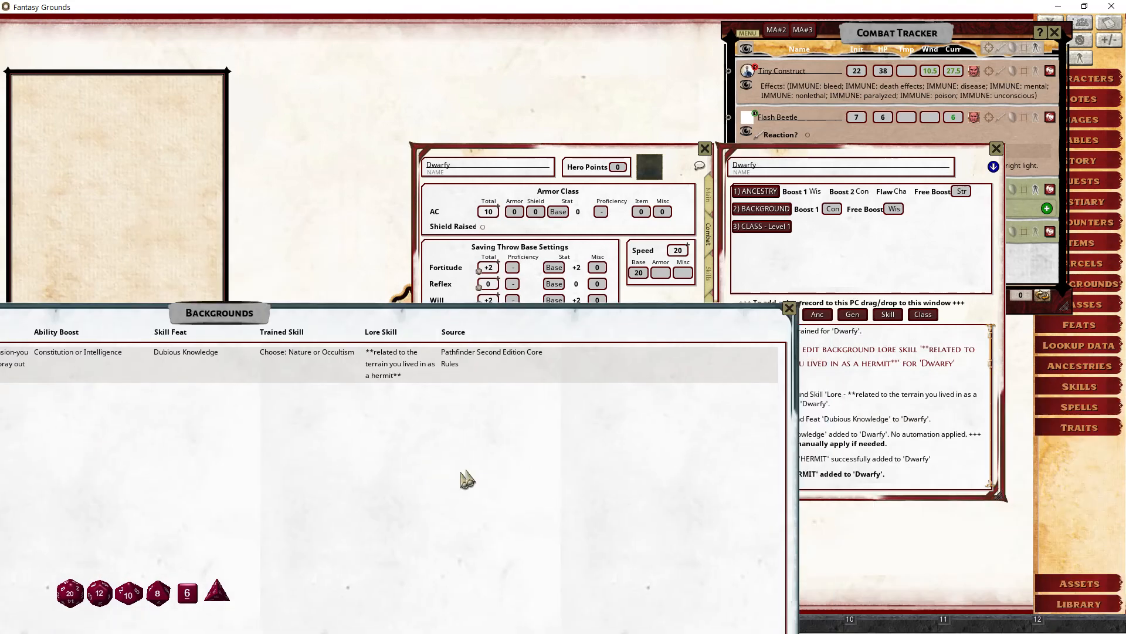
left_click(789, 308)
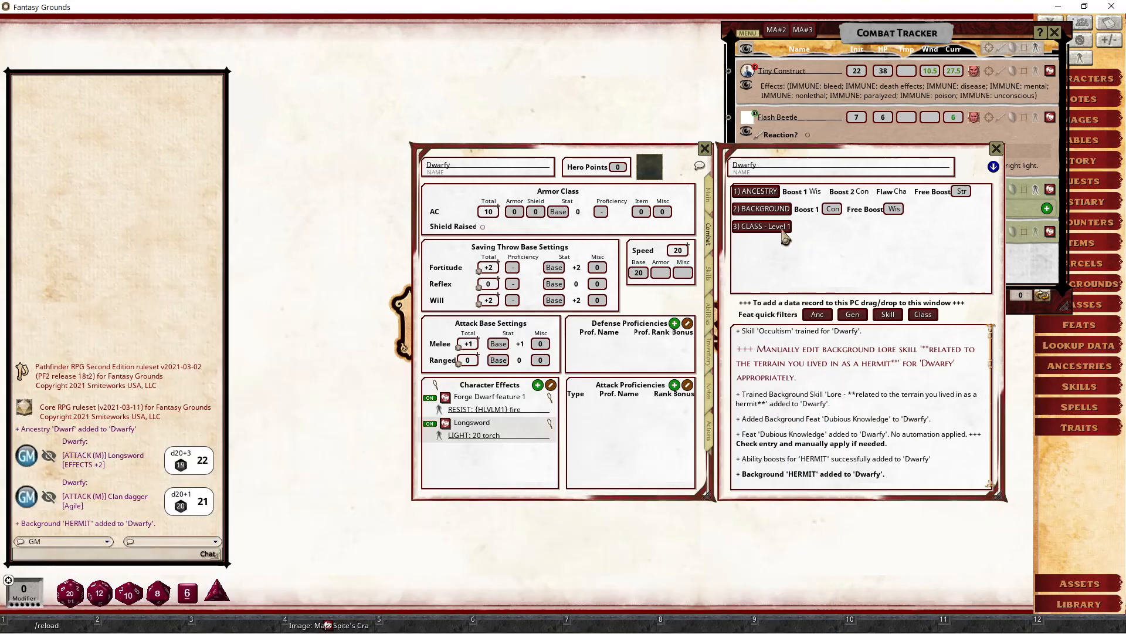
- Open the Druid record from the class list, enlarge it, and review its proficiencies and class features
left_click(784, 227)
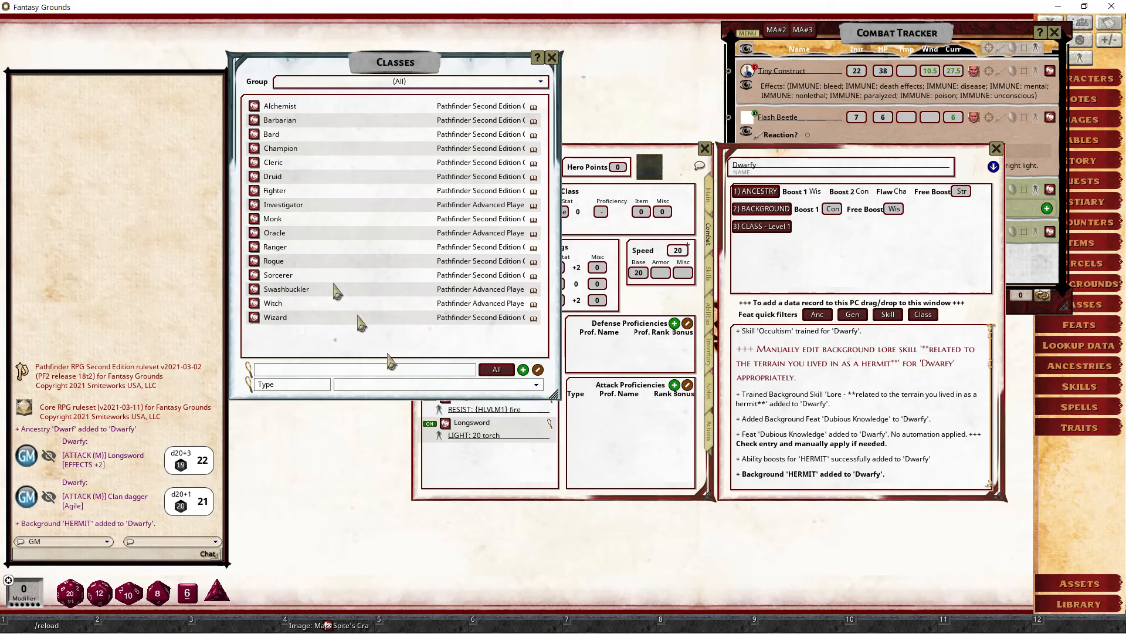
left_click(254, 176)
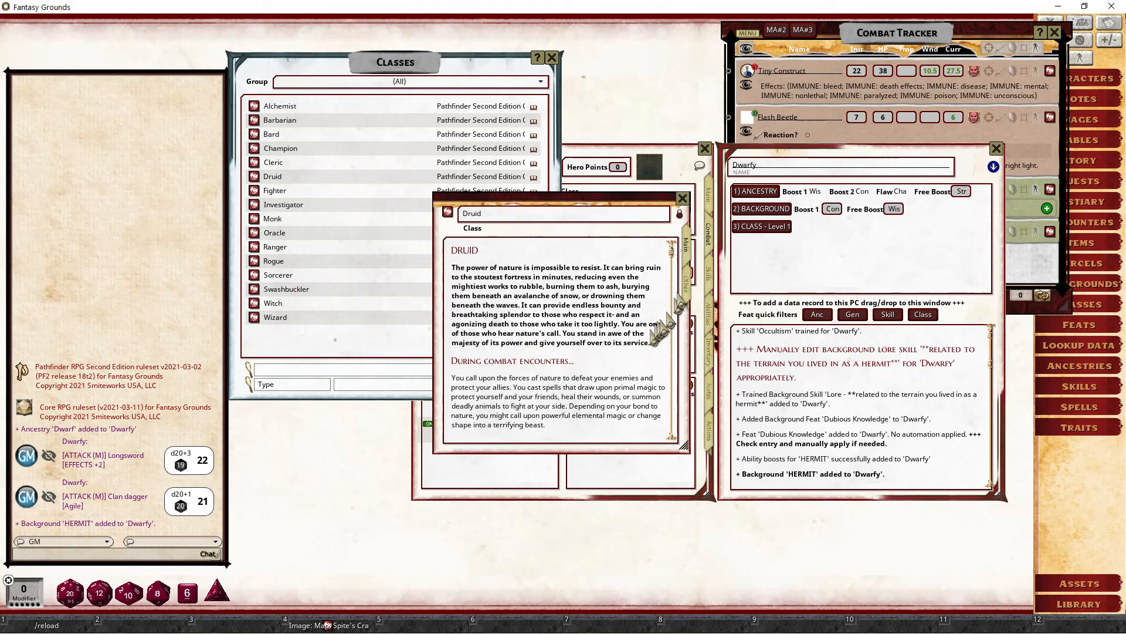
left_click(685, 287)
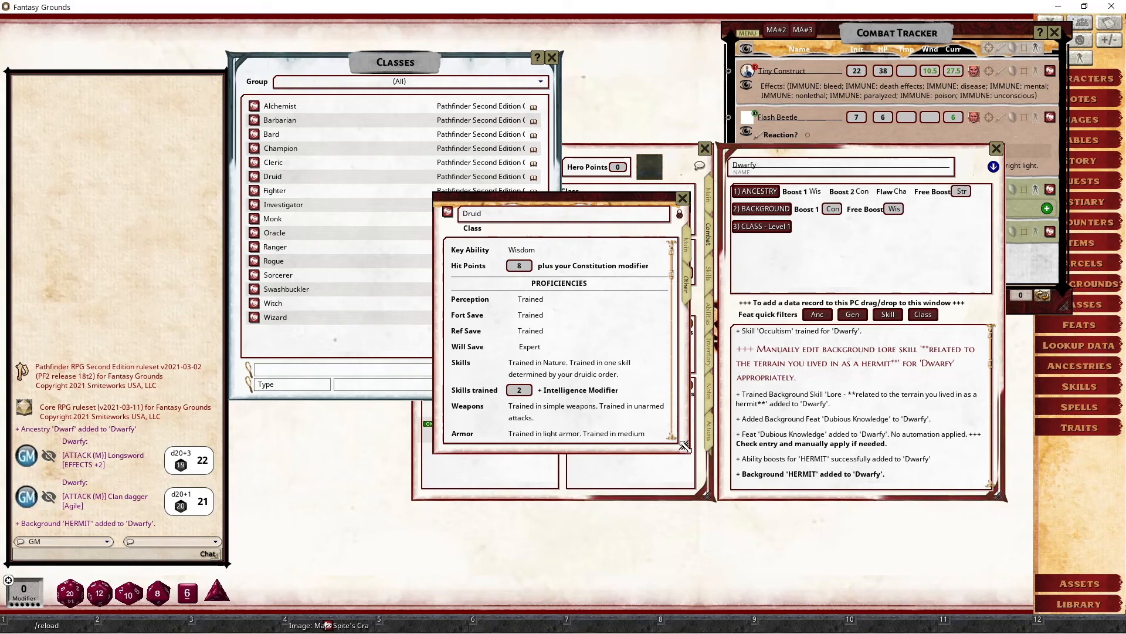
left_click_drag(684, 446, 676, 560)
scroll(614, 434, "down", 3)
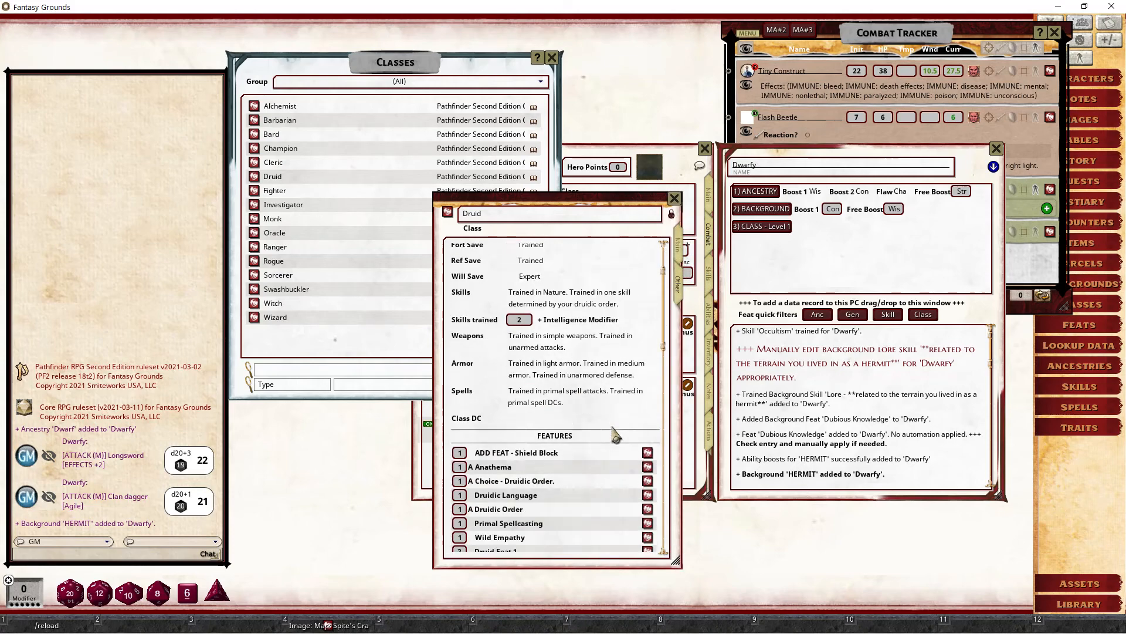
scroll(581, 293, "down", 3)
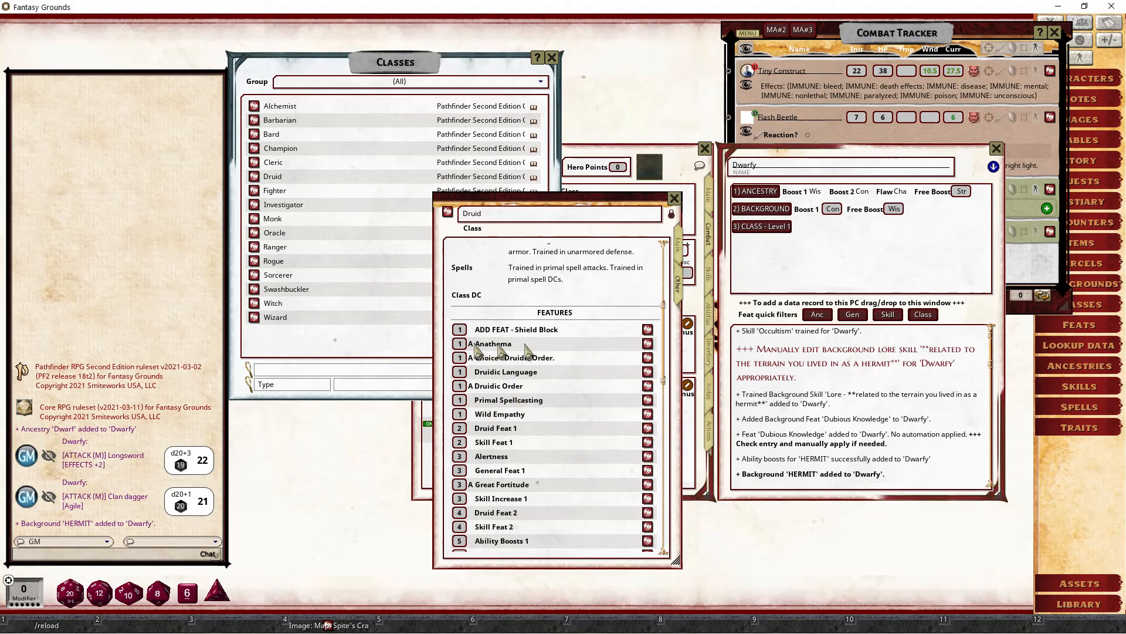
- Open the Druid's Anathema feature, place it beside the class record, and examine its description and automation entry
left_click(647, 344)
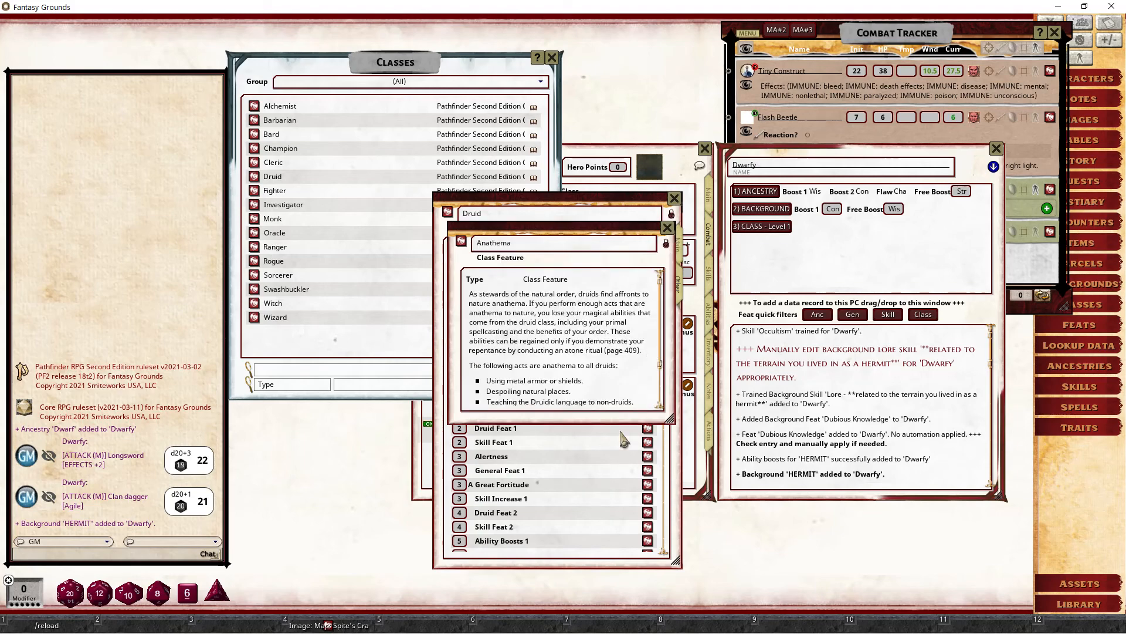
scroll(581, 347, "down", 1)
scroll(581, 347, "up", 1)
scroll(575, 355, "down", 1)
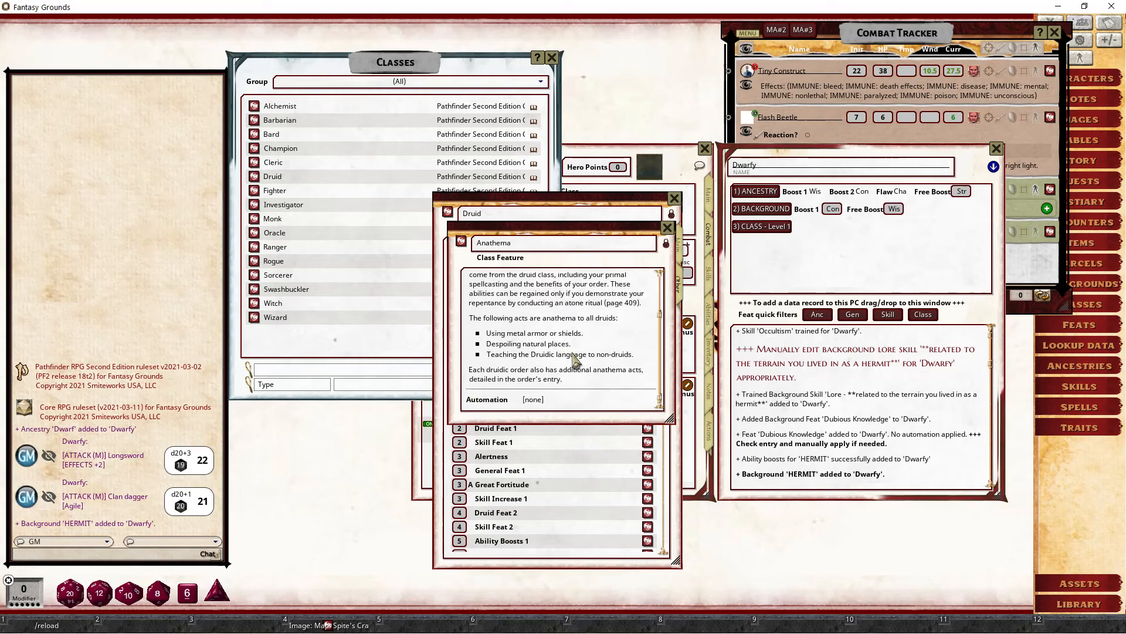
left_click_drag(610, 228, 361, 234)
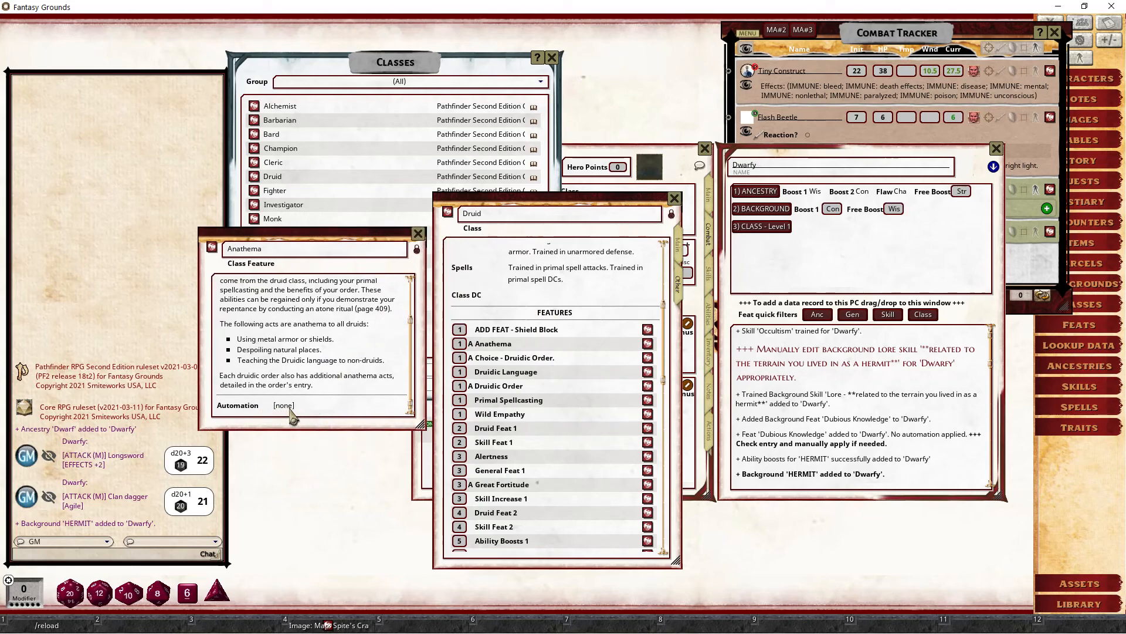
scroll(305, 393, "up", 1)
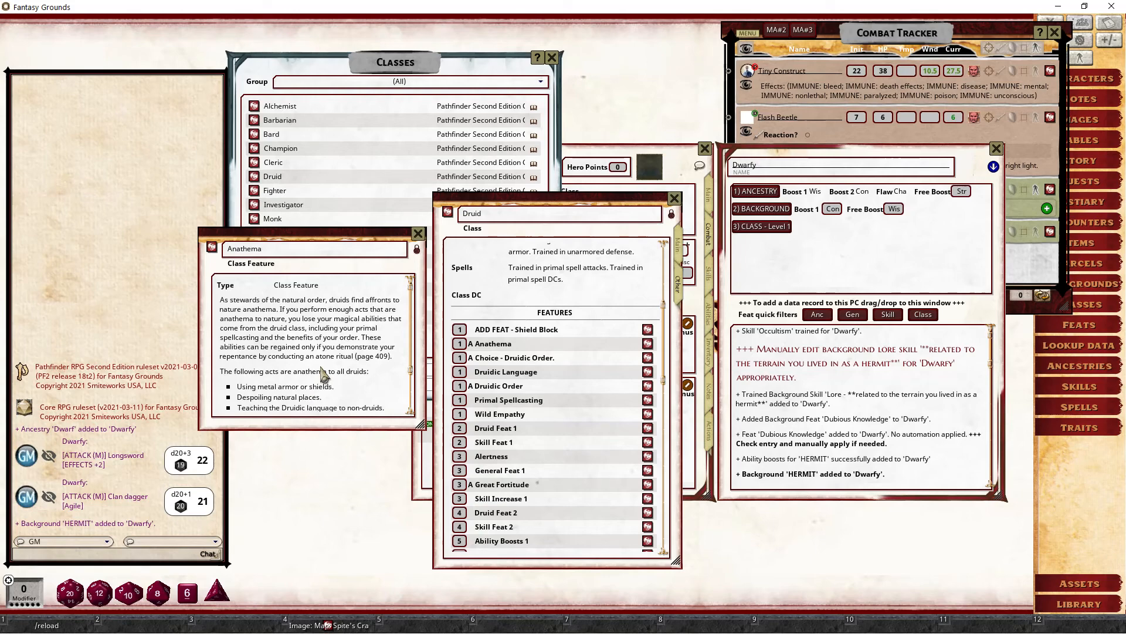
scroll(322, 373, "down", 1)
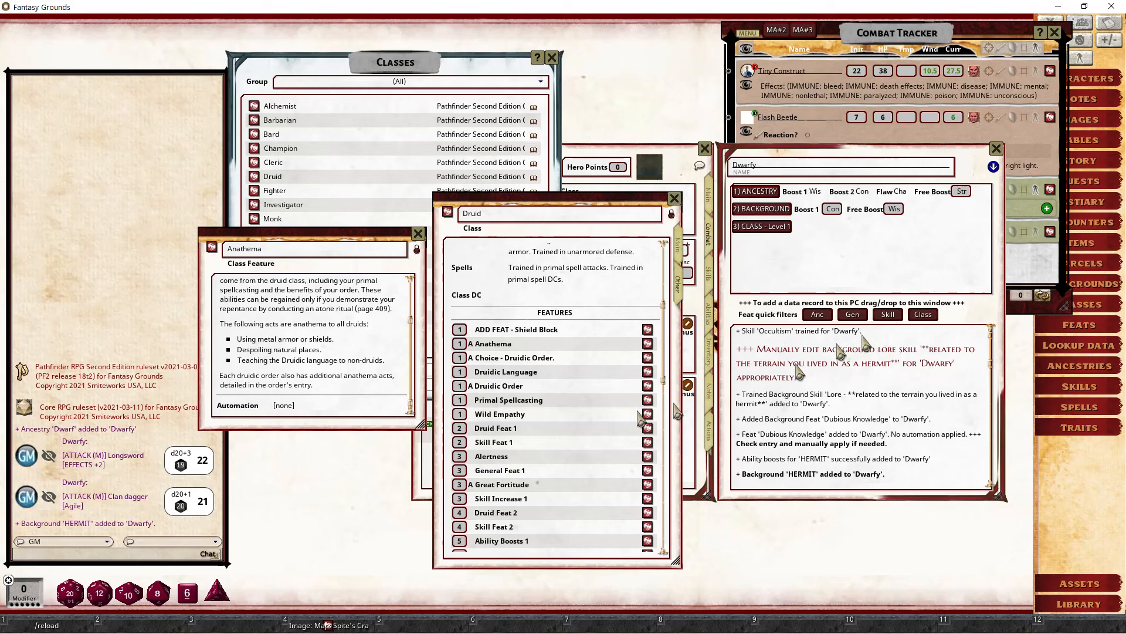
- Close the Anathema record and open the Choice - Druidic Order feature beside the Druid record to examine its automation
left_click(418, 234)
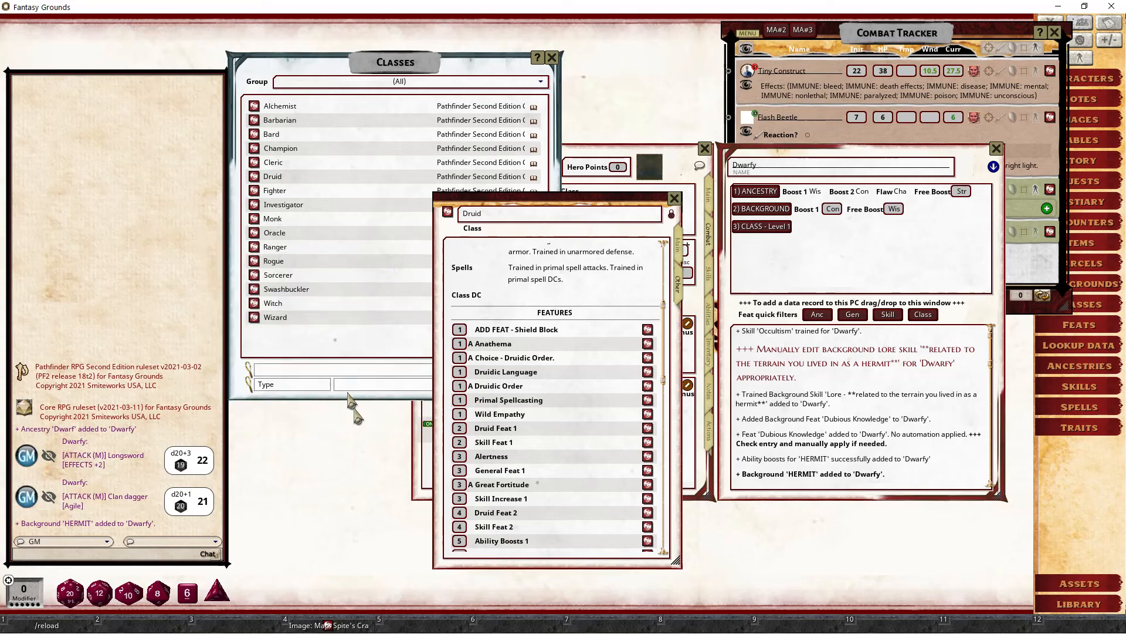
left_click(647, 357)
left_click_drag(594, 351, 355, 300)
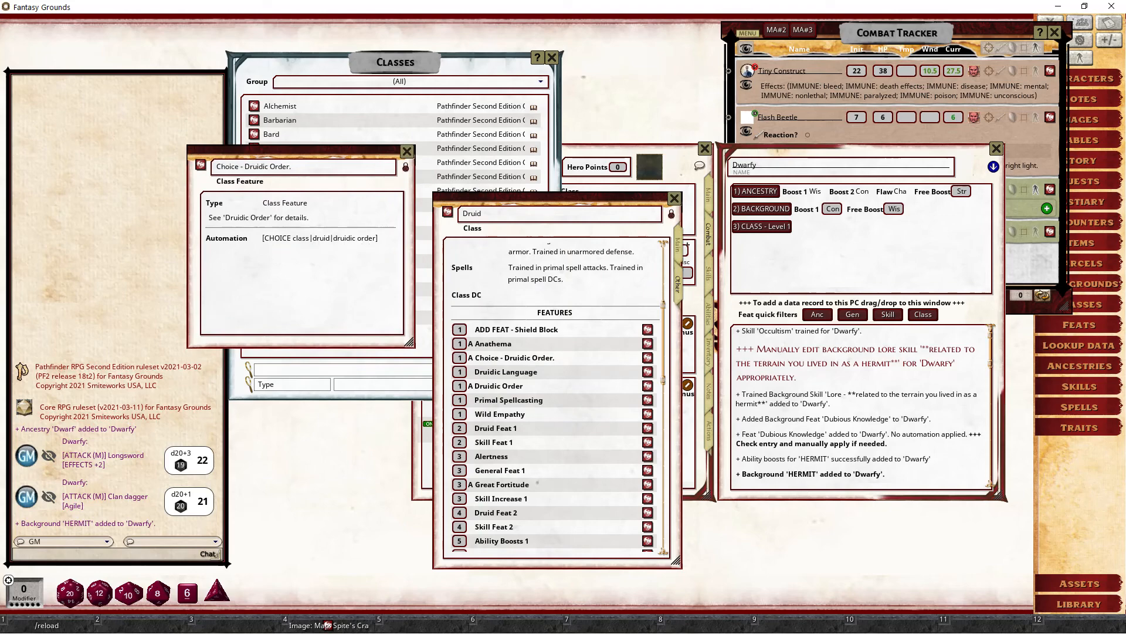
- Switch to the PC Feature Automation document in Google Docs, review the Choice keyword section, and return to Fantasy Grounds
key("alt+Tab")
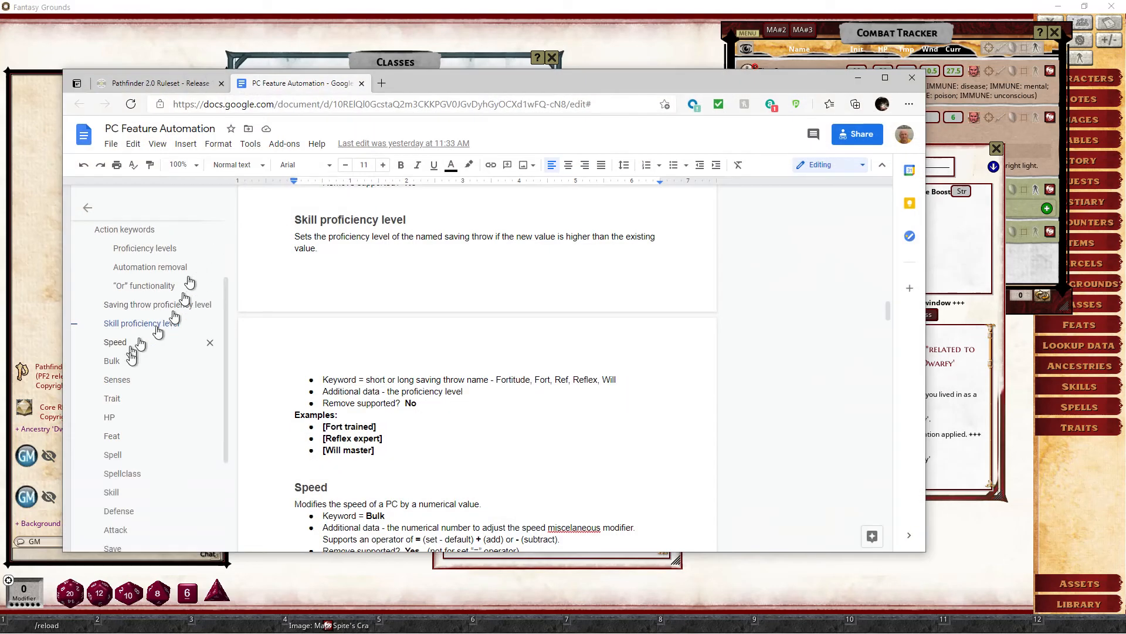
scroll(156, 437, "down", 2)
scroll(151, 432, "down", 1)
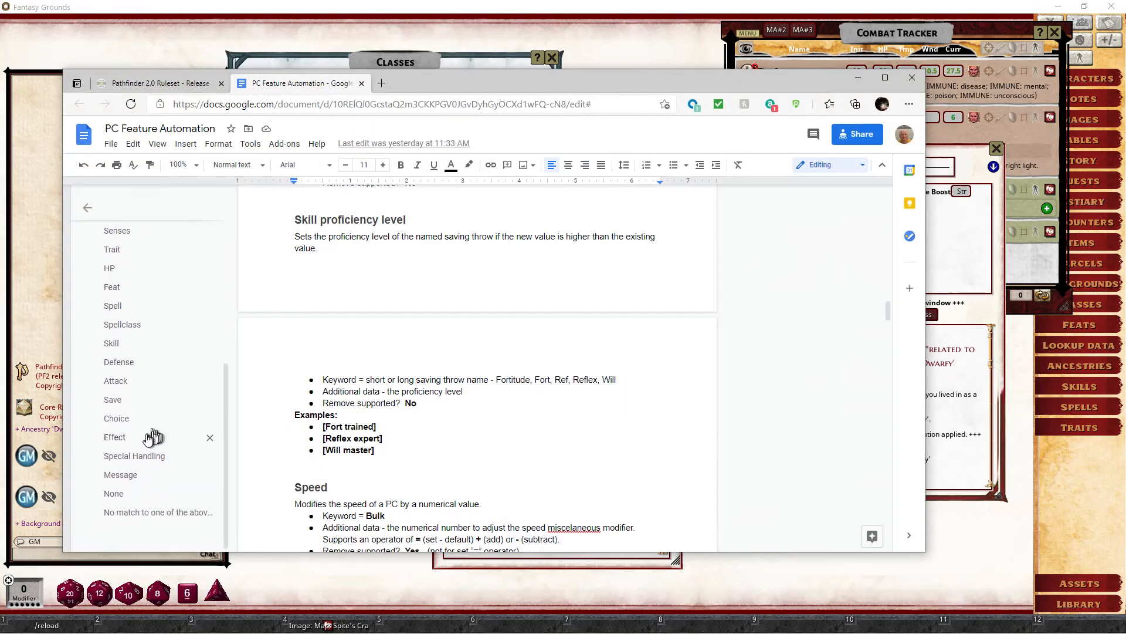
left_click(120, 418)
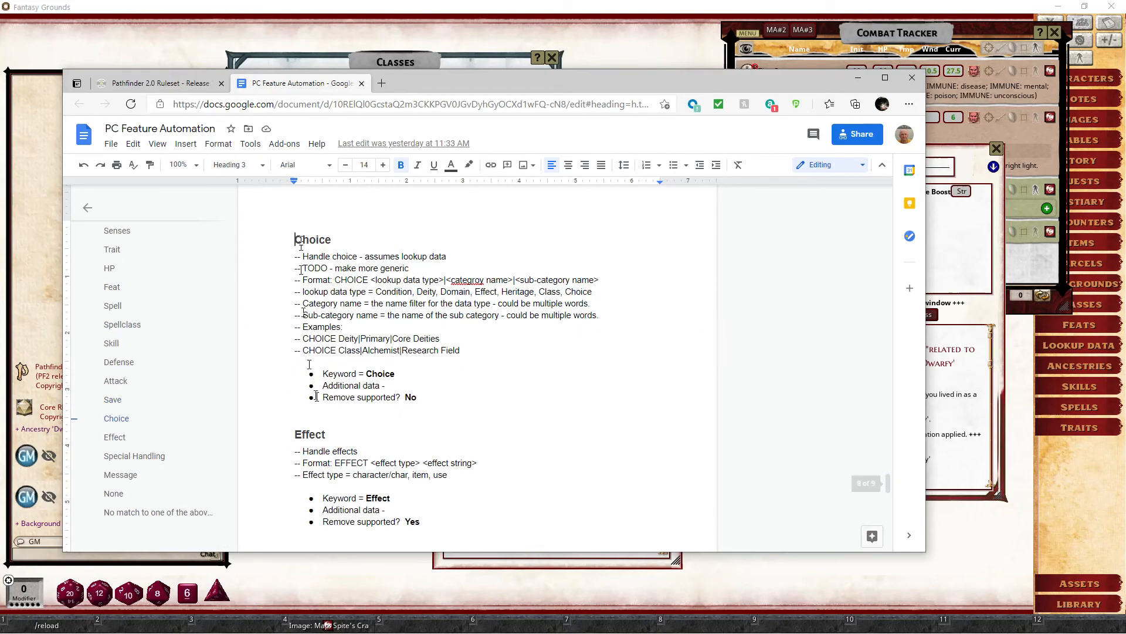
left_click(858, 78)
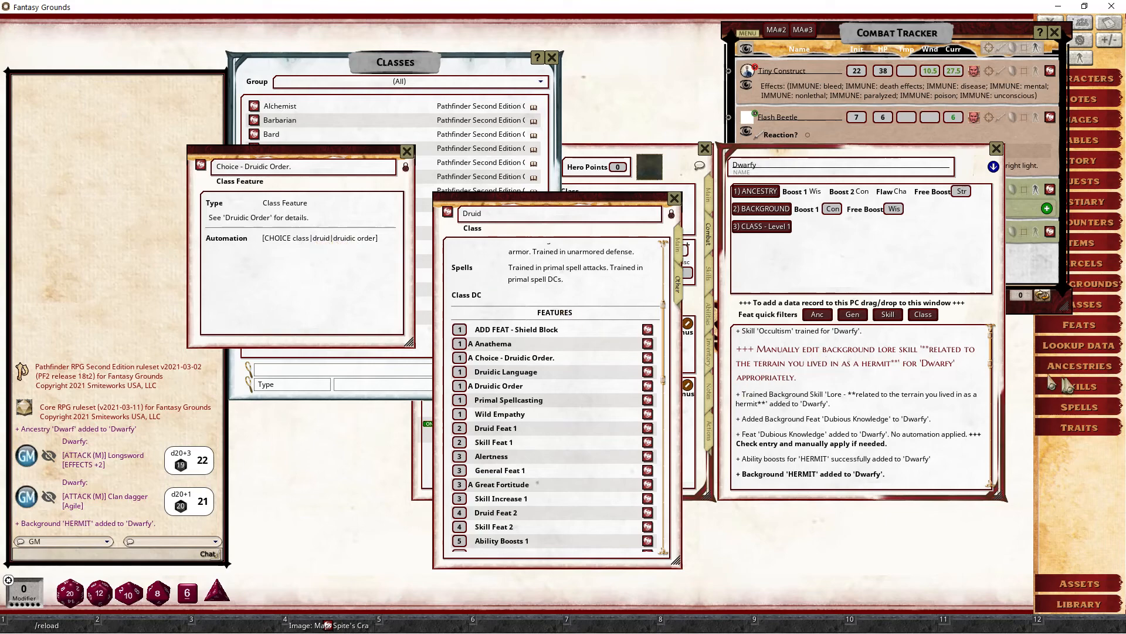
- Open the lookup data list and filter its Class records to the Druid category
left_click(1079, 346)
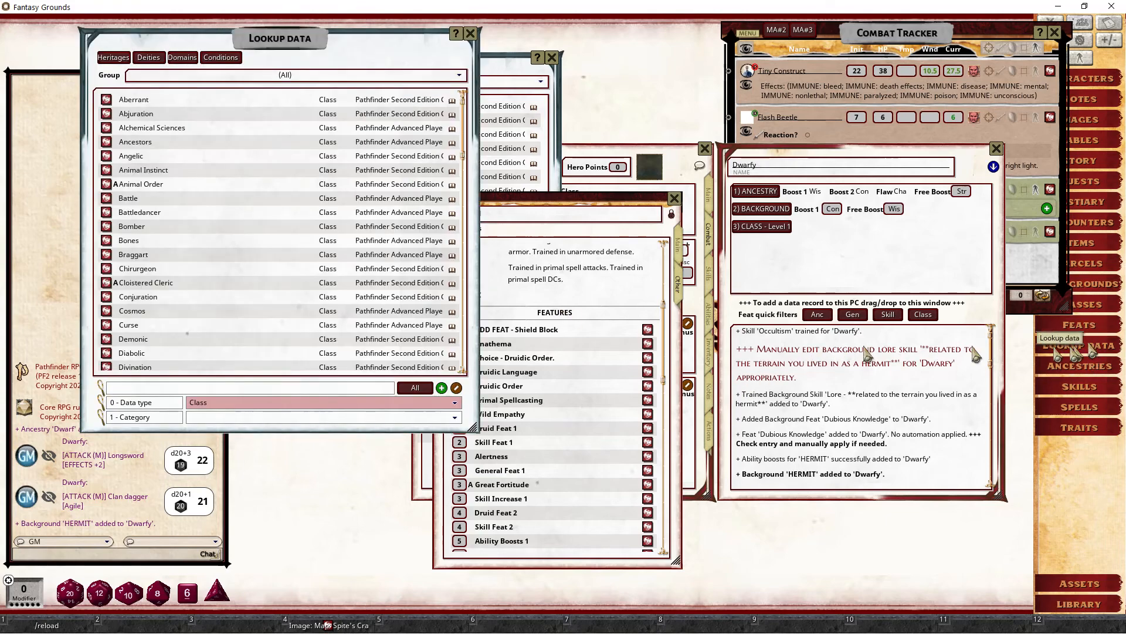
left_click(207, 419)
scroll(249, 366, "down", 3)
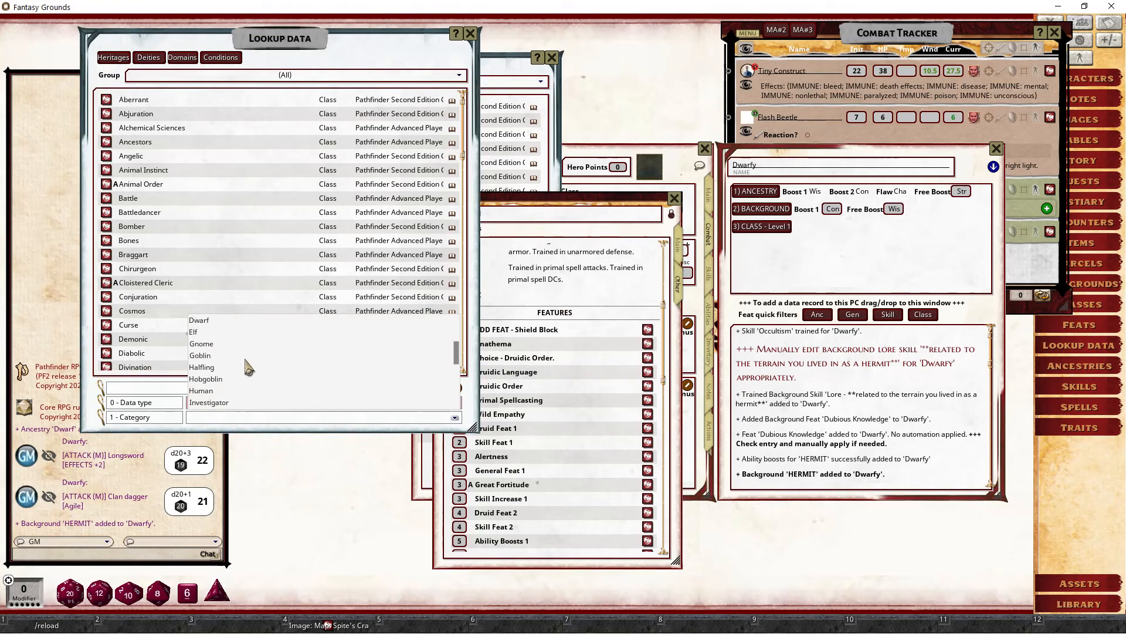
scroll(246, 367, "up", 1)
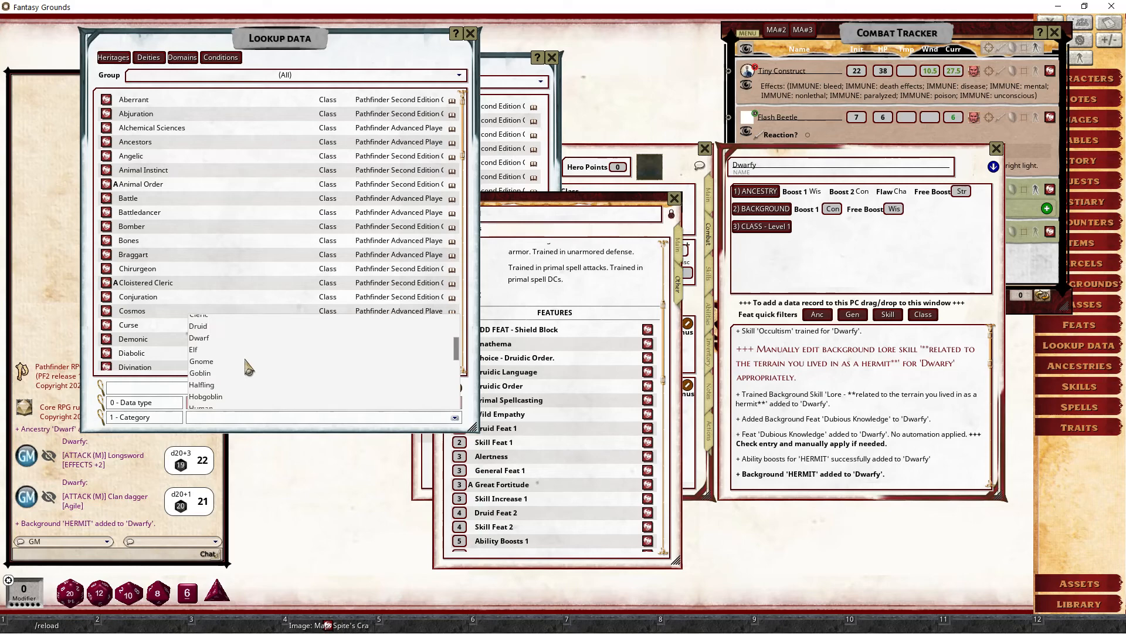
left_click(210, 326)
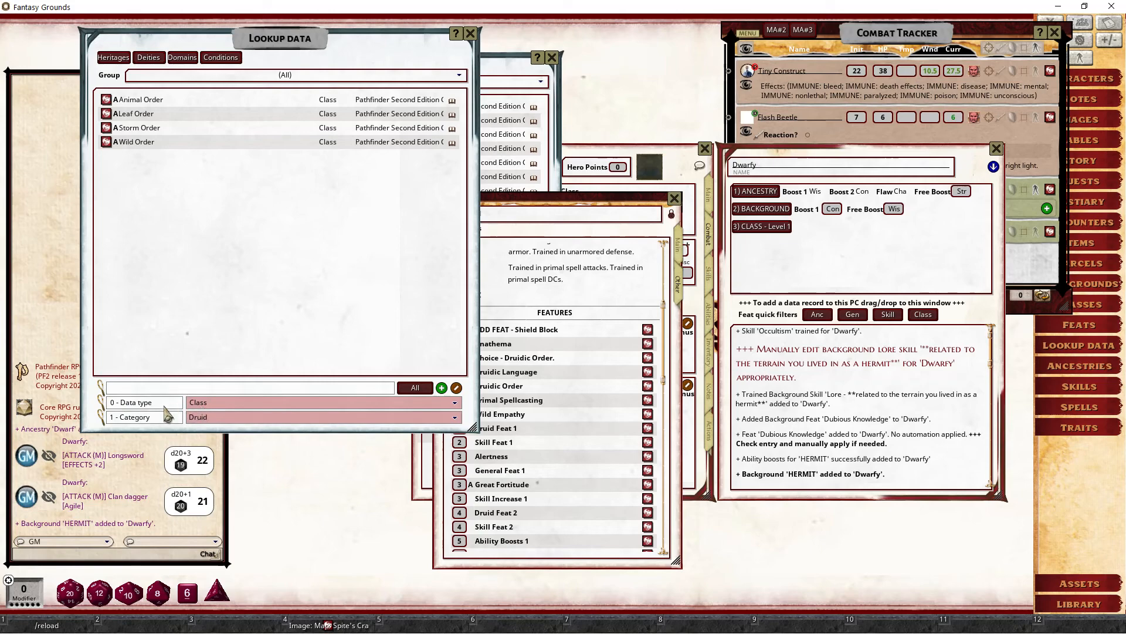
- Open the Animal Order lookup record, move it aside to examine its category, subcategory and automation, and close it
left_click(141, 100)
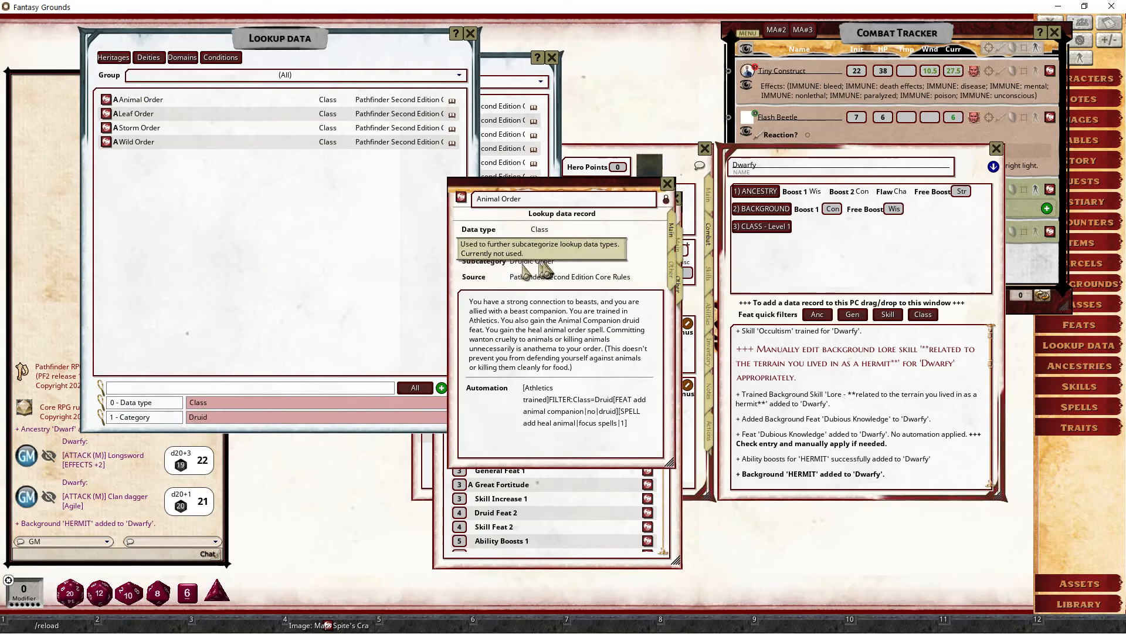
left_click_drag(540, 182, 263, 195)
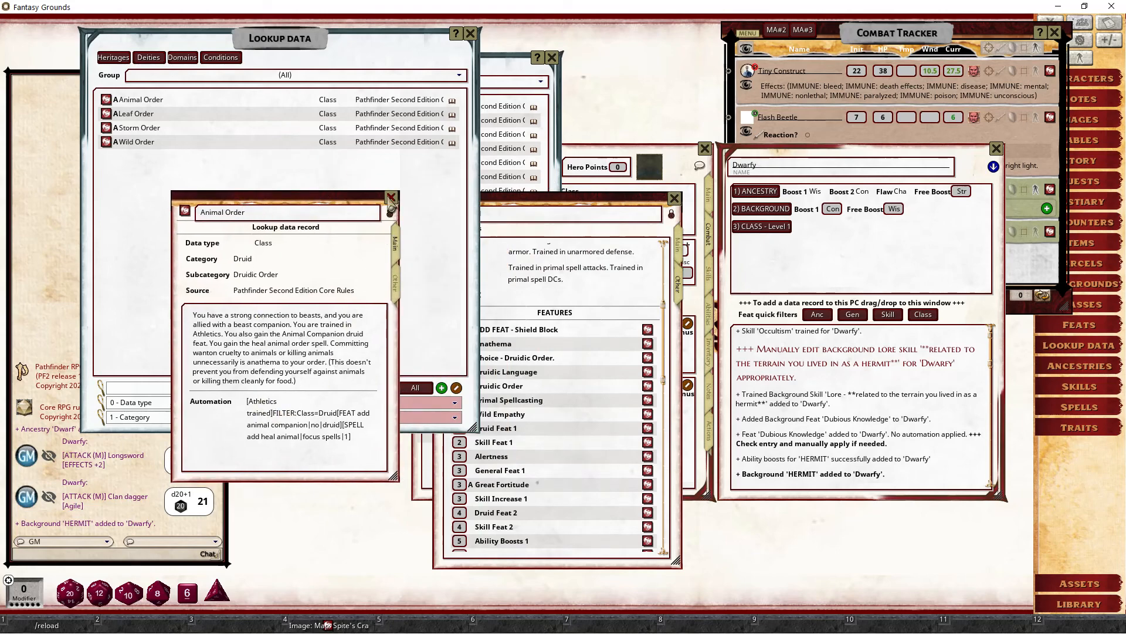
left_click(392, 199)
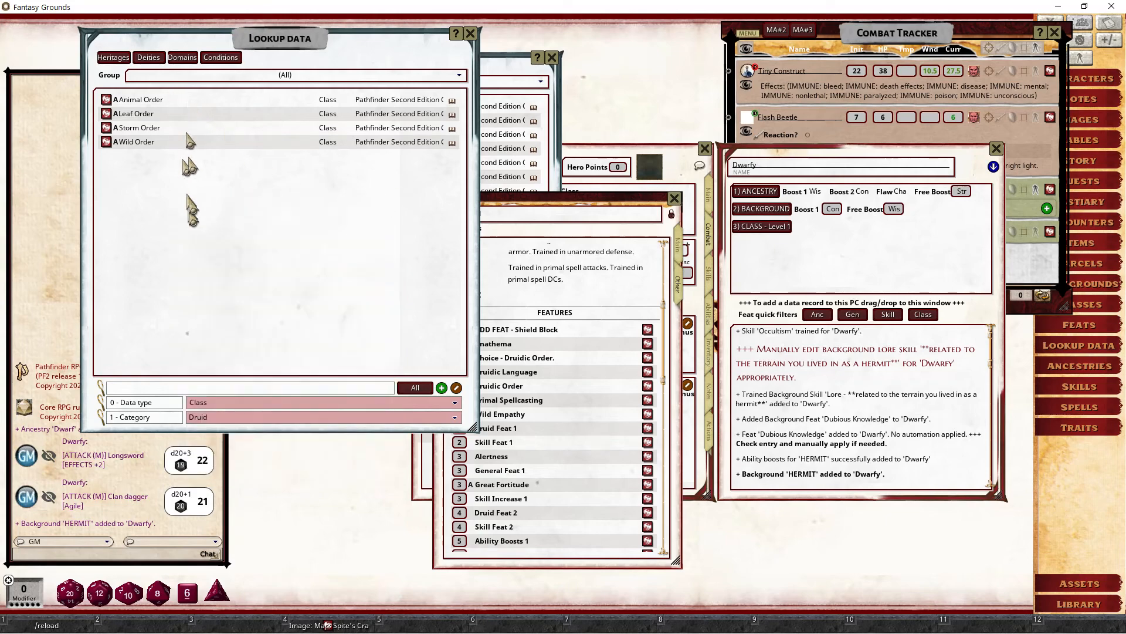
- Move the Druid record clear of the lookup list, examine the Druidic Order feature's description and automation, and close the feature
left_click_drag(557, 203, 725, 216)
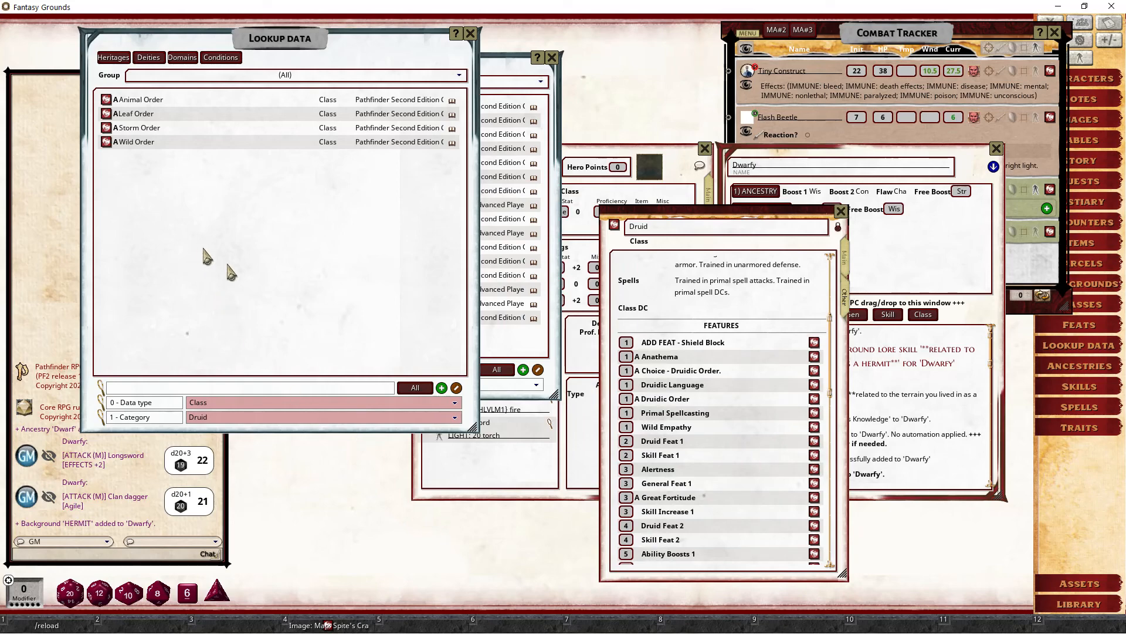
left_click(814, 399)
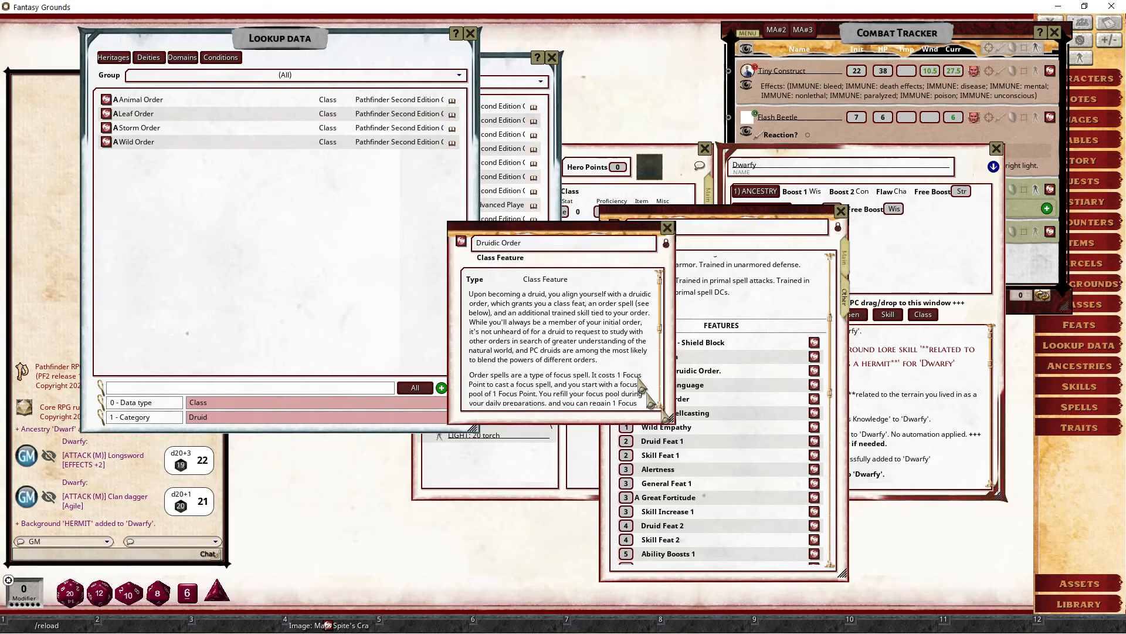
scroll(646, 393, "down", 5)
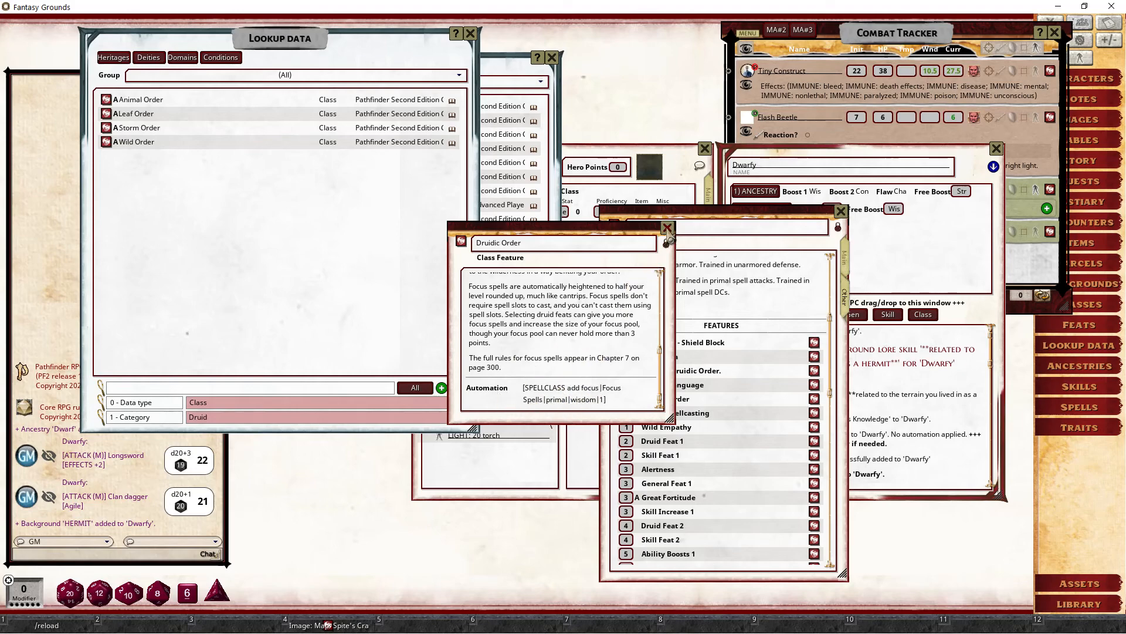
left_click(667, 229)
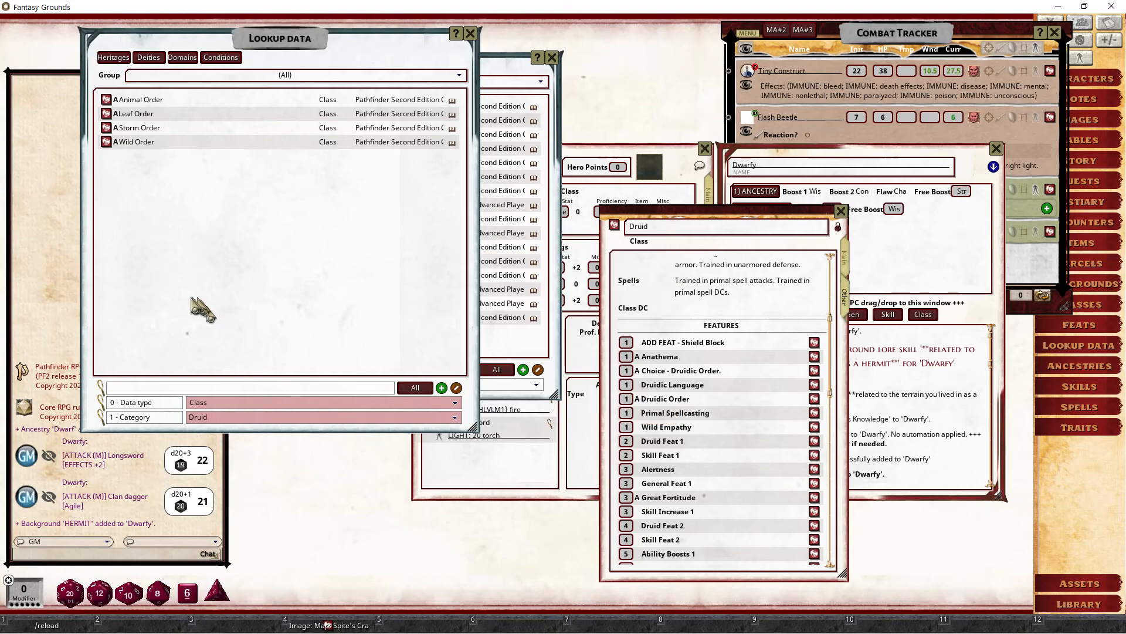
- Reopen the Animal Order record and compare its automation with that of the Druidic Order feature, closing the feature when done
left_click(150, 101)
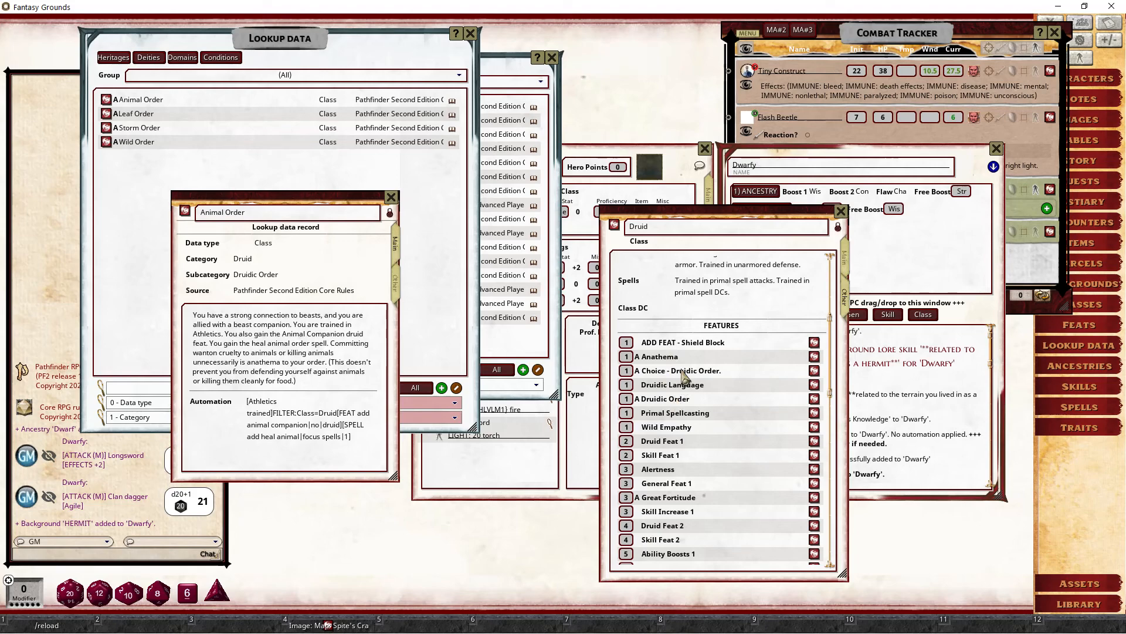
left_click(814, 399)
scroll(622, 337, "down", 5)
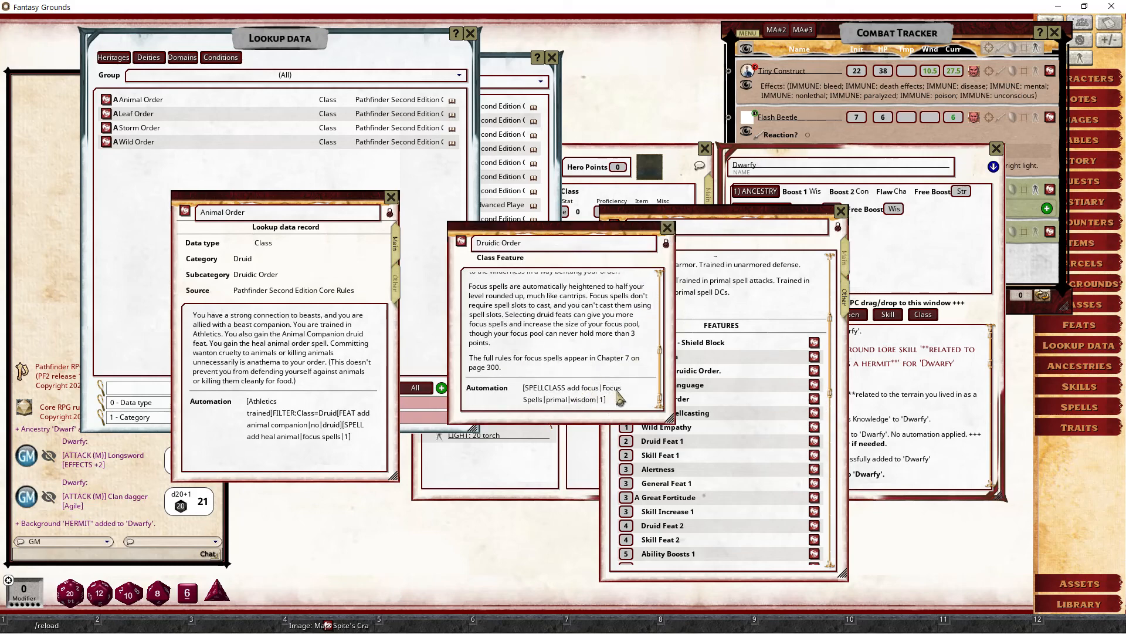
left_click(667, 227)
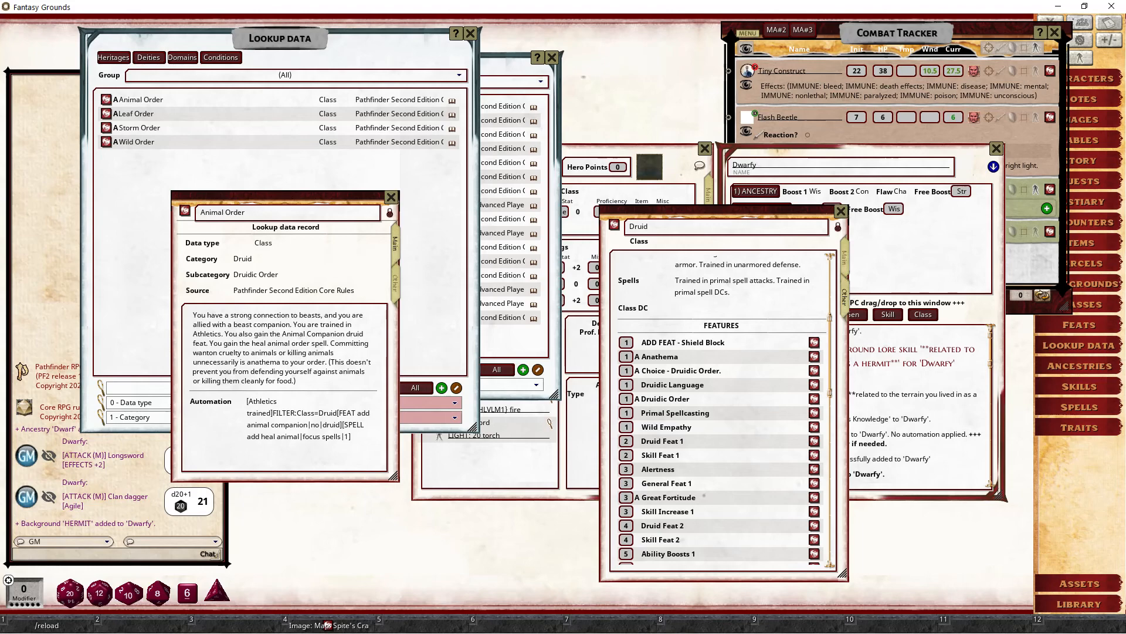
- Switch to the PC Feature Automation document, review the Spell keyword's format and spell slot option, and return to Fantasy Grounds
key("alt+Tab")
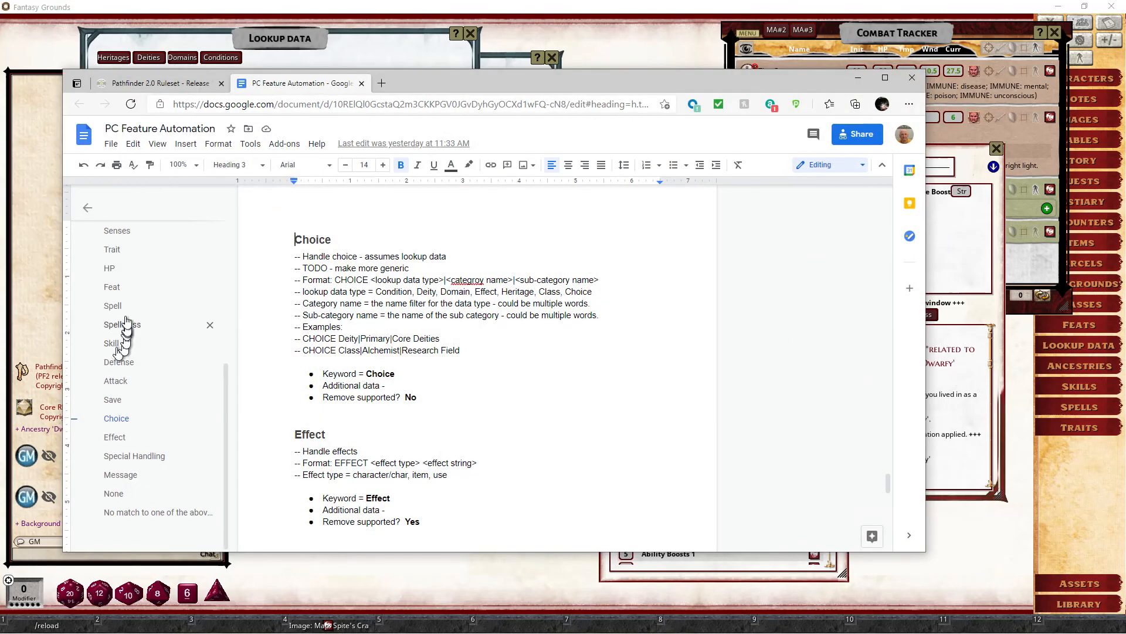
scroll(135, 346, "down", 2)
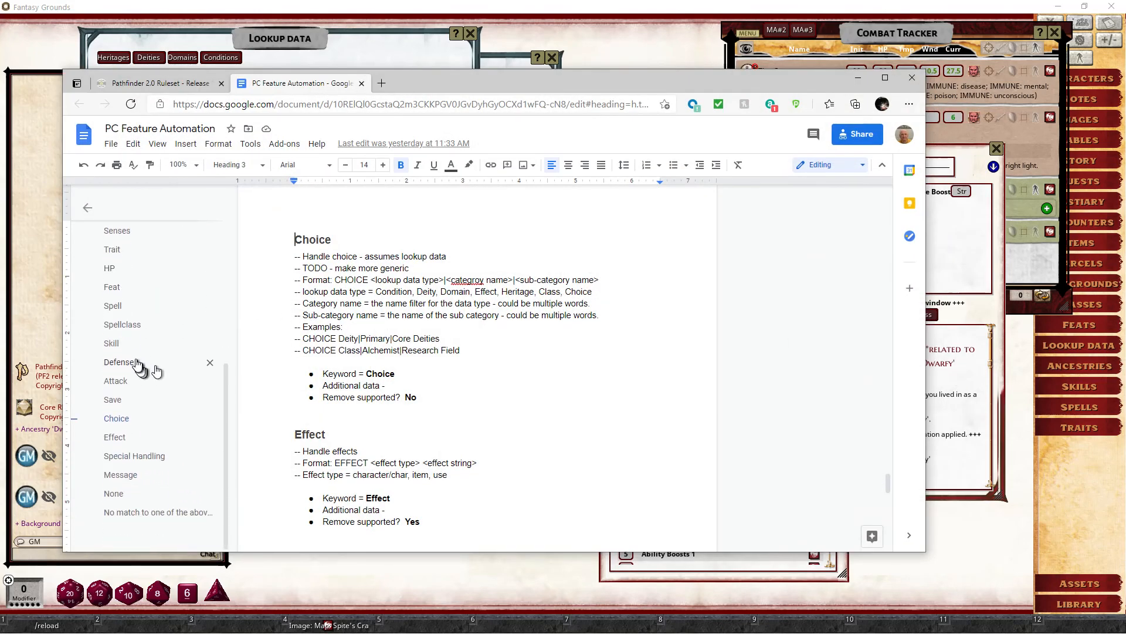
left_click(111, 344)
left_click(112, 305)
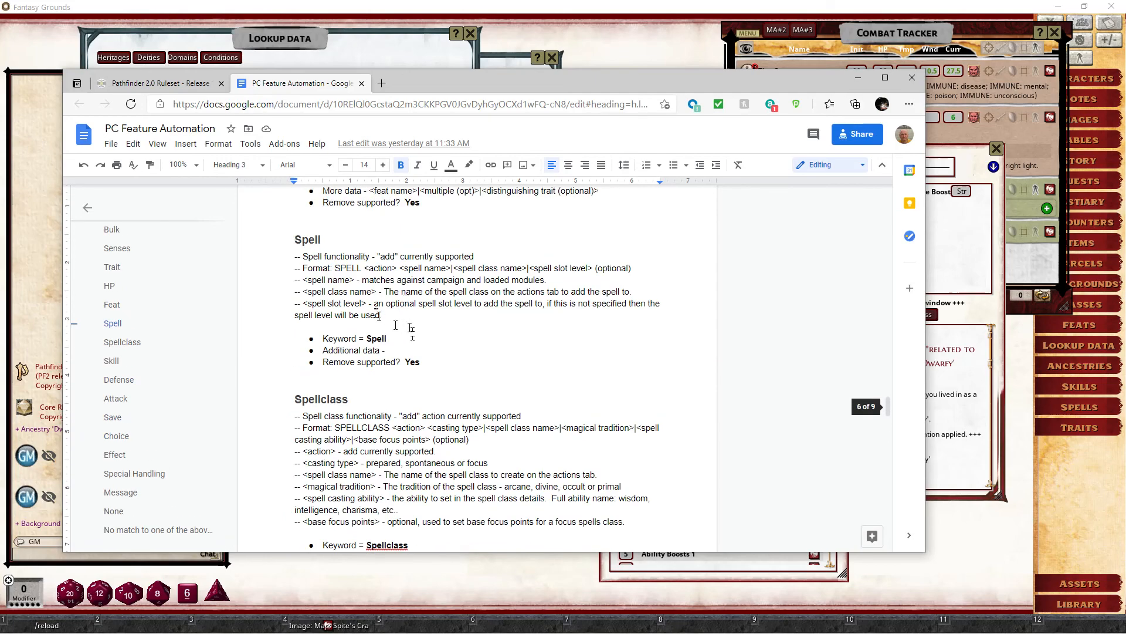
double_click(416, 269)
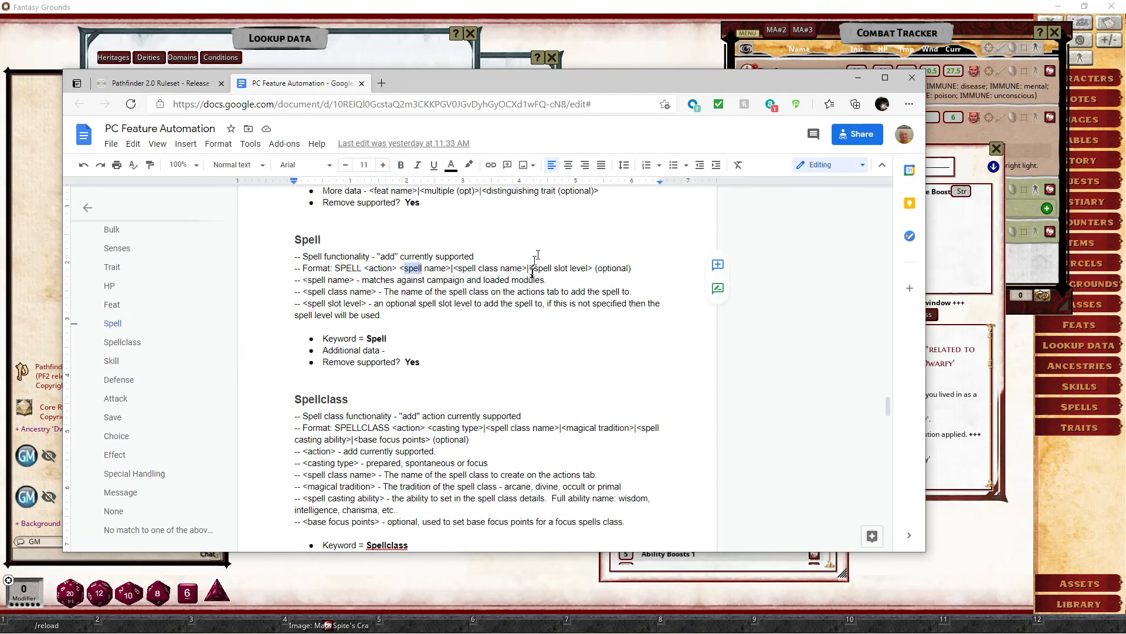
left_click(594, 269)
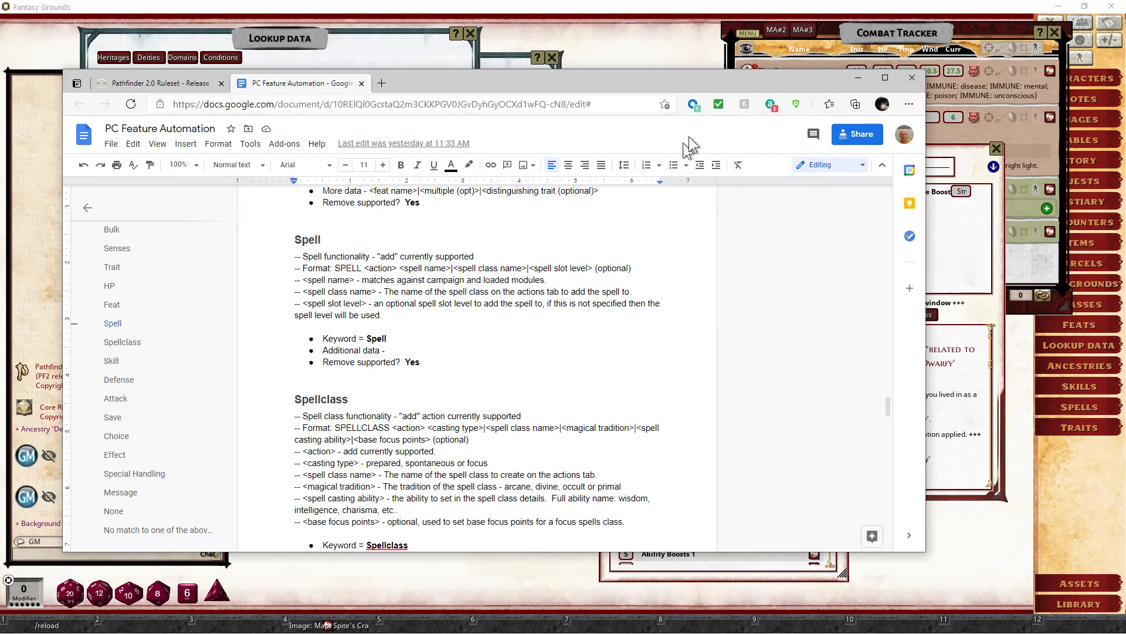
left_click(858, 79)
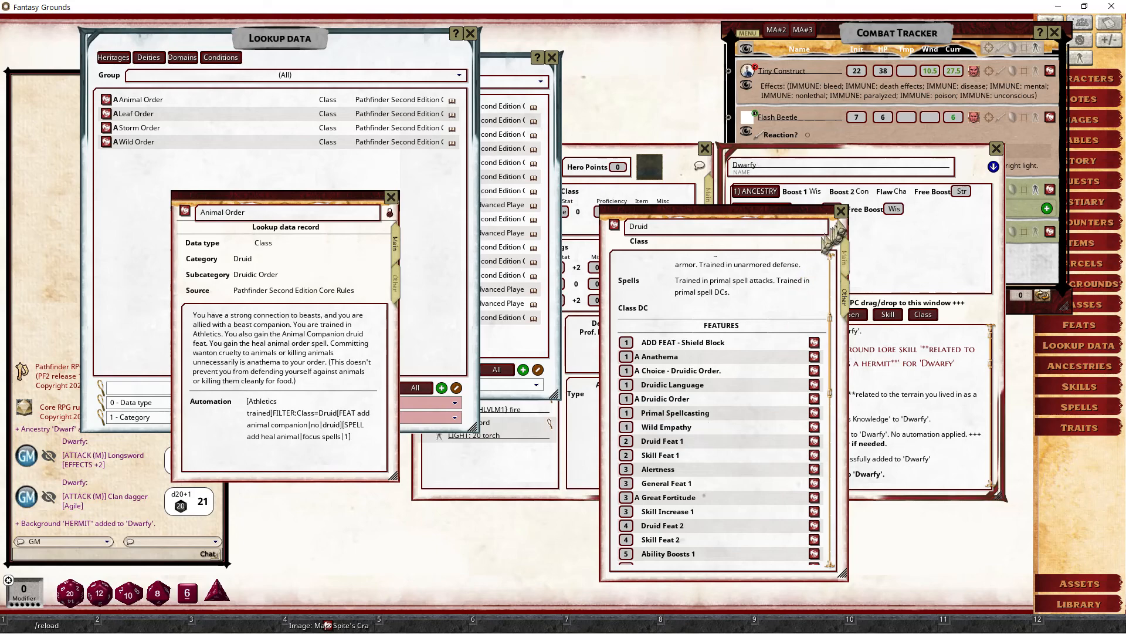
- Close the Druid, Animal Order and Choice - Druidic Order records along with the lookup data list
left_click(841, 211)
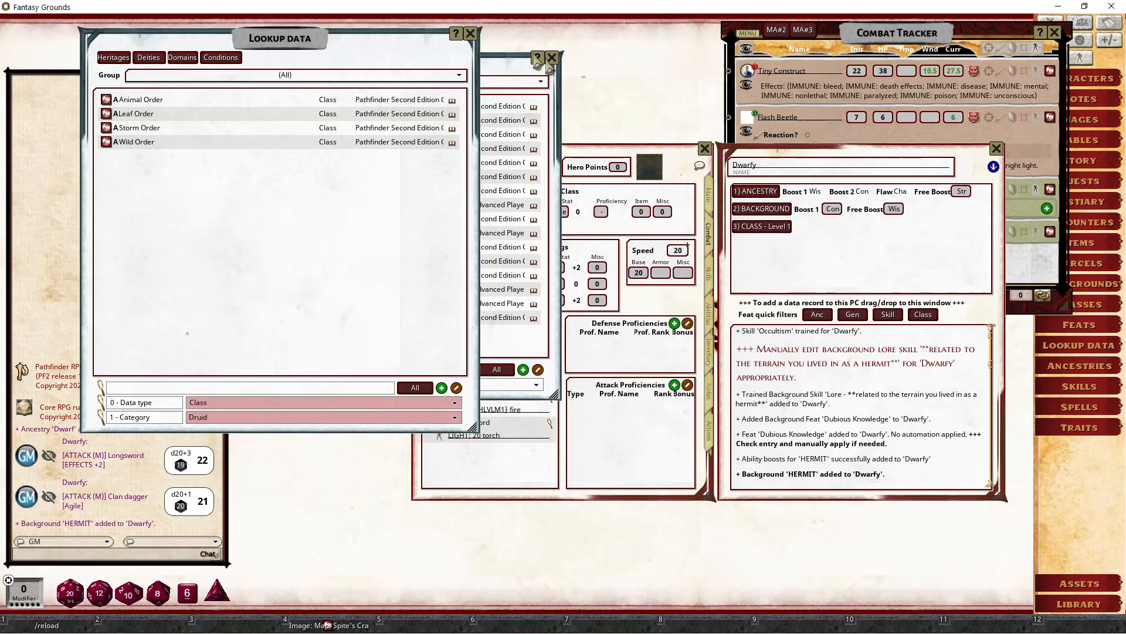
left_click(391, 197)
left_click(470, 32)
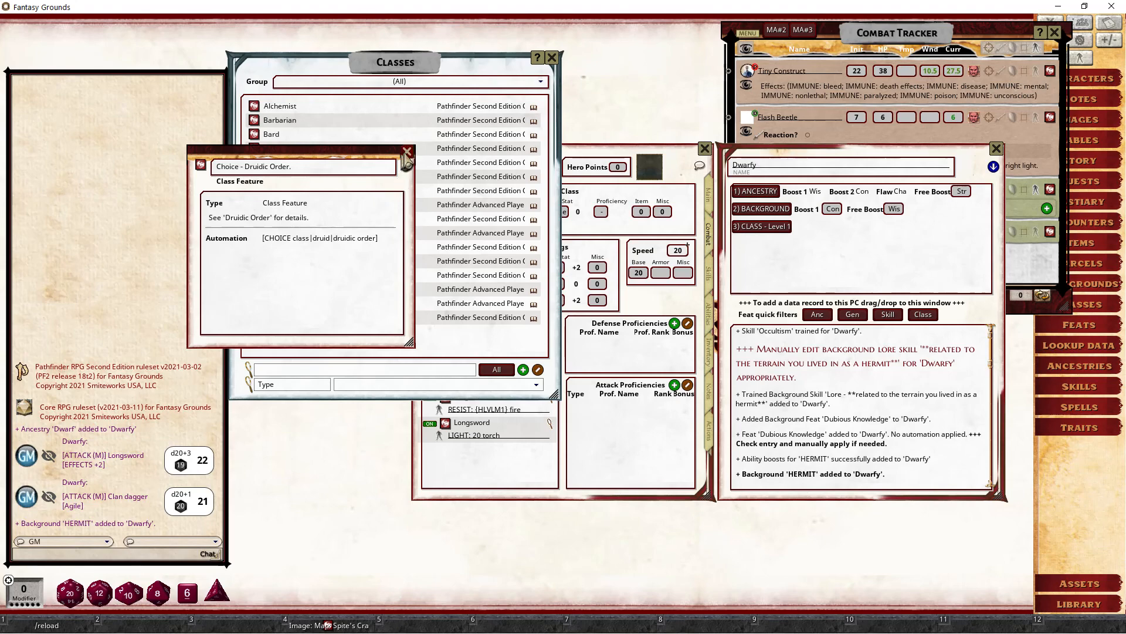
left_click(406, 150)
- Move the class list clear of the character sheet, add the Druid class to Dwarfy, and move the Druidic Order selection dialog aside
left_click_drag(404, 83, 252, 82)
left_click_drag(103, 177, 831, 253)
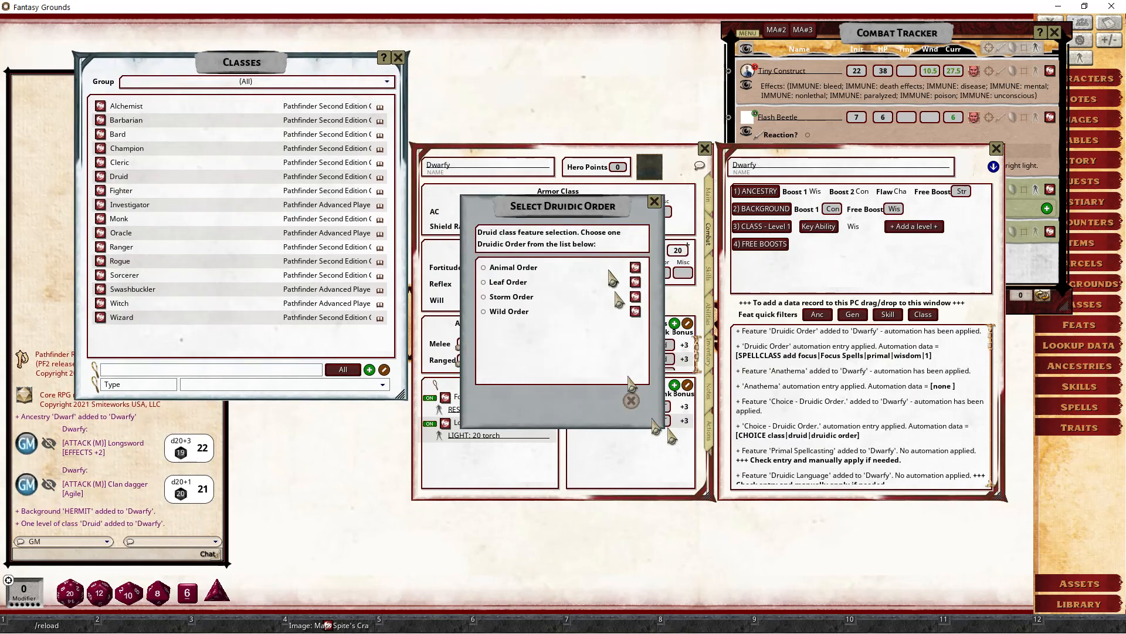
left_click_drag(610, 212, 323, 212)
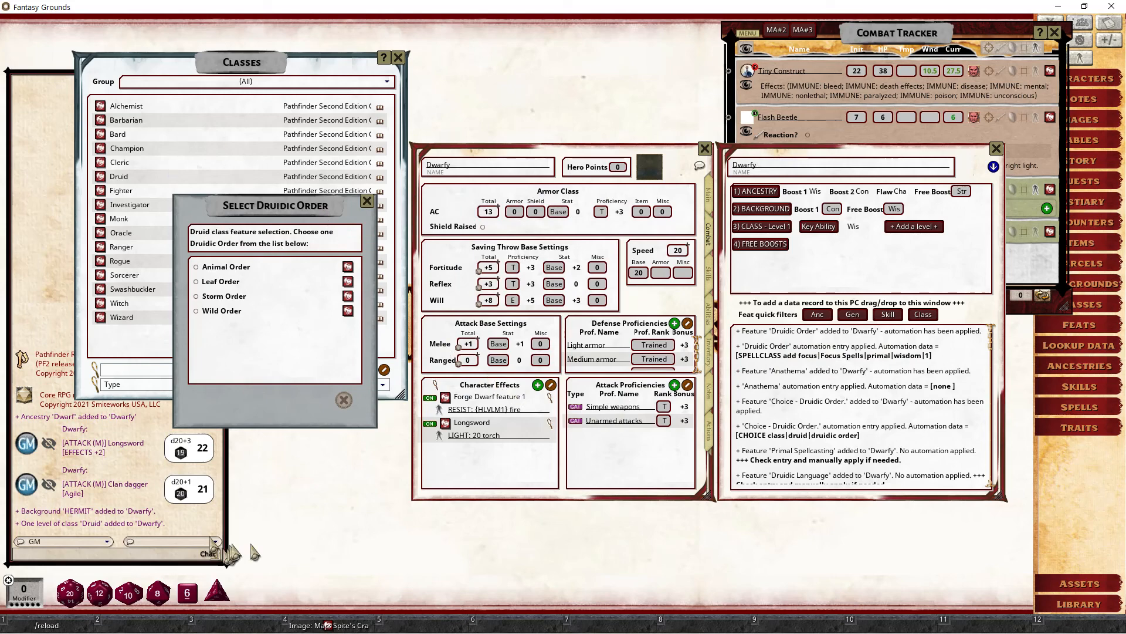
- Examine Dwarfy's build log for the Druid features, skills and proficiencies that were applied and the entries needing manual action
scroll(840, 430, "down", 2)
scroll(840, 430, "down", 3)
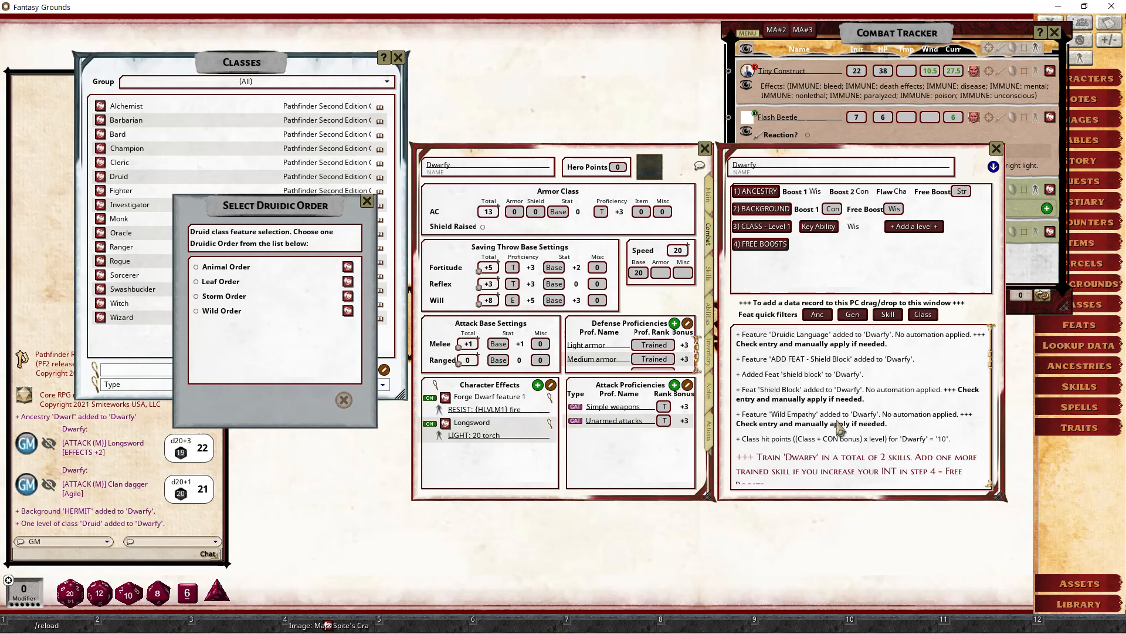
scroll(840, 430, "down", 6)
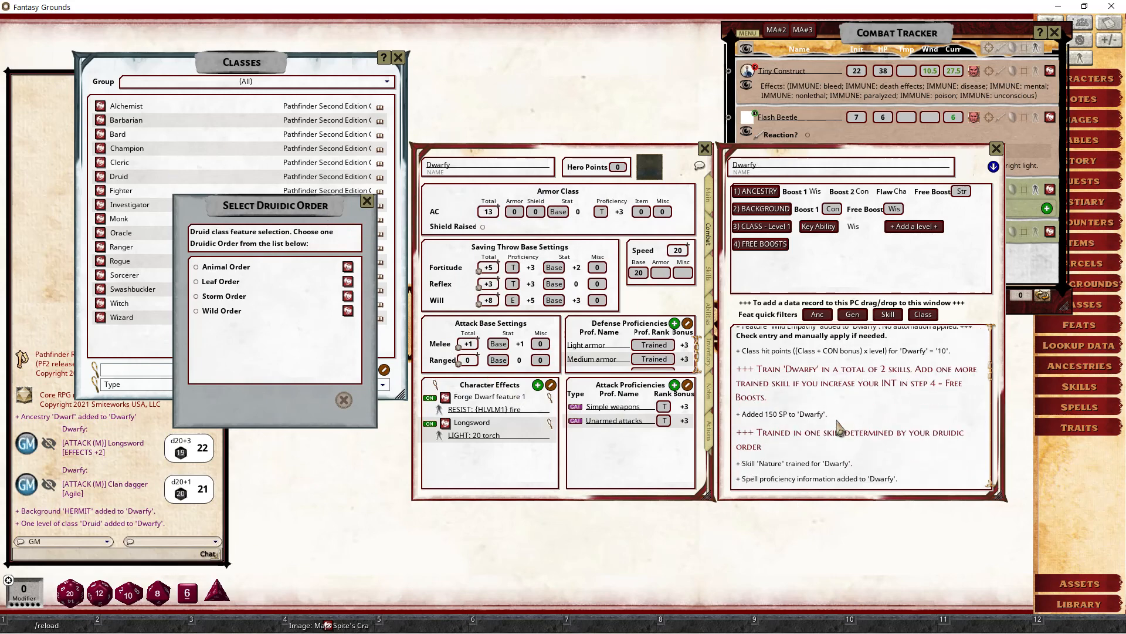
scroll(840, 430, "down", 5)
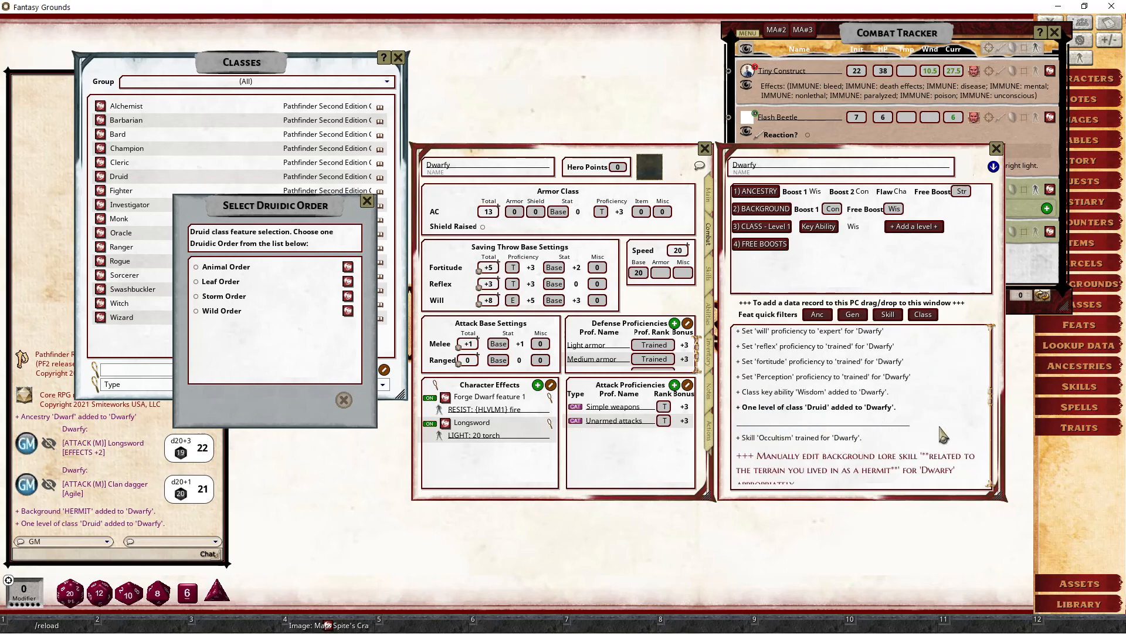
scroll(931, 435, "up", 2)
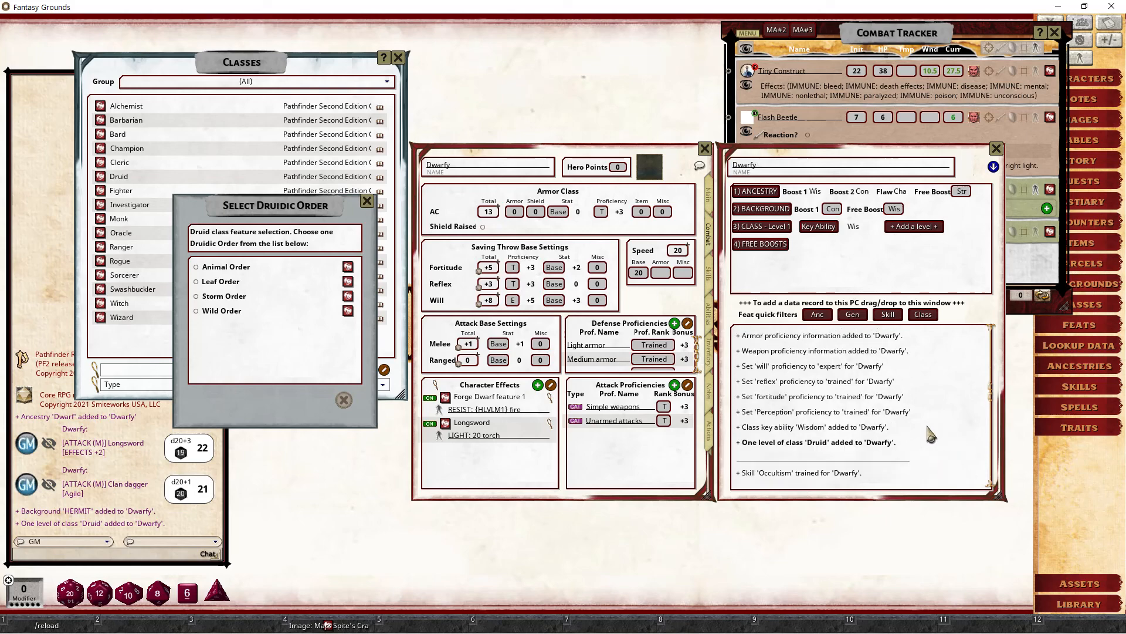
scroll(835, 438, "up", 3)
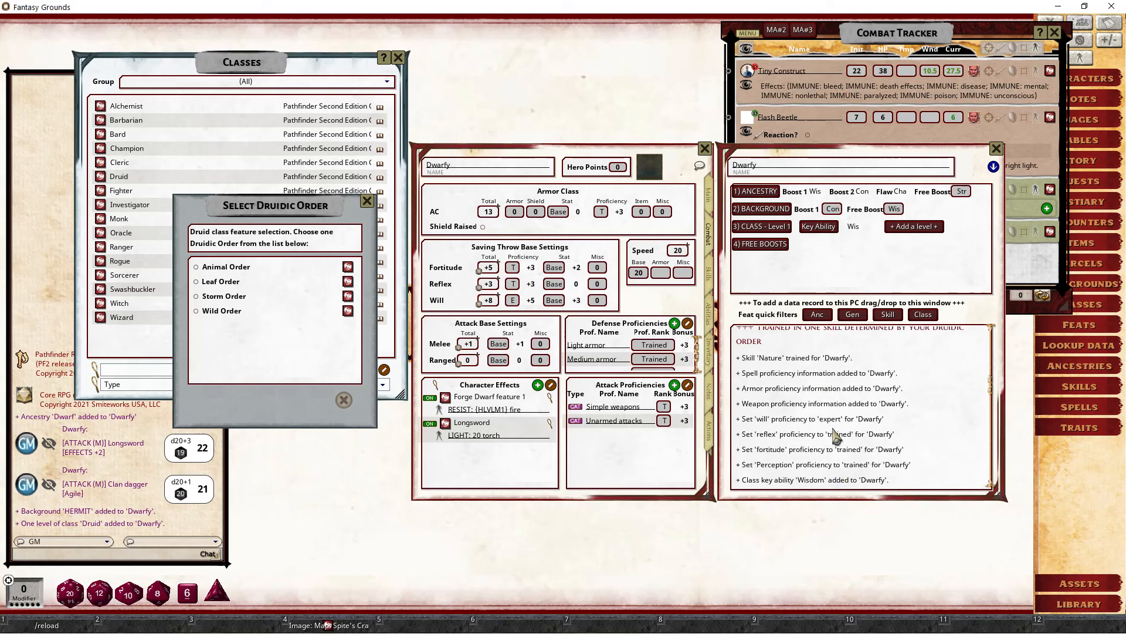
scroll(836, 437, "up", 3)
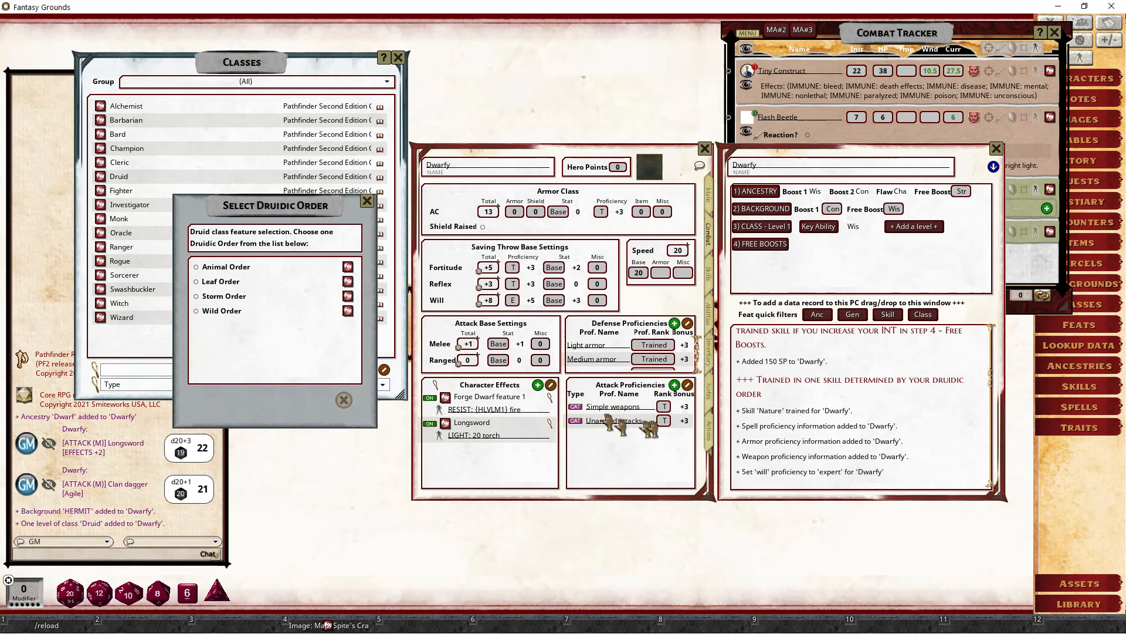
scroll(863, 450, "up", 1)
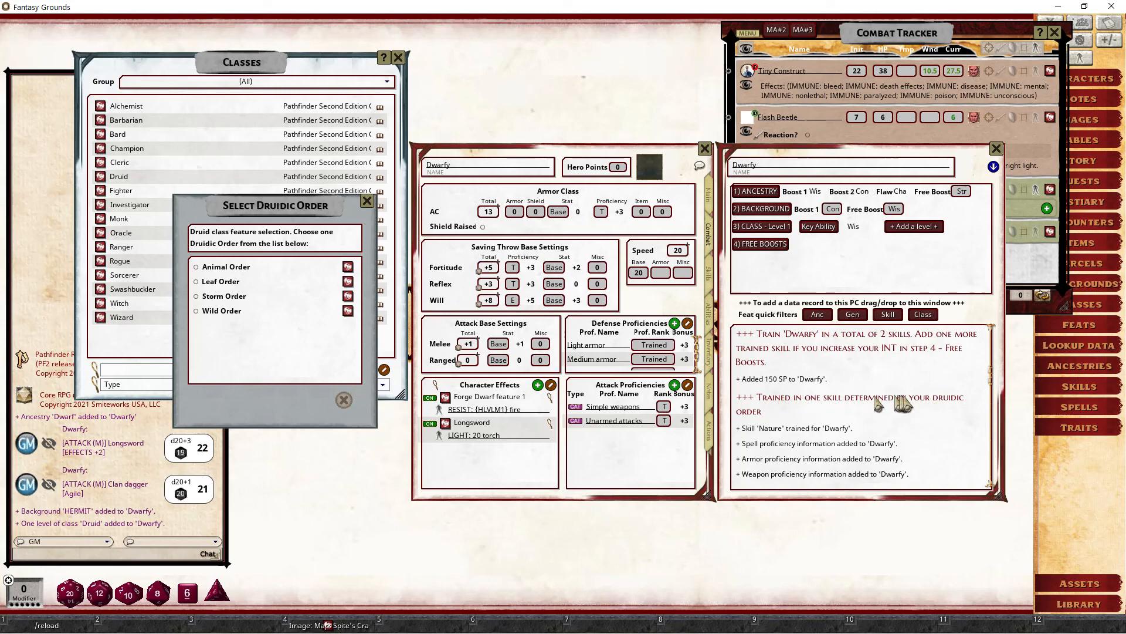
- Compare the Druid feature entries in Dwarfy's build log with the feats and class abilities on the character sheet
scroll(900, 440, "up", 3)
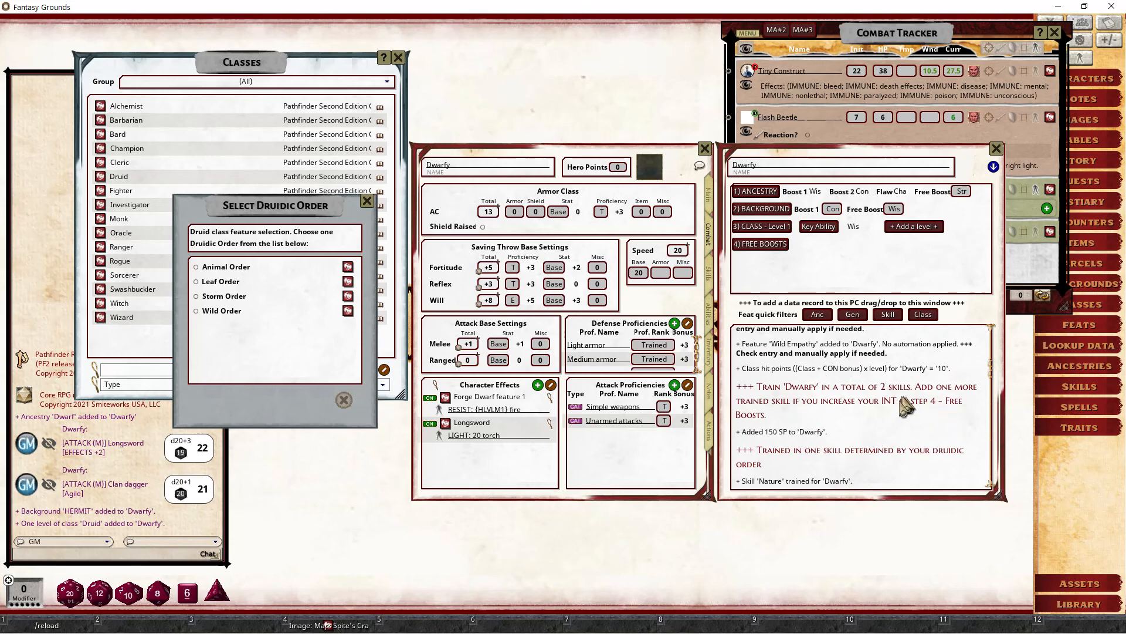
scroll(906, 405, "up", 4)
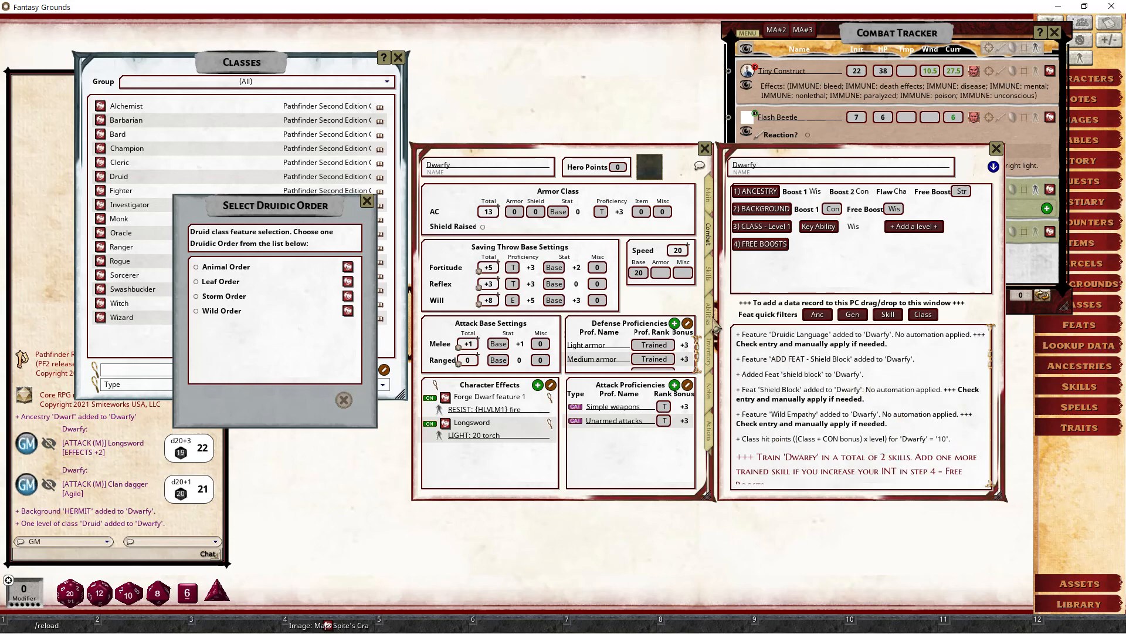
left_click(711, 319)
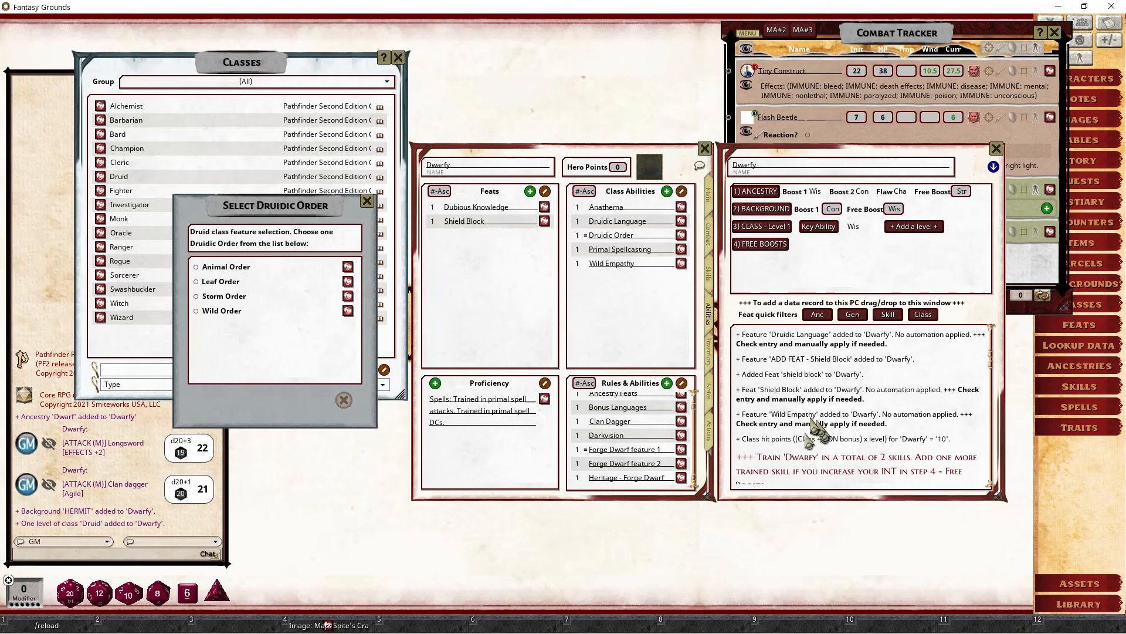
scroll(816, 428, "up", 5)
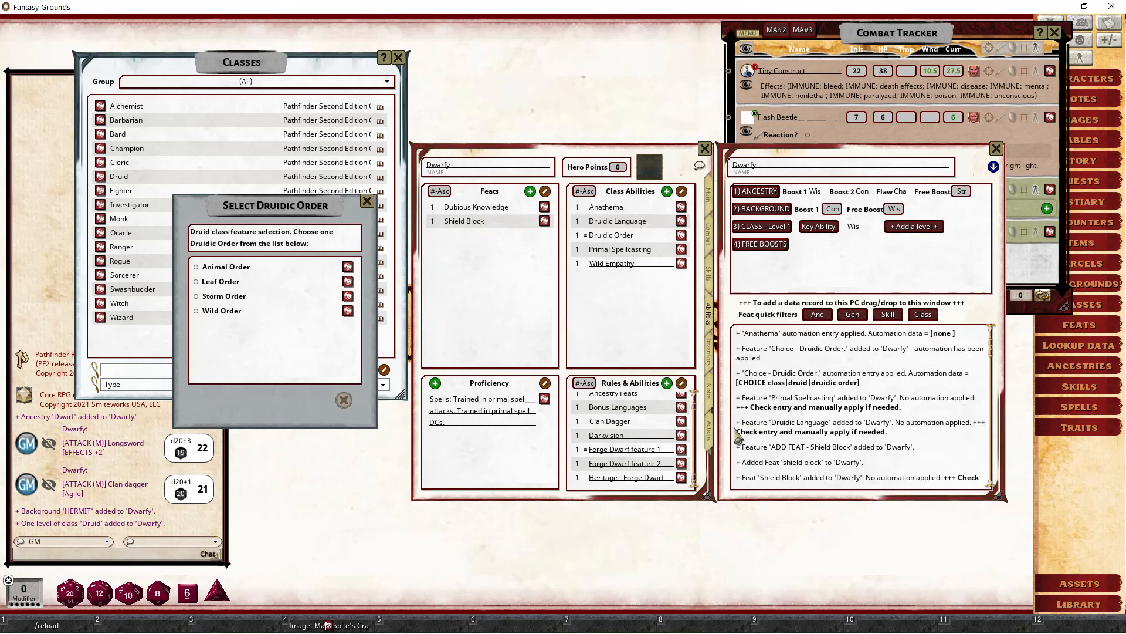
scroll(789, 385, "up", 3)
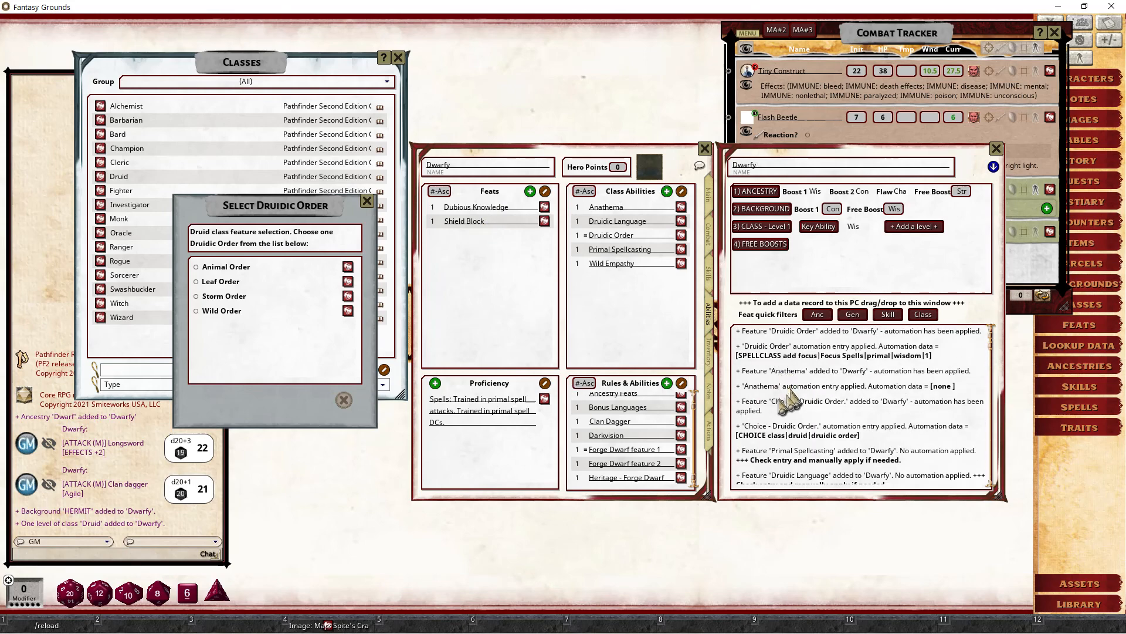
- Read the Anathema class feature's description from Dwarfy's class abilities and close the record
left_click(681, 206)
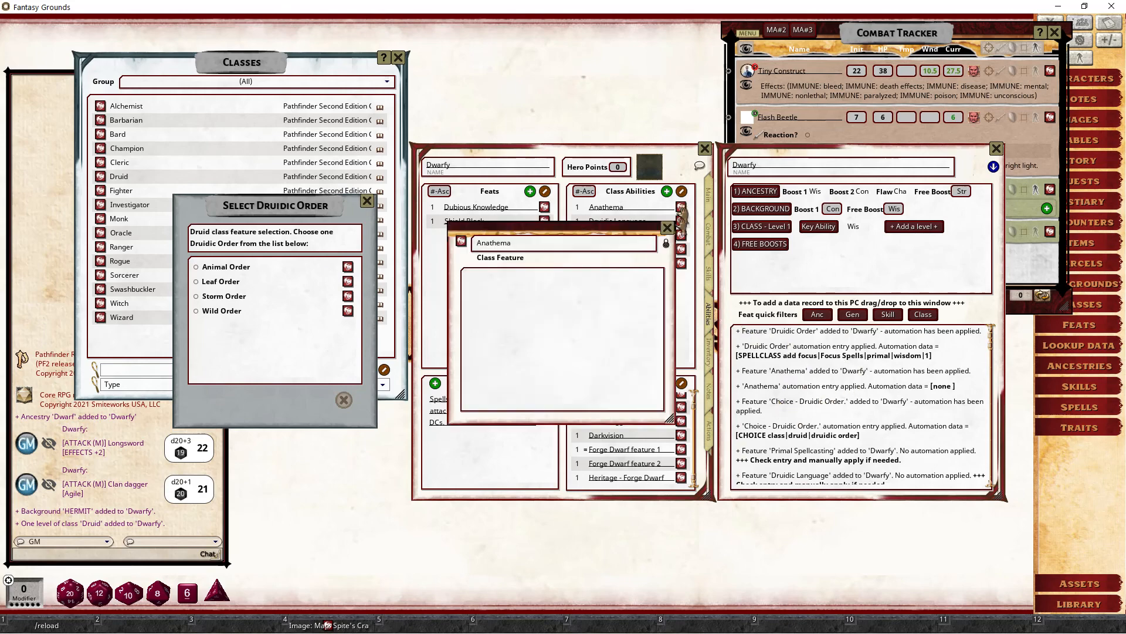
scroll(607, 337, "down", 2)
scroll(607, 337, "up", 2)
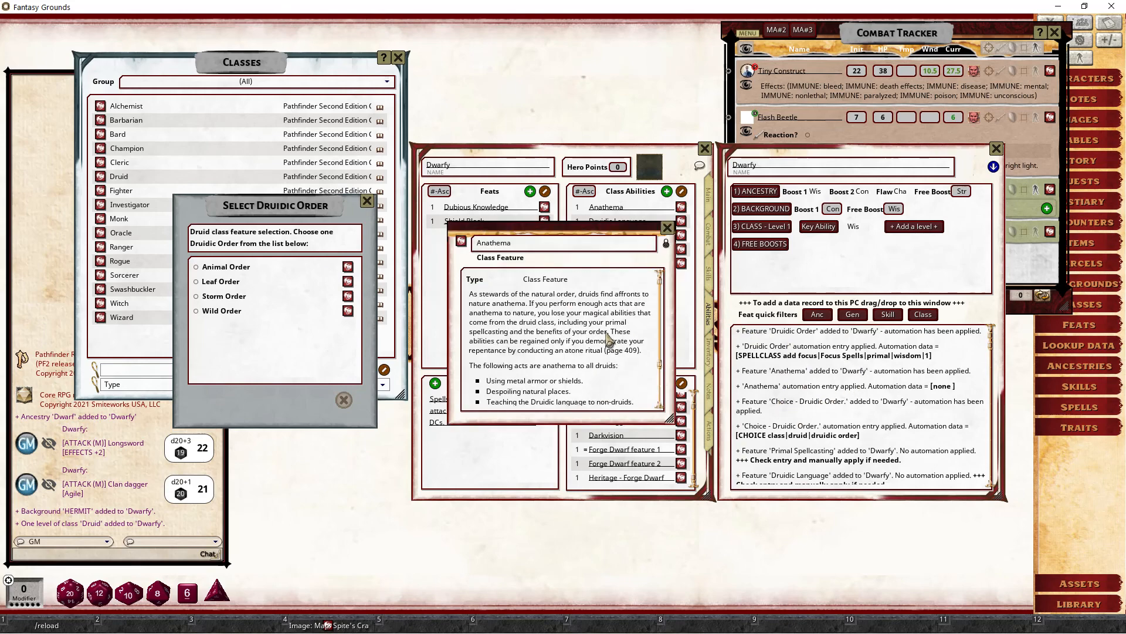
left_click(667, 227)
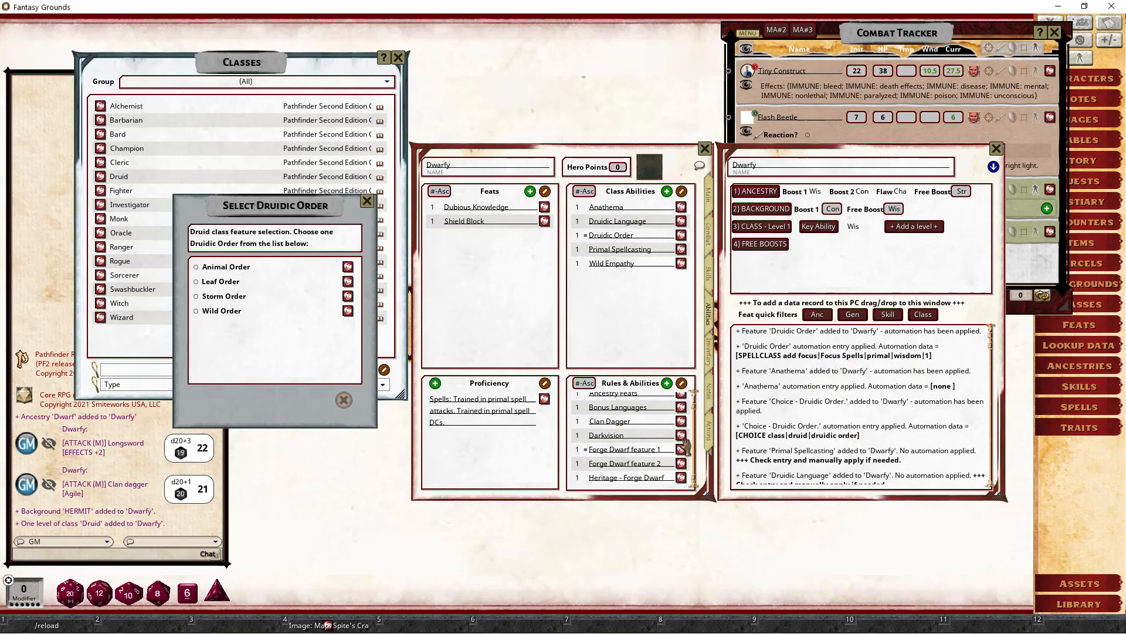
- Review Dwarfy's spell classes, the Animal Order record's automation and features, and Dwarfy's current skill proficiencies
left_click(709, 434)
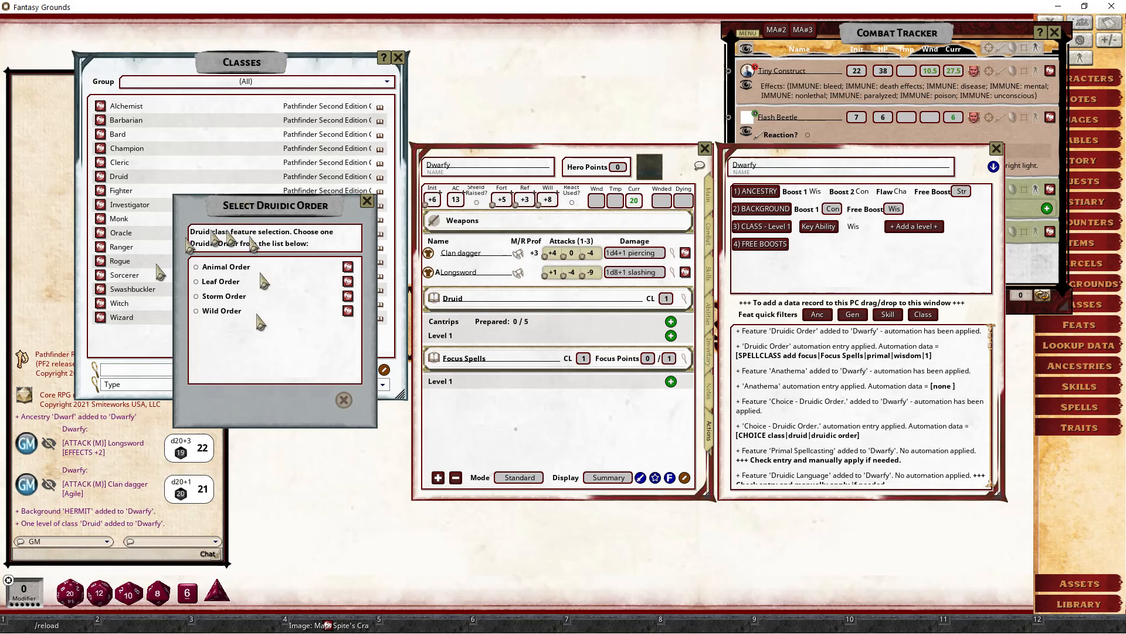
left_click(347, 269)
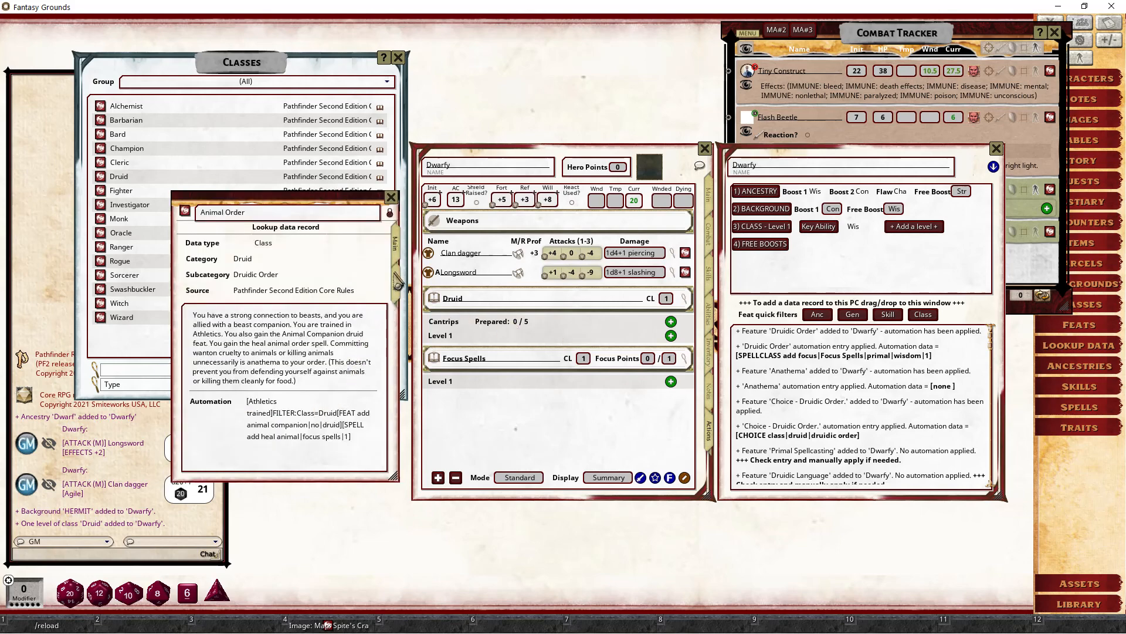
left_click(395, 283)
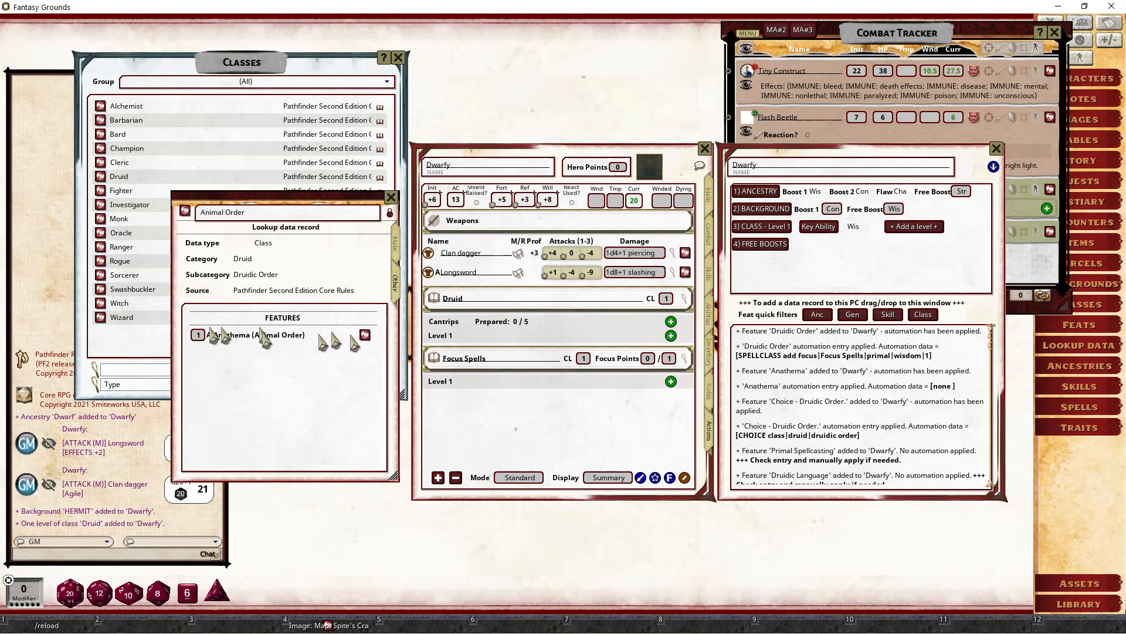
left_click(396, 249)
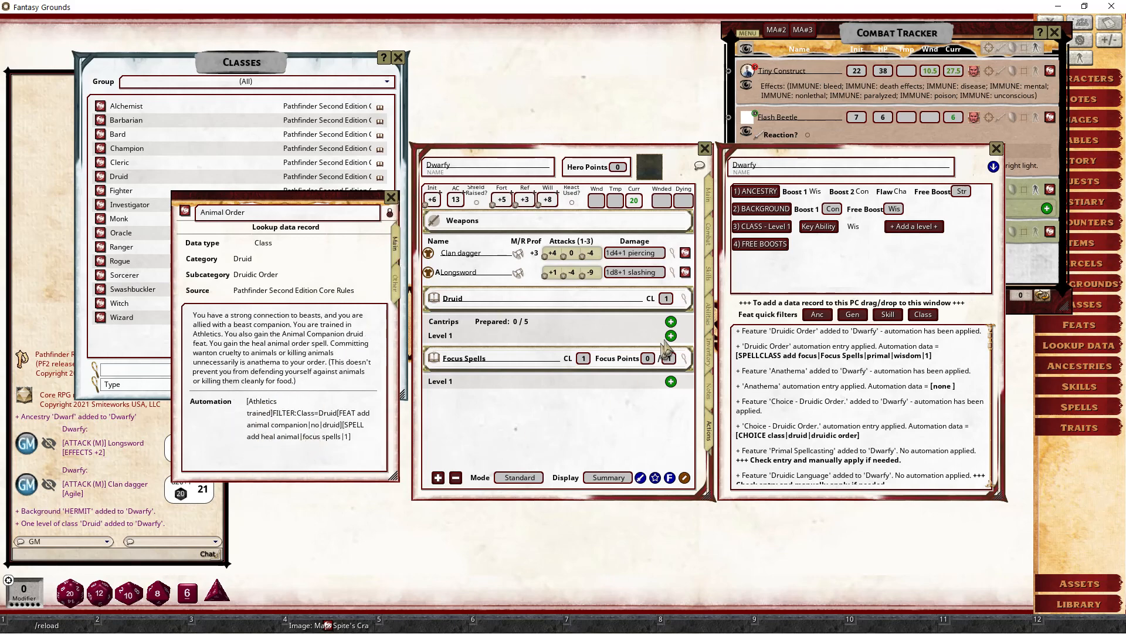
left_click(708, 267)
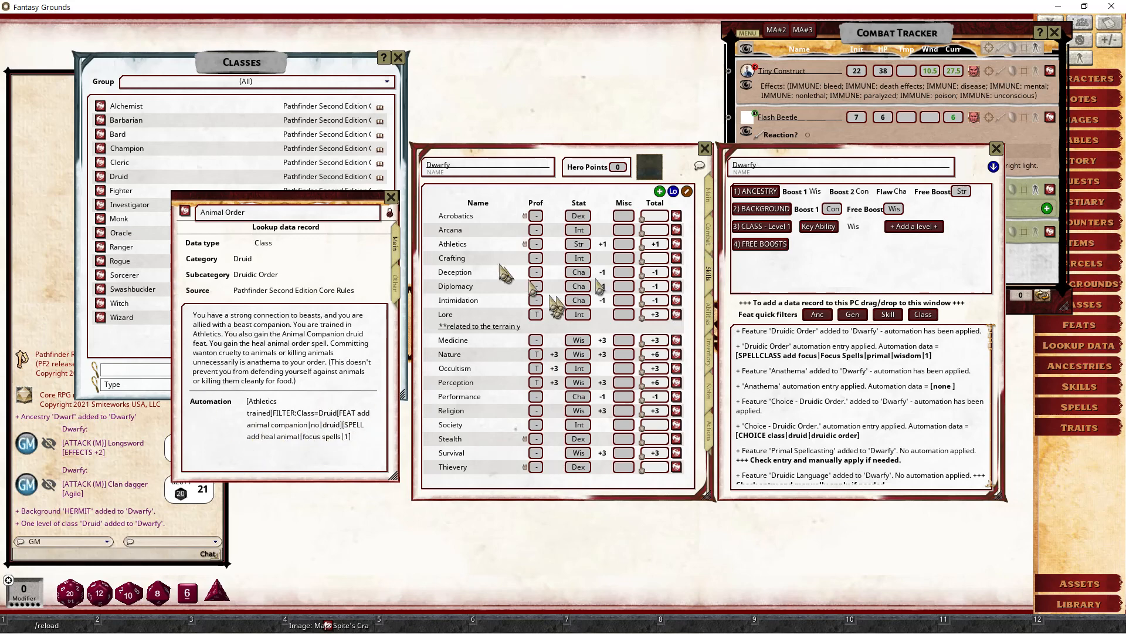
- Close the Animal Order record and confirm Animal Order as Dwarfy's druidic order
left_click(391, 197)
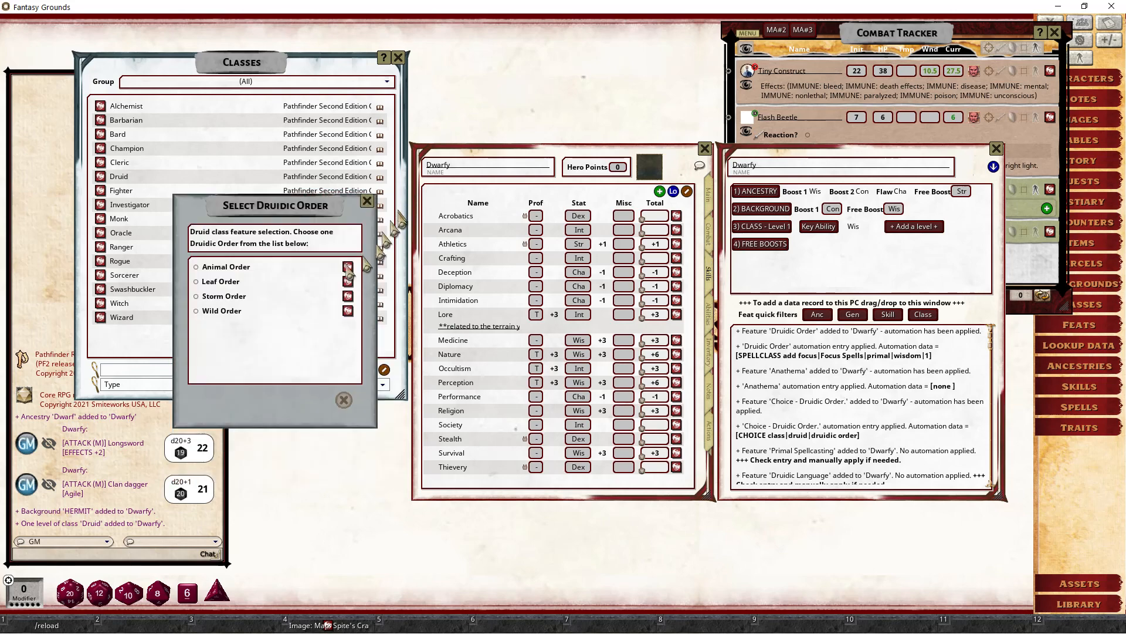
left_click(222, 268)
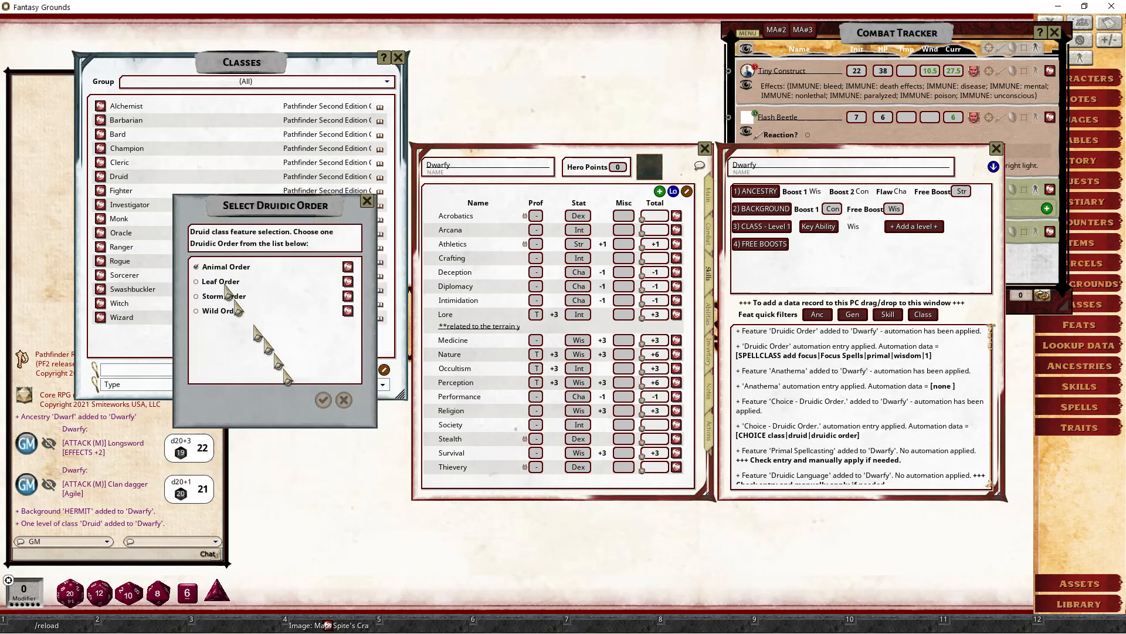
left_click(324, 402)
- Review the Animal Order automation entries in the build log and check the Athletics proficiency on Dwarfy's skill list
scroll(835, 417, "down", 3)
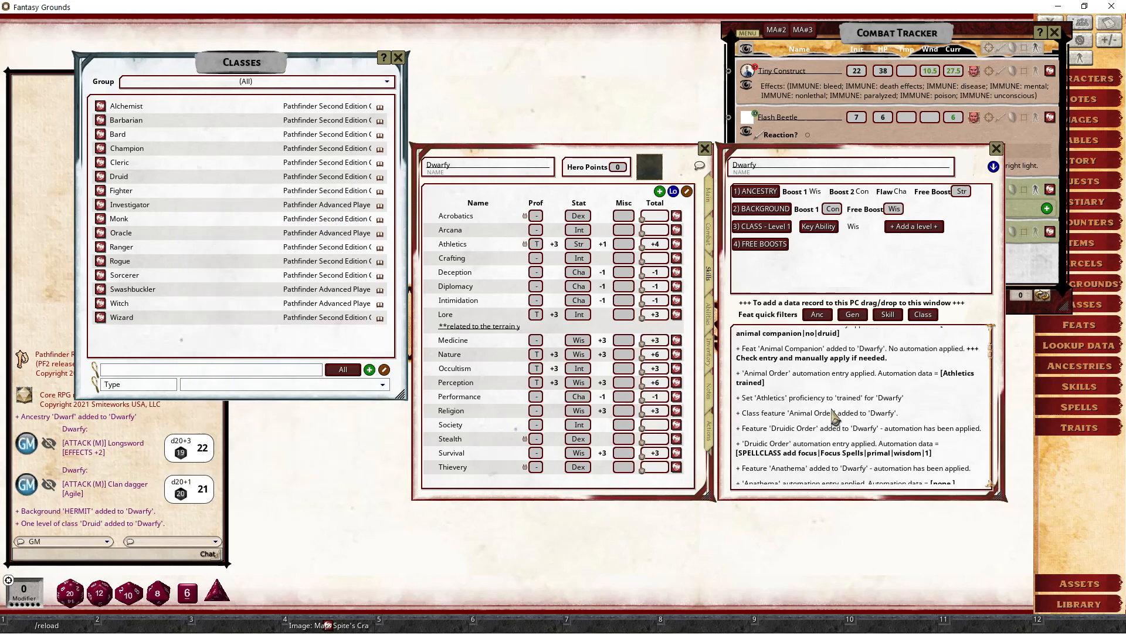
scroll(790, 450, "up", 2)
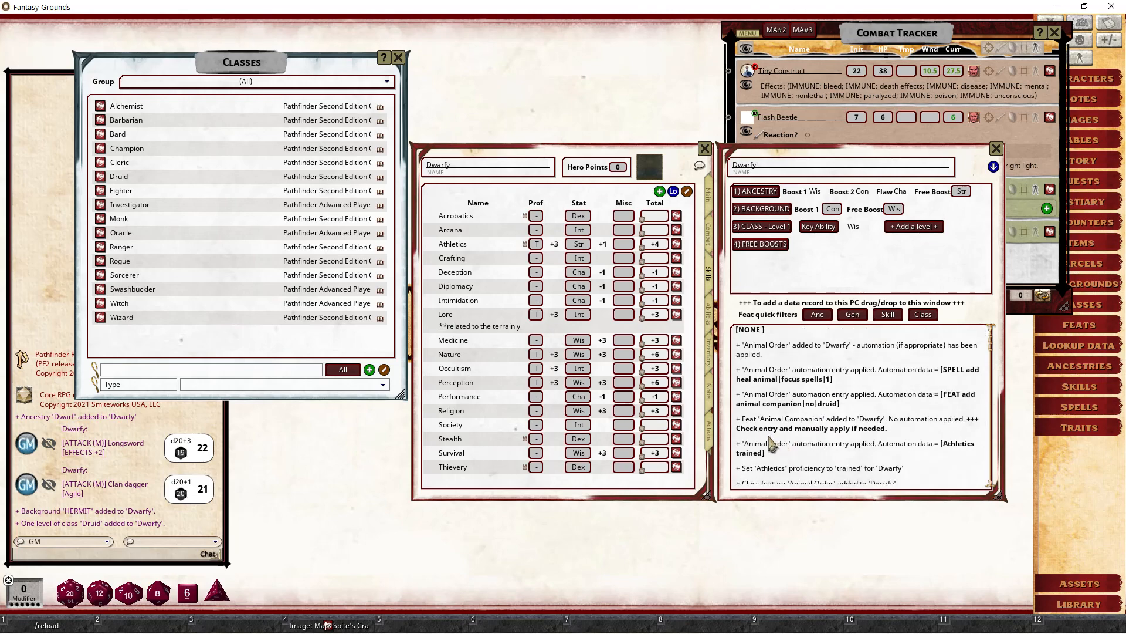
scroll(754, 467, "down", 4)
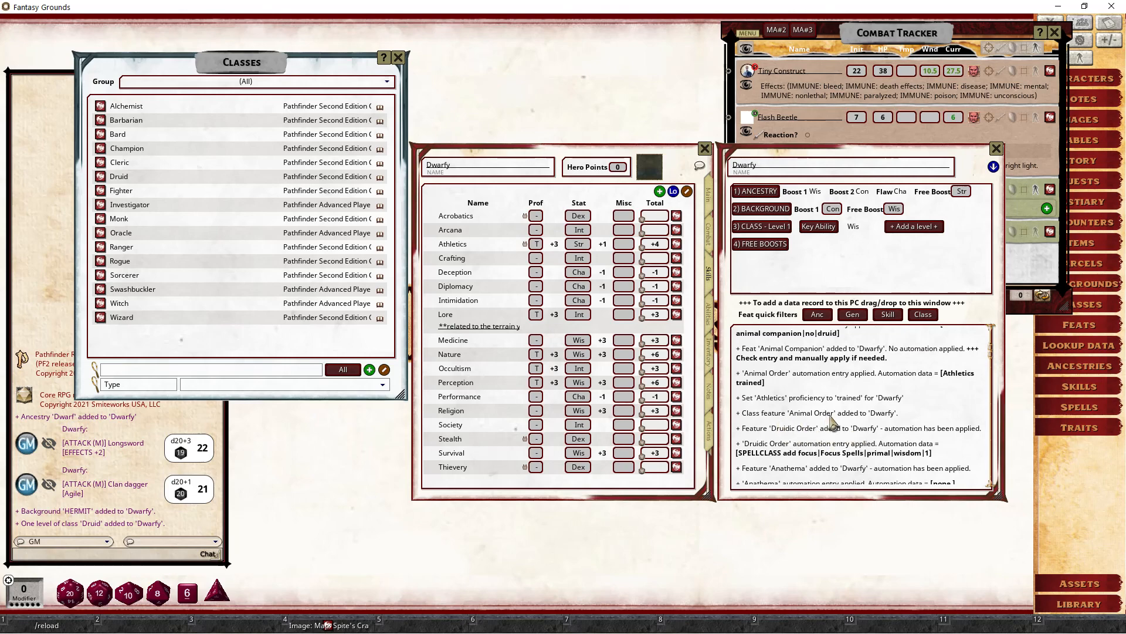
scroll(832, 421, "up", 1)
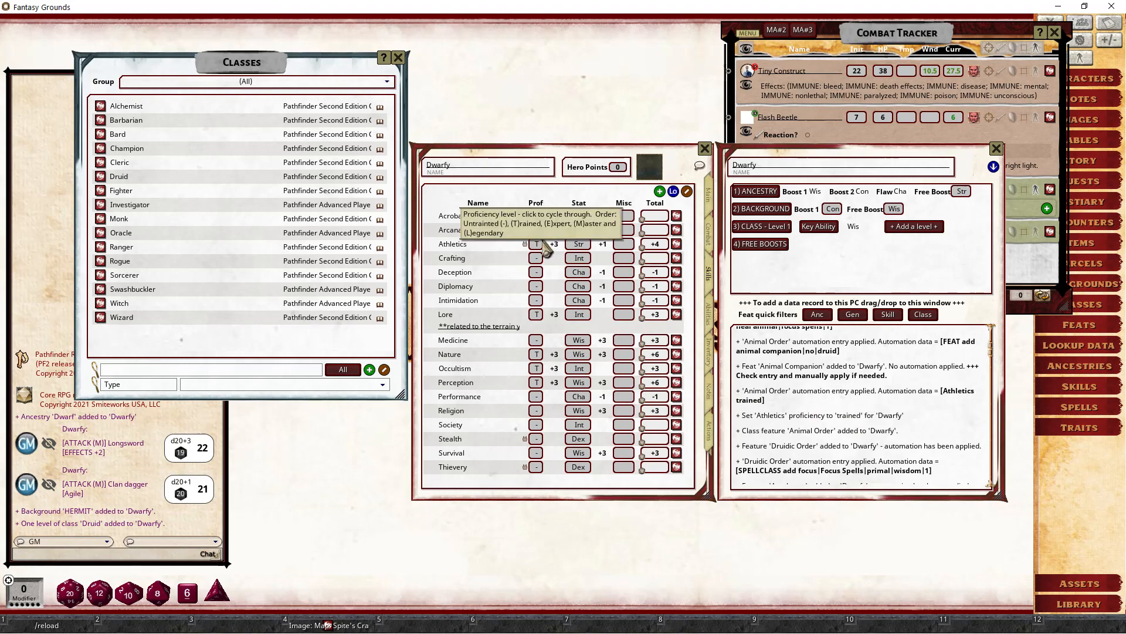
scroll(796, 418, "up", 2)
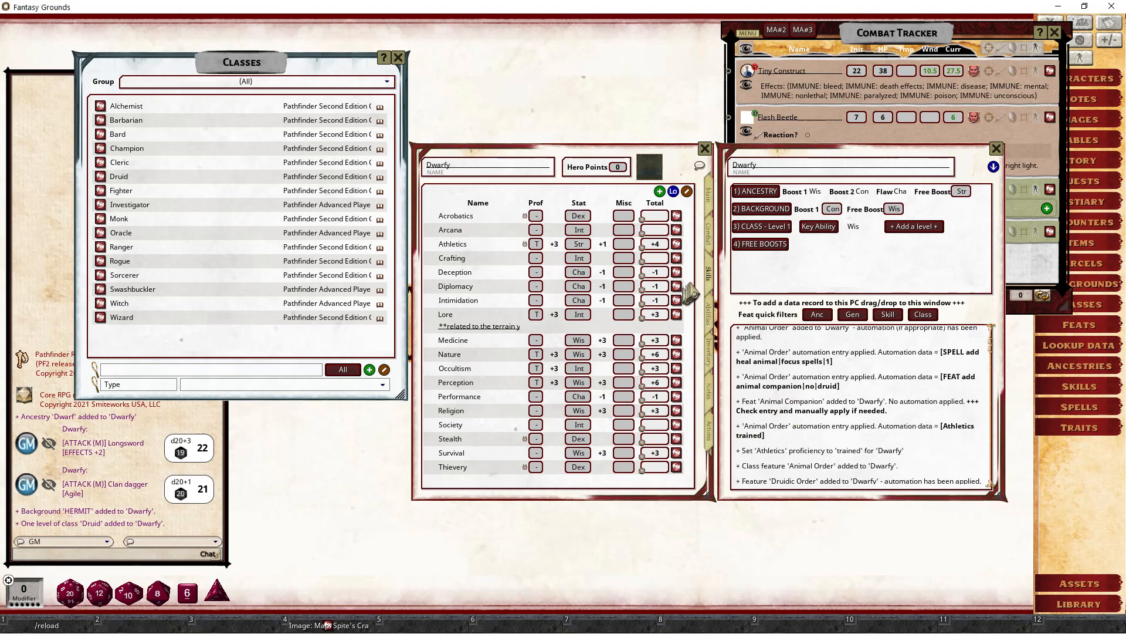
- Check Dwarfy's feats and class abilities, read the Animal companion feat's details, and close its record
left_click(710, 325)
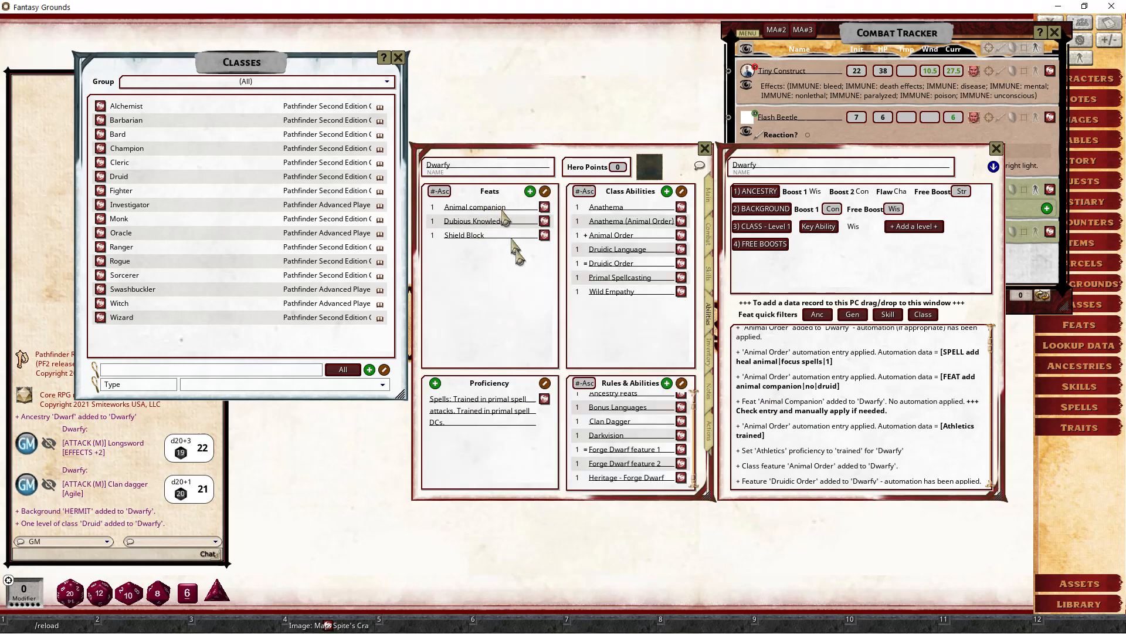
scroll(793, 414, "up", 1)
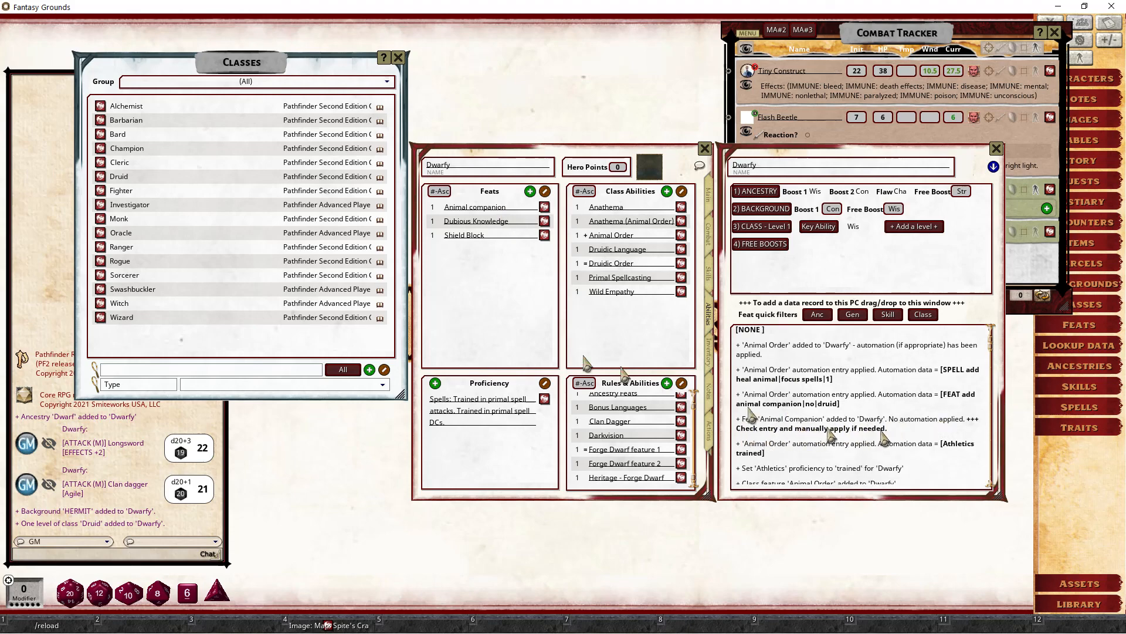
left_click(543, 209)
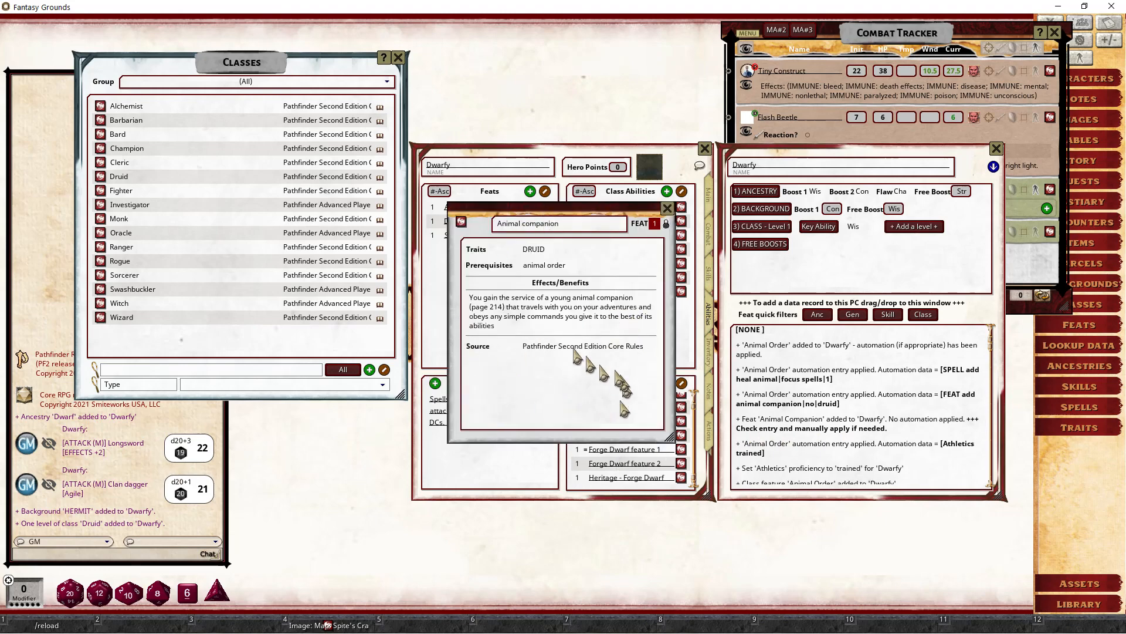
left_click(667, 209)
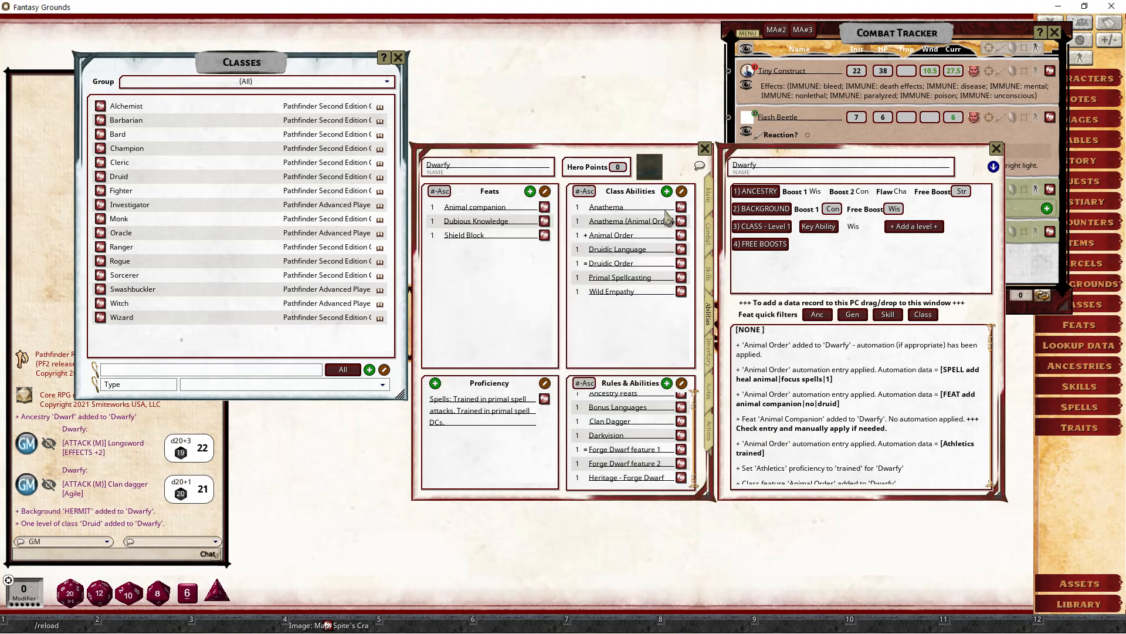
- Review the Anathema (Animal Order) log entries, read that class feature's text and automation, and close its record
scroll(763, 428, "up", 1)
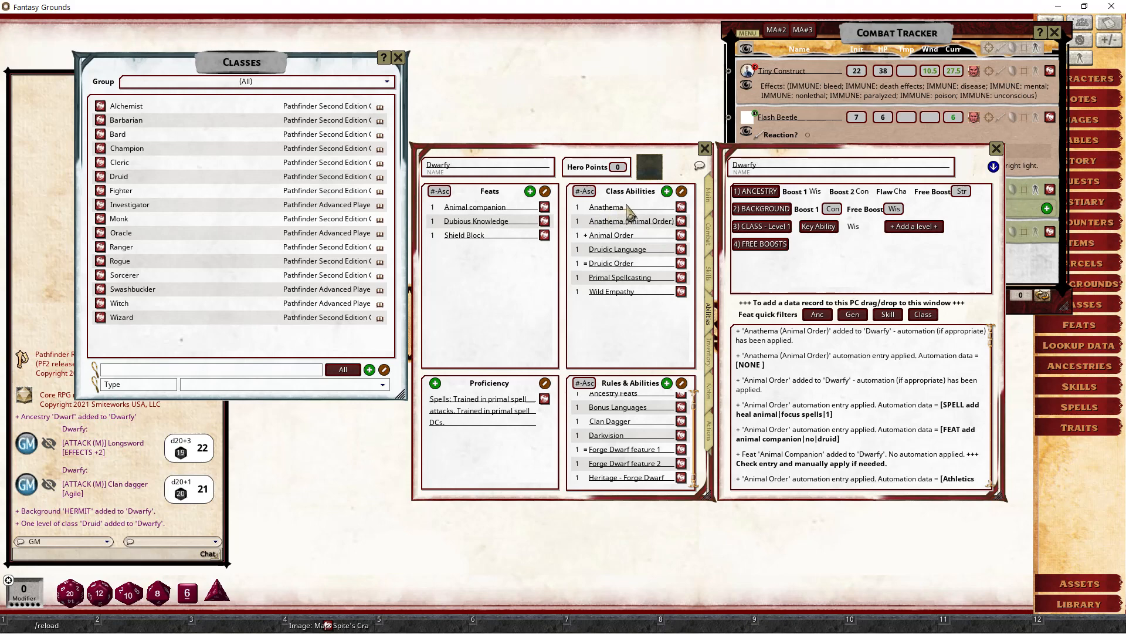
left_click(681, 222)
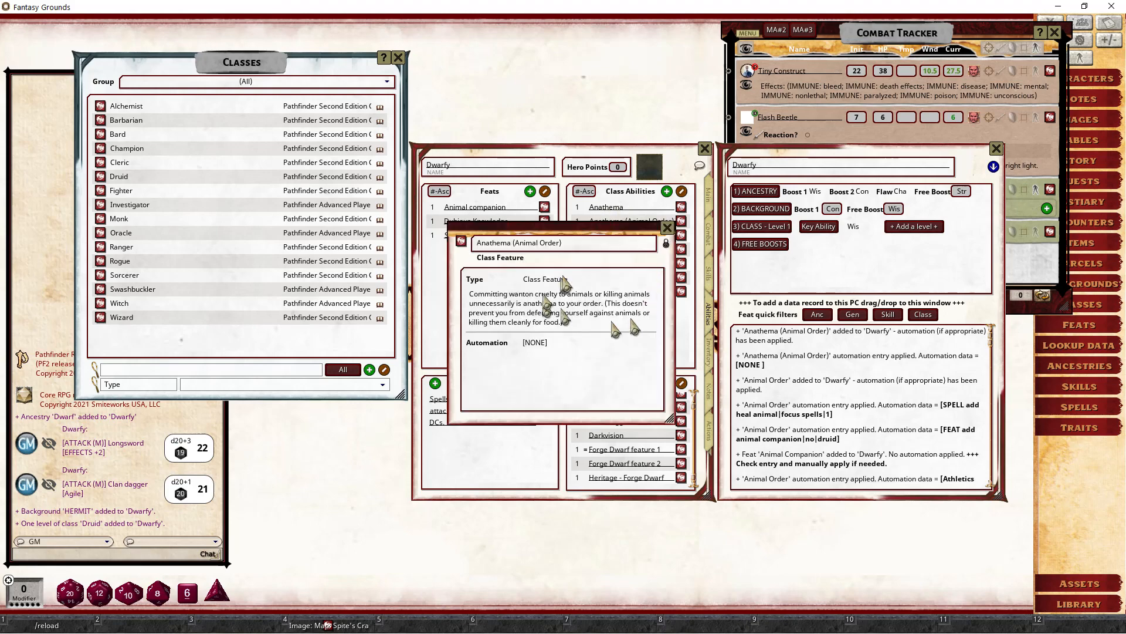
left_click(681, 229)
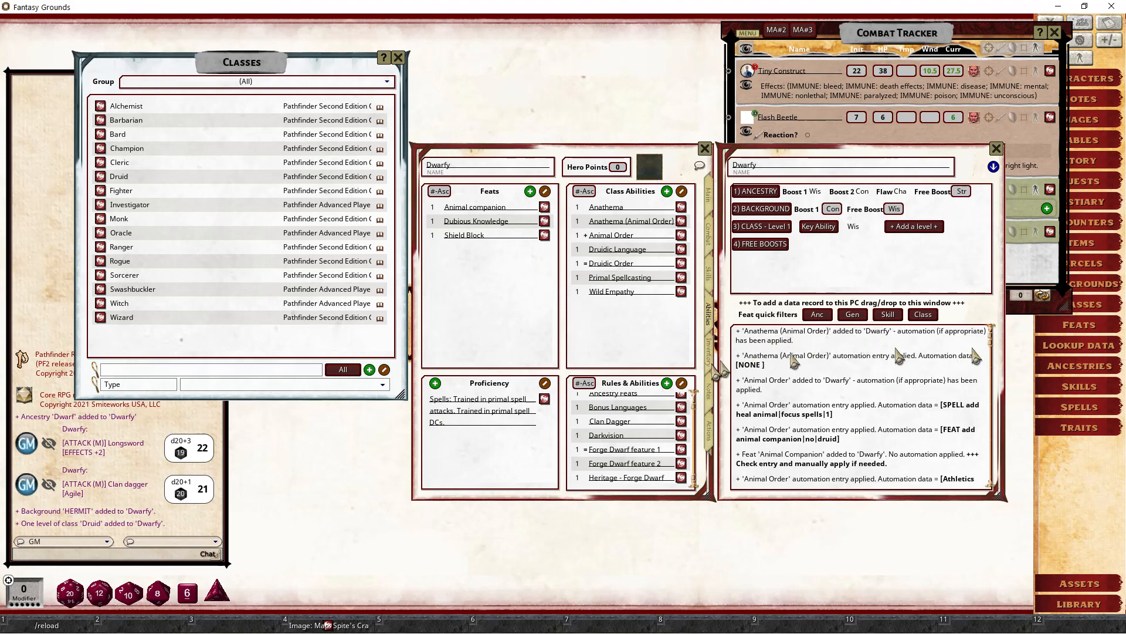
- Open the Heal Animal spell from Dwarfy's level 1 focus spells and read its description and actions/effects
left_click(711, 437)
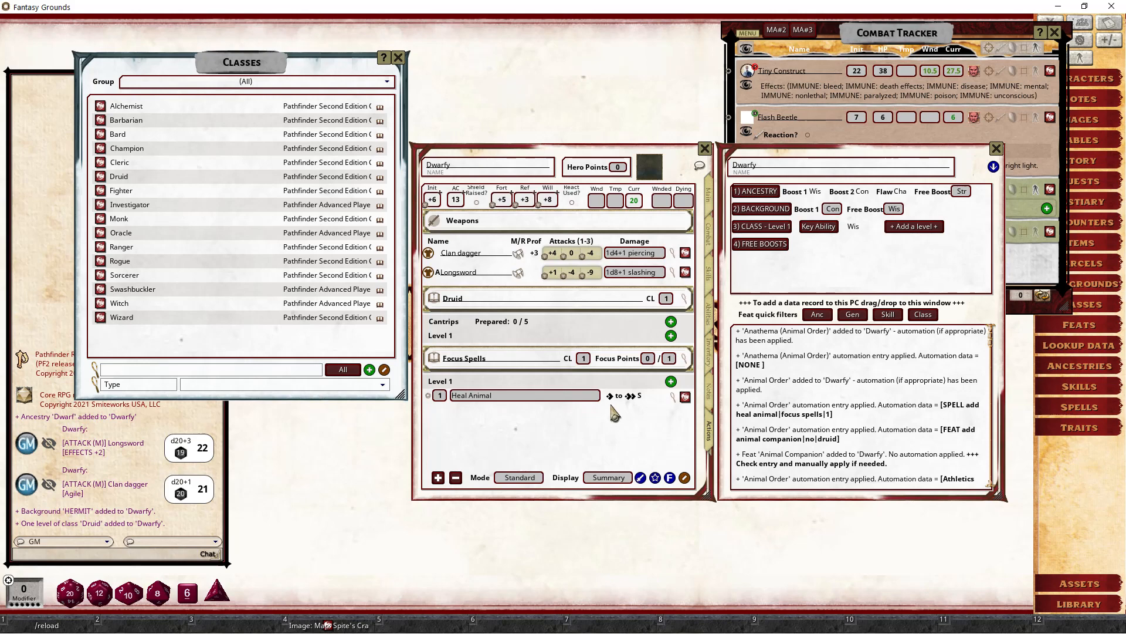
left_click(685, 397)
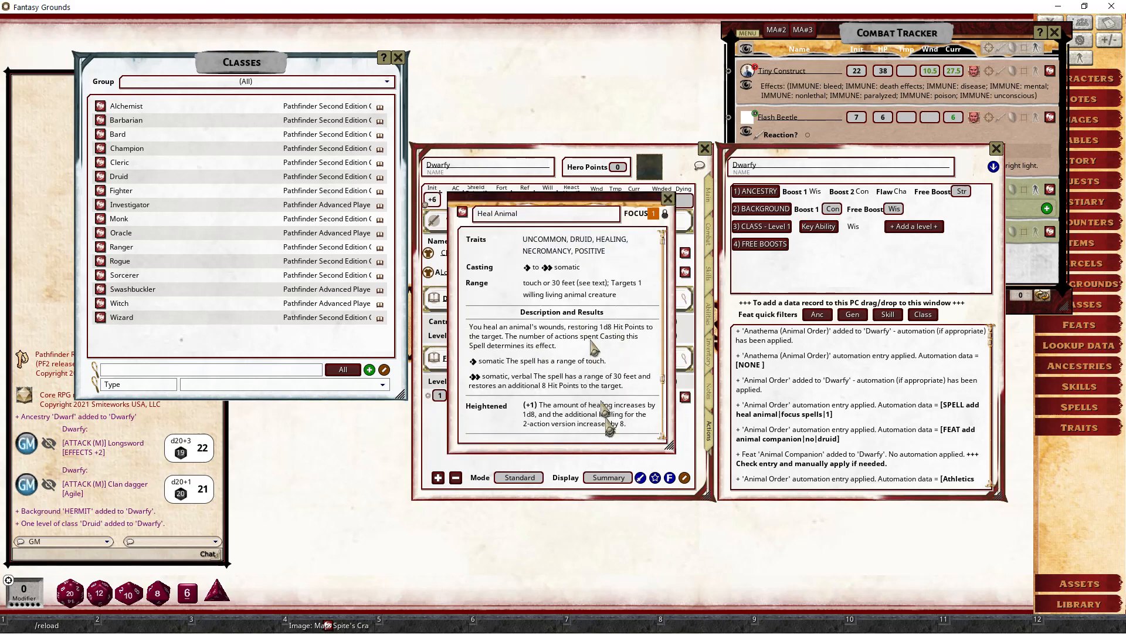
scroll(593, 348, "down", 2)
scroll(590, 364, "up", 2)
scroll(585, 378, "down", 2)
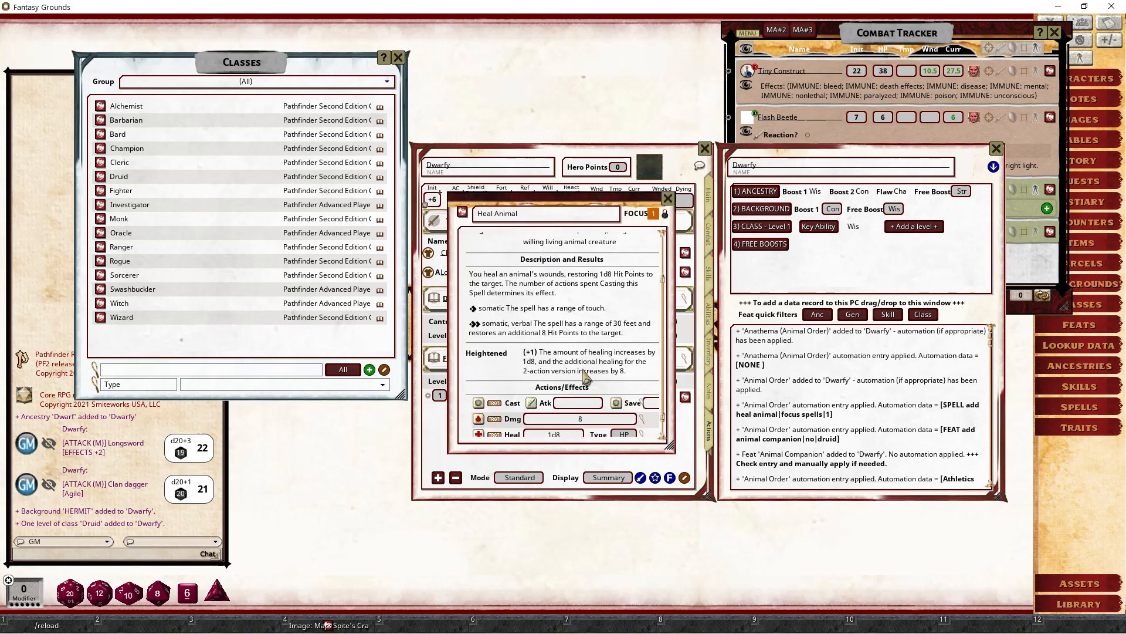
scroll(585, 378, "down", 1)
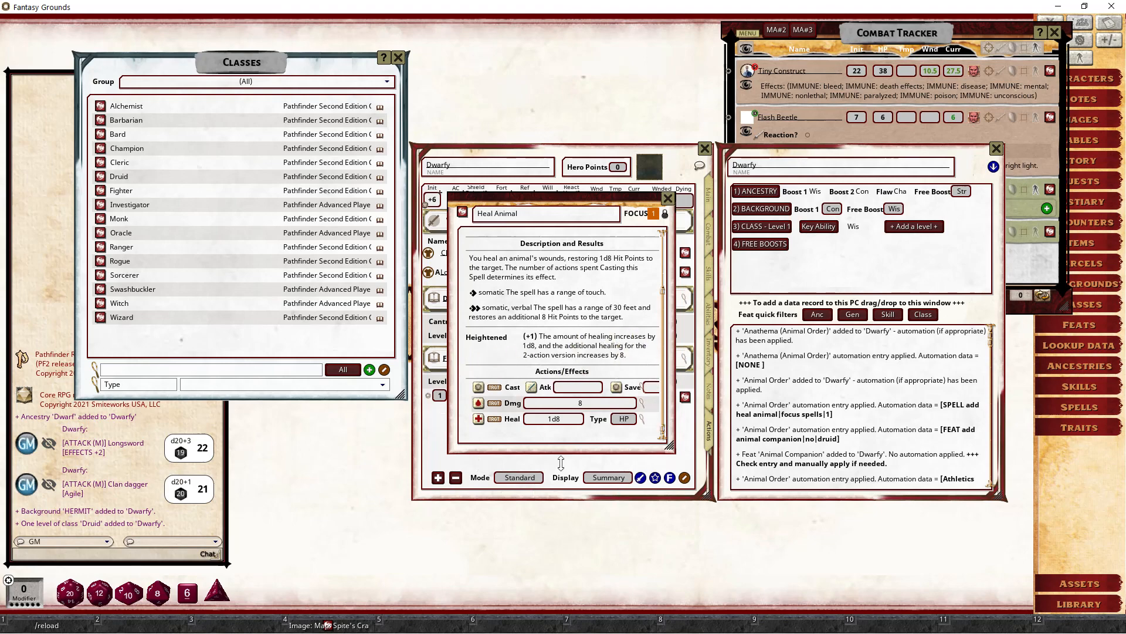
- Move the Heal Animal record clear of the sheet, expand the spell's actions on Dwarfy's sheet, and inspect its damage settings
mouse_move(630, 200)
left_mouse_down()
mouse_move(409, 284)
mouse_move(352, 241)
left_mouse_up()
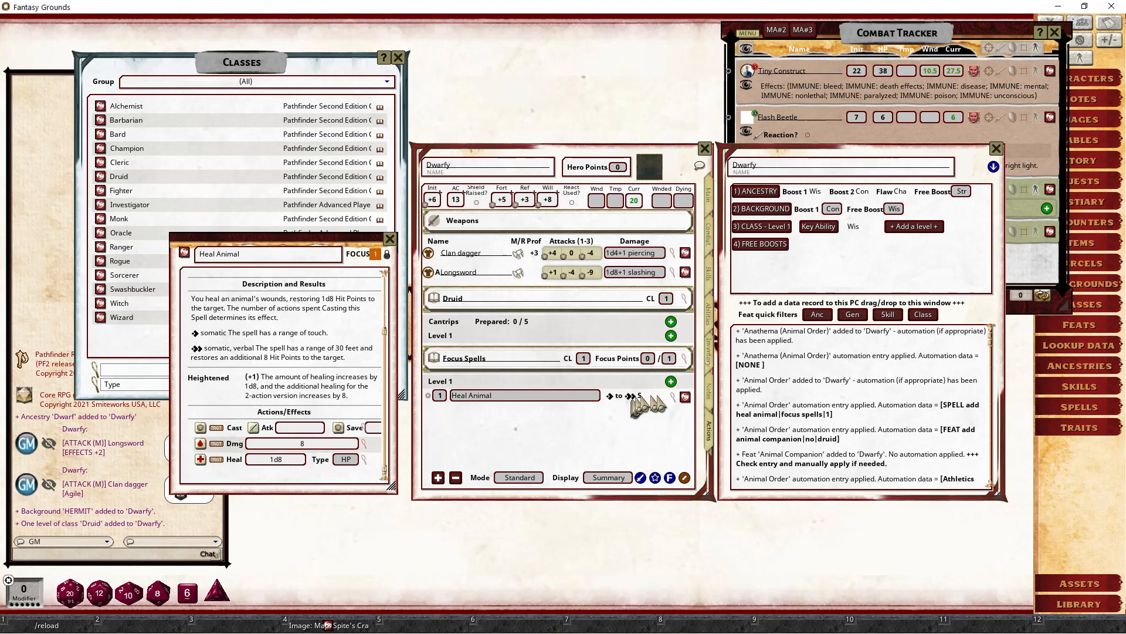
left_click(673, 397)
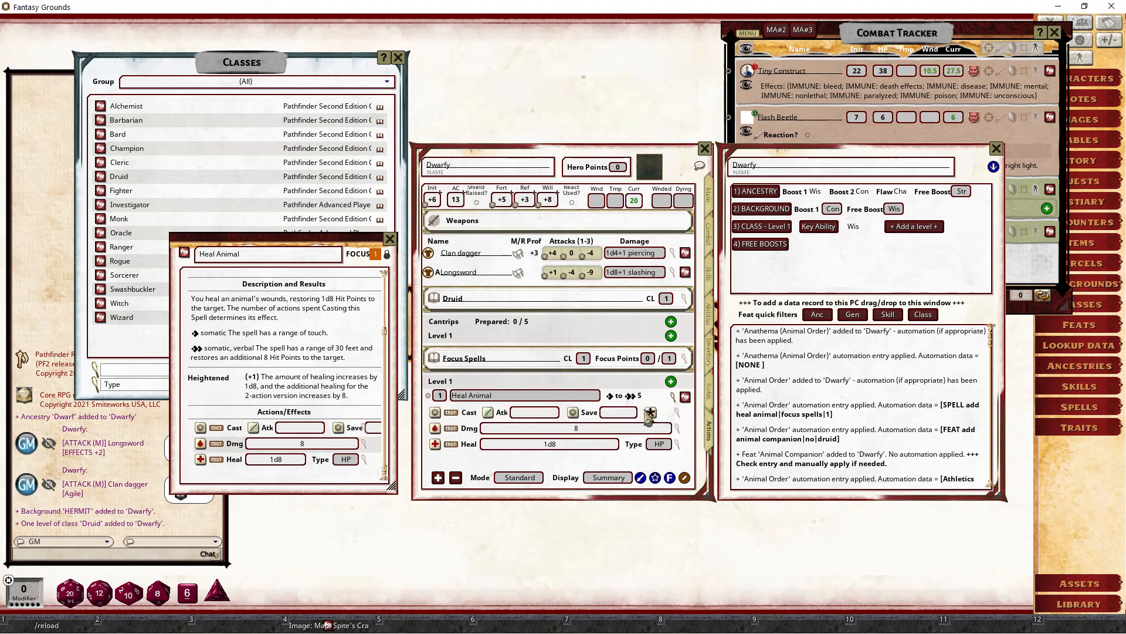
left_click(677, 431)
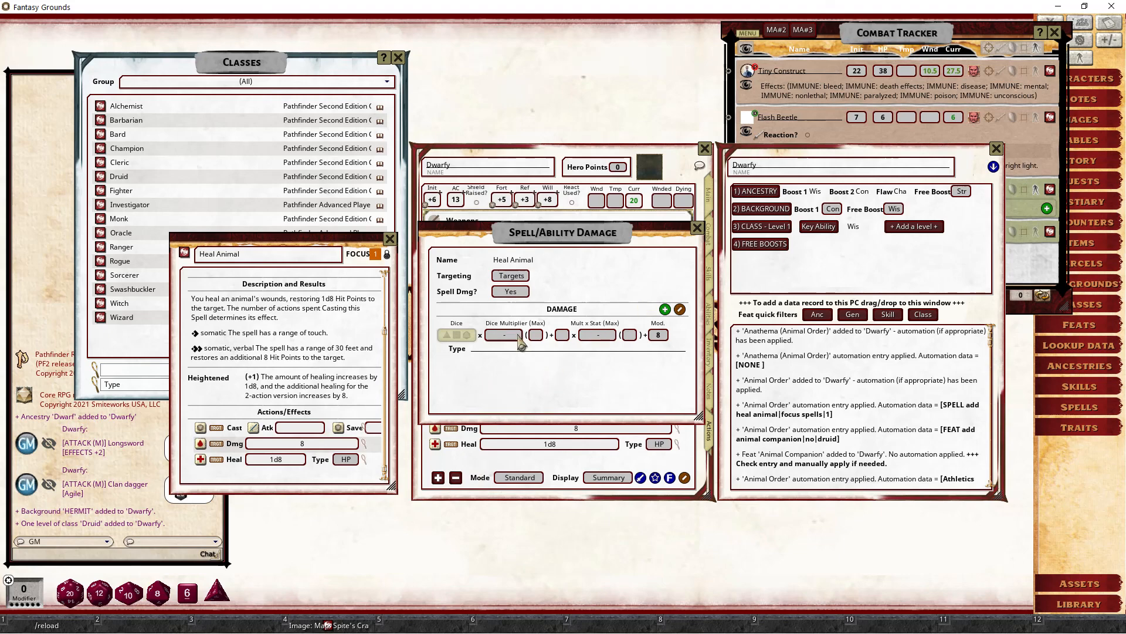
left_click(697, 230)
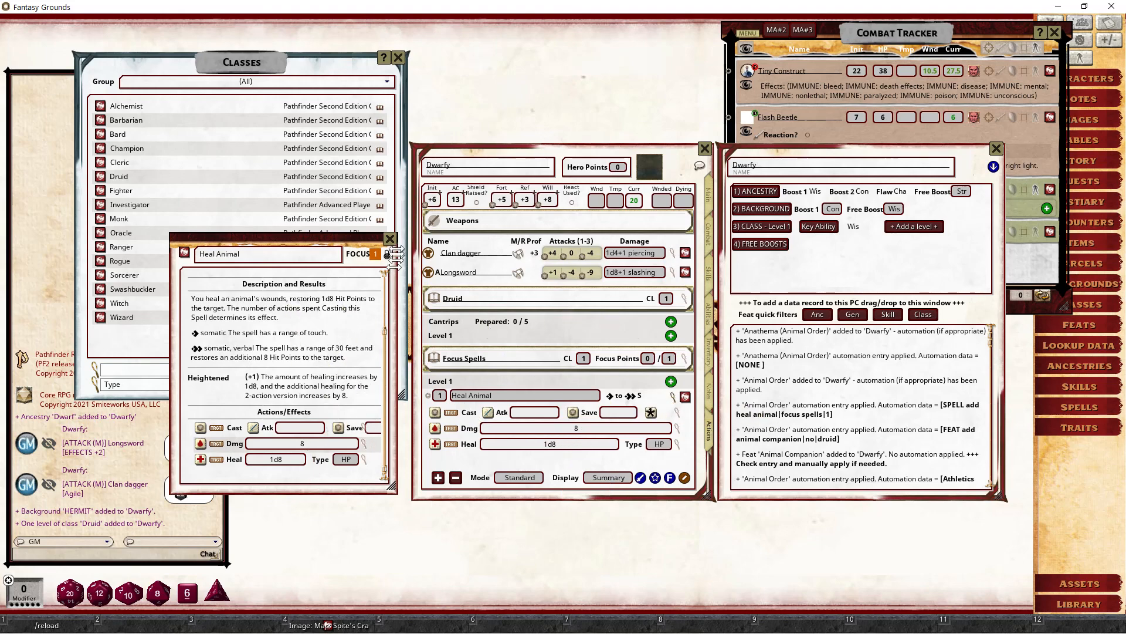
- Close Dwarfy's Heal Animal record, then find the library version by filtering the Spells list for "heal" and view its record
left_click(390, 240)
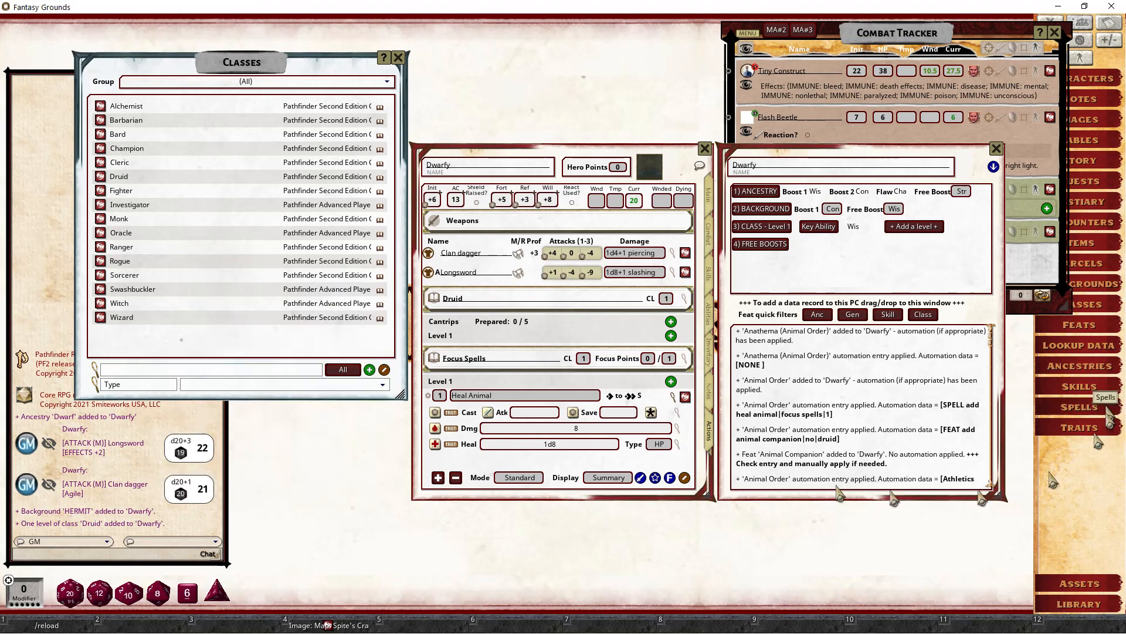
left_click(1080, 406)
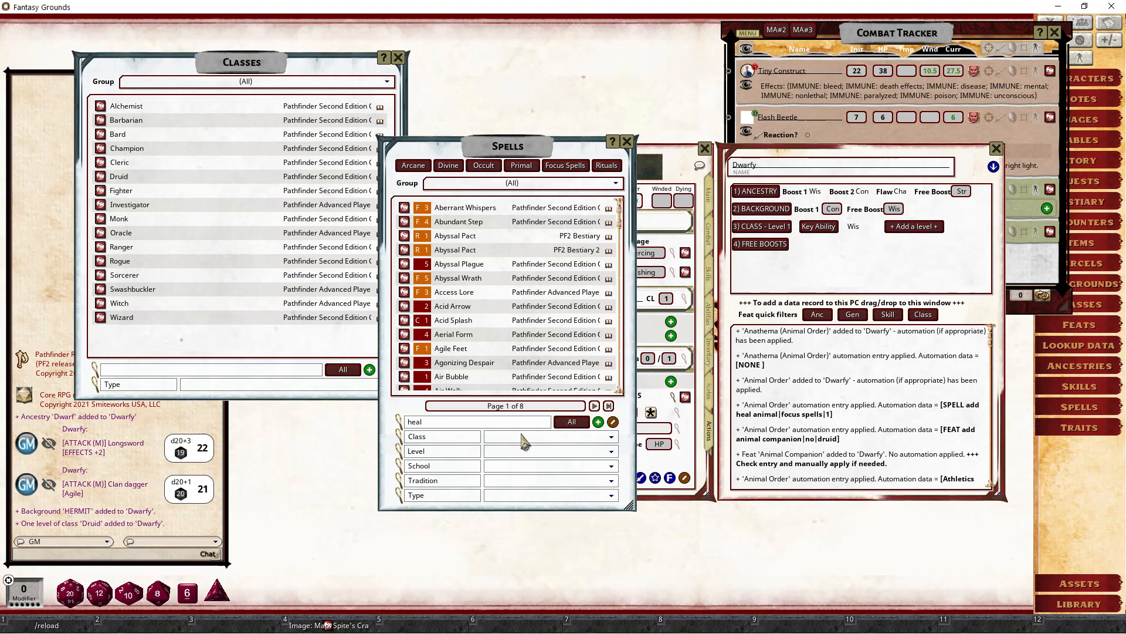
key("Return")
left_click(405, 222)
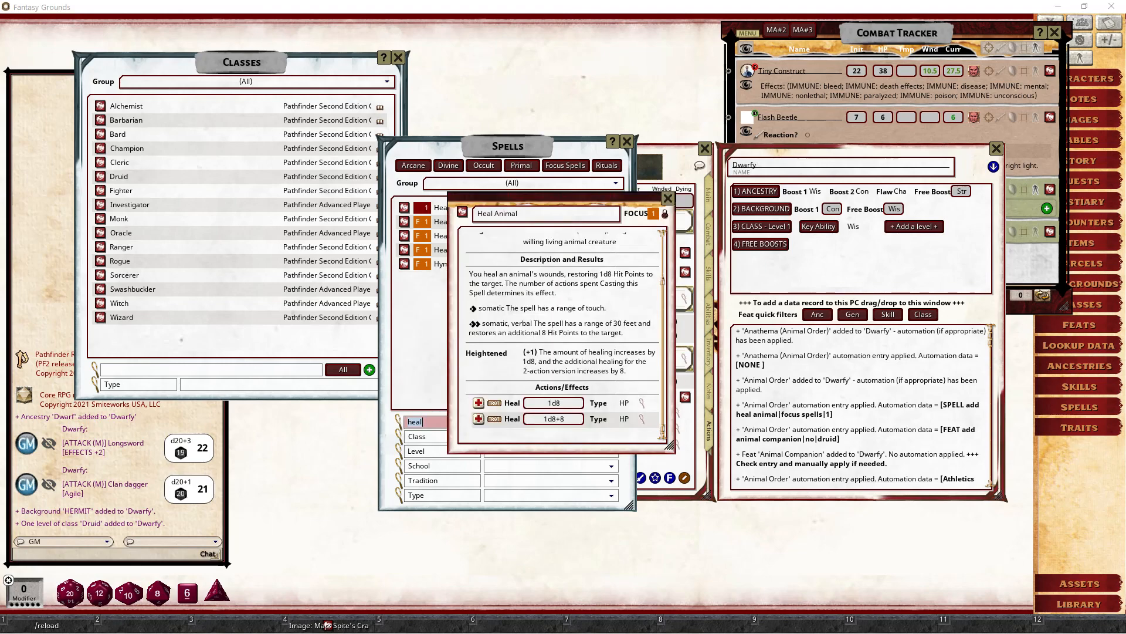
left_click(668, 197)
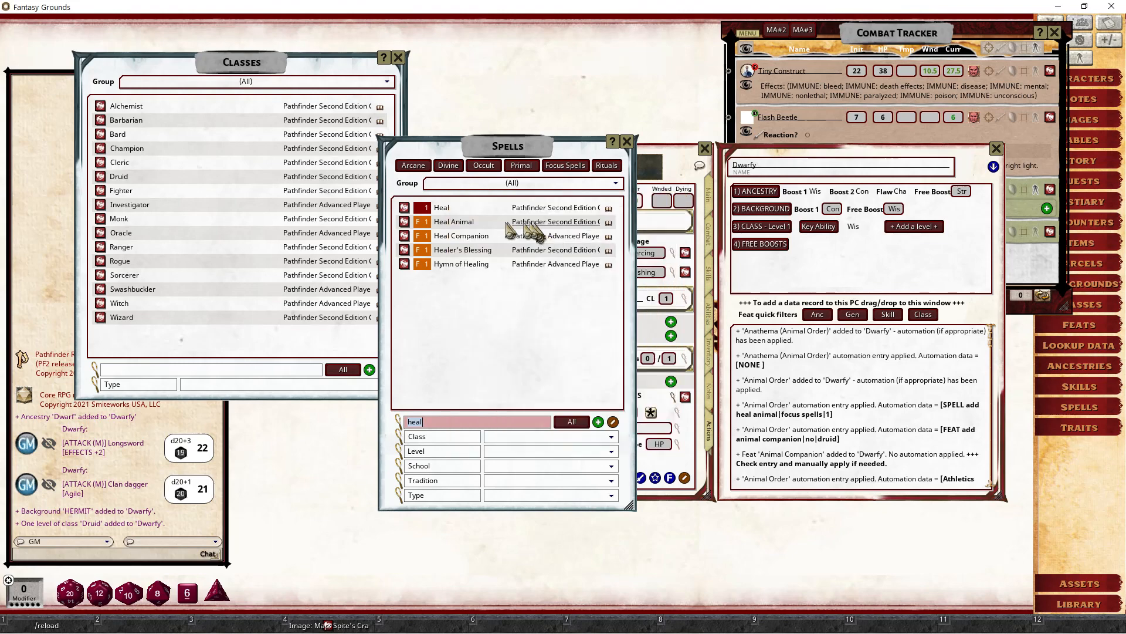
- Reopen the library's Heal Animal record to examine its heal actions/effects, and close both the record and the Spells list
left_click(473, 224)
scroll(587, 317, "down", 5)
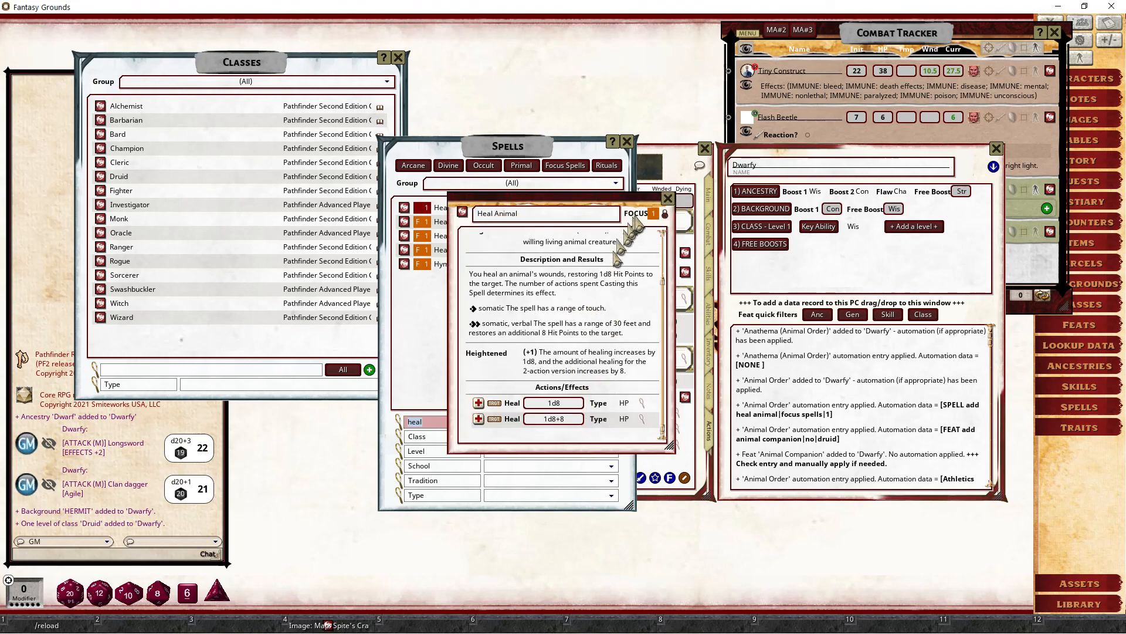
left_click(668, 198)
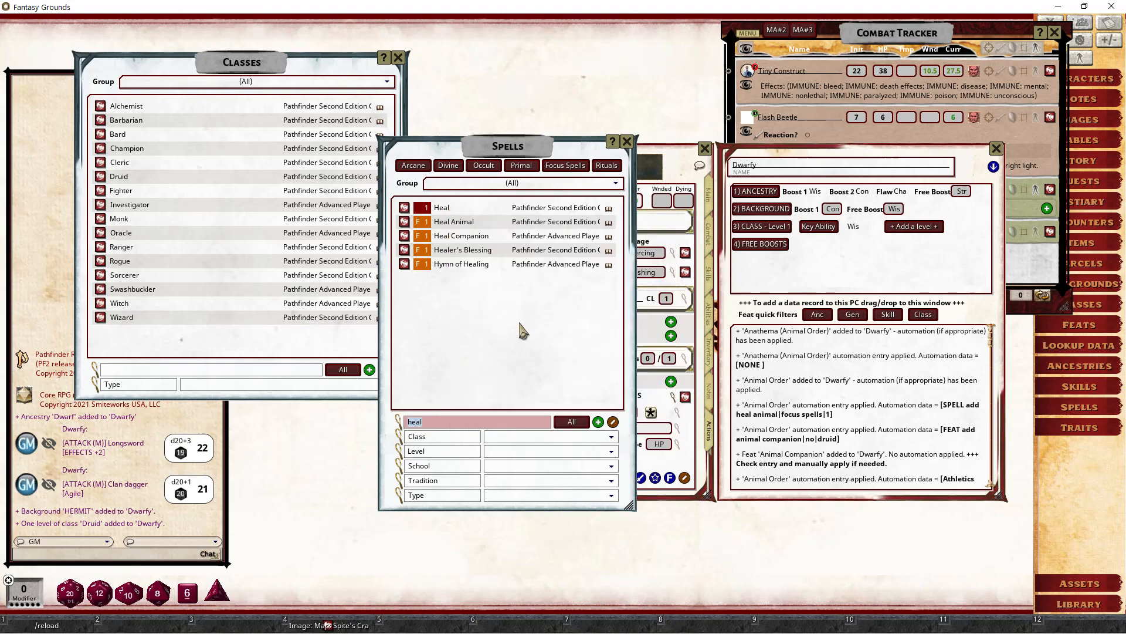
left_click(627, 142)
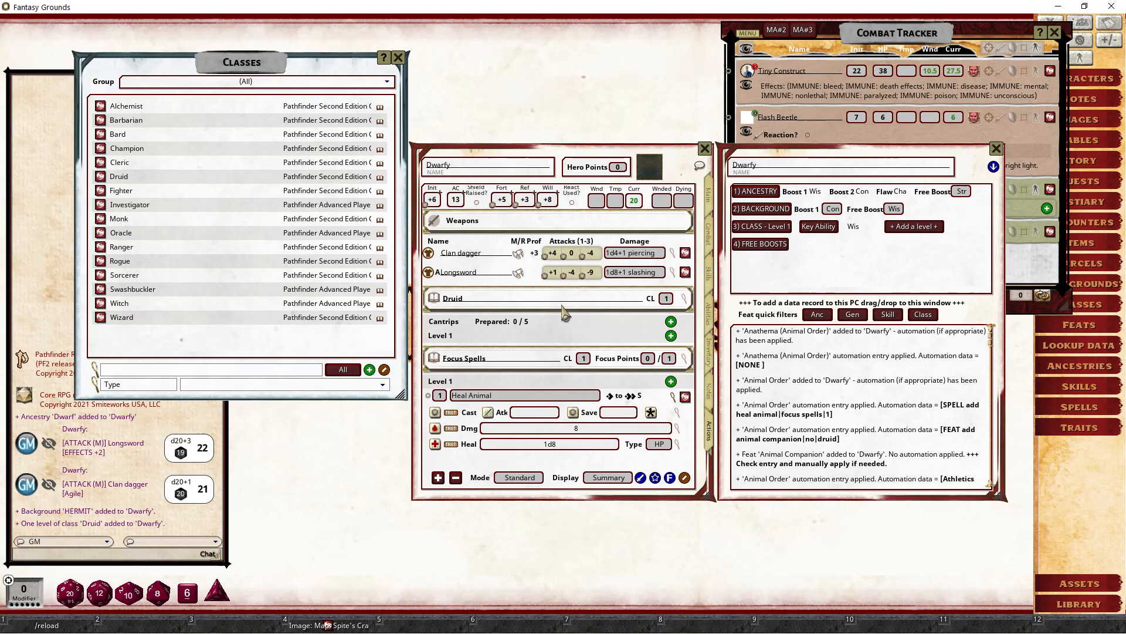